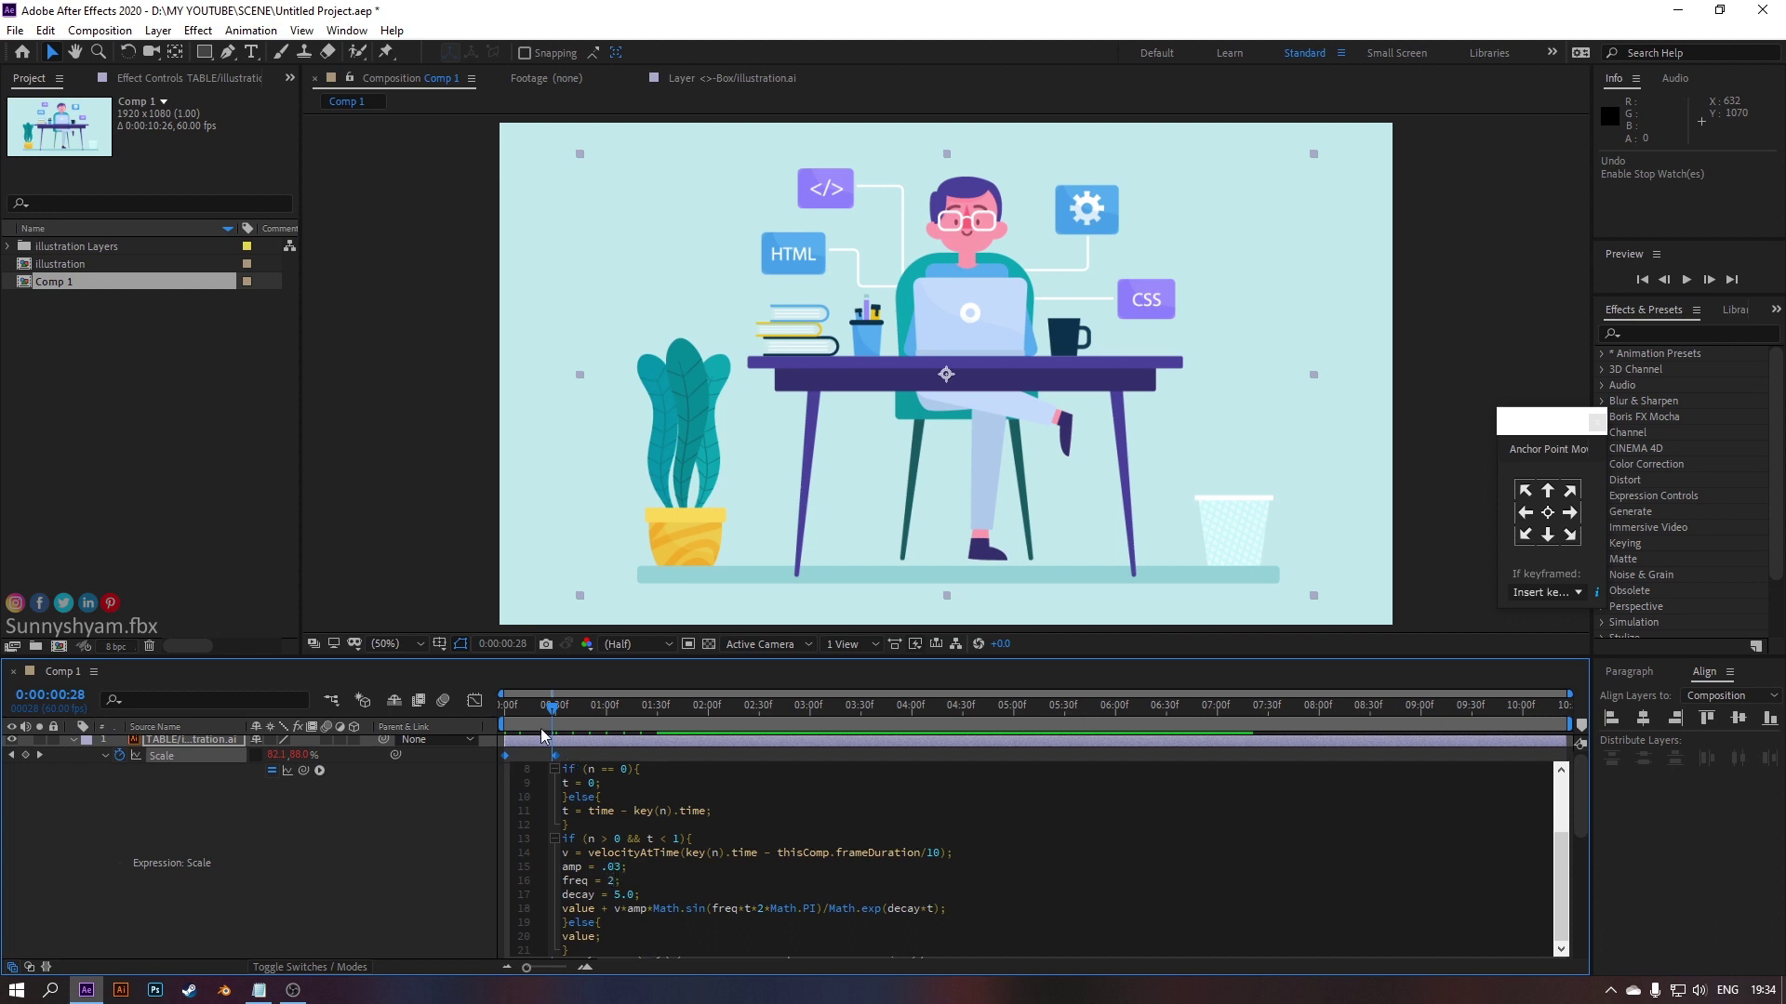
Preview the table's scale bounce from the first frame and collapse its Scale expression
{"action": "left_click", "coordinate": [529, 722]}
{"action": "key", "text": "space"}
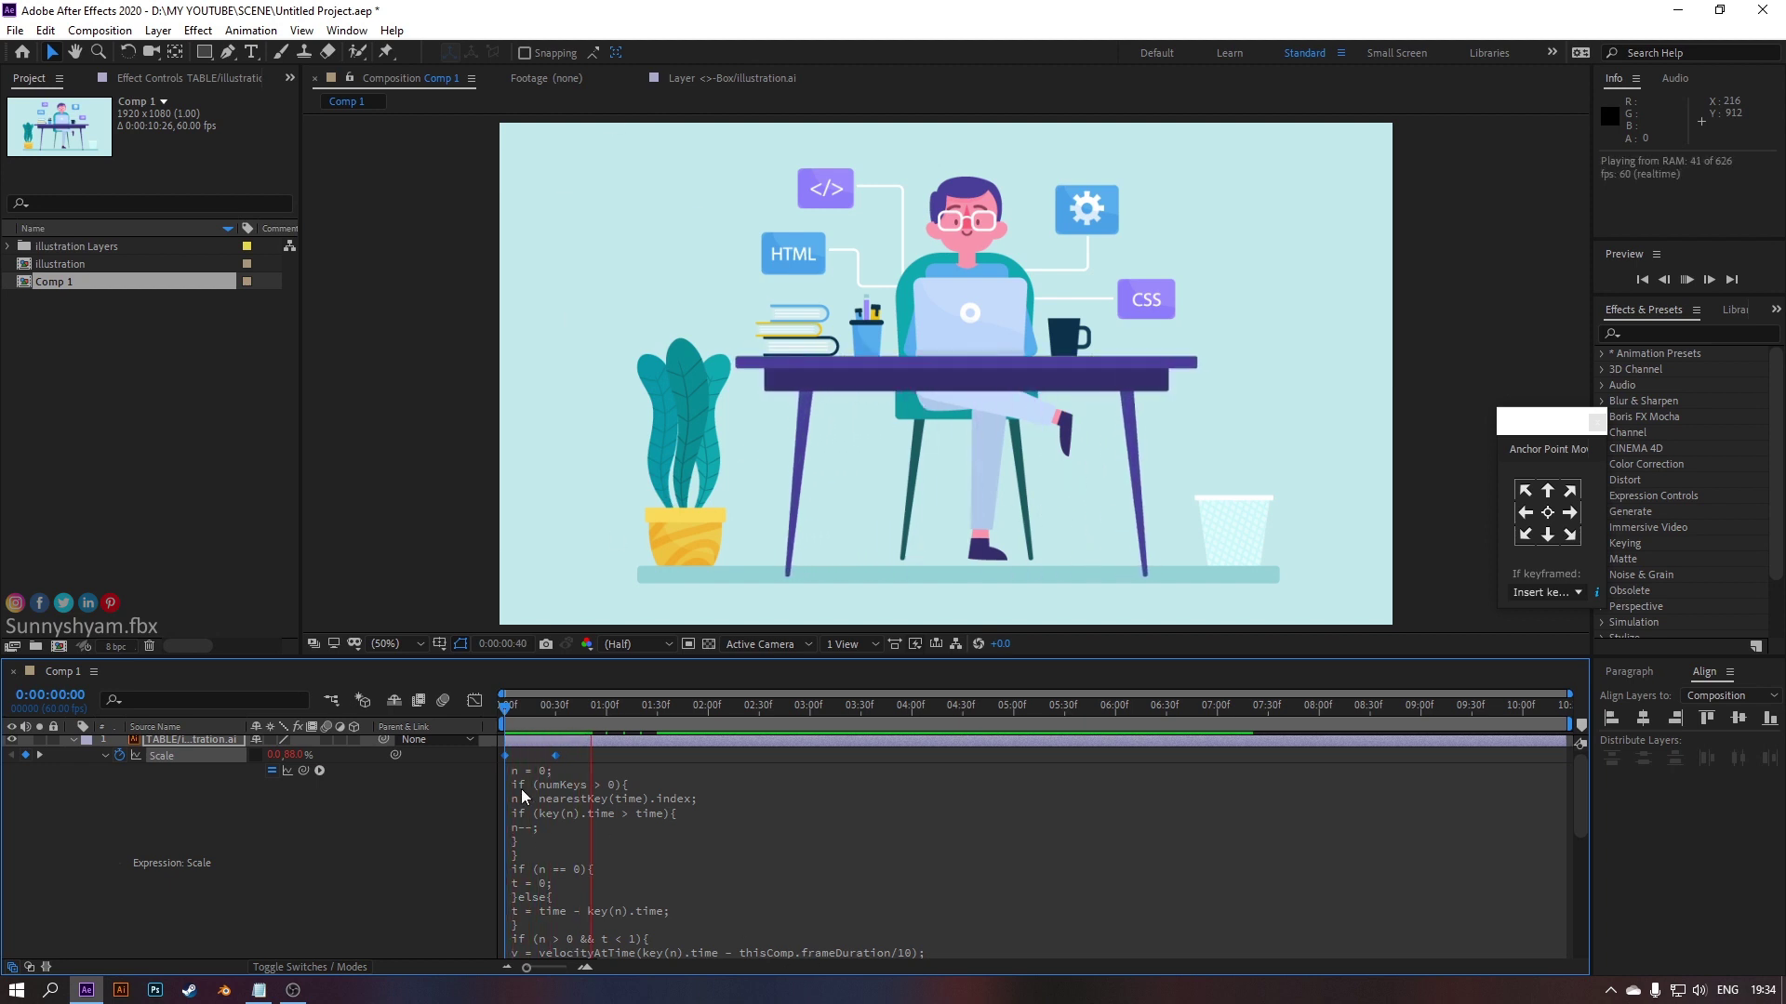
{"action": "key", "text": "space"}
{"action": "key", "text": "equal"}
{"action": "key", "text": "equal"}
{"action": "key", "text": "equal"}
{"action": "left_click", "coordinate": [104, 756]}
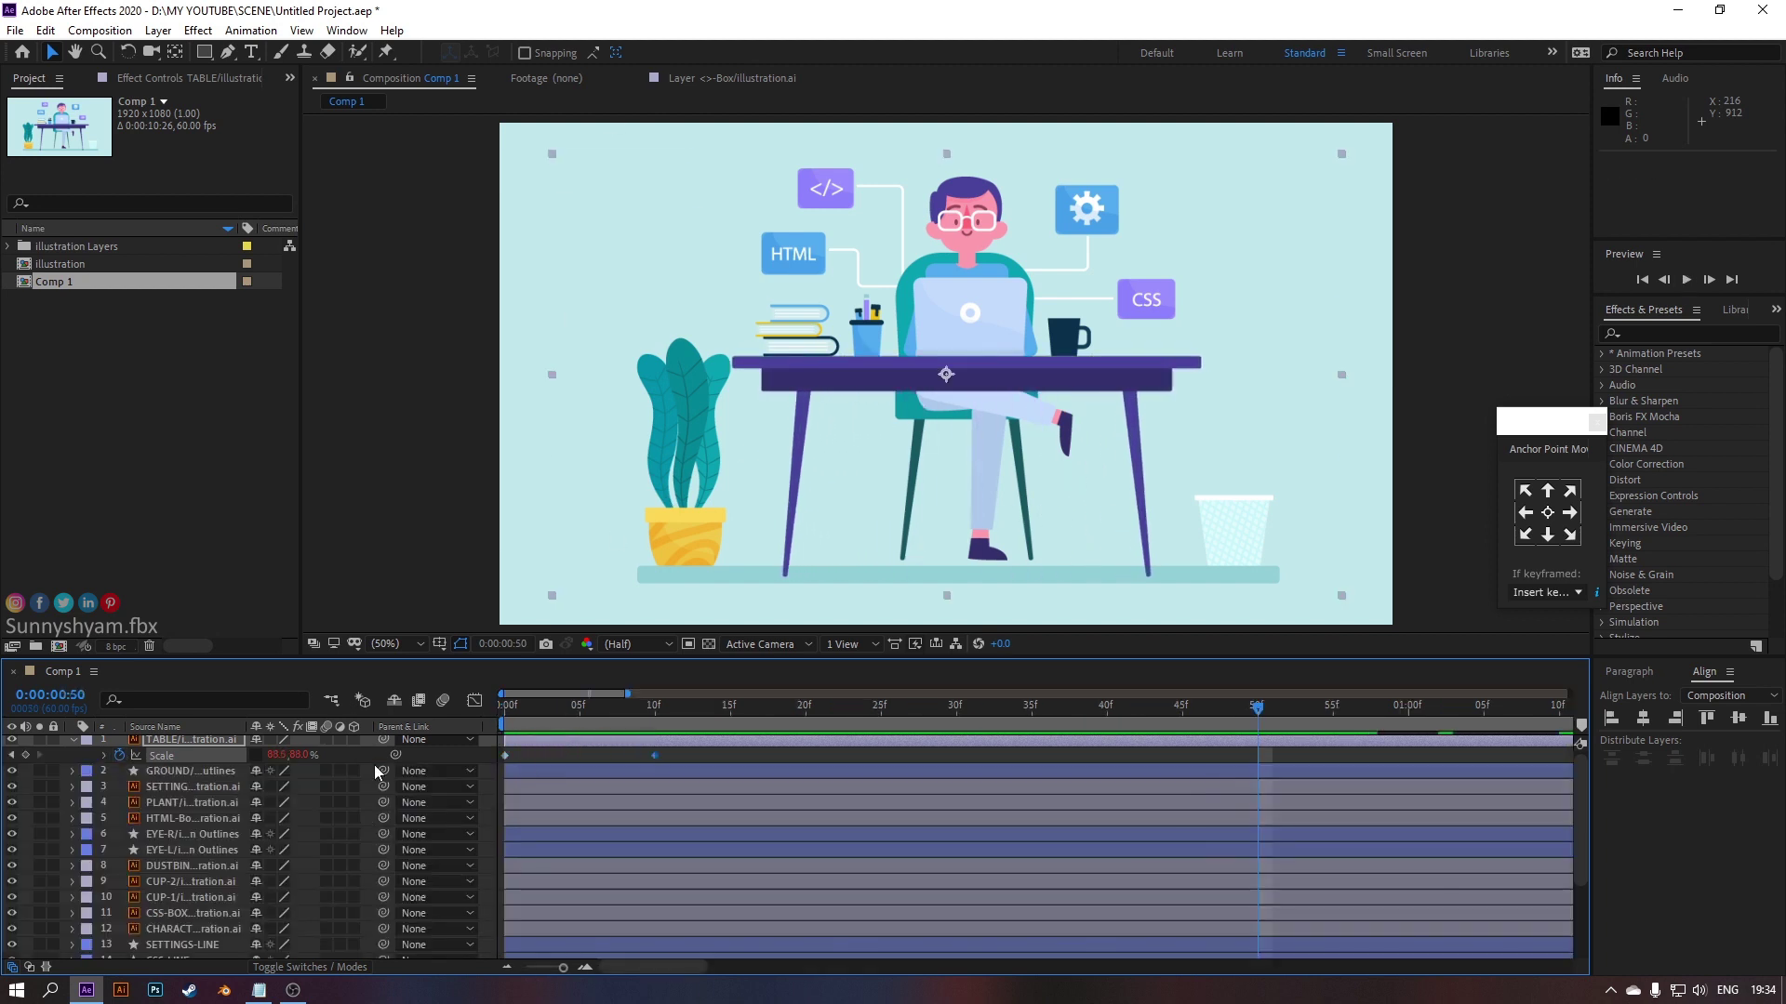
{"action": "key", "text": "minus"}
{"action": "key", "text": "minus"}
{"action": "key", "text": "space"}
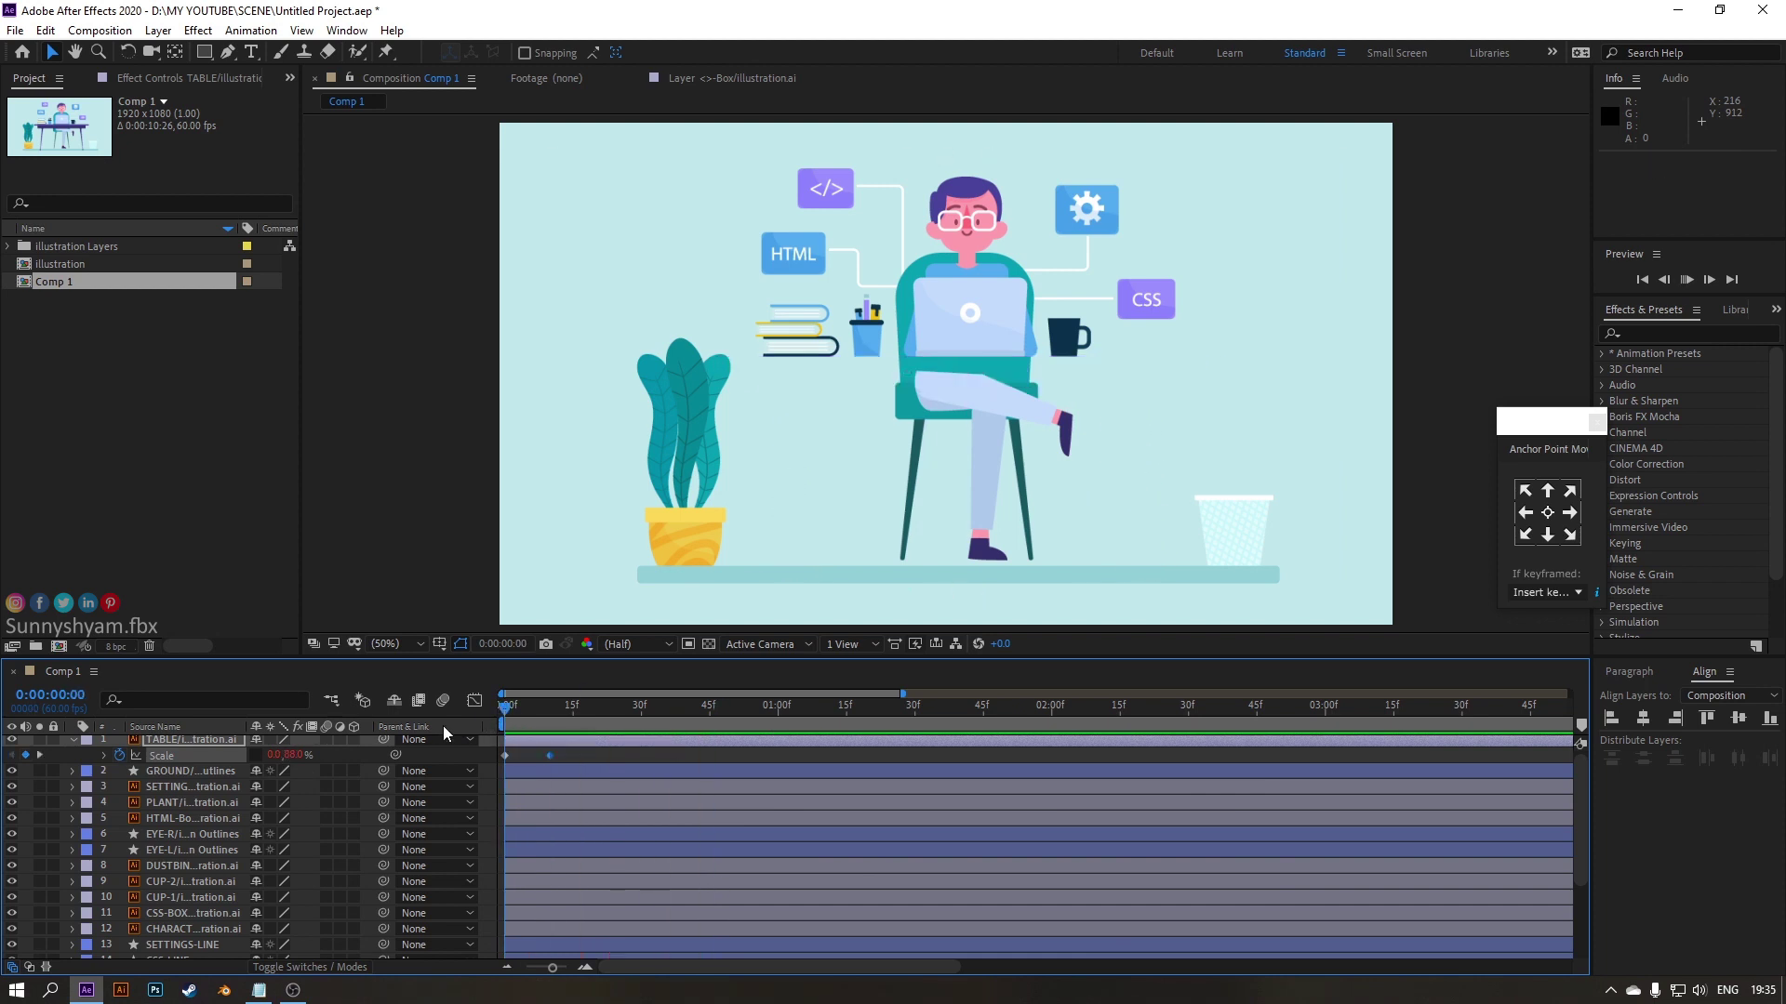
{"action": "key", "text": "space"}
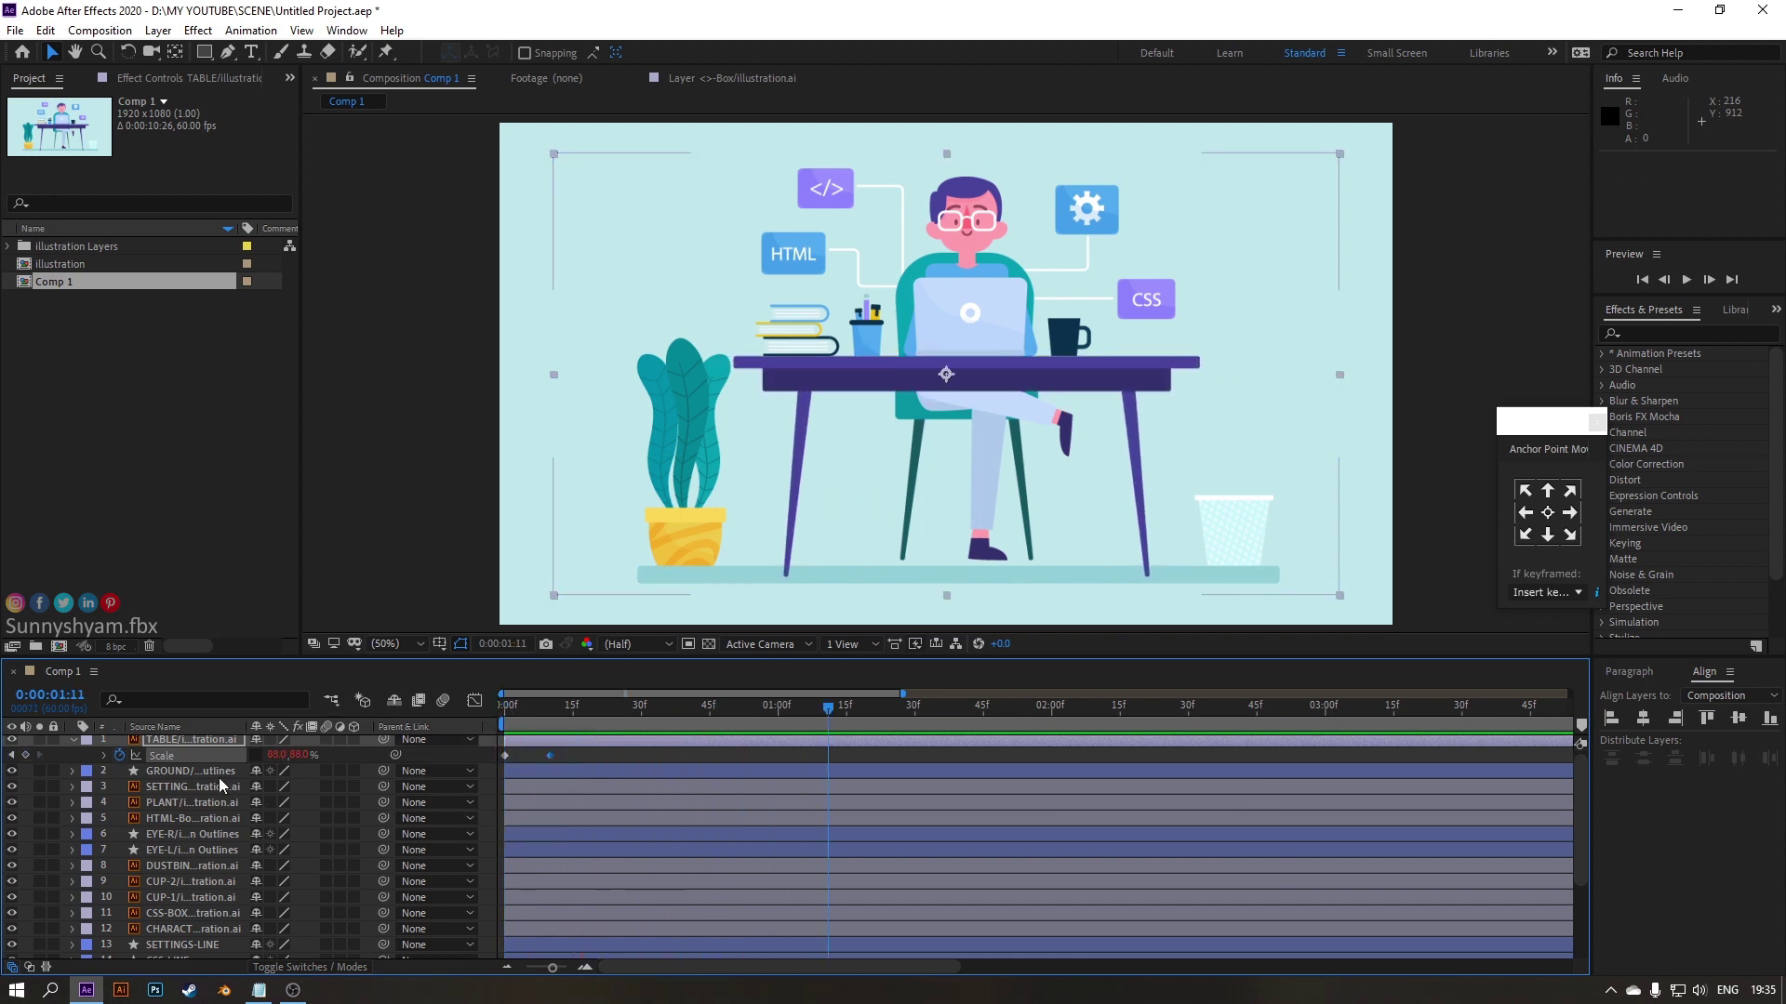
Reveal the GROUND layer's Scale and copy the TABLE layer's two Scale keyframes with the playhead at 0:00:00:00
{"action": "left_click", "coordinate": [162, 787]}
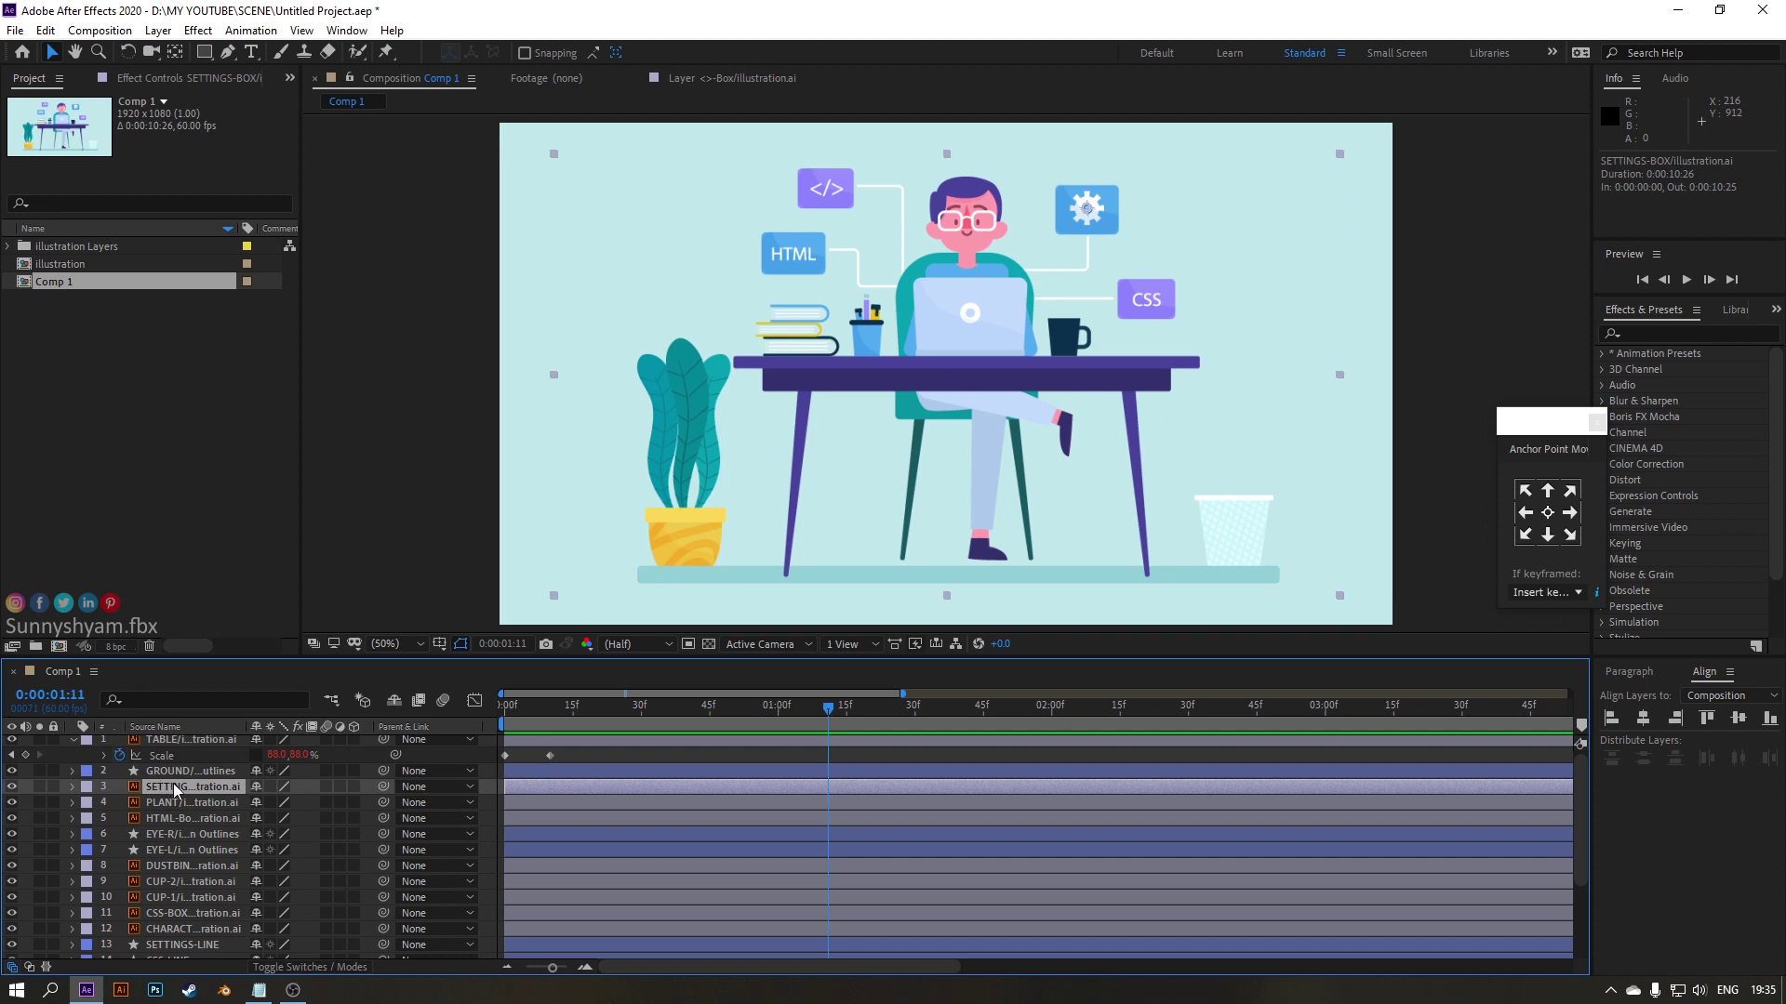
{"action": "left_click", "coordinate": [198, 772]}
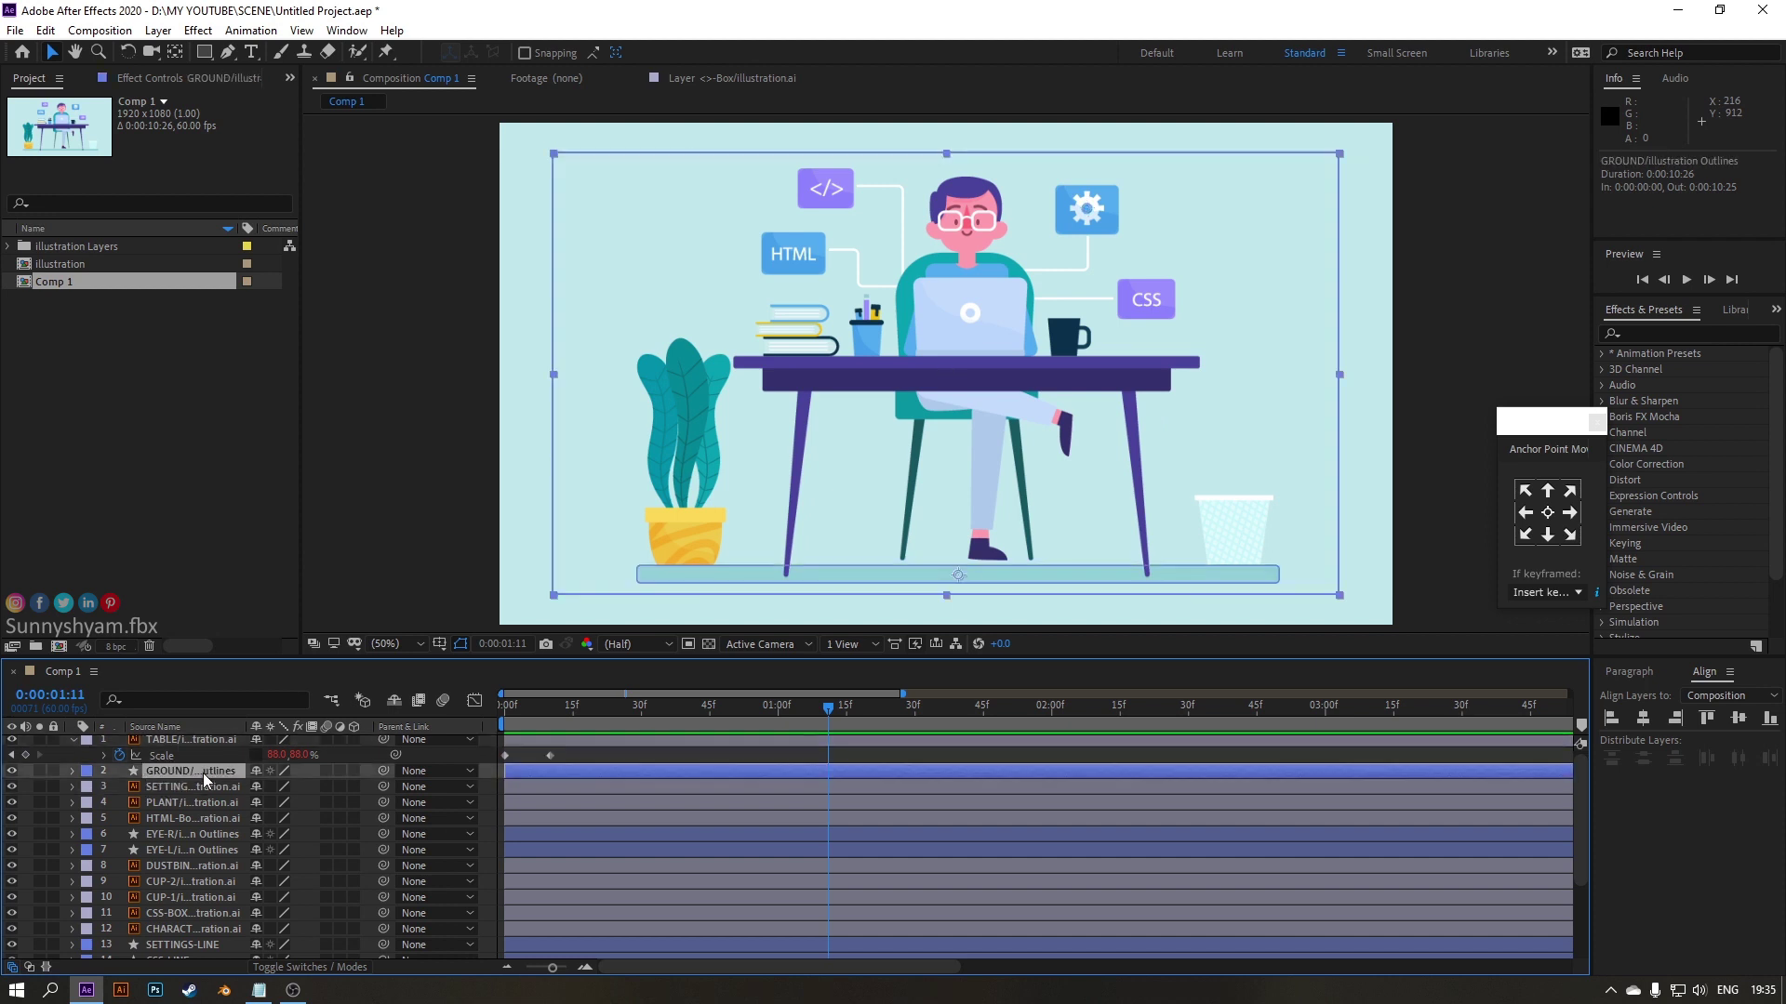
{"action": "key", "text": "s"}
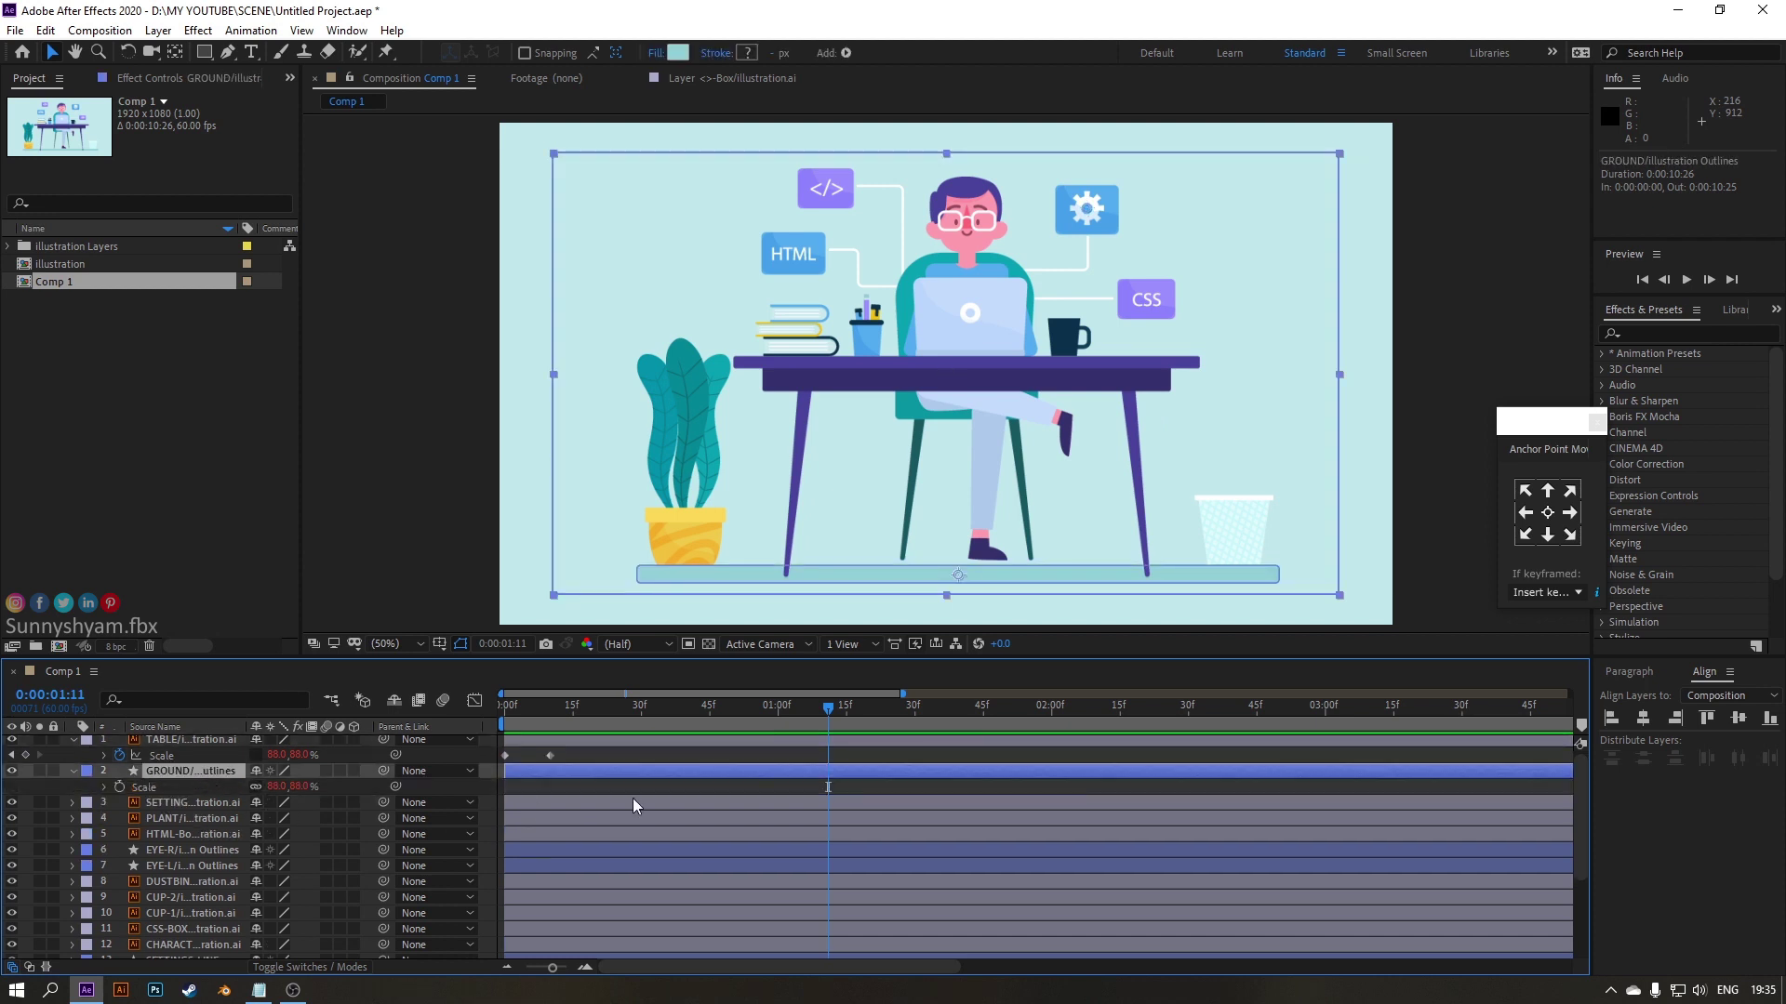
{"action": "left_click", "coordinate": [186, 739]}
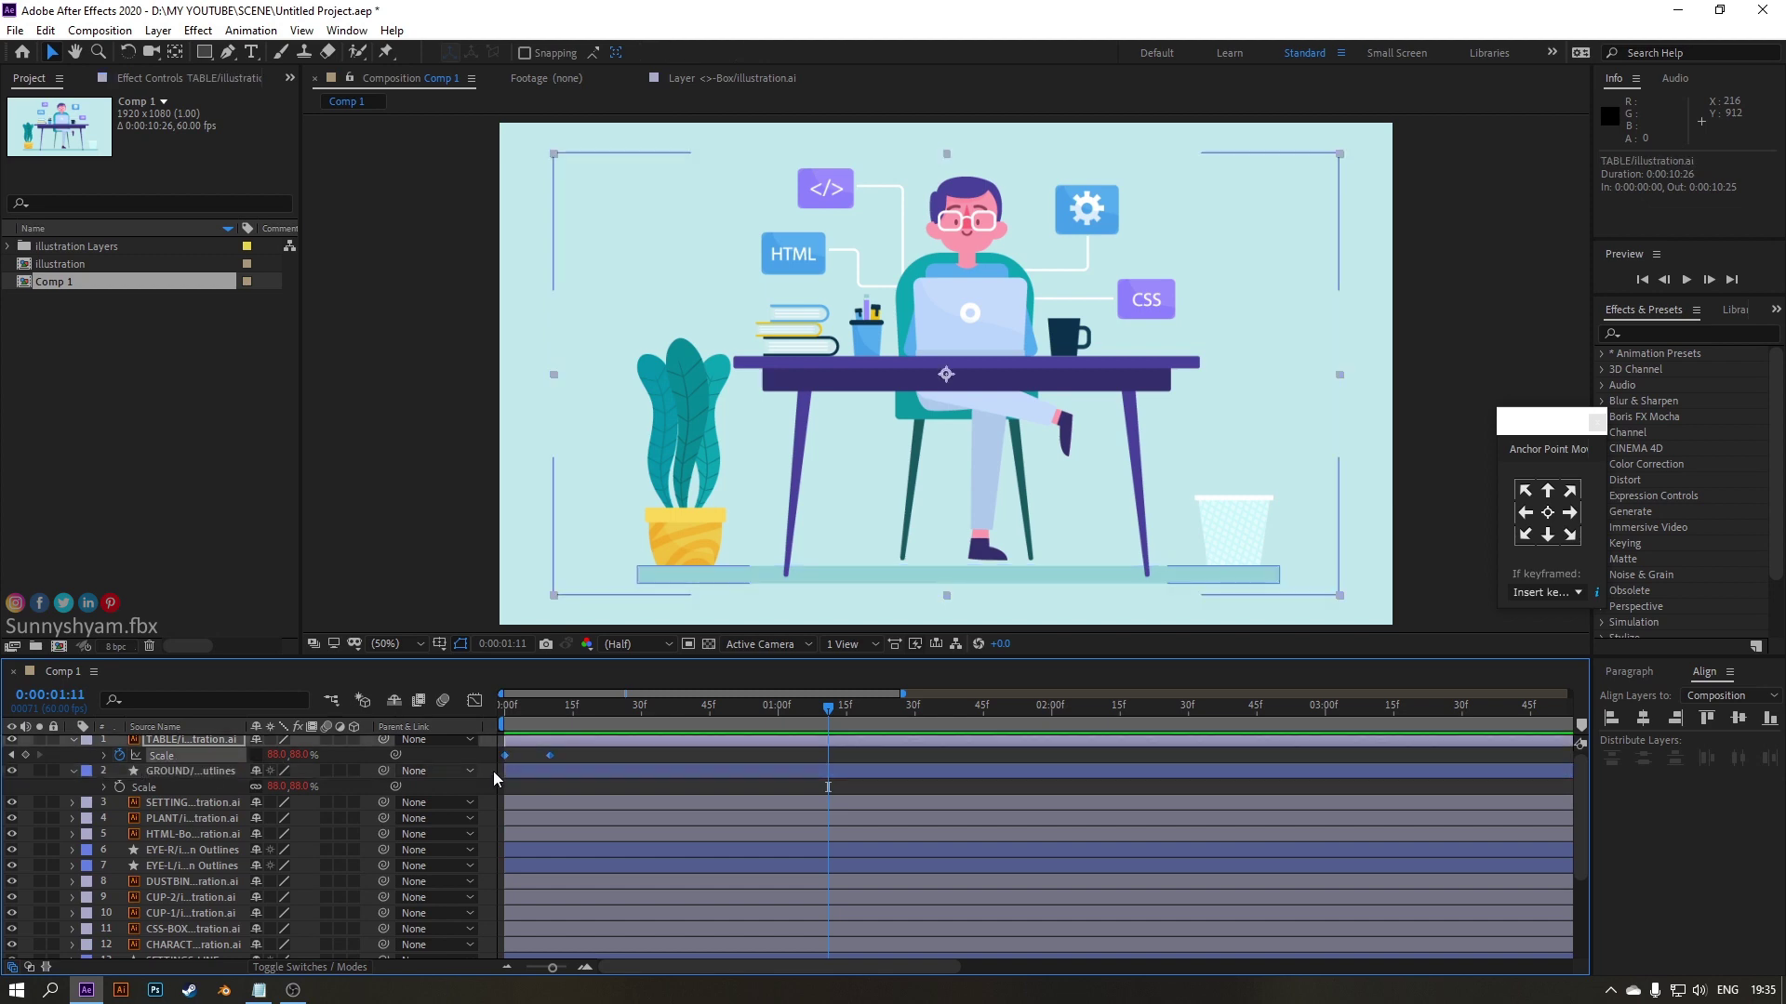
{"action": "left_click", "coordinate": [510, 714]}
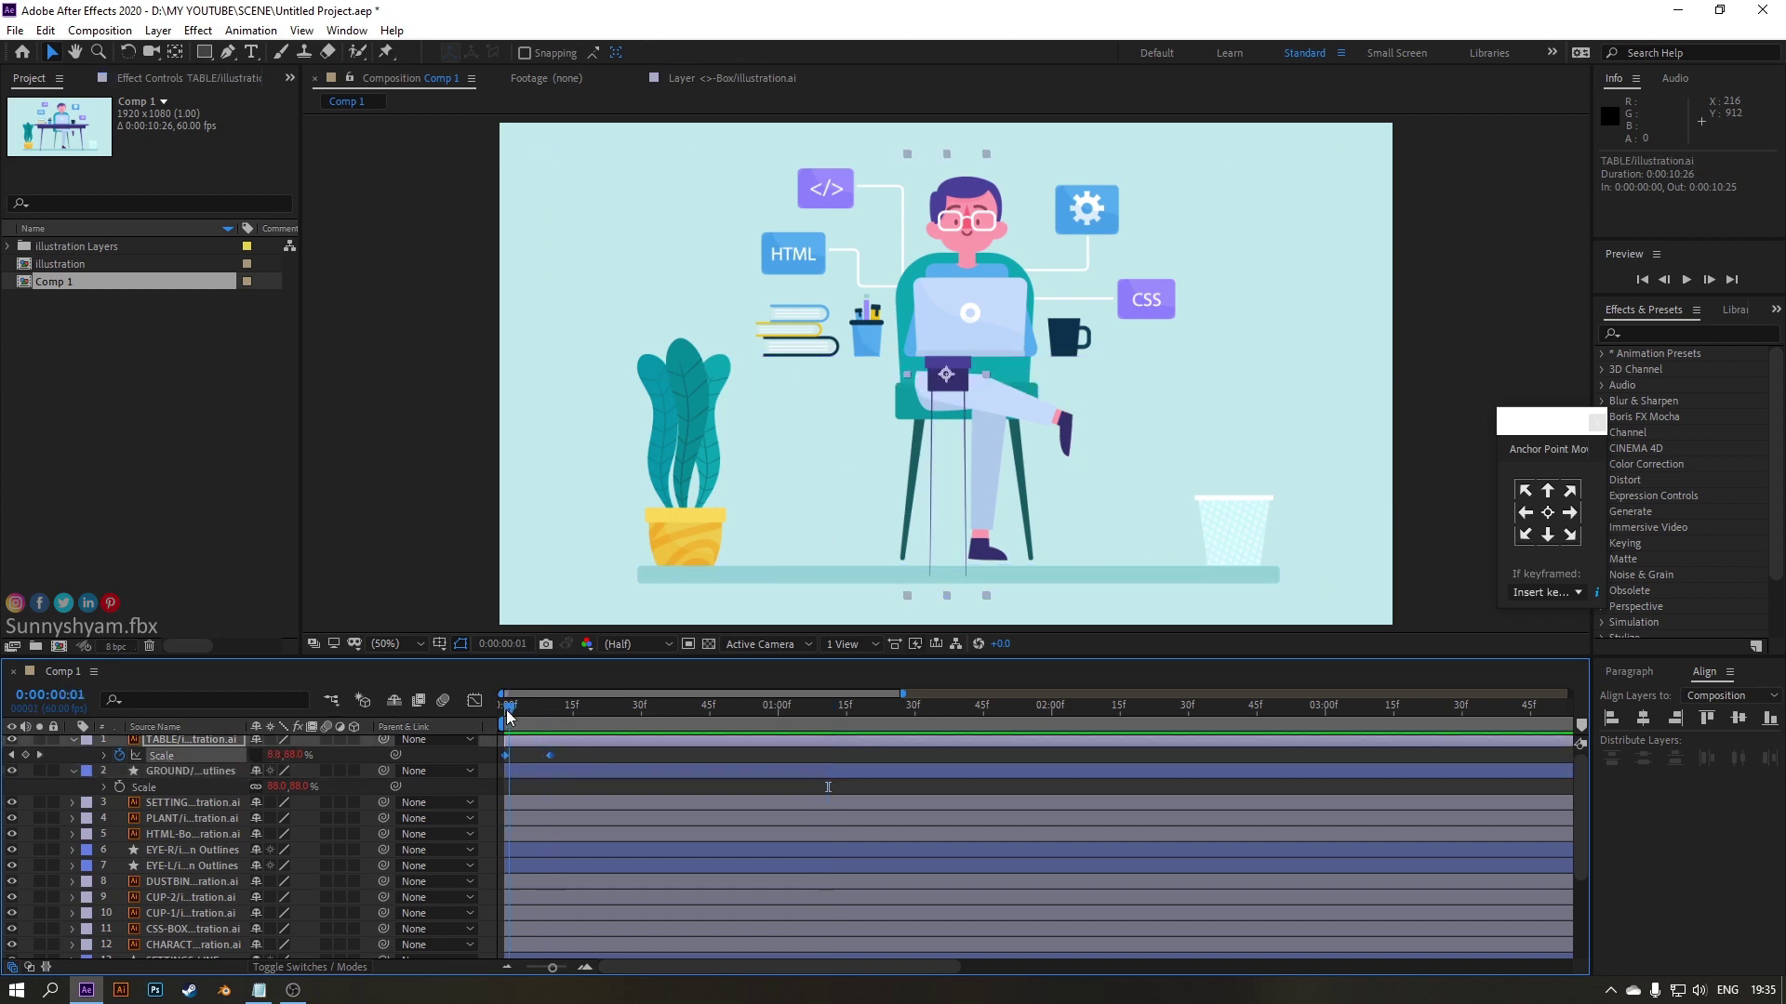
{"action": "left_click_drag", "start_coordinate": [510, 714], "coordinate": [502, 714]}
{"action": "key", "text": "ctrl+c"}
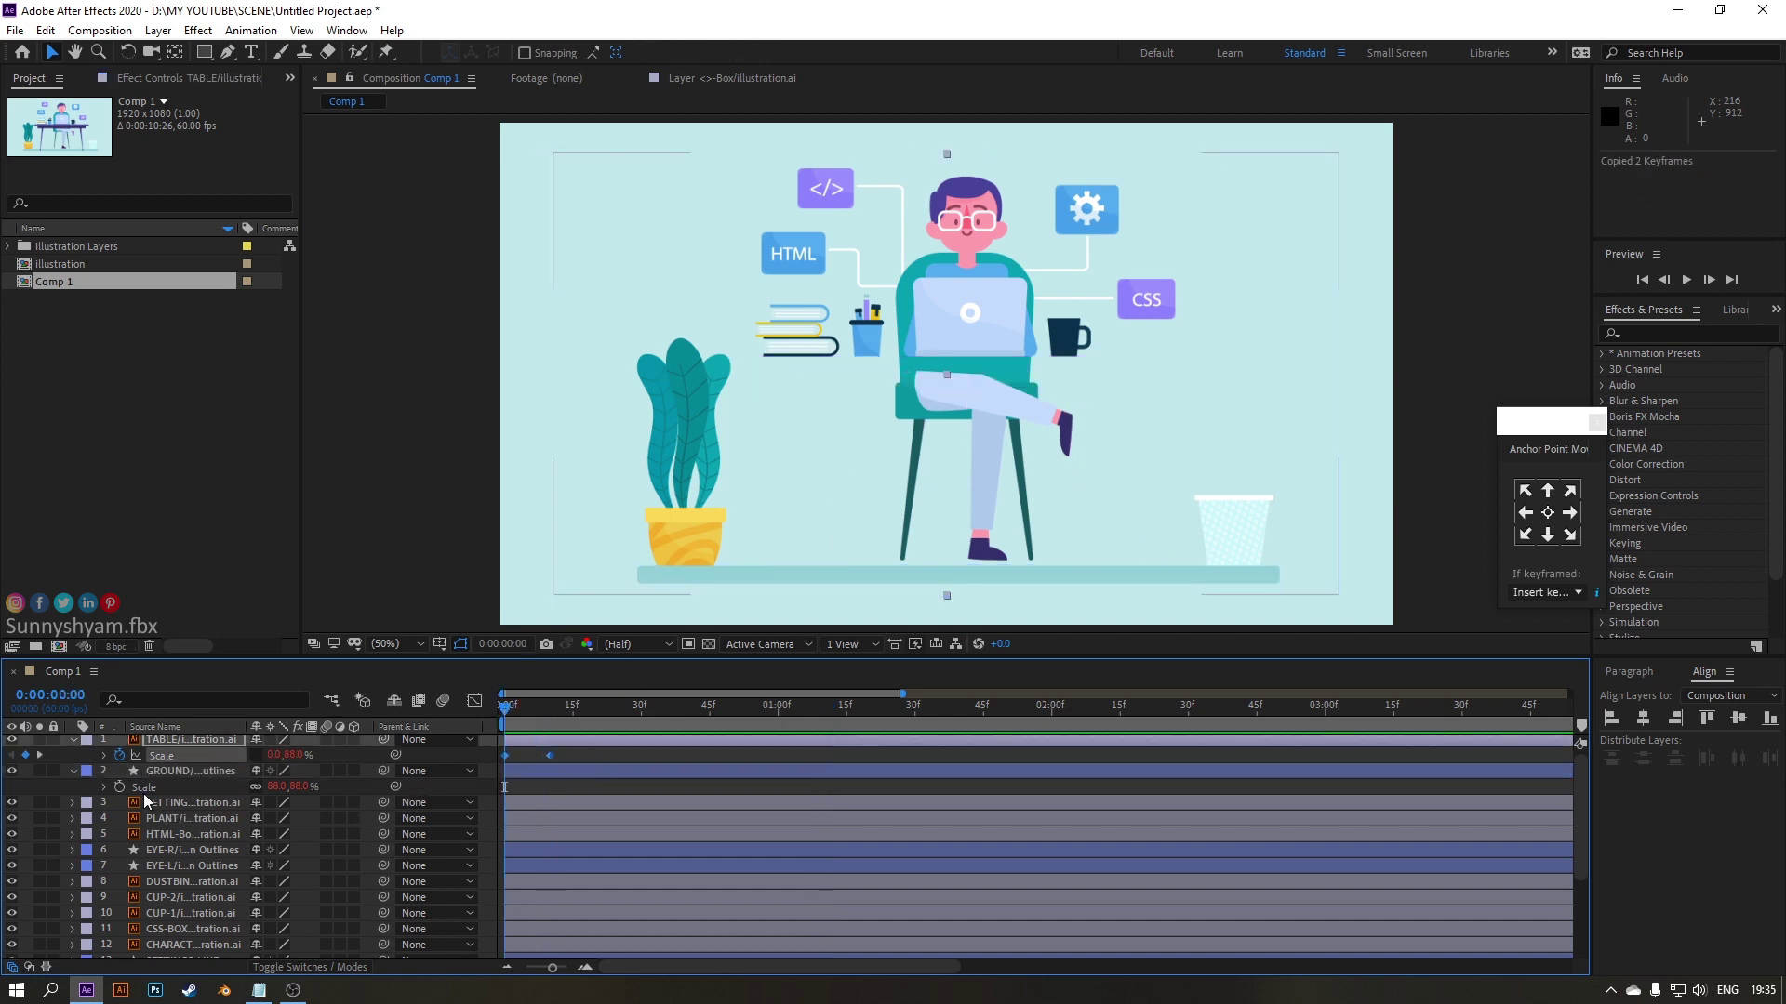
Paste the Scale keyframes onto the GROUND layer at 0:00:00:00 and preview the result from the start
{"action": "left_click", "coordinate": [230, 774]}
{"action": "key", "text": "ctrl+v"}
{"action": "key", "text": "space"}
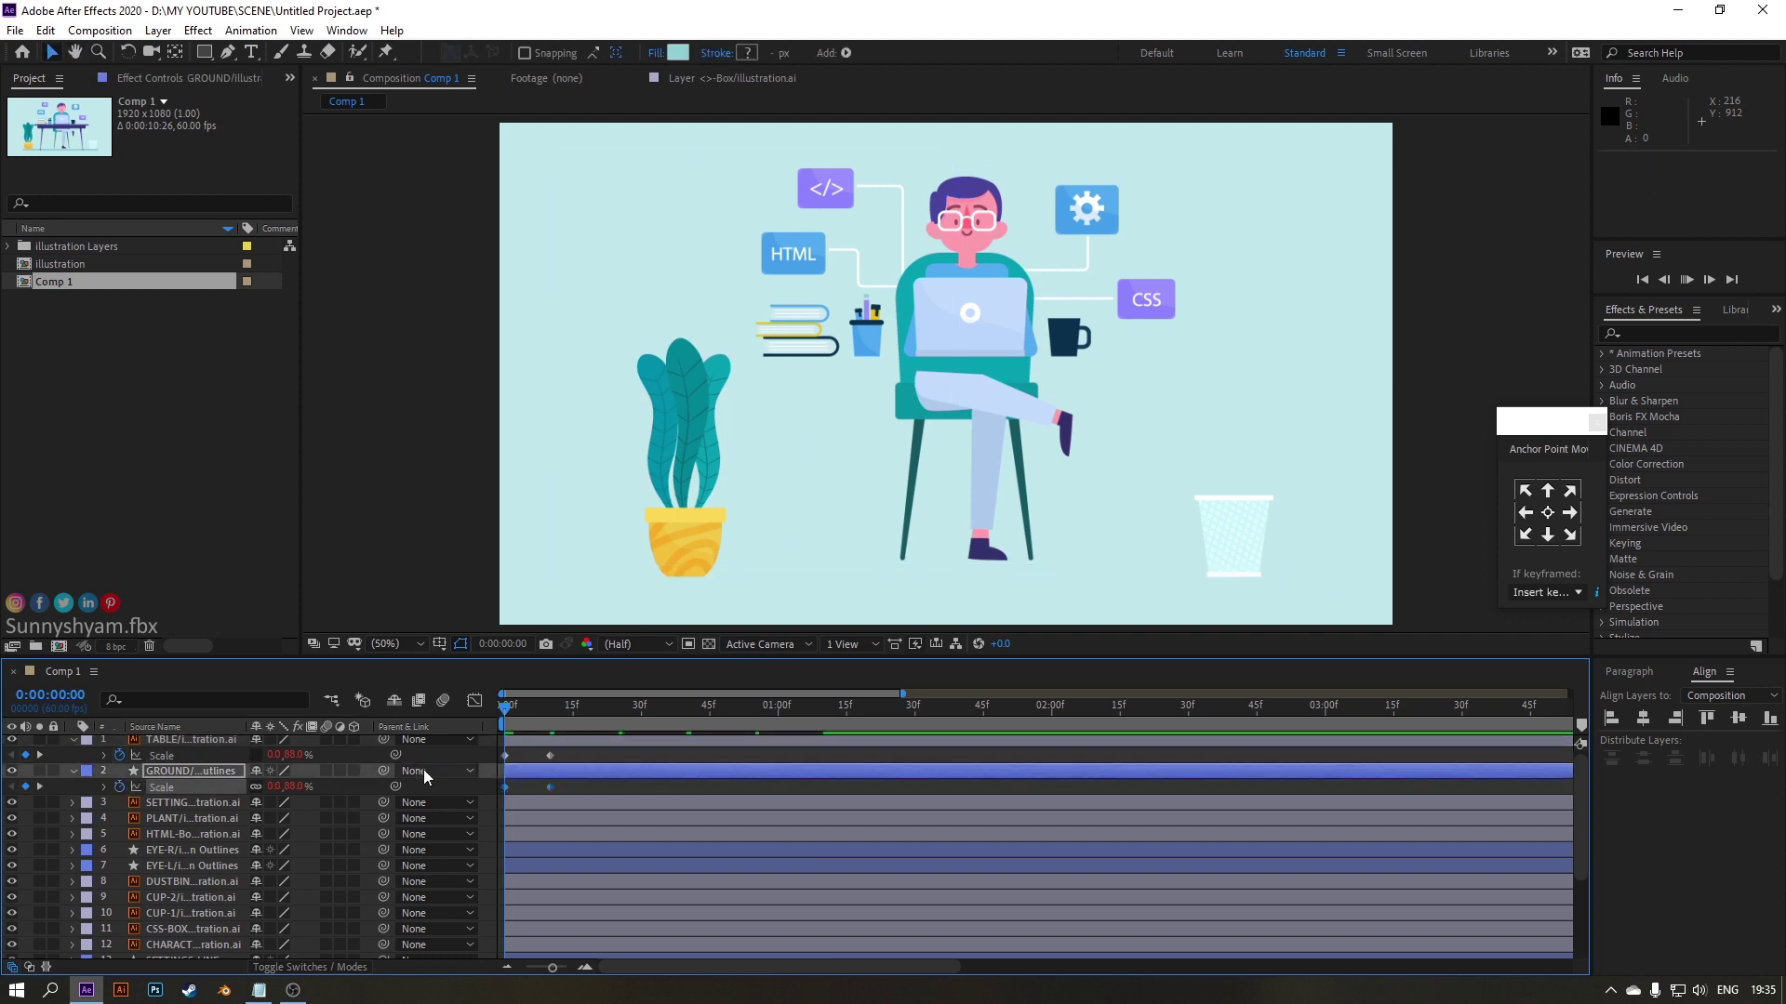
{"action": "key", "text": "space"}
{"action": "left_click_drag", "start_coordinate": [518, 723], "coordinate": [488, 721]}
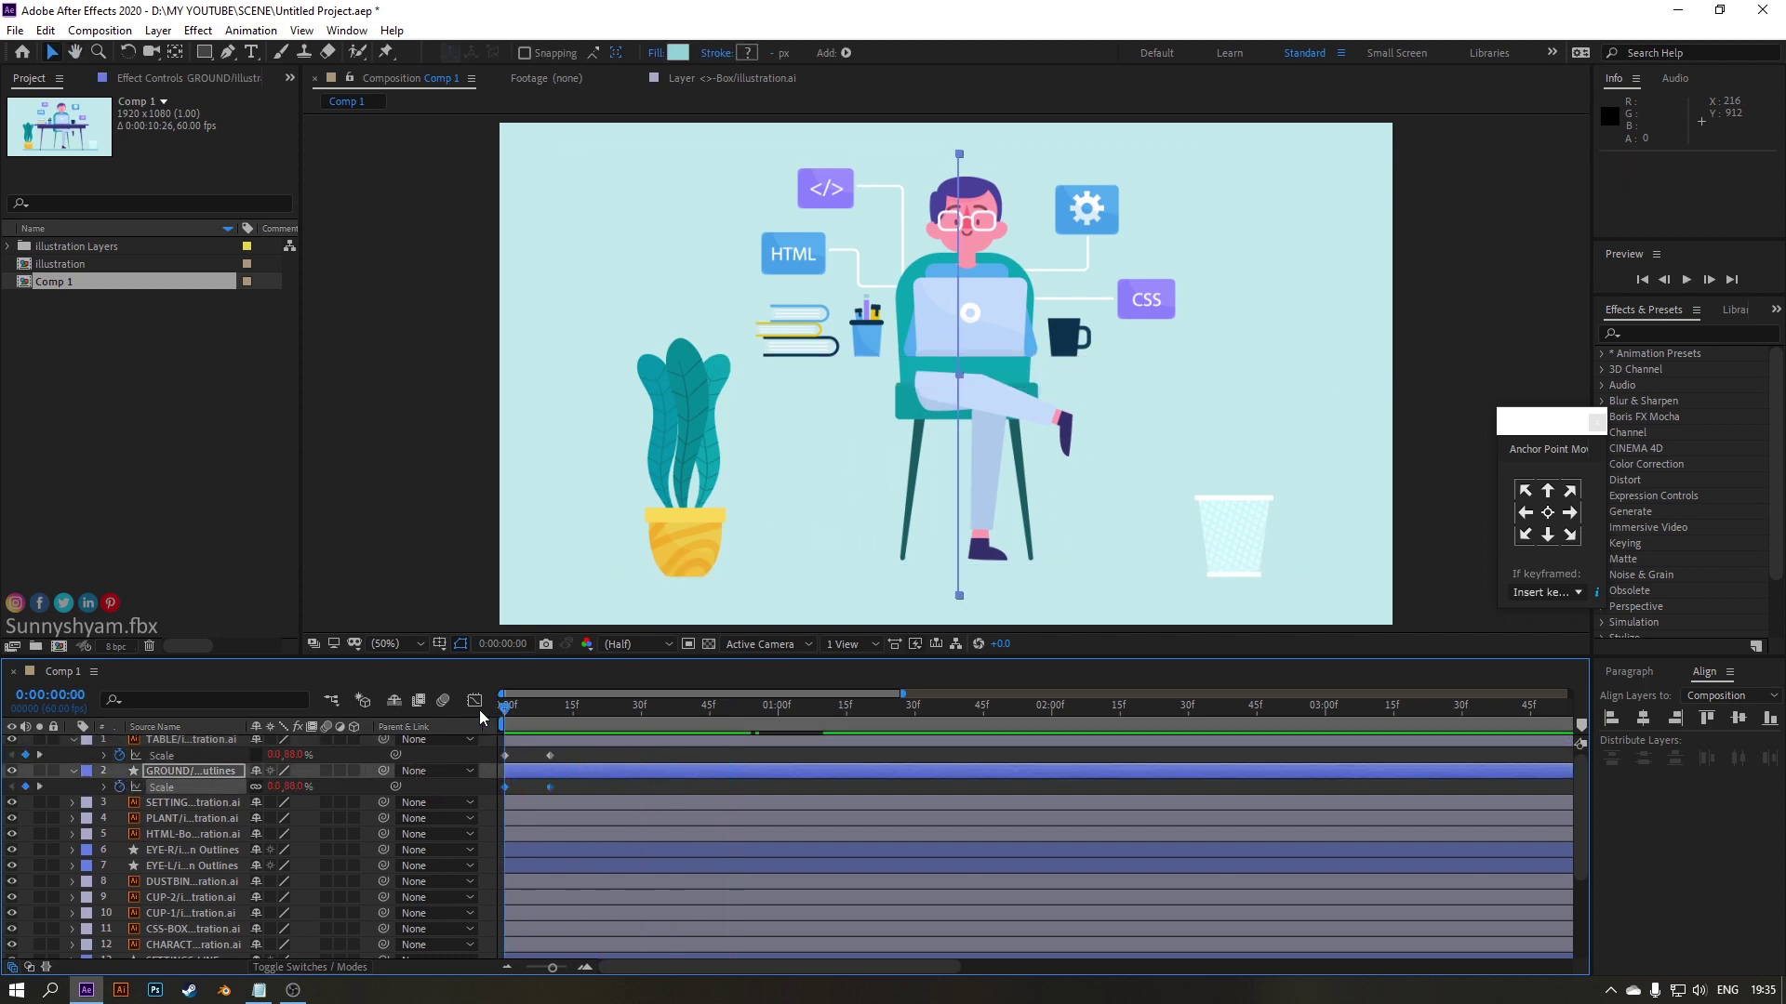
{"action": "key", "text": "space"}
{"action": "key", "text": "space"}
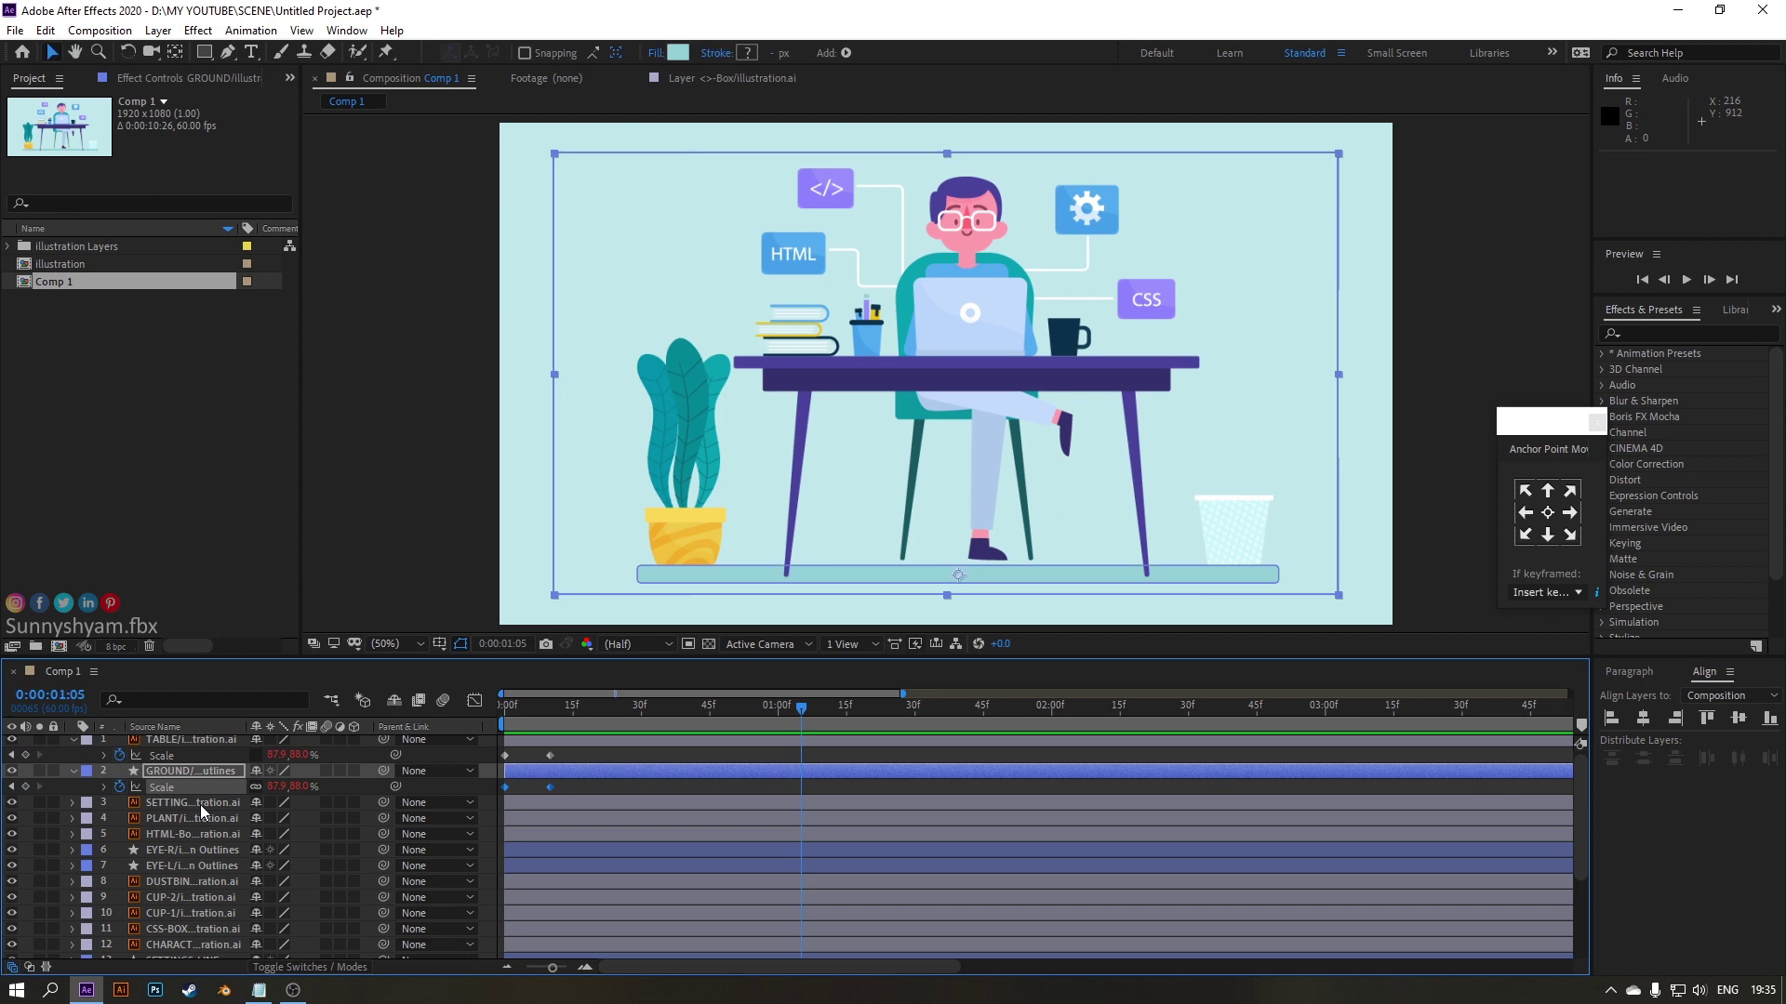
Keyframe the PLANT layer's Scale from 0% at 0:00:00:30 to 88% at 0:00:00:37
{"action": "left_click", "coordinate": [203, 809]}
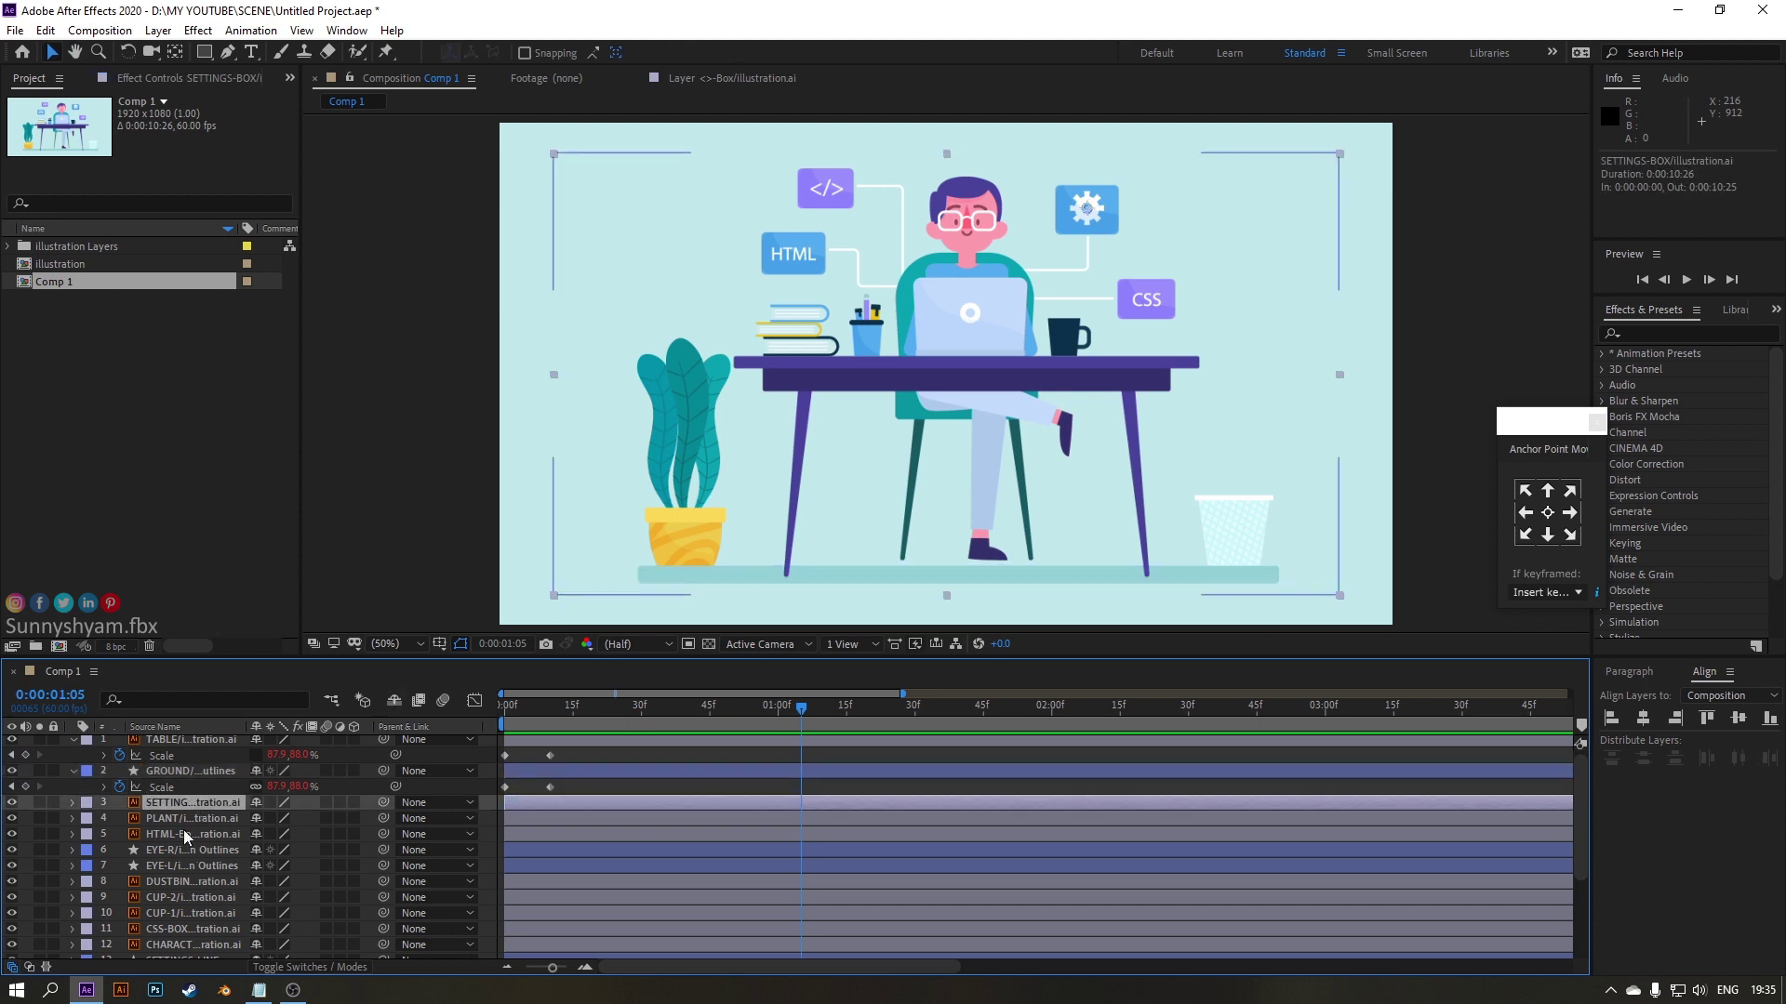
{"action": "left_click", "coordinate": [204, 819]}
{"action": "key", "text": "s"}
{"action": "left_click_drag", "start_coordinate": [538, 711], "coordinate": [499, 719]}
{"action": "key", "text": "space"}
{"action": "key", "text": "space"}
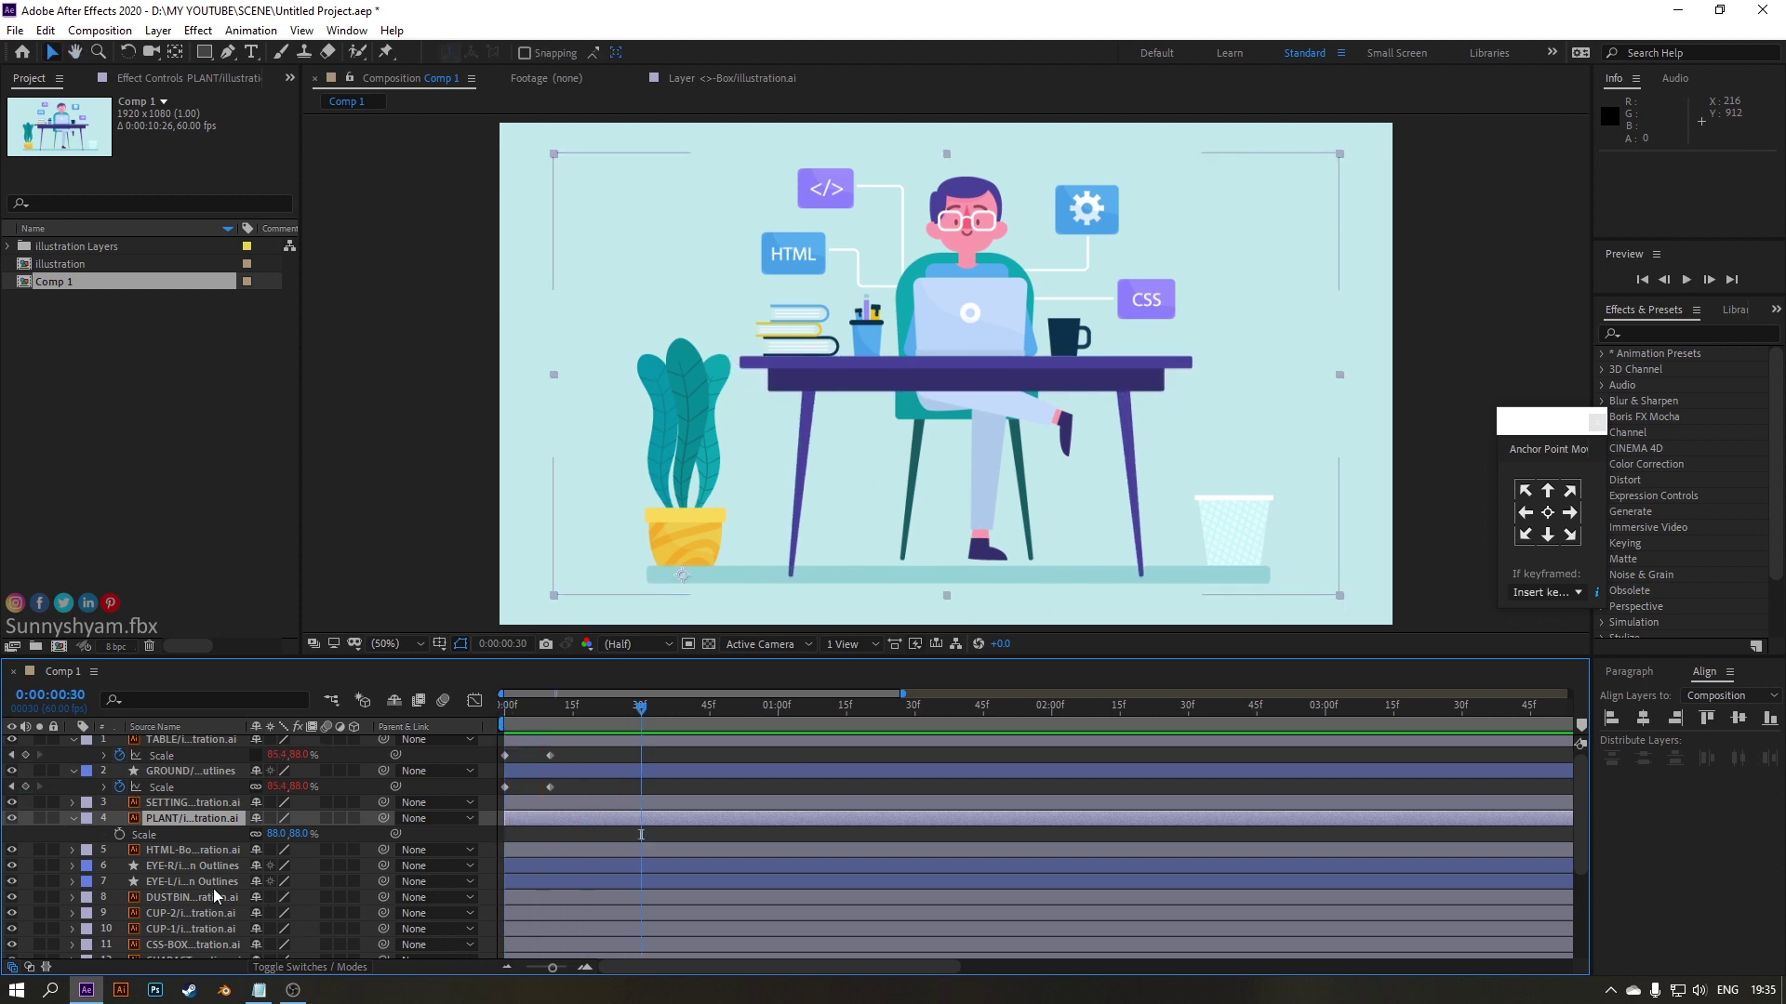
{"action": "left_click", "coordinate": [119, 835]}
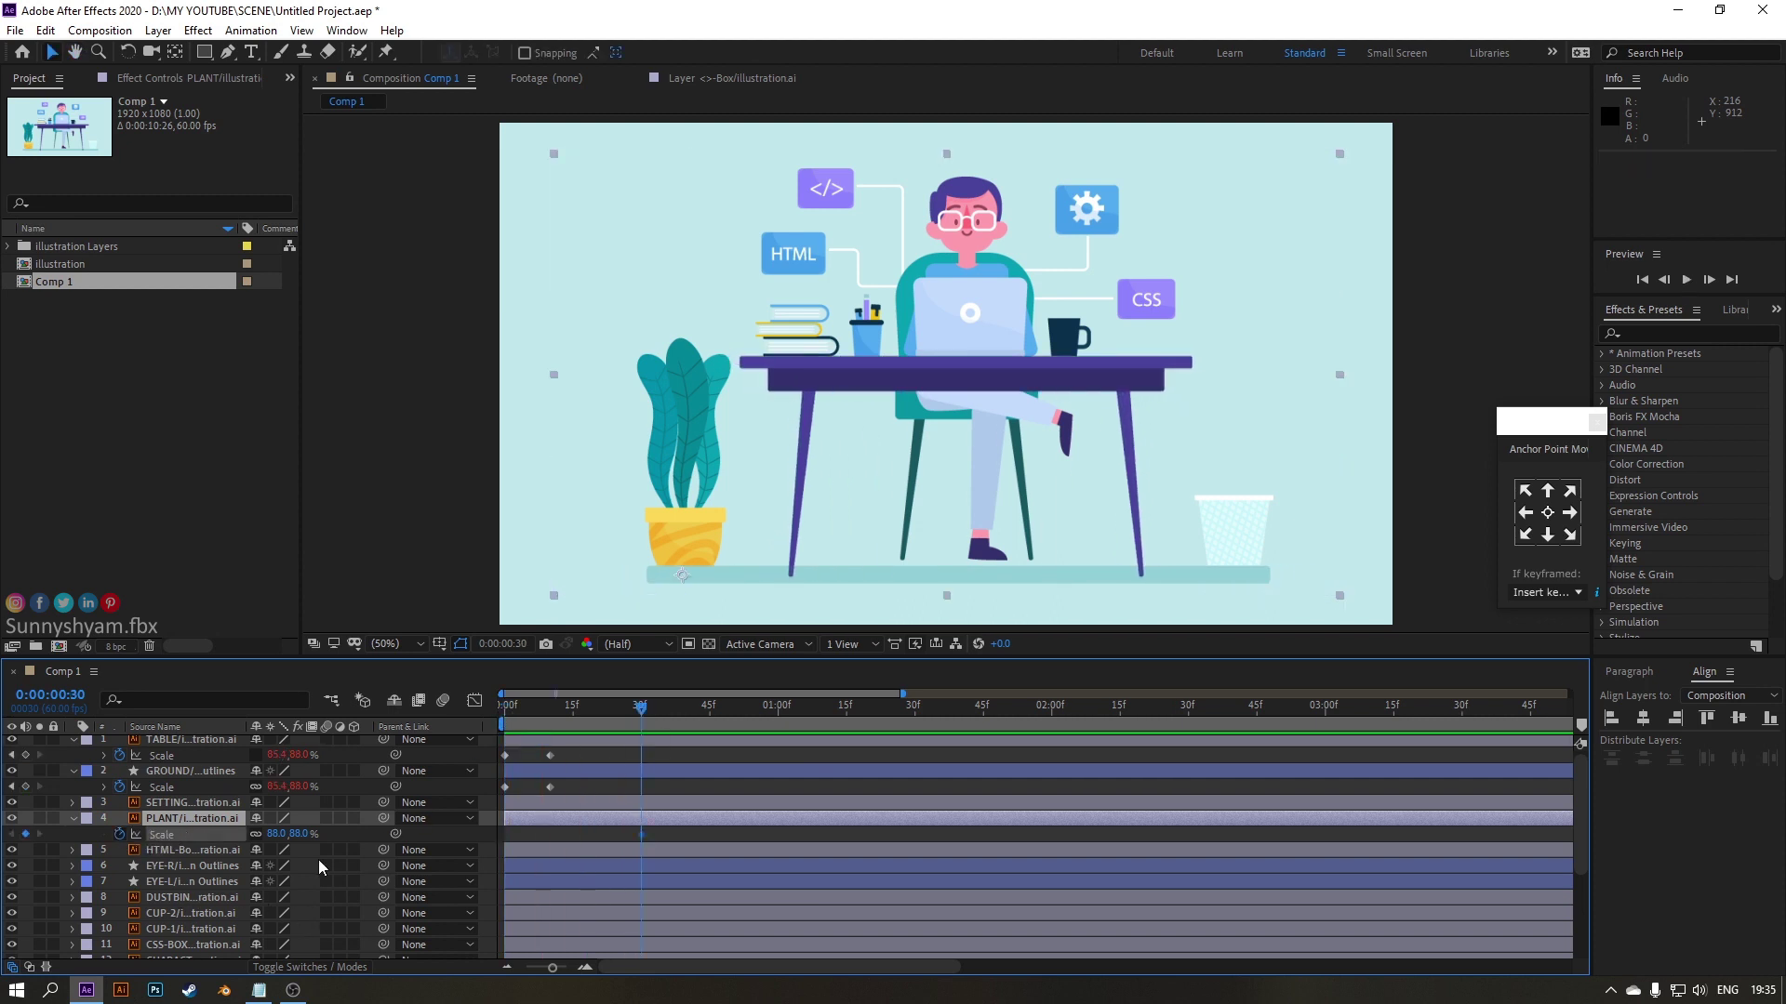
{"action": "left_click_drag", "start_coordinate": [645, 834], "coordinate": [673, 824]}
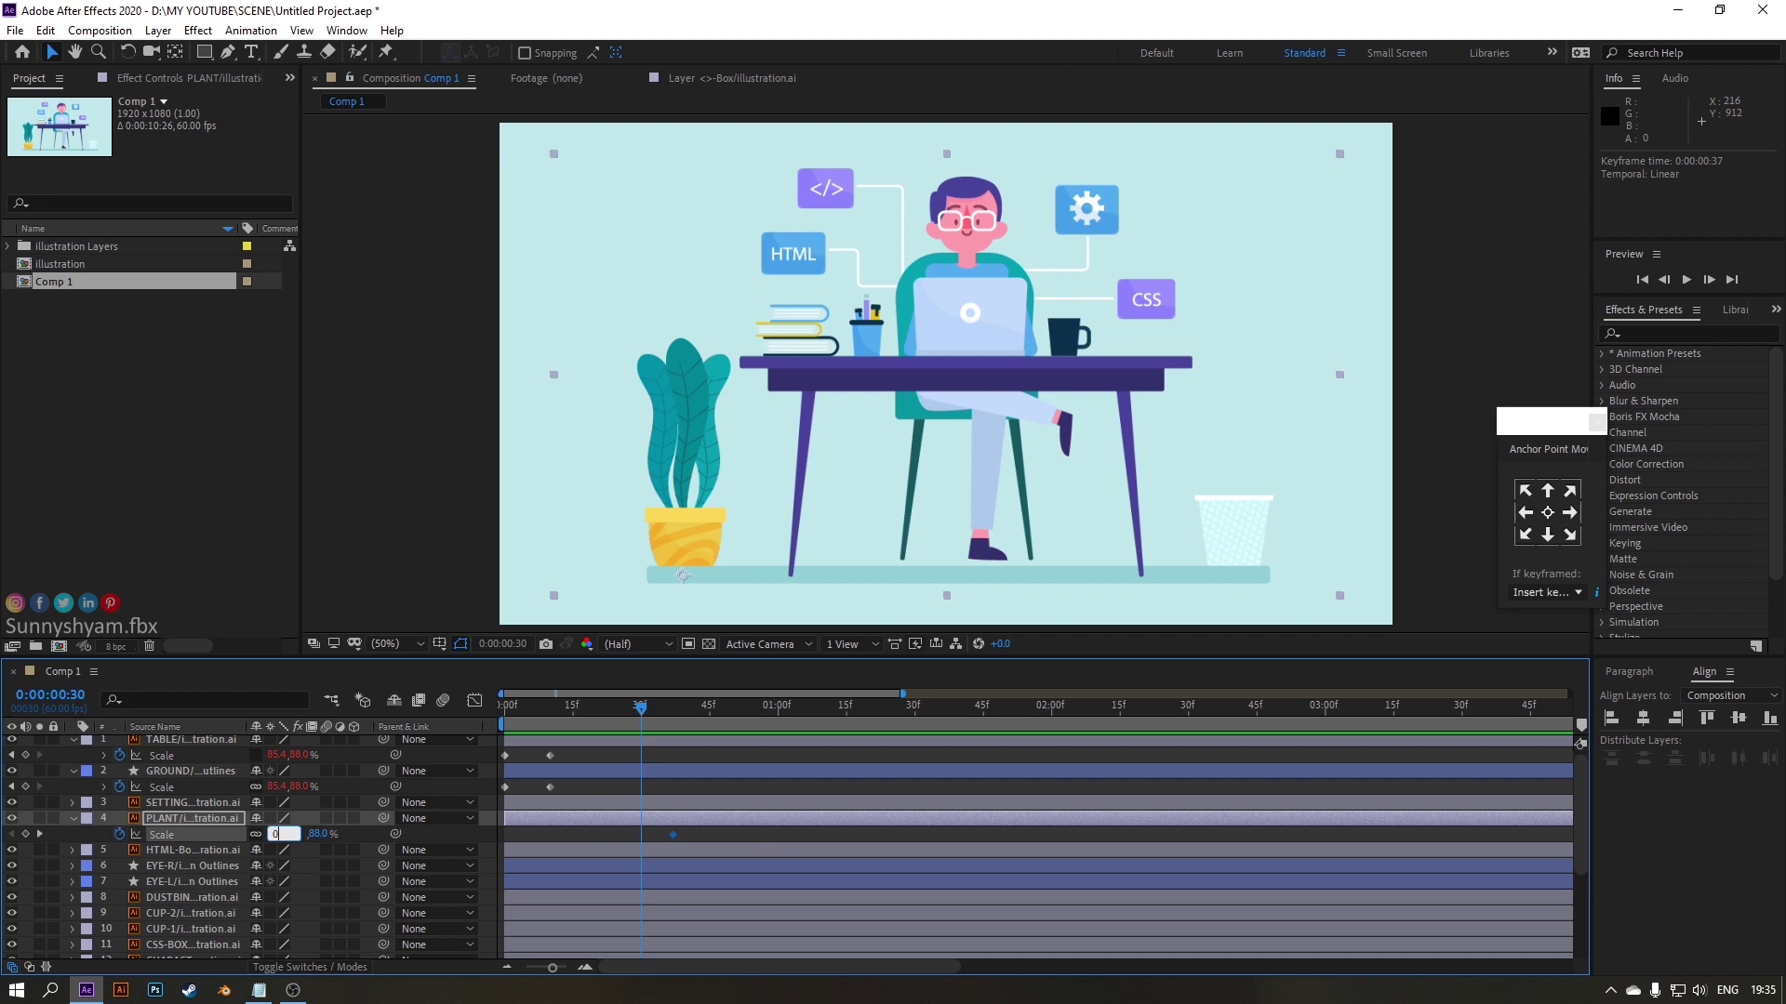
{"action": "key", "text": "Return"}
Preview the plant's growth and move its end Scale keyframe to 0:00:00:41
{"action": "key", "text": "space"}
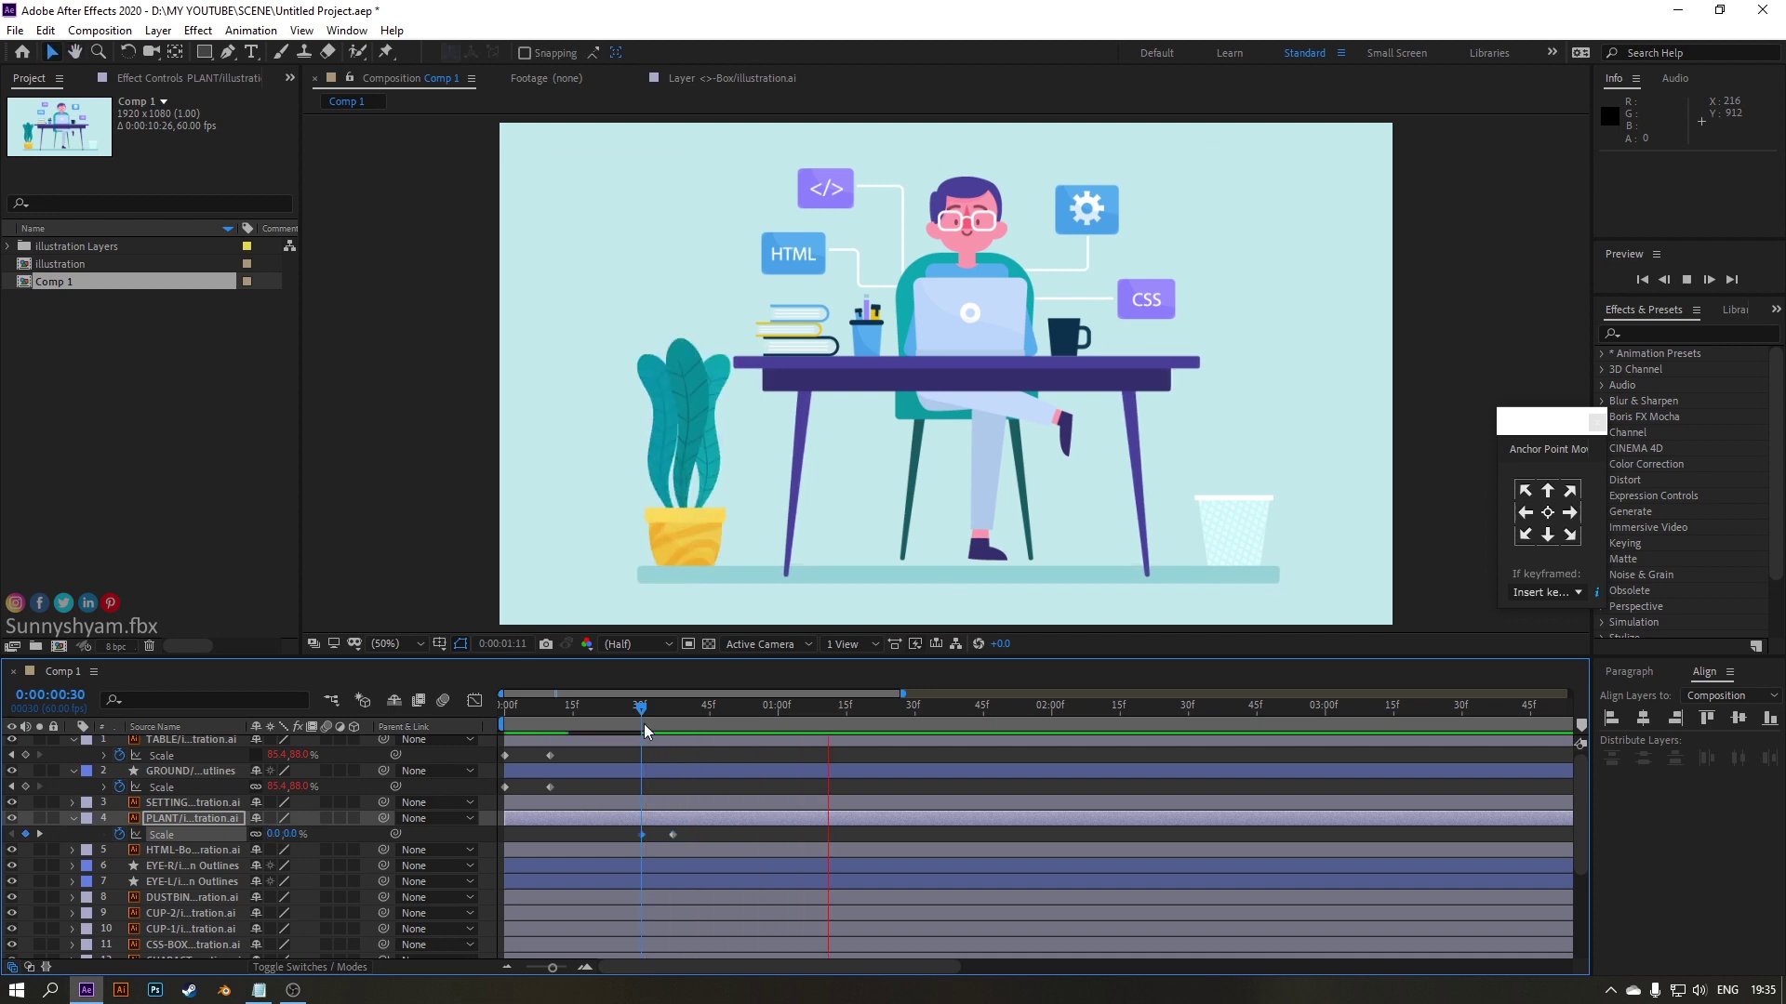
{"action": "key", "text": "space"}
{"action": "scroll", "coordinate": [670, 850], "scroll_direction": "up", "scroll_amount": 2}
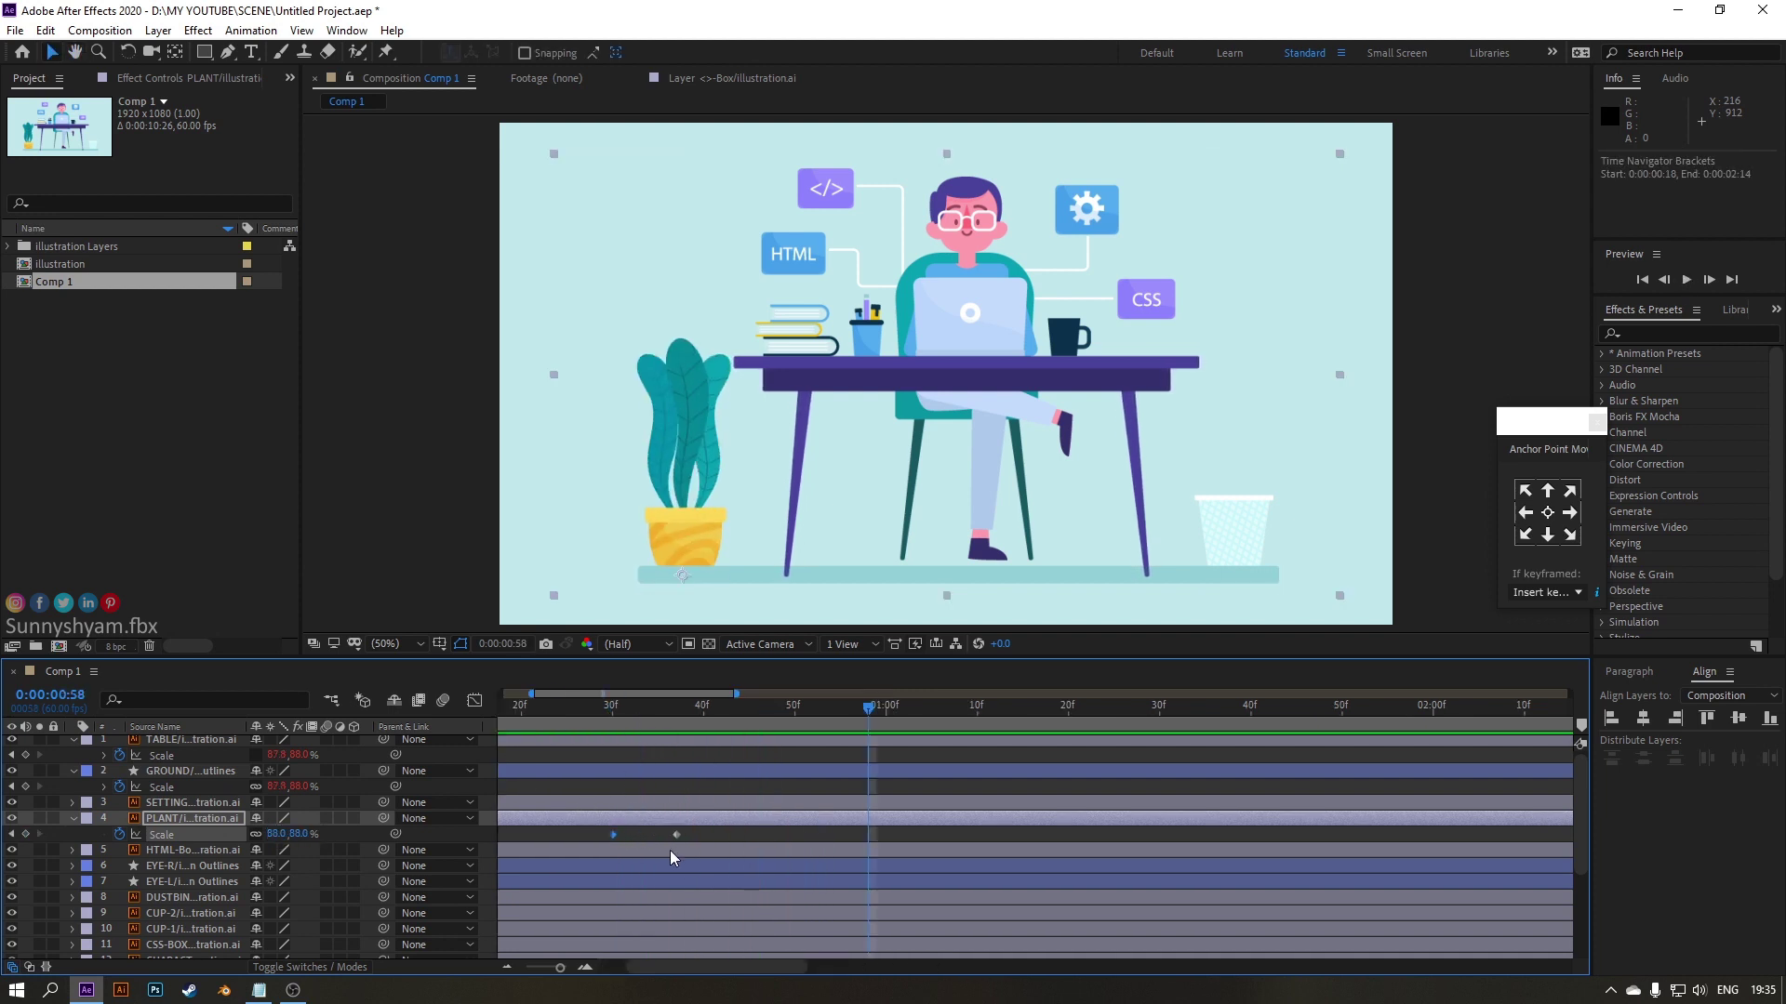
{"action": "left_click_drag", "start_coordinate": [673, 828], "coordinate": [697, 827]}
{"action": "scroll", "coordinate": [725, 852], "scroll_direction": "down", "scroll_amount": 2}
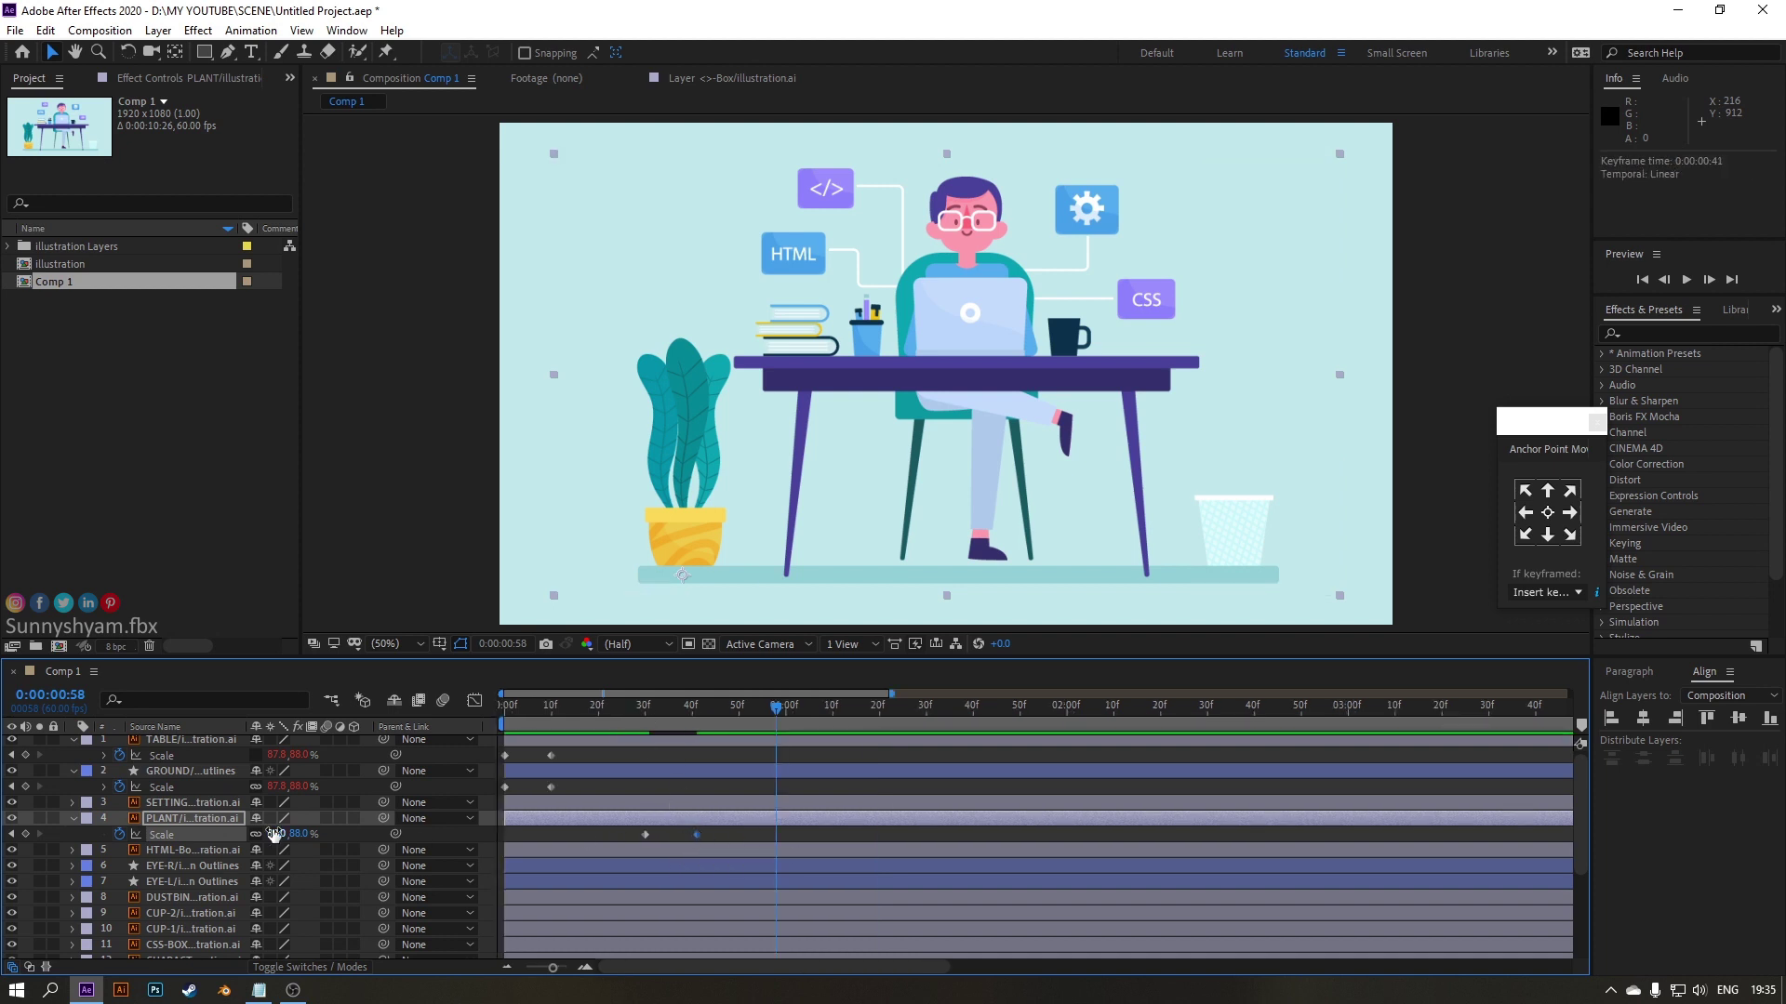
Add an expression to the PLANT layer's Scale and copy the full bounce expression from the GROUND layer's Scale
{"action": "left_click", "coordinate": [120, 834], "text": "alt"}
{"action": "scroll", "coordinate": [124, 841], "scroll_direction": "up", "scroll_amount": 3}
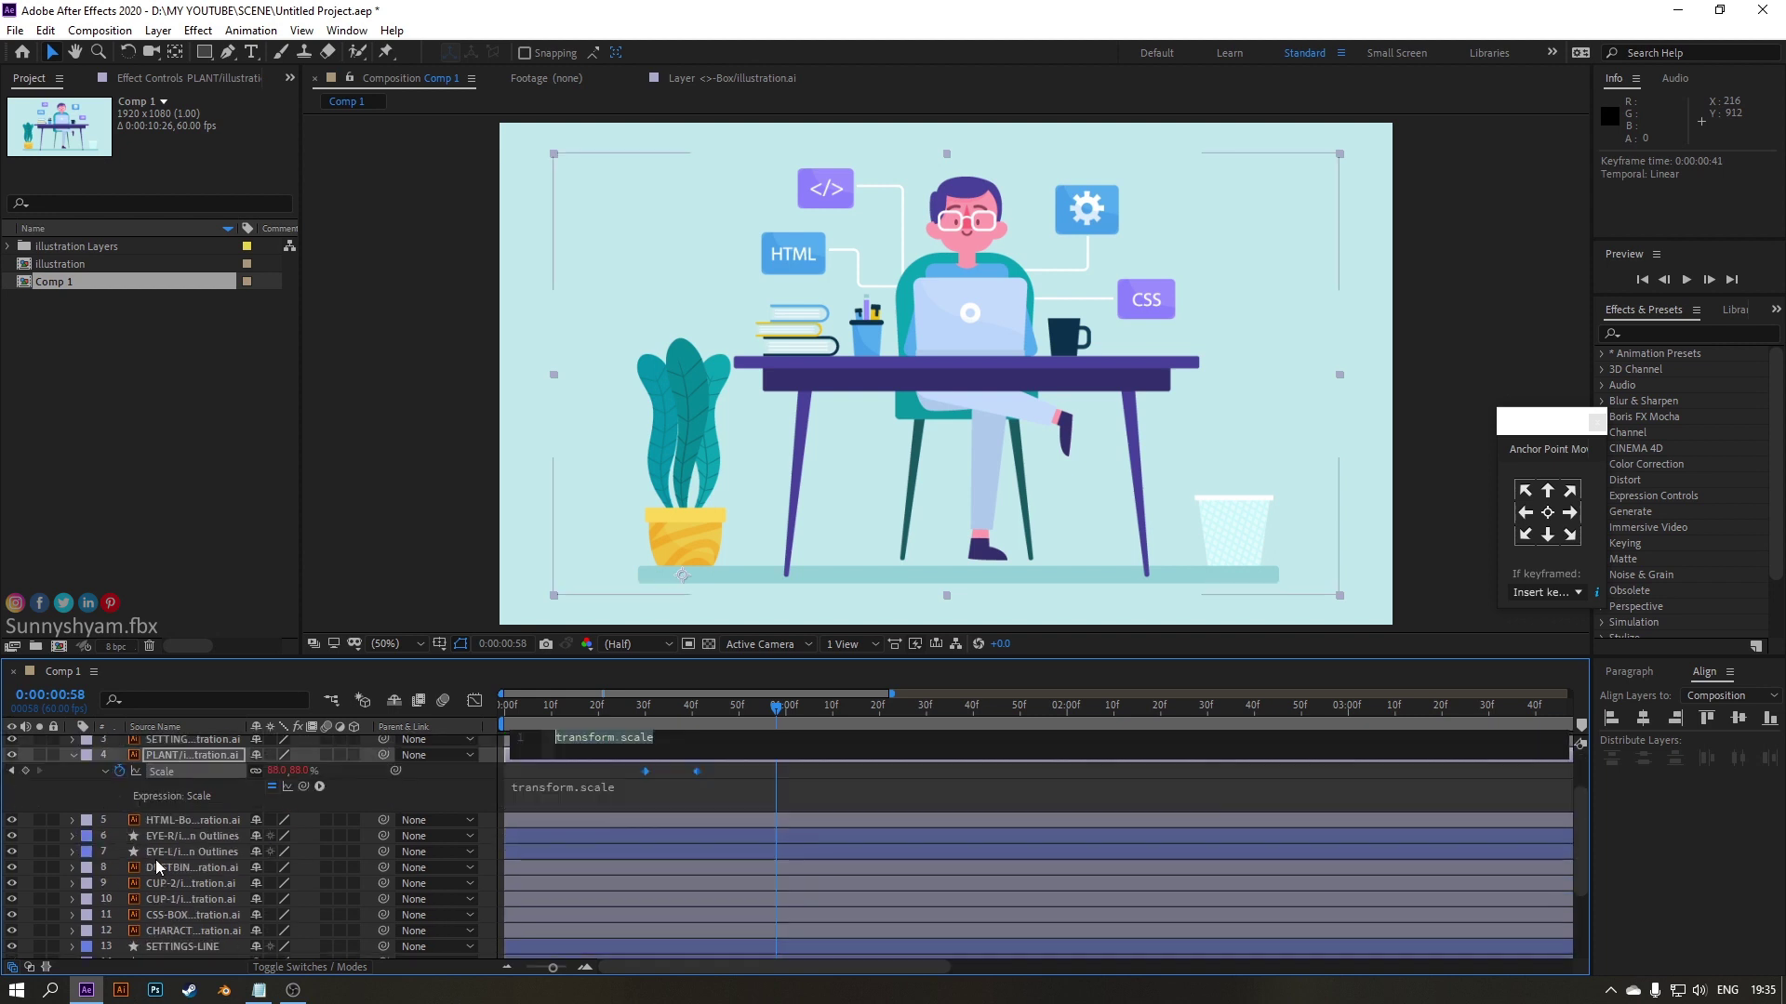
{"action": "left_click", "coordinate": [162, 791]}
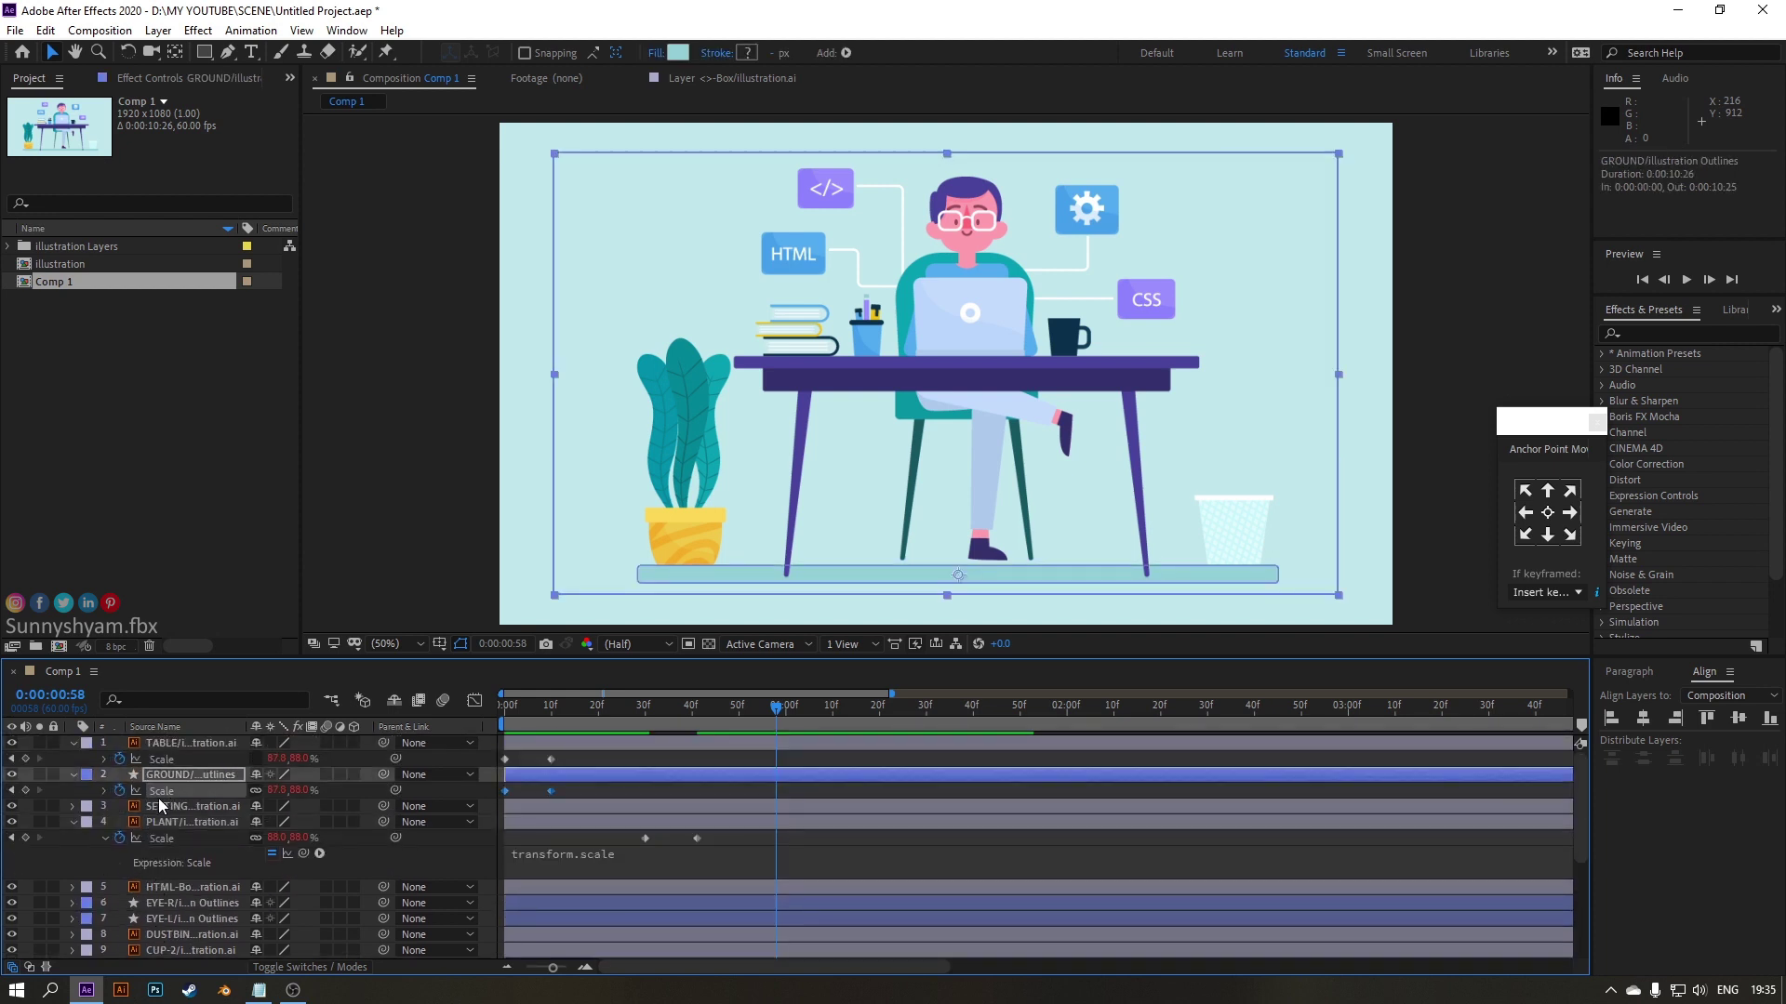
{"action": "left_click", "coordinate": [120, 791], "text": "alt"}
{"action": "key", "text": "ctrl+v"}
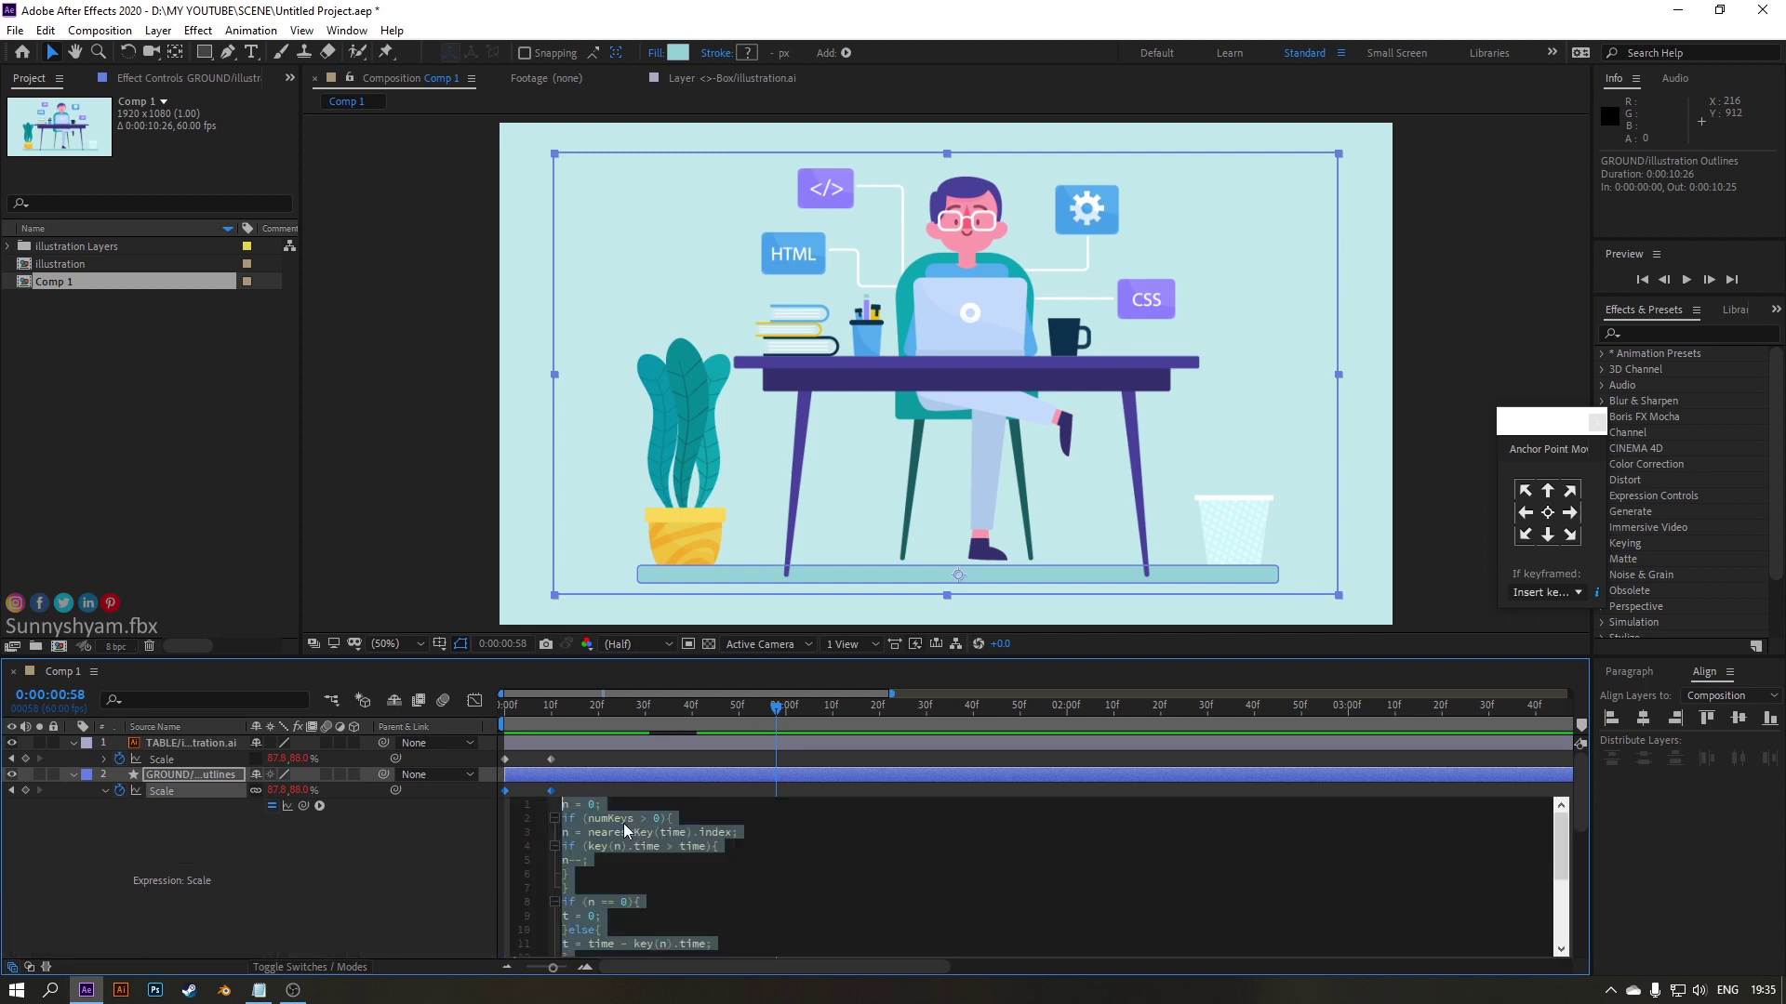
{"action": "left_click", "coordinate": [101, 791]}
{"action": "left_click", "coordinate": [106, 792]}
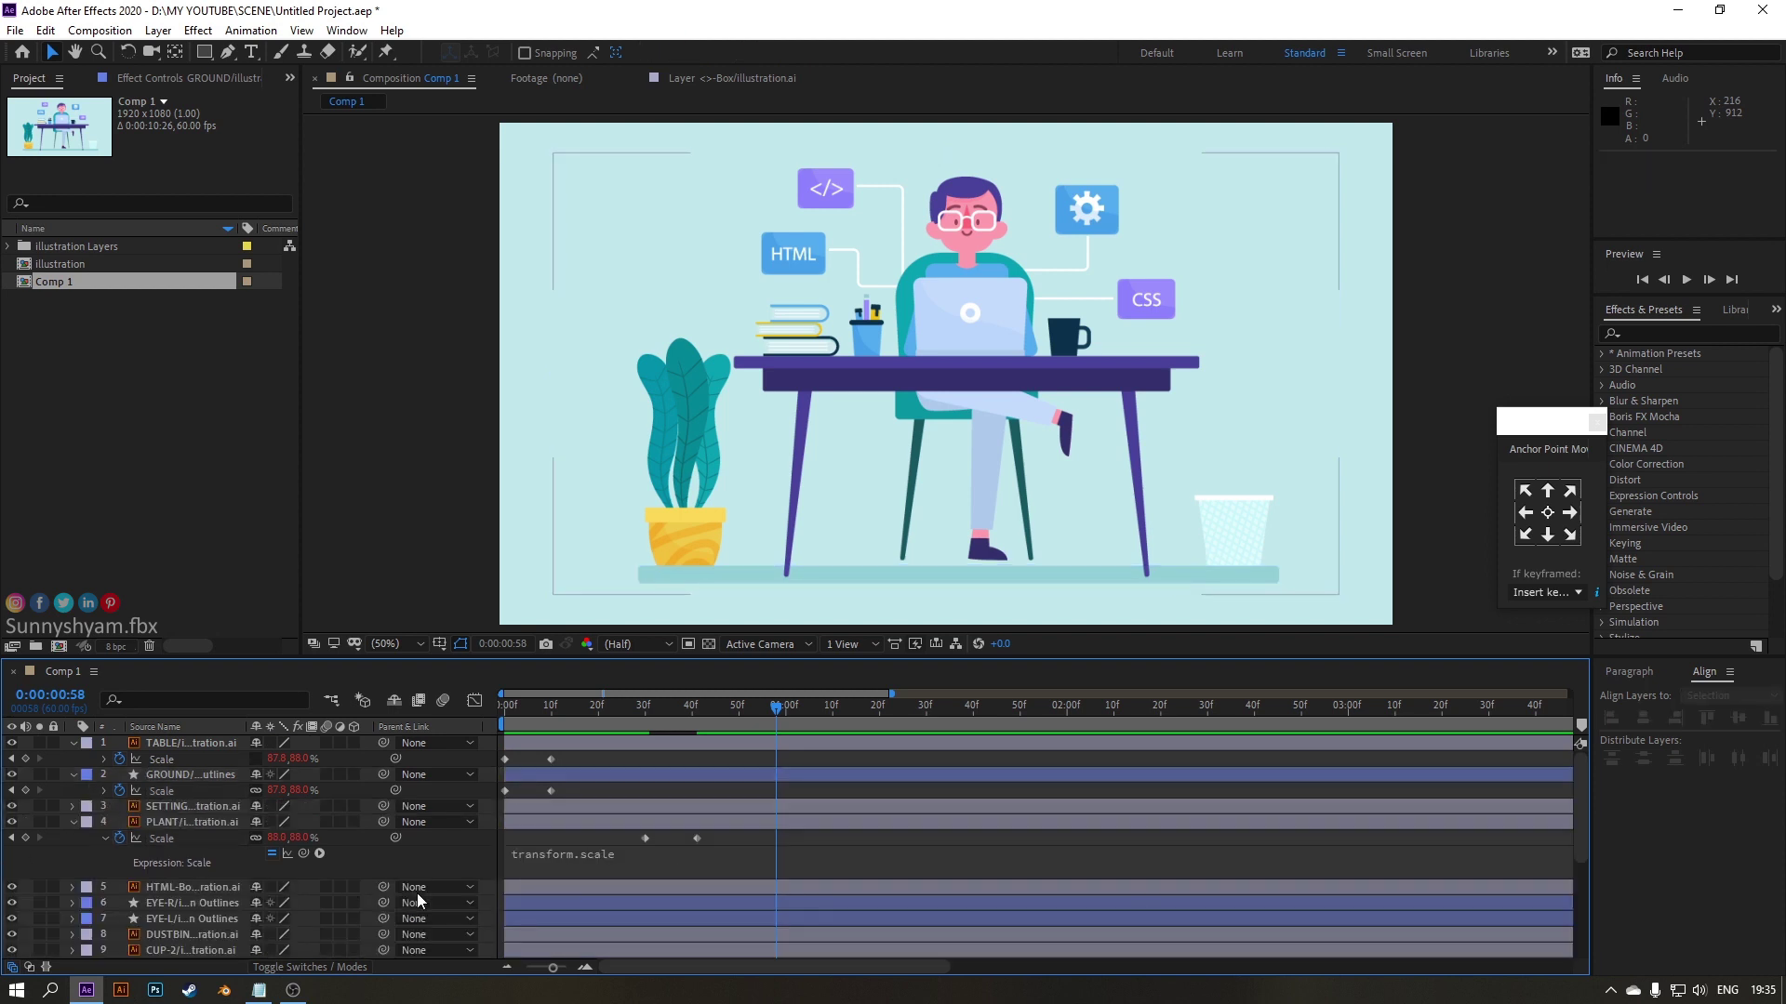
Replace the plant's transform.scale expression with the copied bounce expression, preview it from 0:00:00:30 and collapse the expression
{"action": "left_click", "coordinate": [582, 874]}
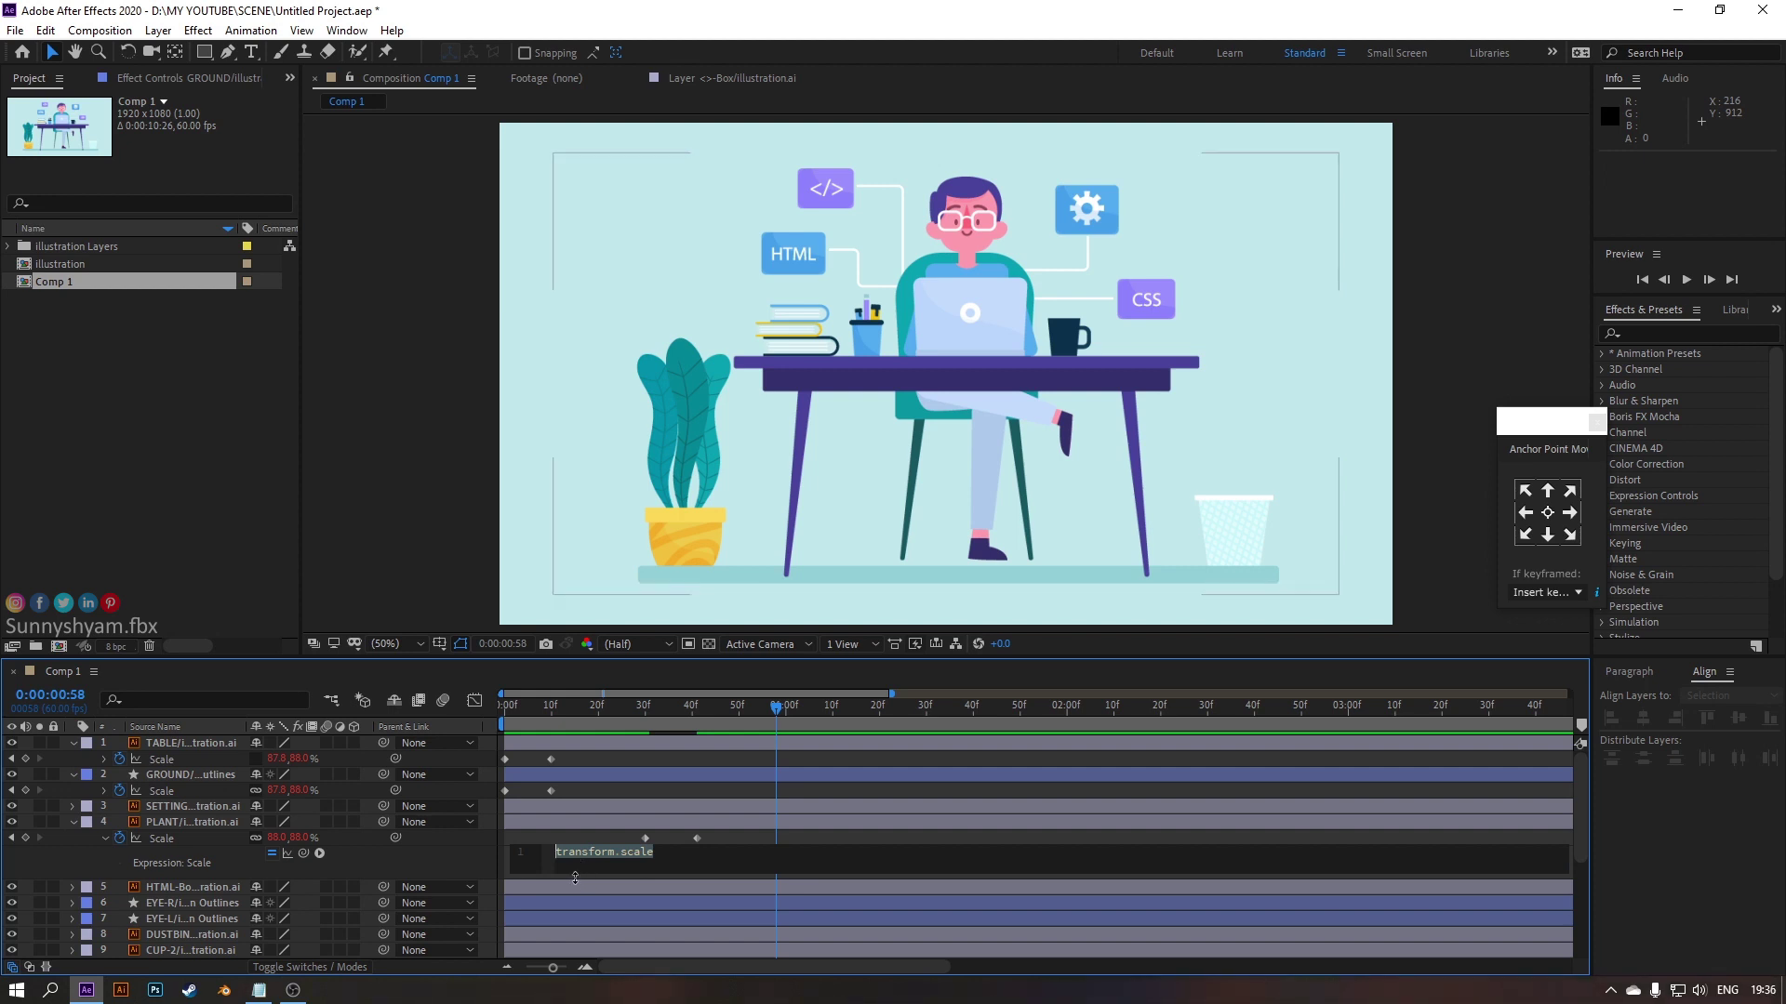
{"action": "key", "text": "ctrl+v"}
{"action": "left_click", "coordinate": [647, 710]}
{"action": "key", "text": "space"}
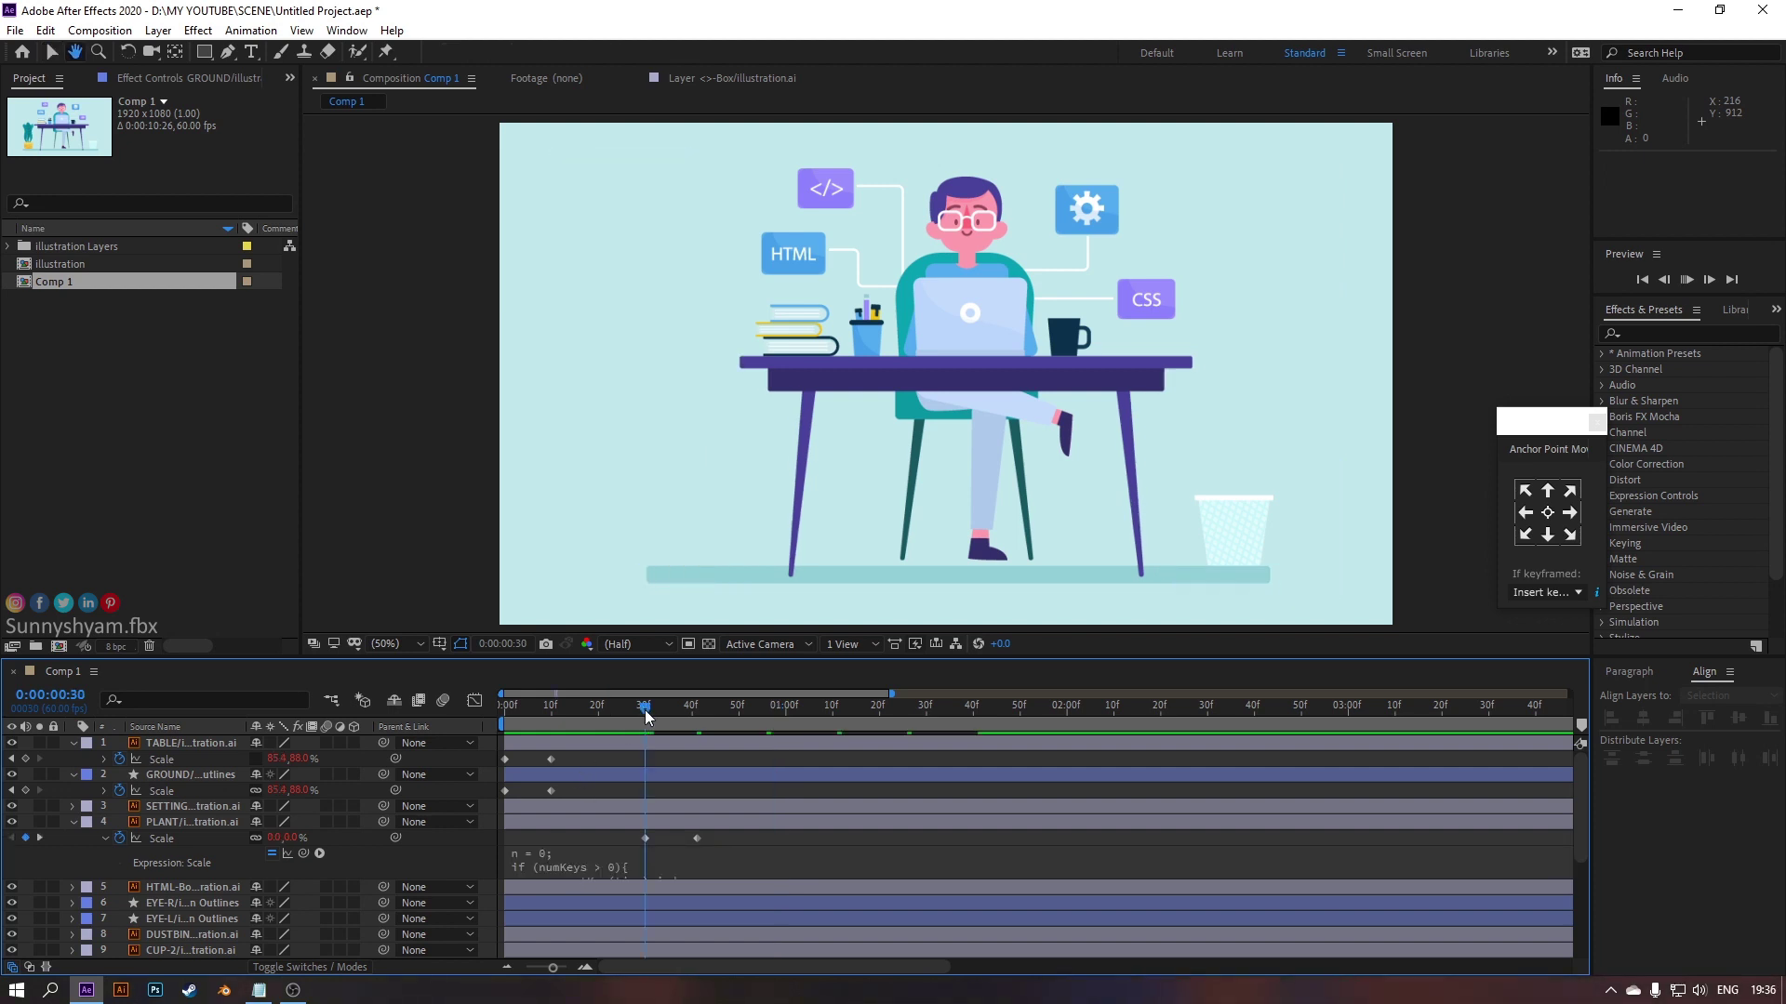
{"action": "key", "text": "apostrophe"}
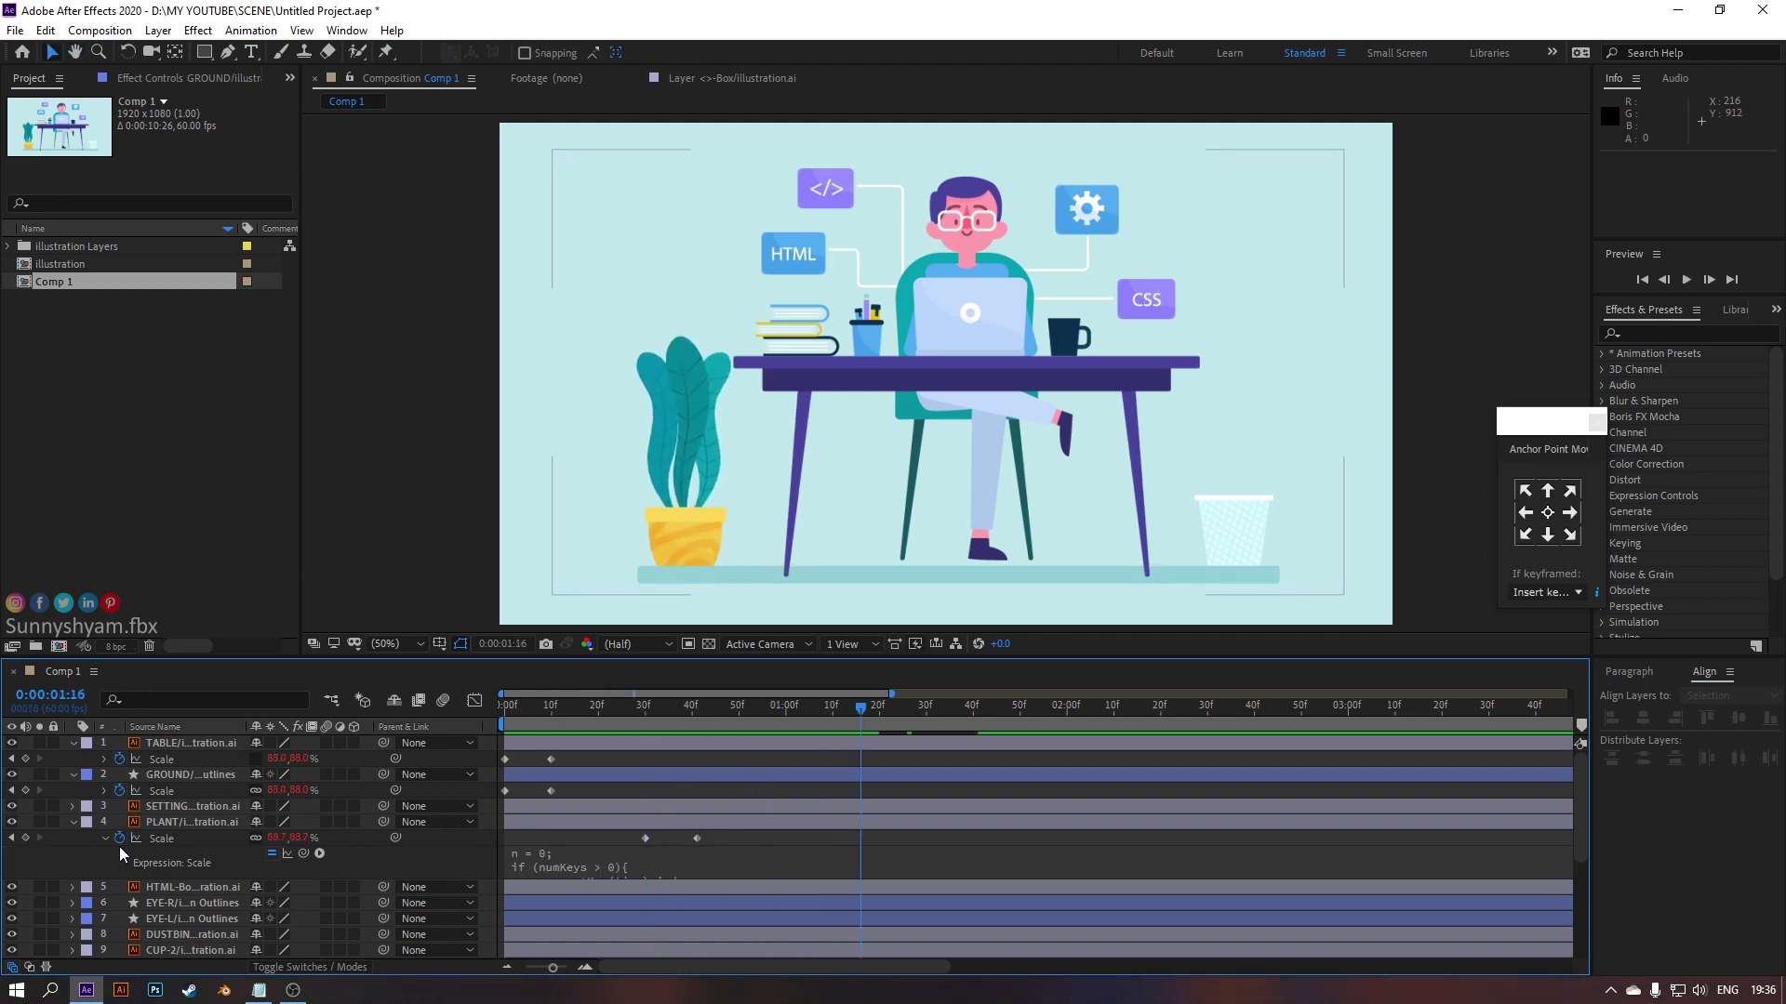
{"action": "left_click", "coordinate": [106, 840]}
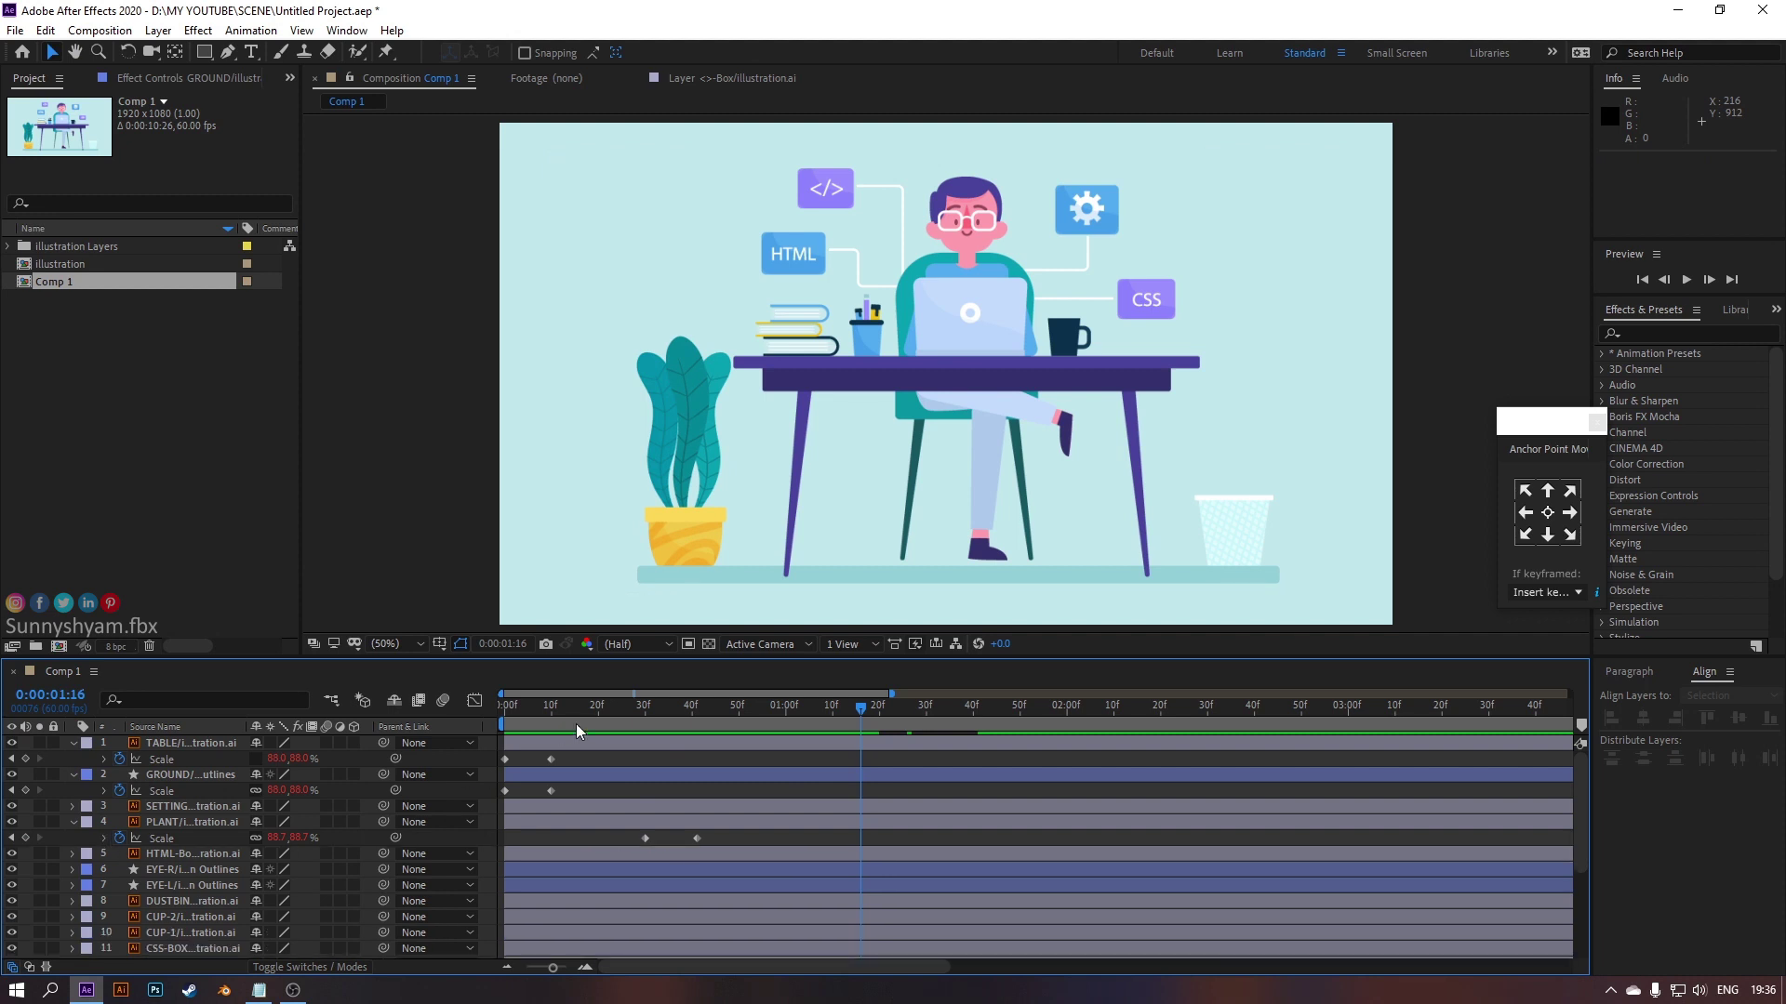
Play the whole animation, move the plant's end Scale keyframe to 0:00:00:38 and preview the plant's growth
{"action": "key", "text": "space"}
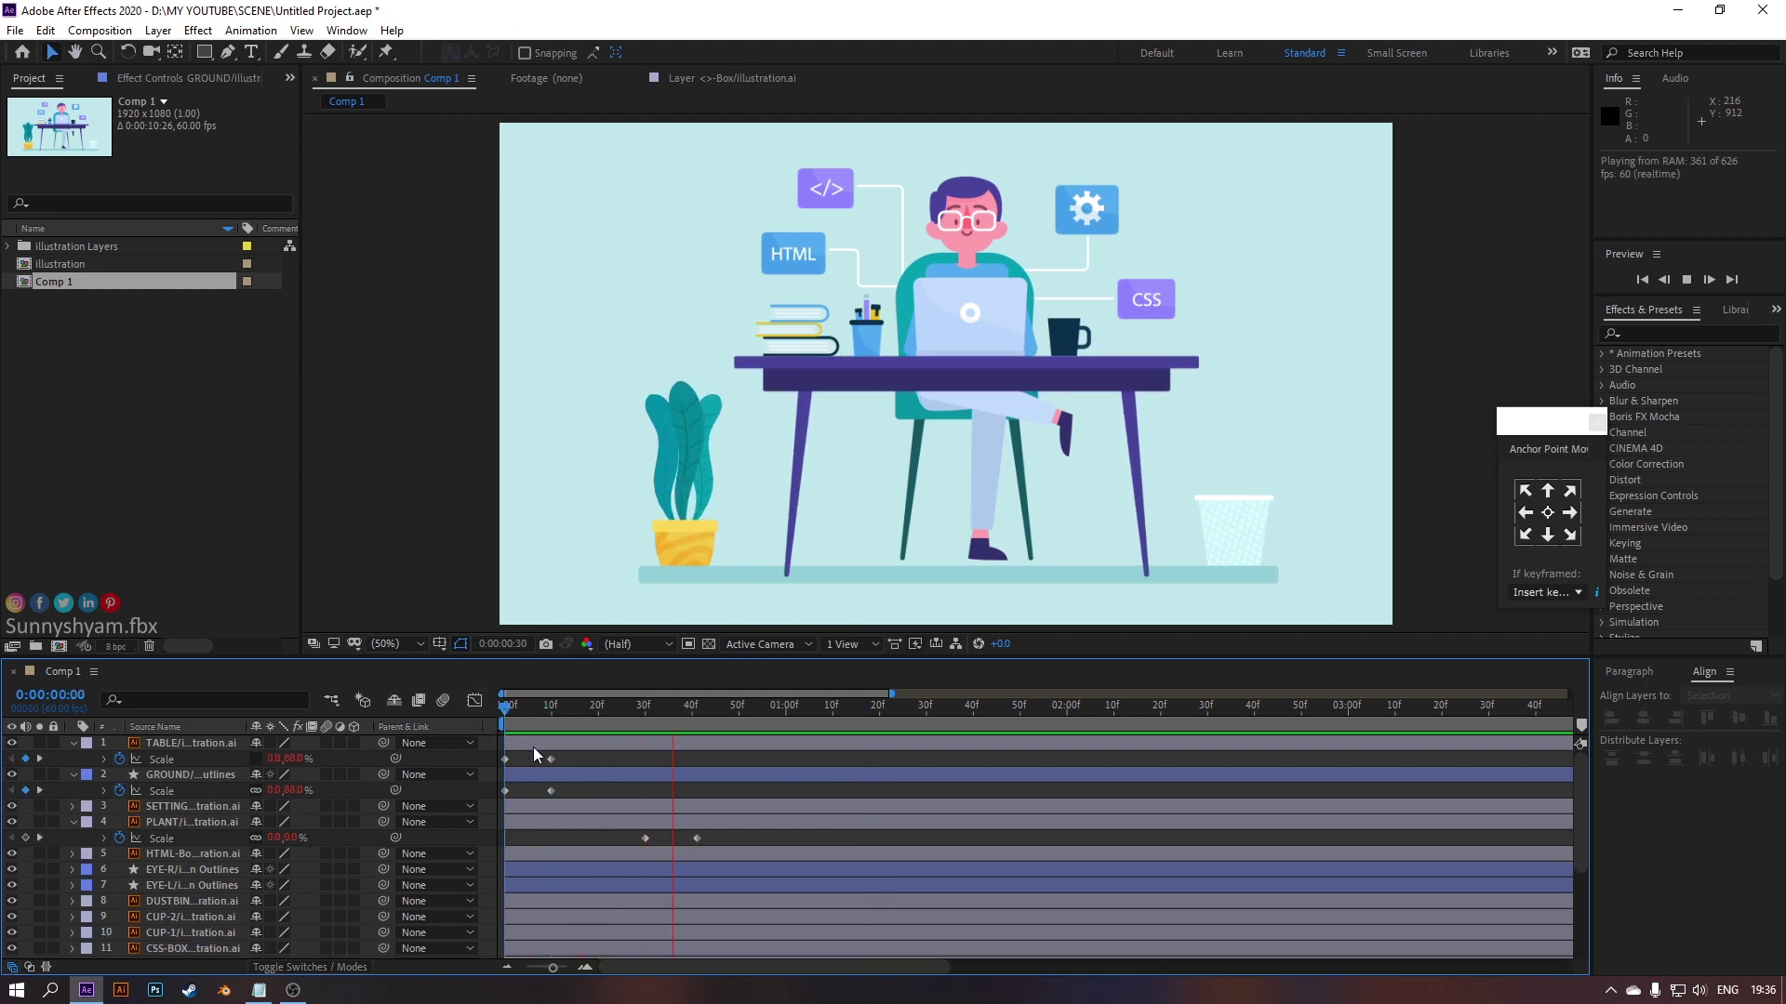
{"action": "key", "text": "apostrophe"}
{"action": "left_click", "coordinate": [694, 836]}
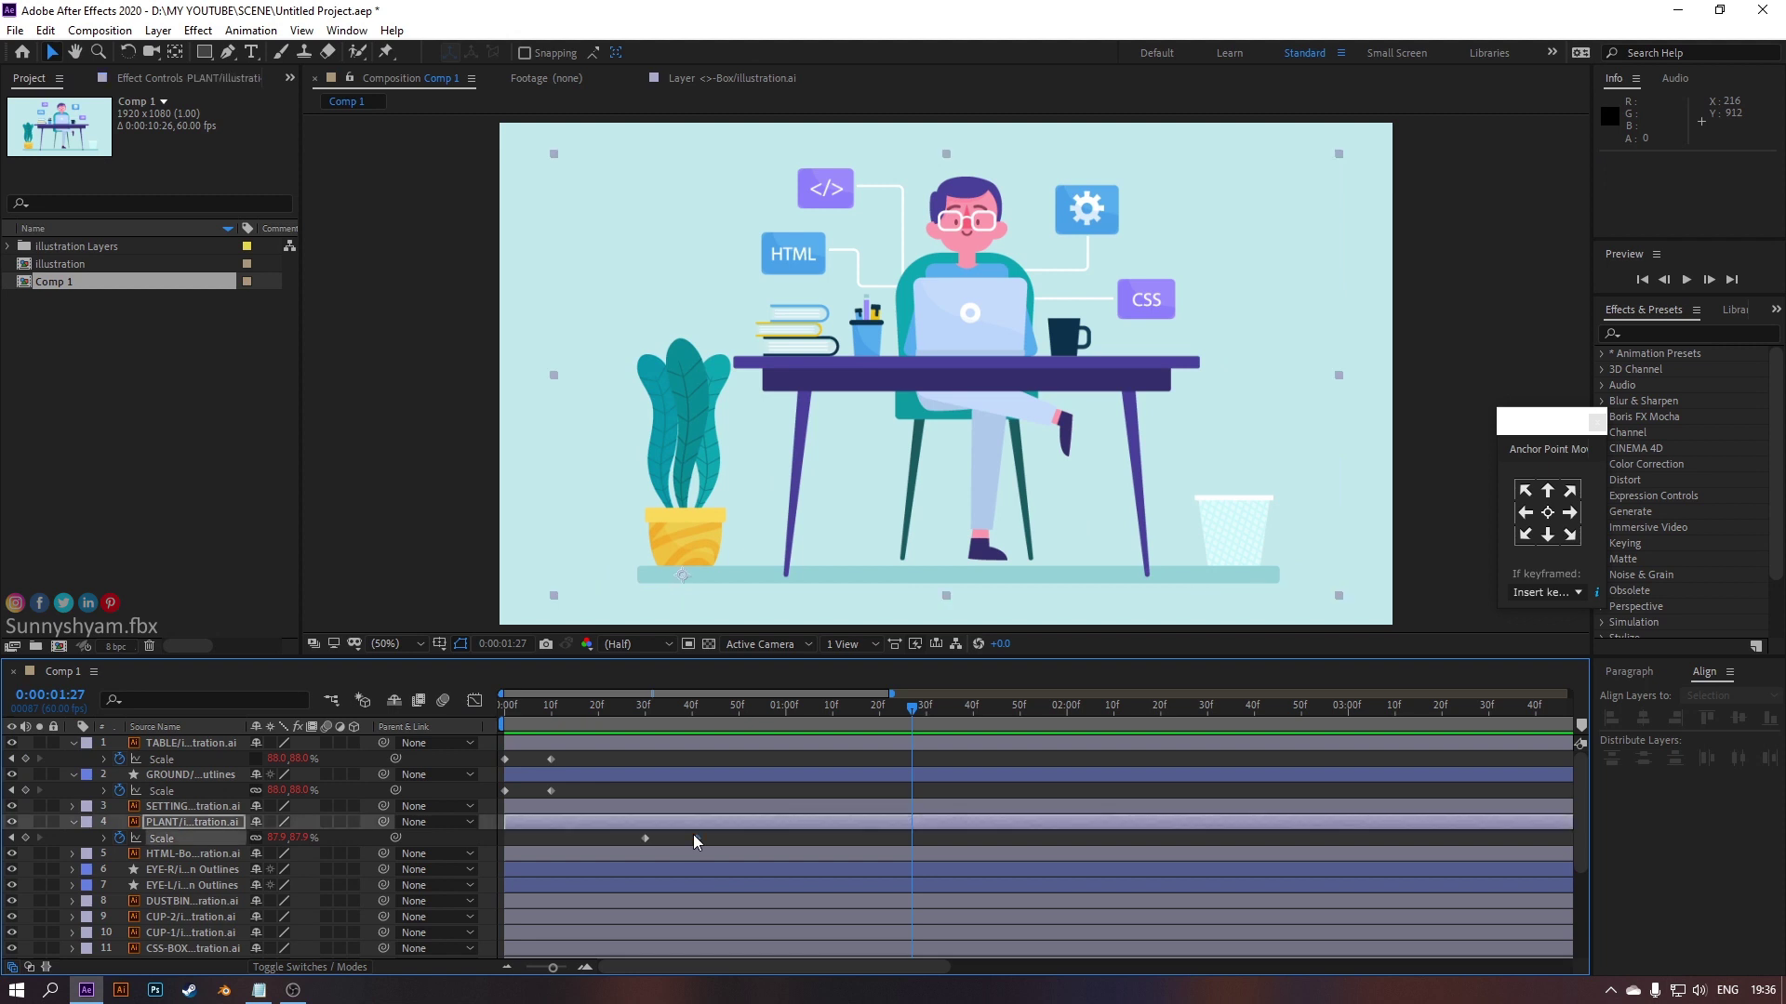
{"action": "left_click_drag", "start_coordinate": [689, 834], "coordinate": [681, 834]}
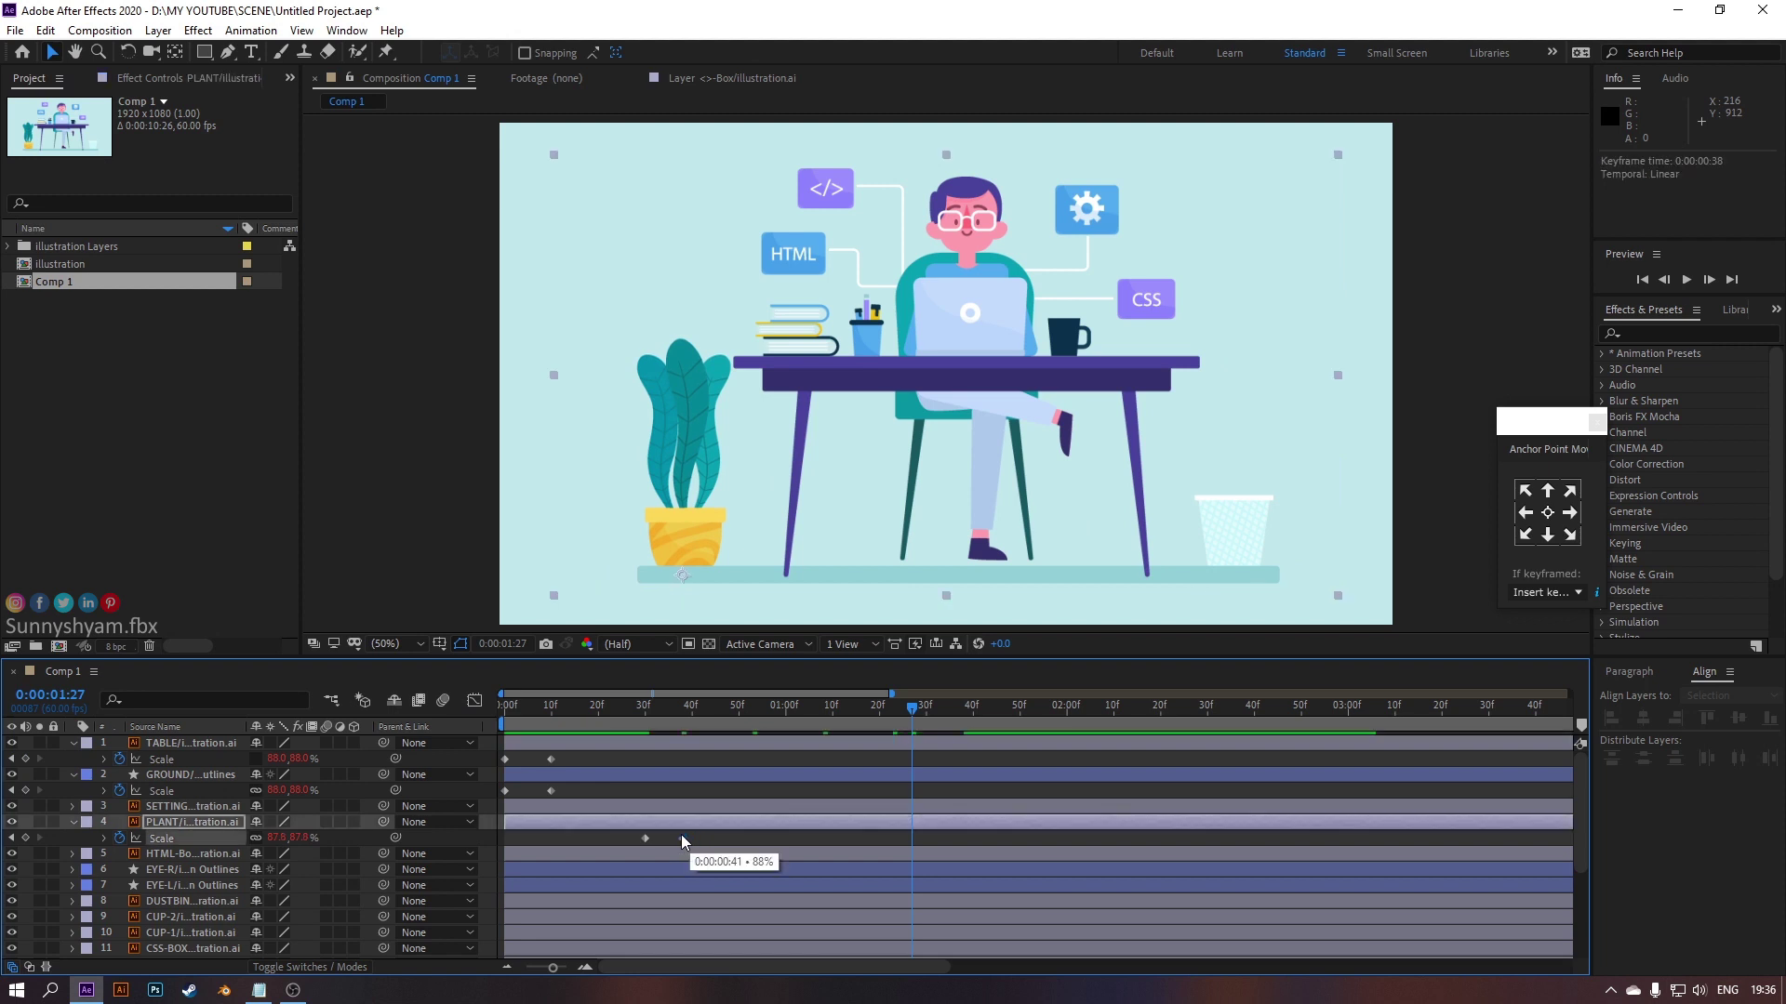
{"action": "left_click", "coordinate": [642, 713]}
{"action": "key", "text": "space"}
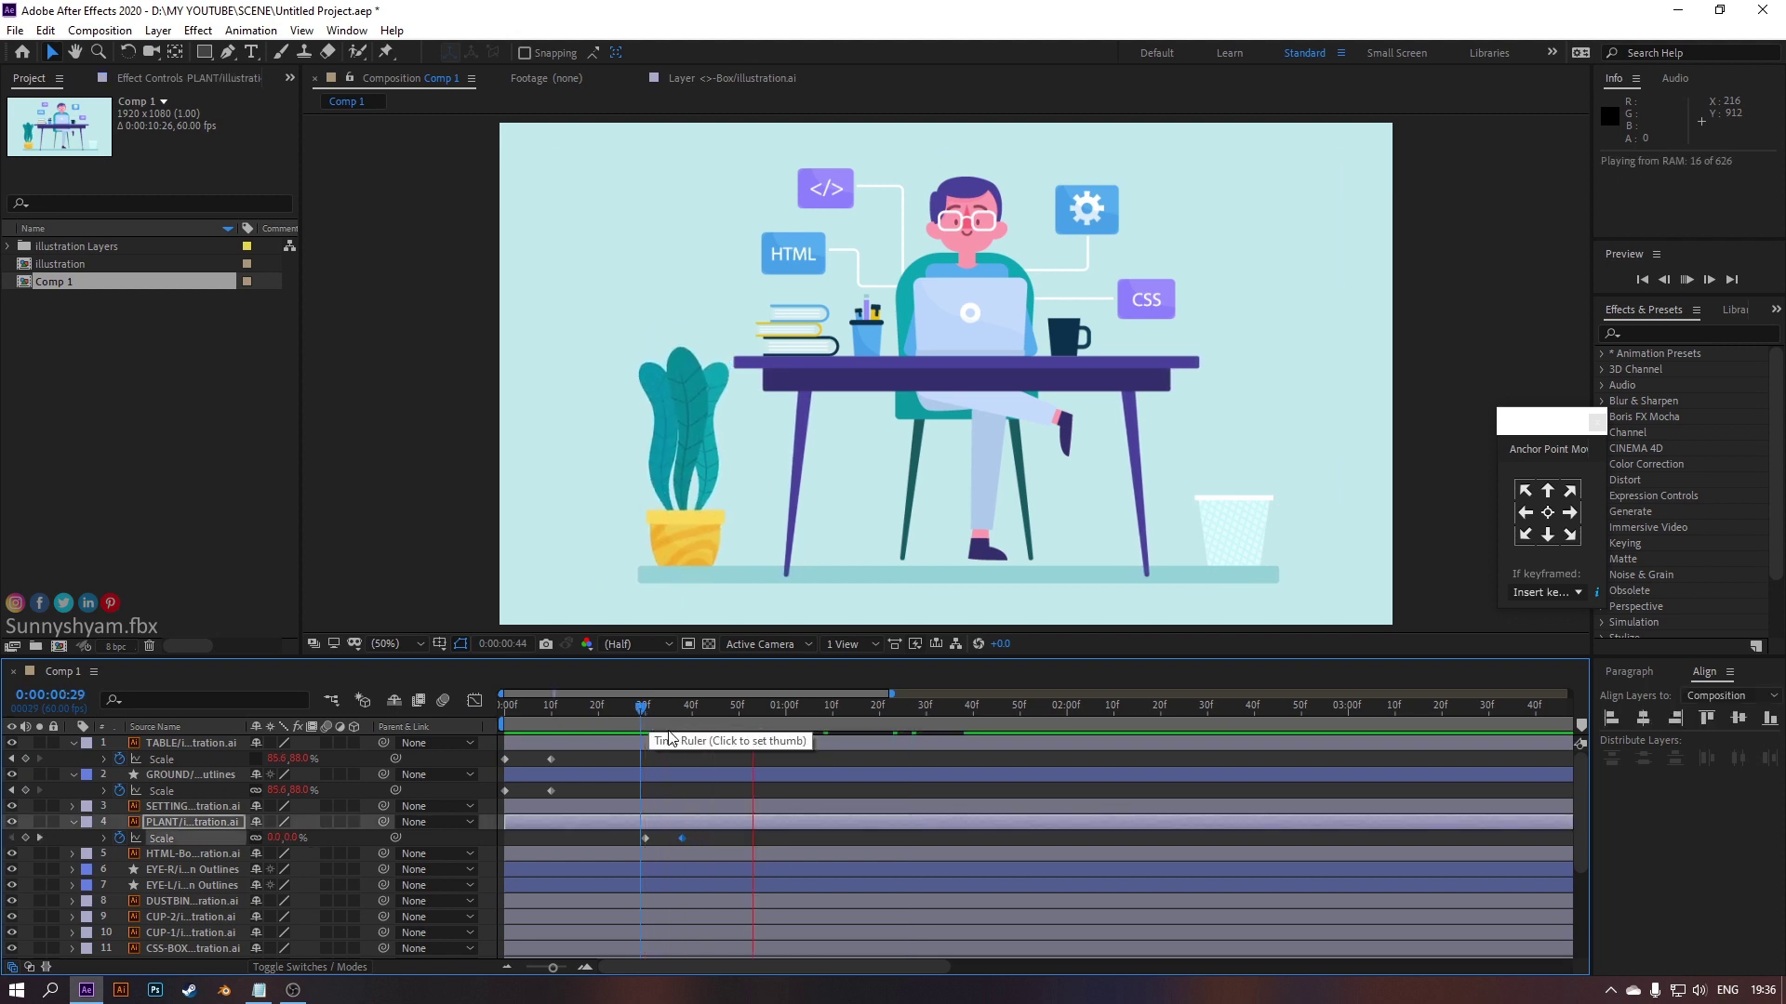
{"action": "key", "text": "space"}
Move the plant's end Scale keyframe to 0:00:00:39 and preview the growth from about 0:00:00:30
{"action": "scroll", "coordinate": [658, 848], "scroll_direction": "up", "scroll_amount": 2, "text": "alt"}
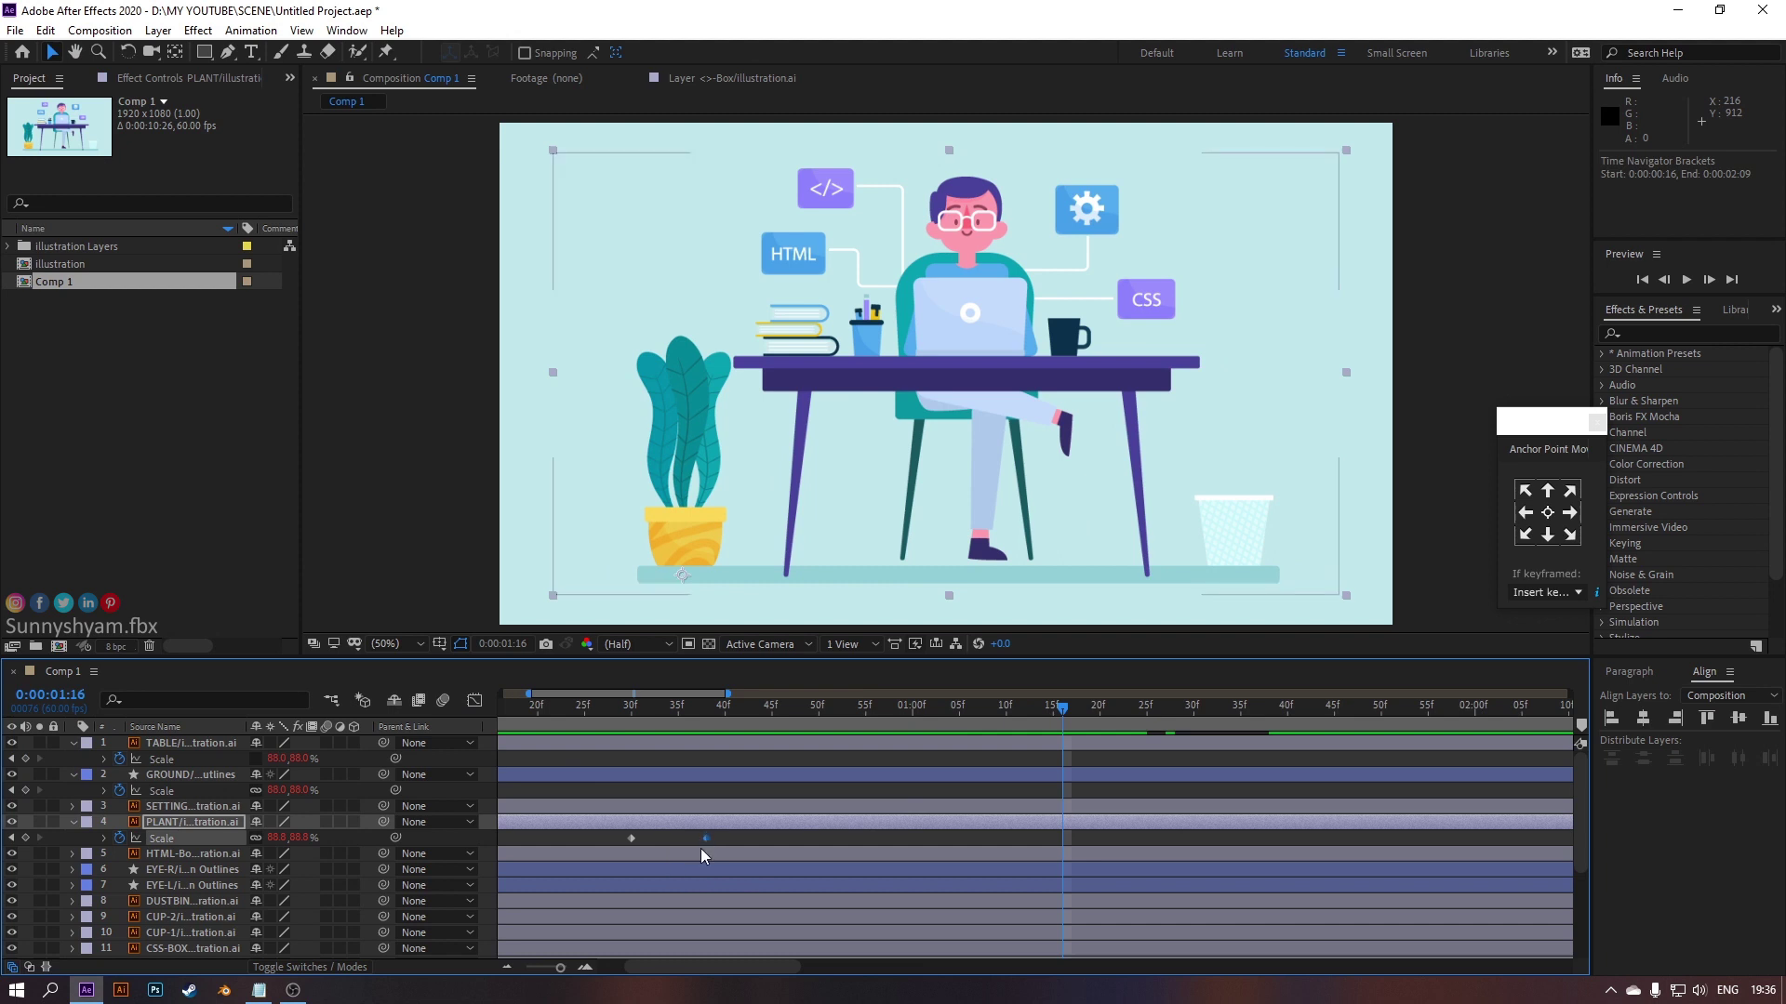
{"action": "left_click_drag", "start_coordinate": [706, 839], "coordinate": [716, 840]}
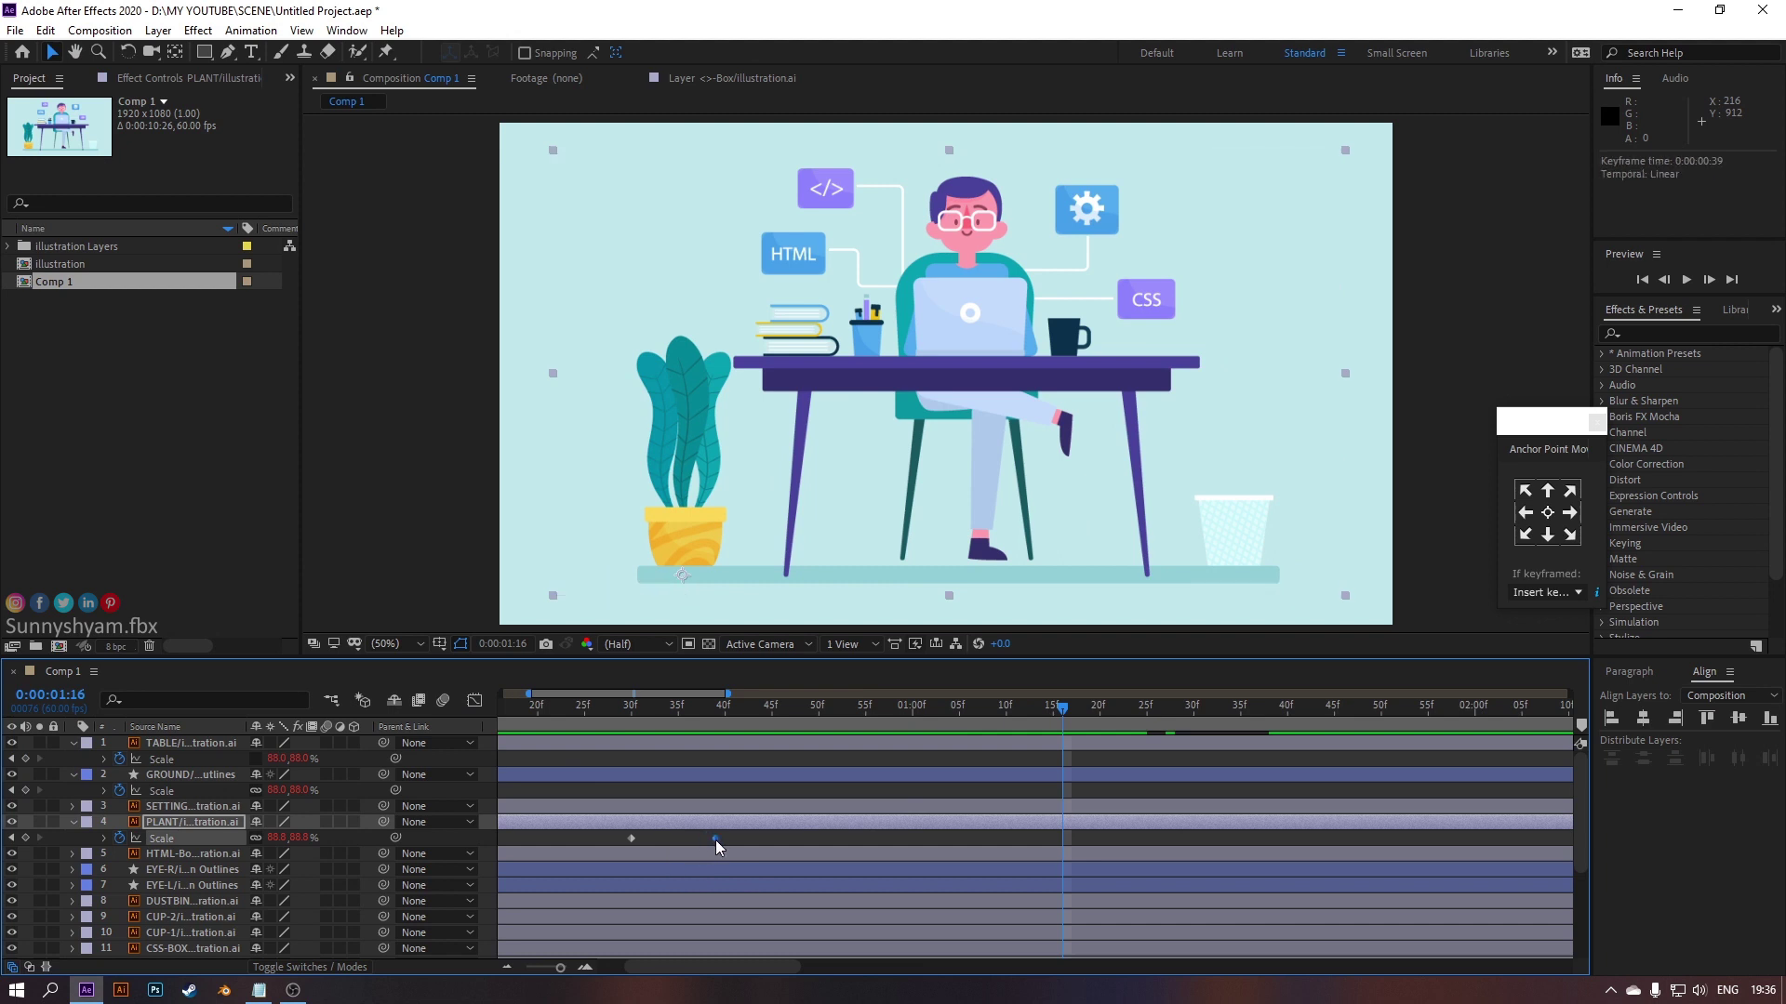
{"action": "left_click", "coordinate": [635, 711]}
{"action": "key", "text": "space"}
{"action": "key", "text": "space"}
{"action": "scroll", "coordinate": [739, 796], "scroll_direction": "down", "scroll_amount": 3}
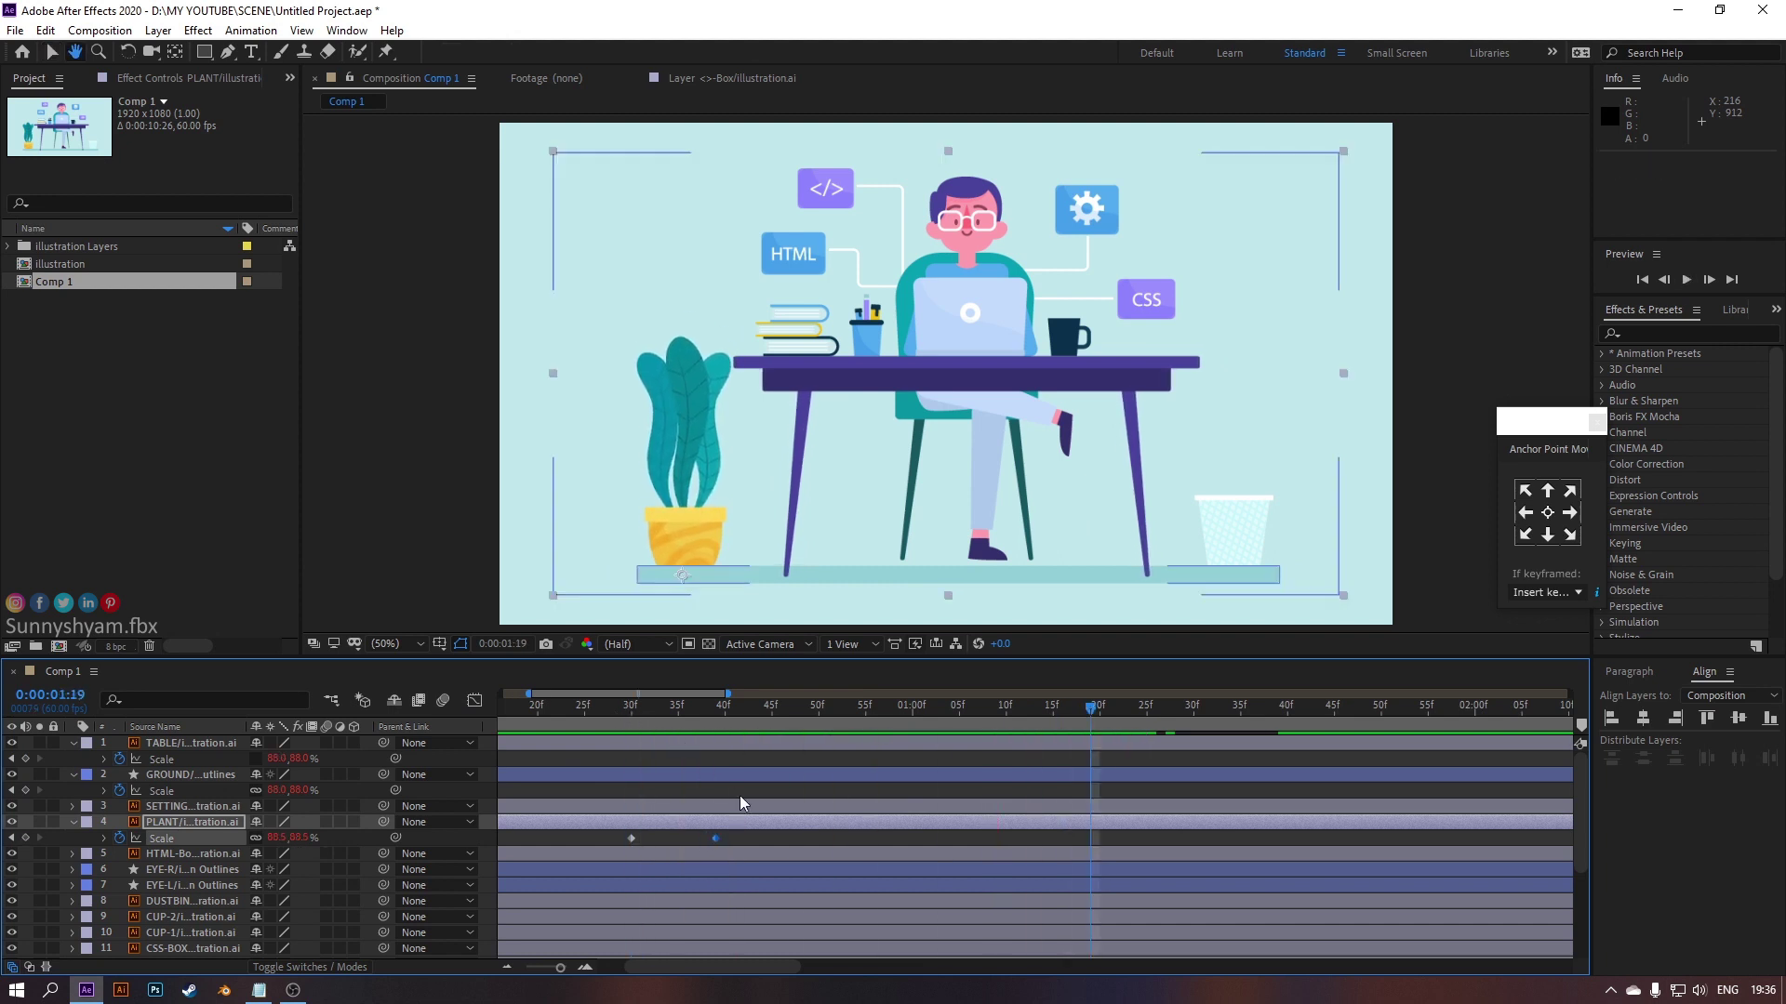
Copy the PLANT layer's Scale keyframes and expression and paste them onto the DUSTBIN layer's Scale
{"action": "left_click", "coordinate": [212, 835]}
{"action": "key", "text": "ctrl+c"}
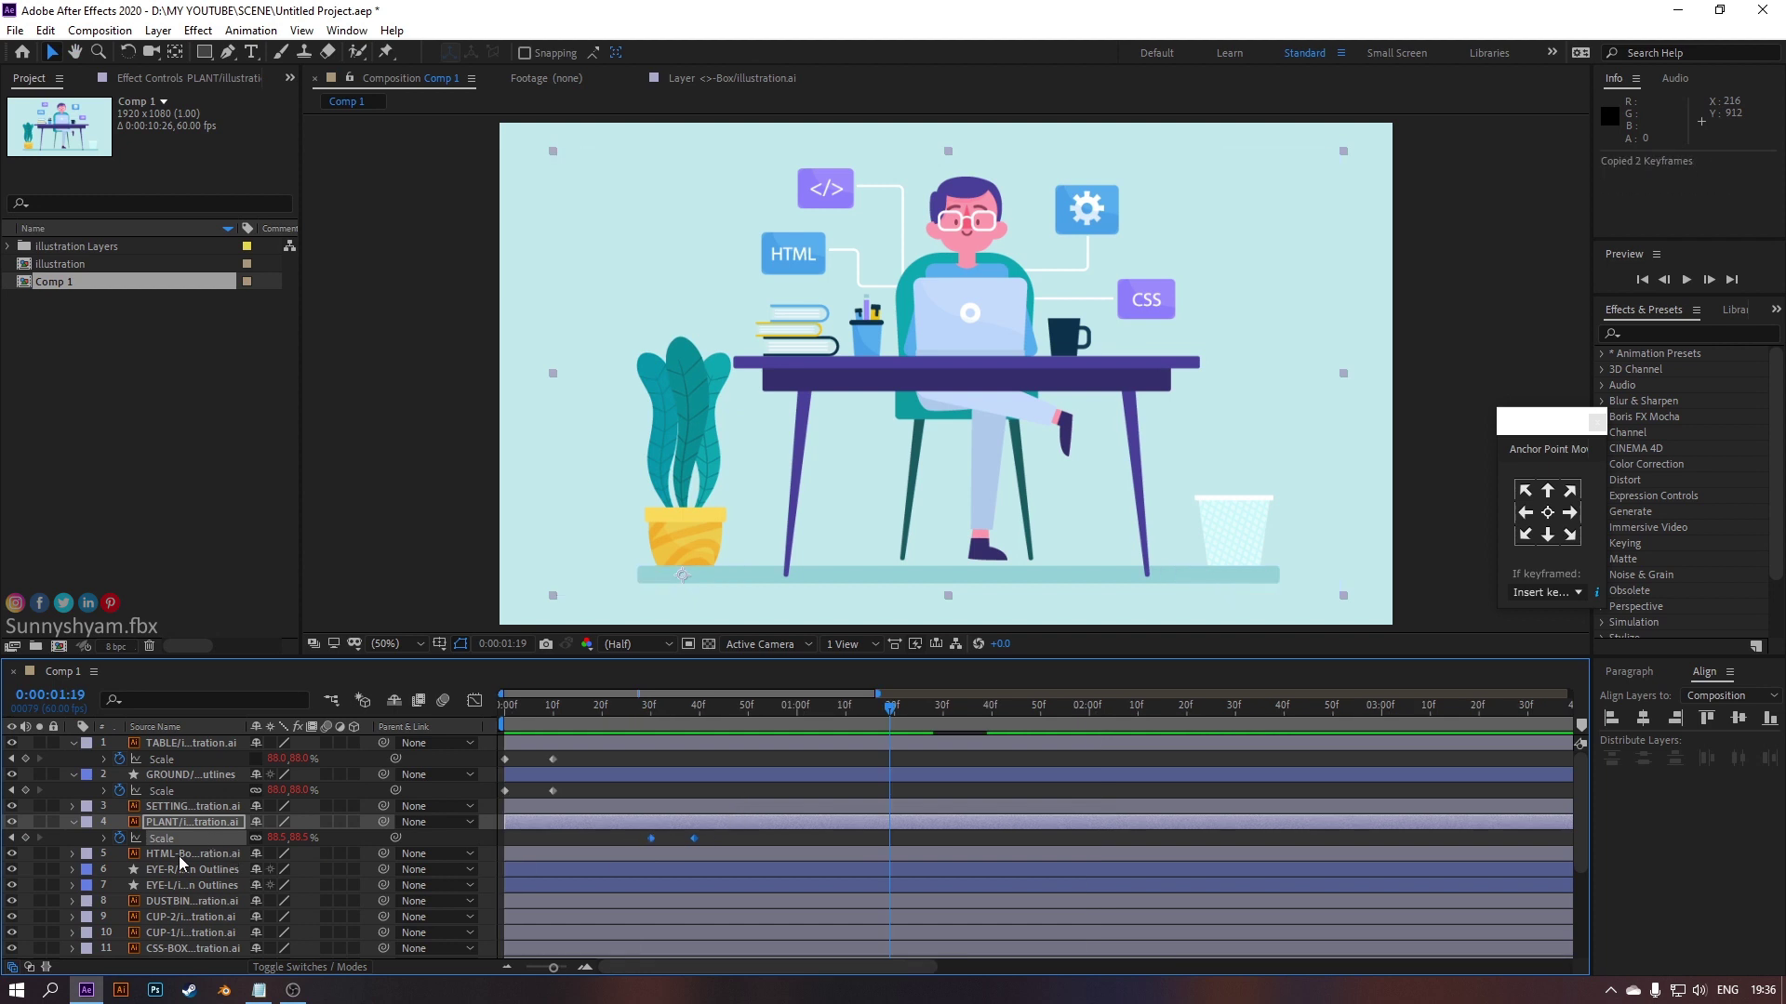
{"action": "left_click", "coordinate": [193, 902]}
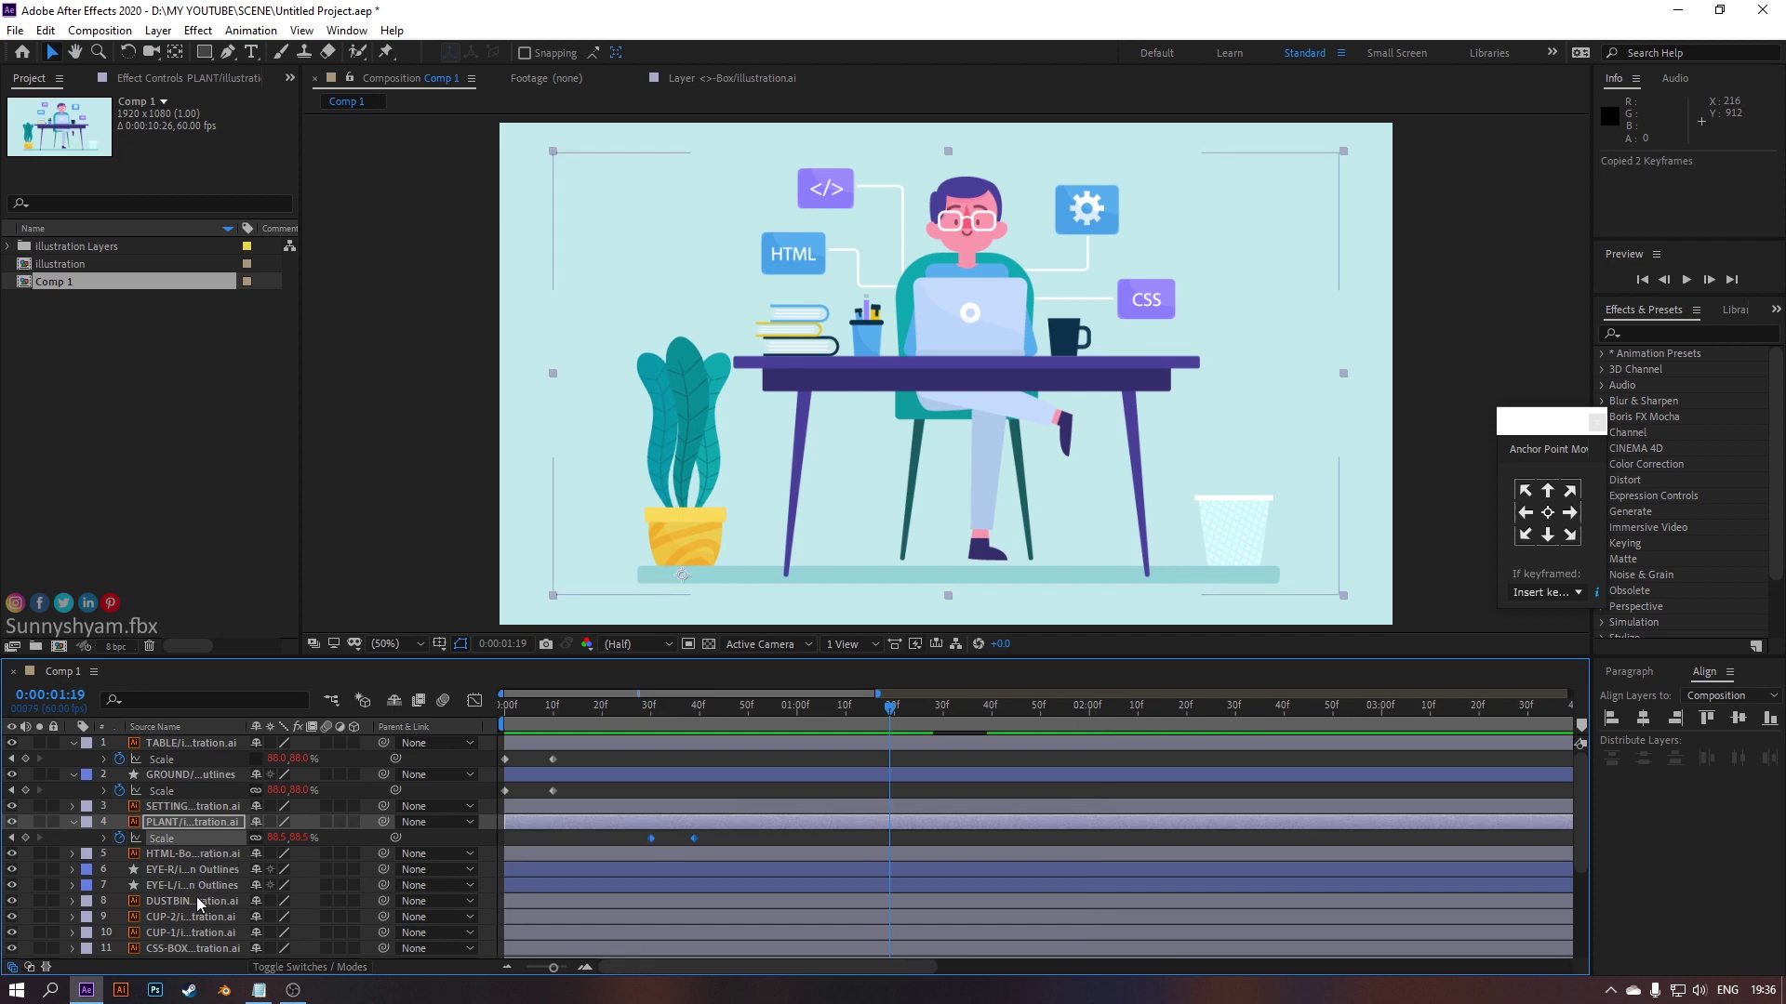
{"action": "key", "text": "s"}
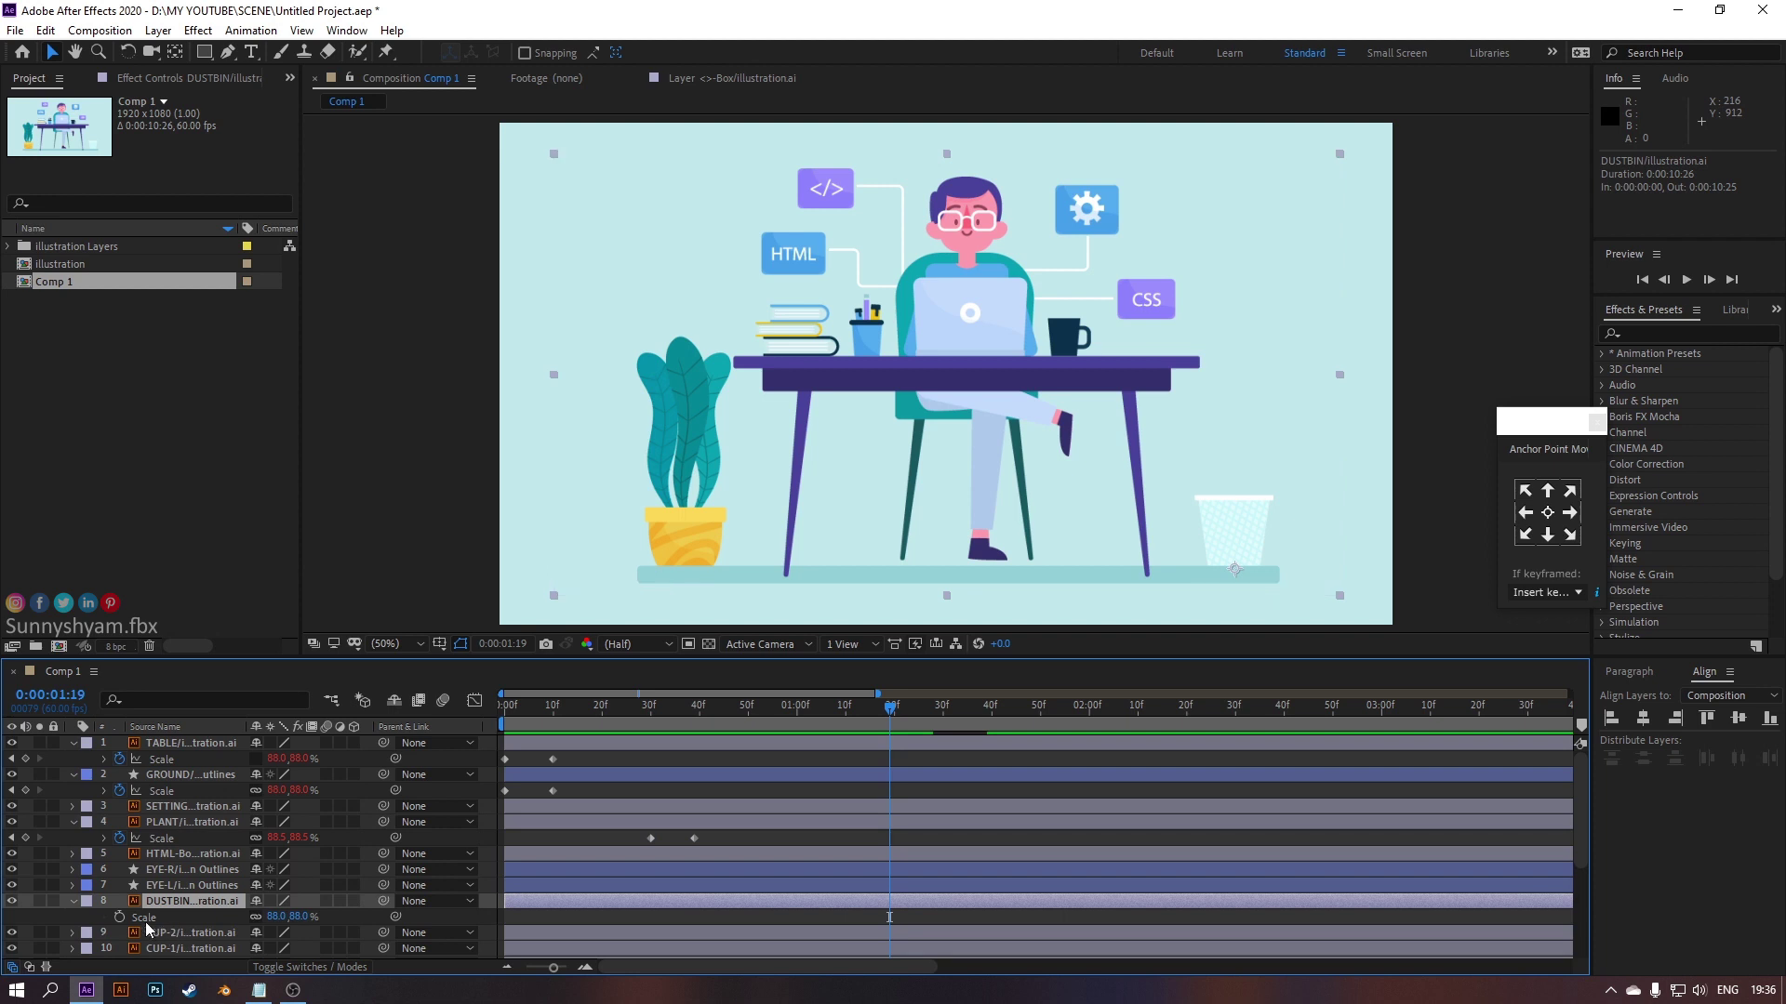
{"action": "left_click", "coordinate": [145, 922]}
{"action": "key", "text": "ctrl+v"}
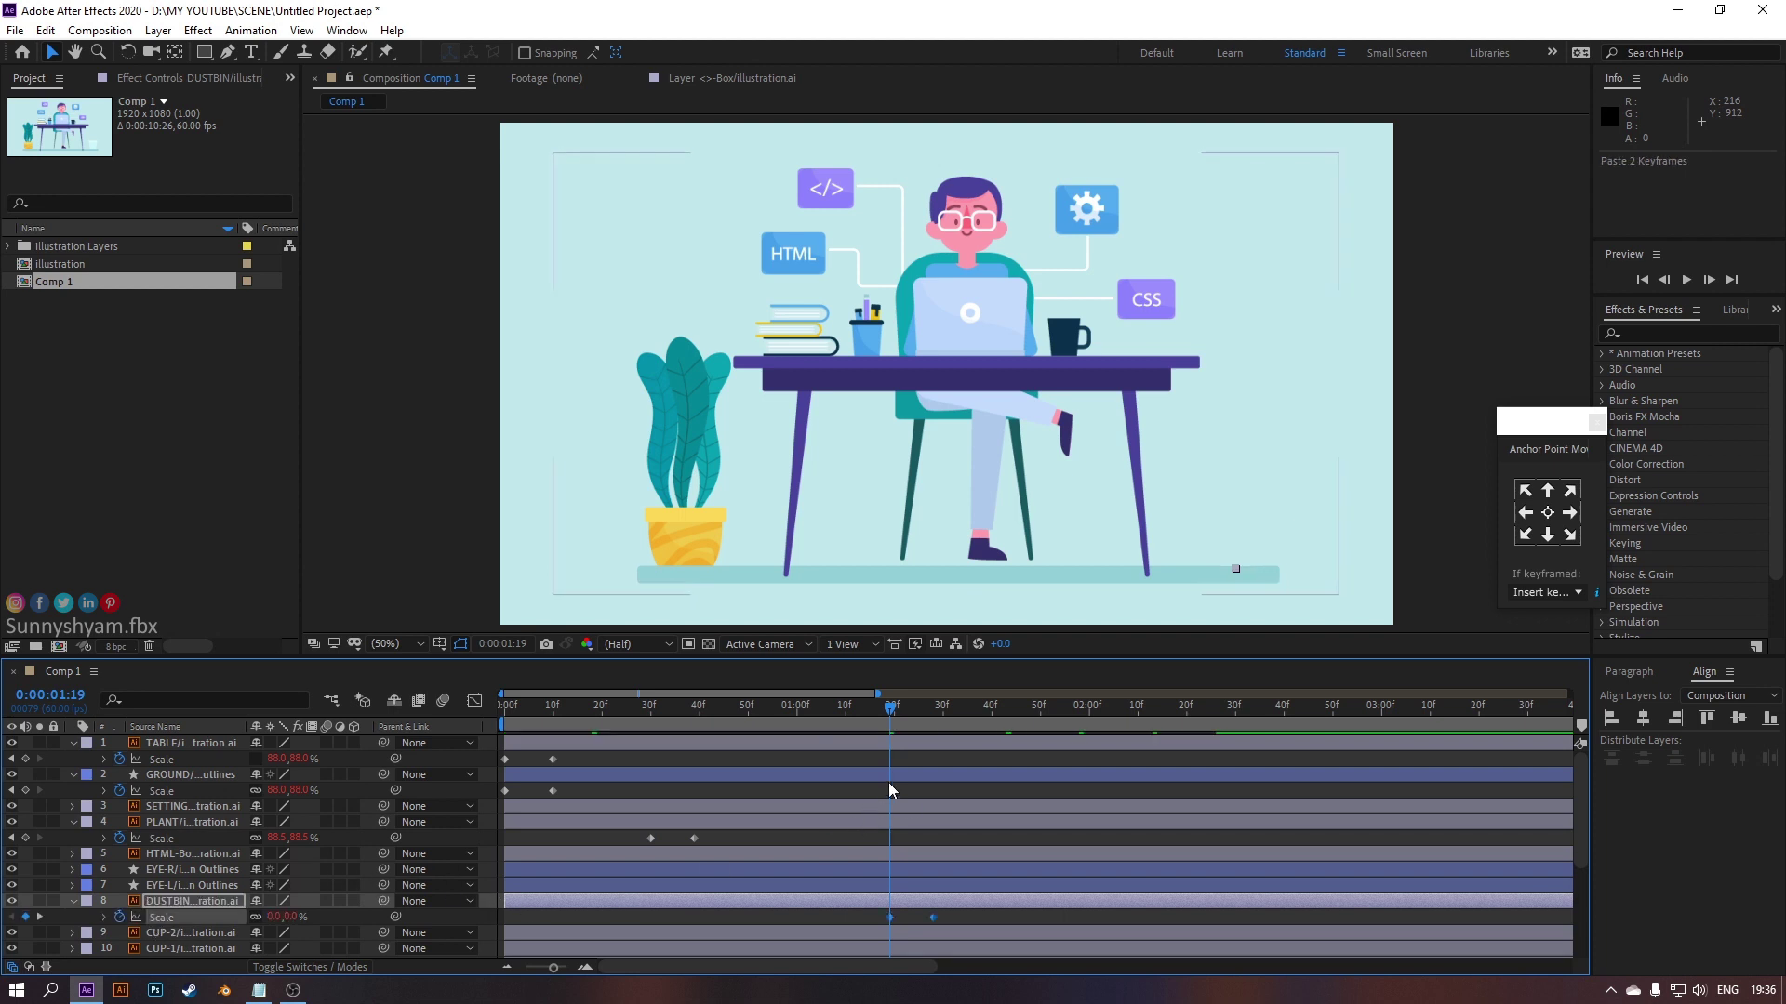
Move the dustbin's two Scale keyframes to start at 0:00:00:31, one frame after the plant's, and preview the animation
{"action": "left_click_drag", "start_coordinate": [890, 917], "coordinate": [657, 917]}
{"action": "left_click", "coordinate": [639, 712]}
{"action": "key", "text": "space"}
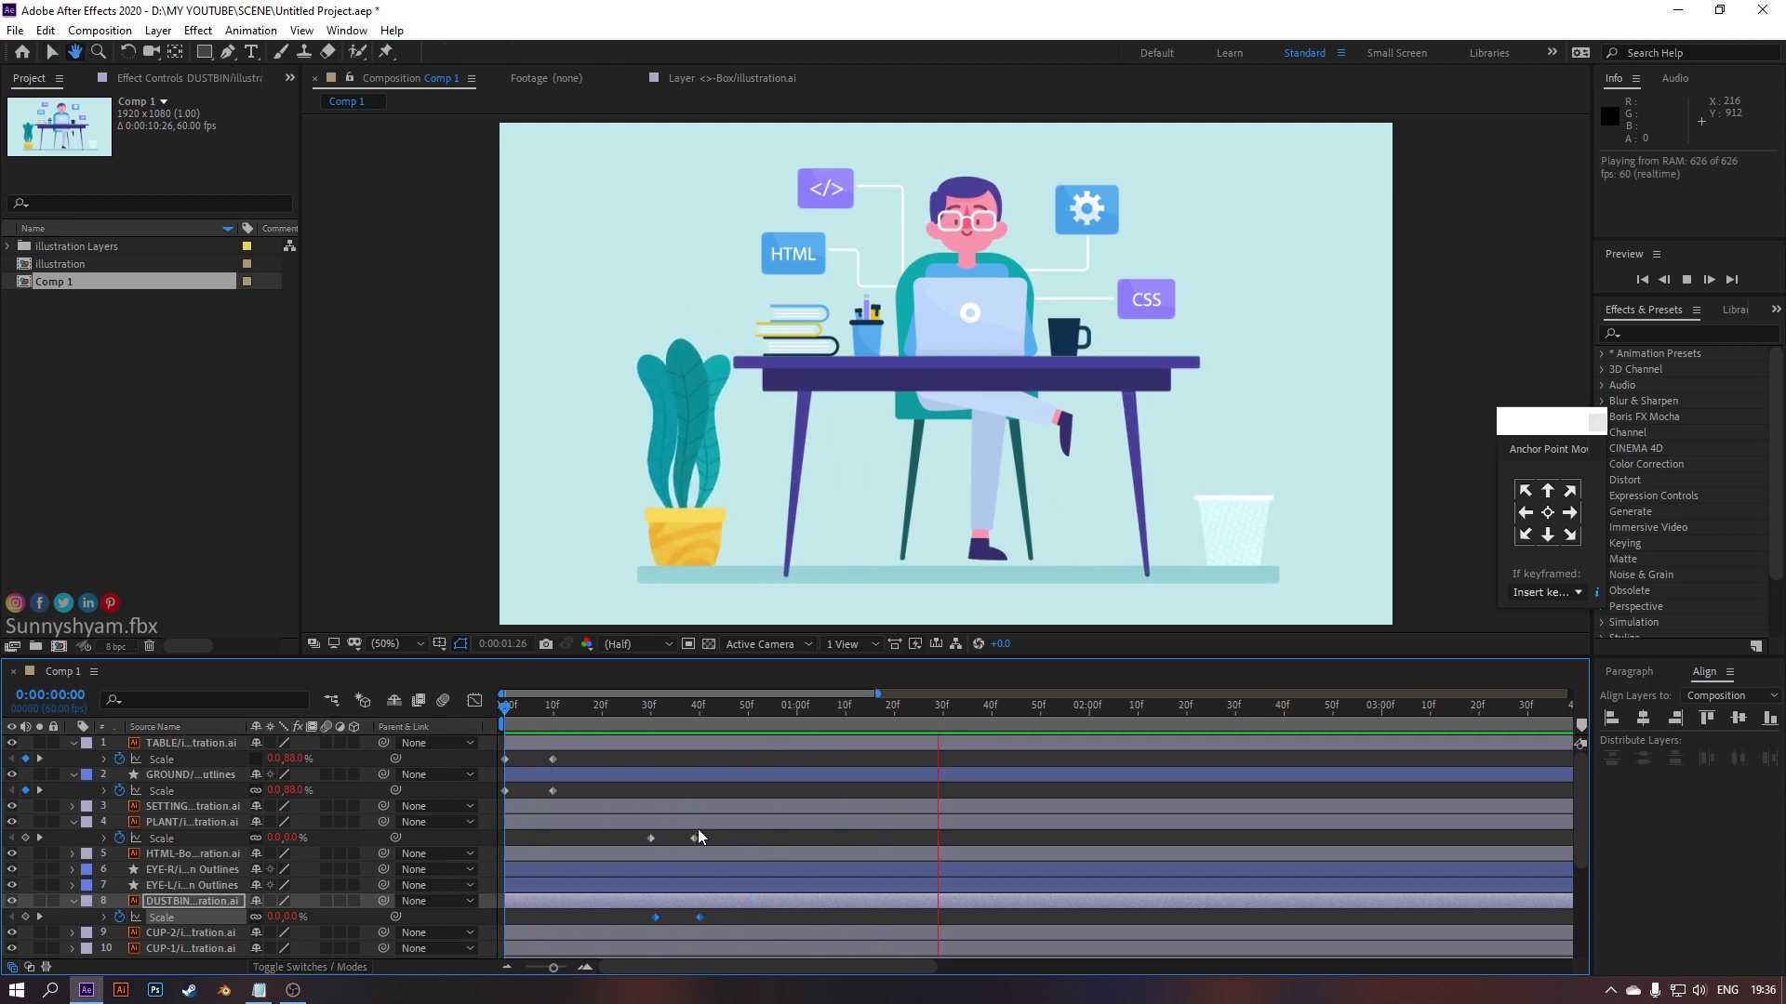
{"action": "key", "text": "space"}
{"action": "left_click_drag", "start_coordinate": [787, 707], "coordinate": [444, 711]}
{"action": "key", "text": "space"}
{"action": "key", "text": "space"}
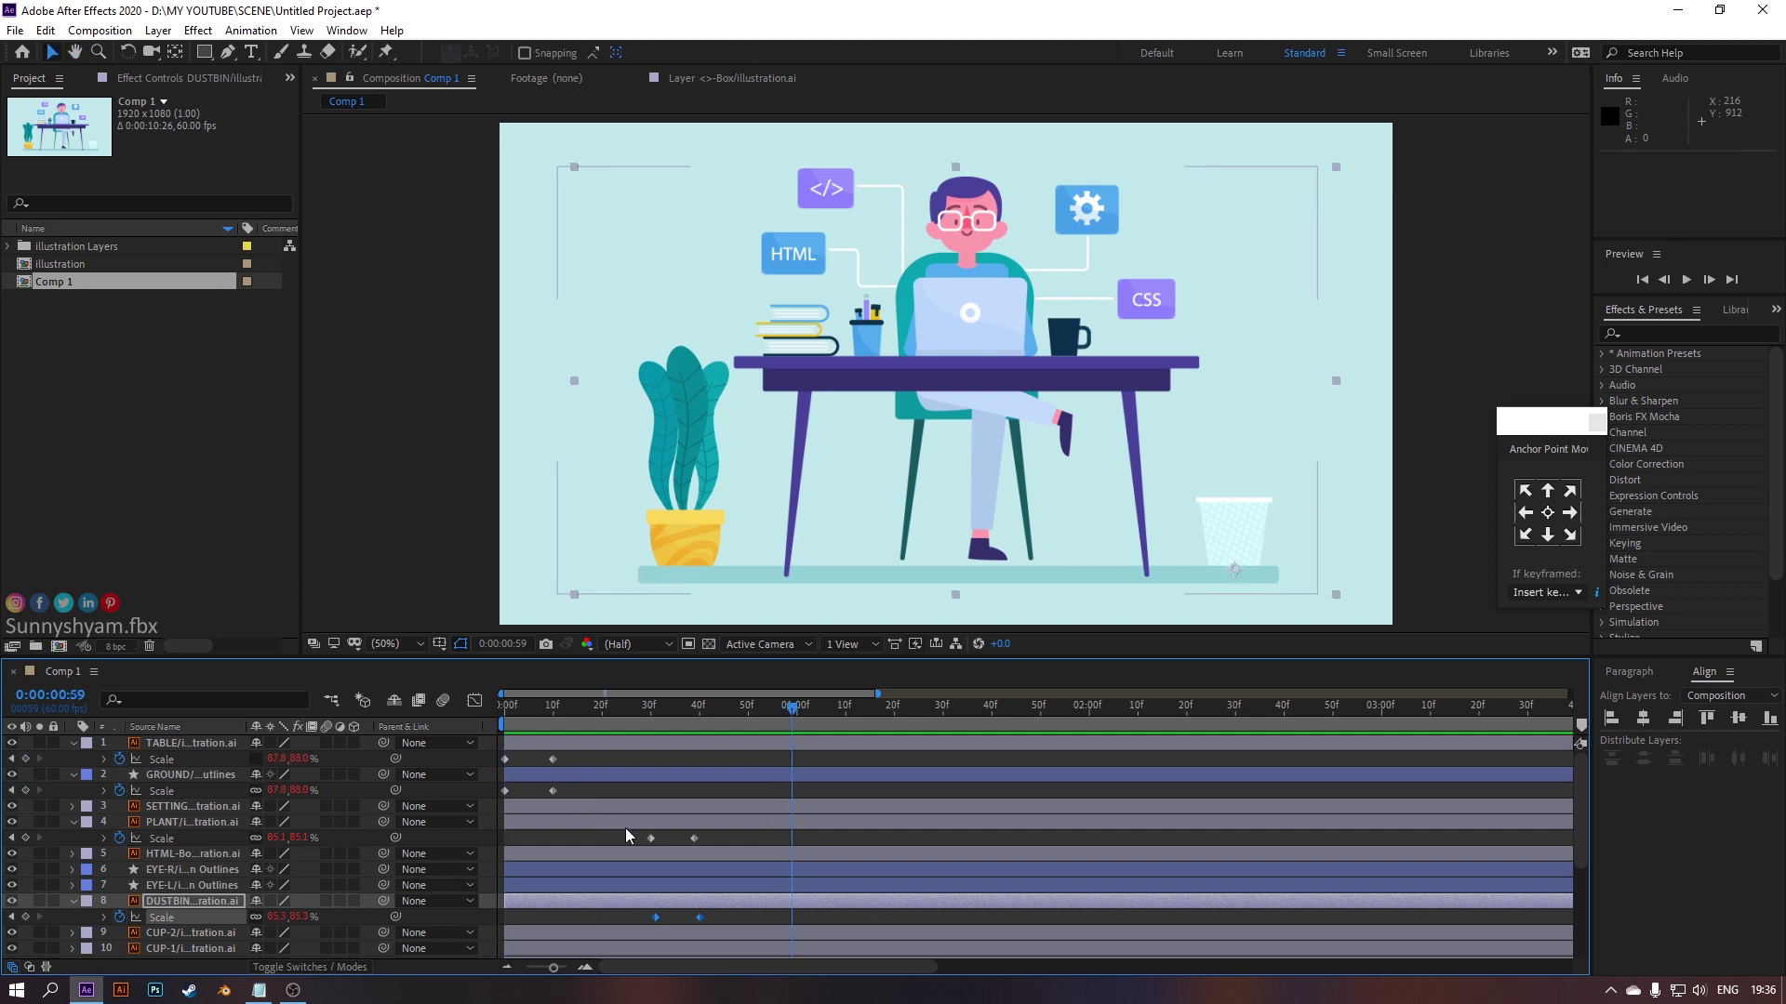
Shift the plant's and dustbin's Scale keyframes together so the plant's start at 0:00:00:17, and preview from the beginning
{"action": "scroll", "coordinate": [605, 824], "scroll_direction": "up", "scroll_amount": 2}
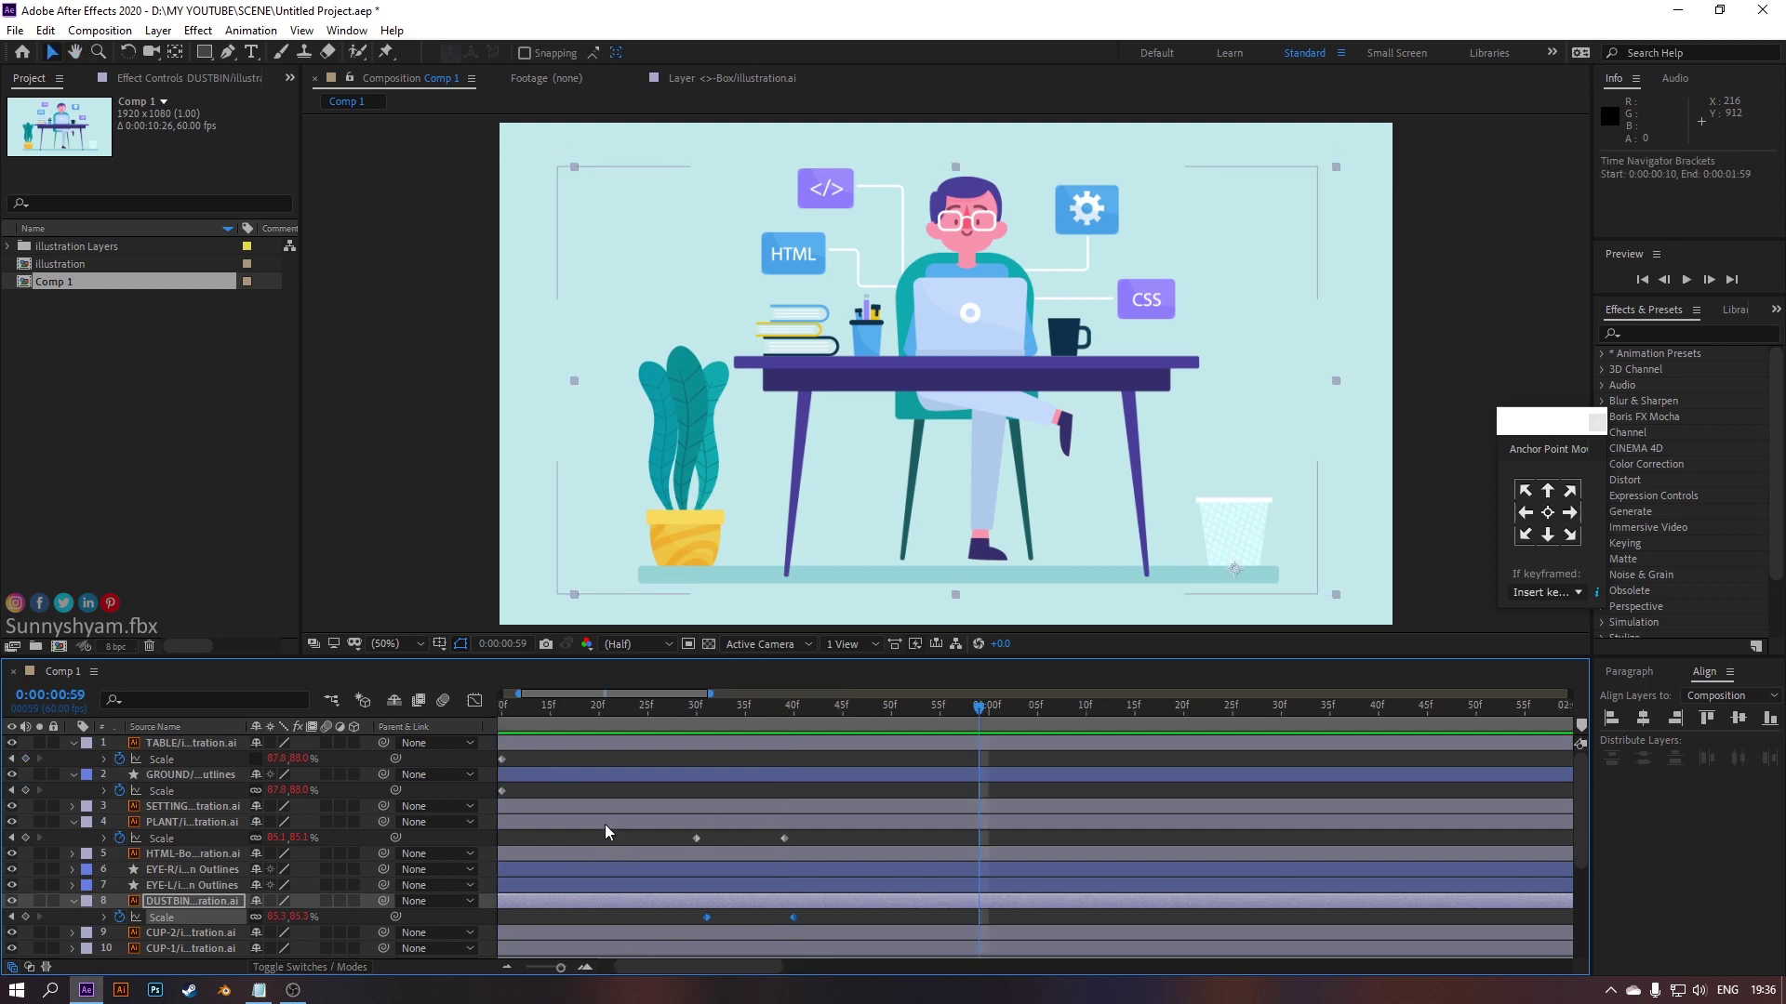
{"action": "left_click", "coordinate": [803, 844]}
{"action": "left_click_drag", "start_coordinate": [844, 827], "coordinate": [675, 946]}
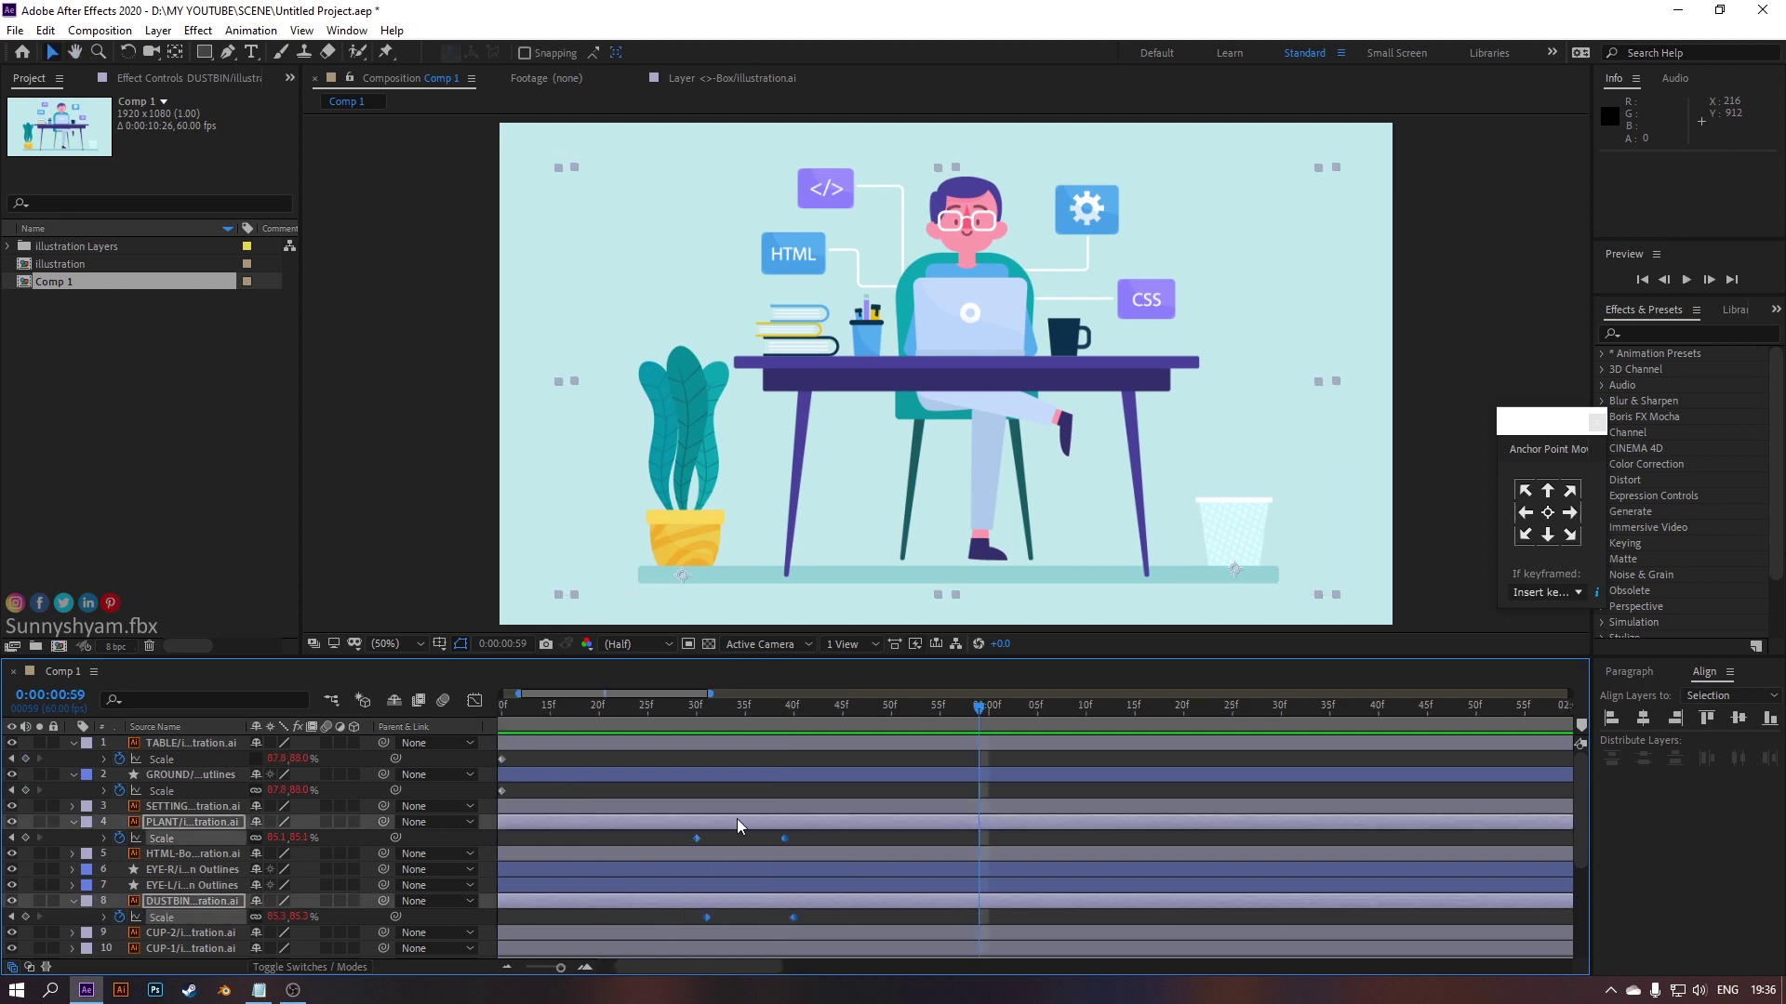
{"action": "left_click_drag", "start_coordinate": [696, 840], "coordinate": [565, 841]}
{"action": "scroll", "coordinate": [664, 828], "scroll_direction": "down", "scroll_amount": 2}
{"action": "key", "text": "space"}
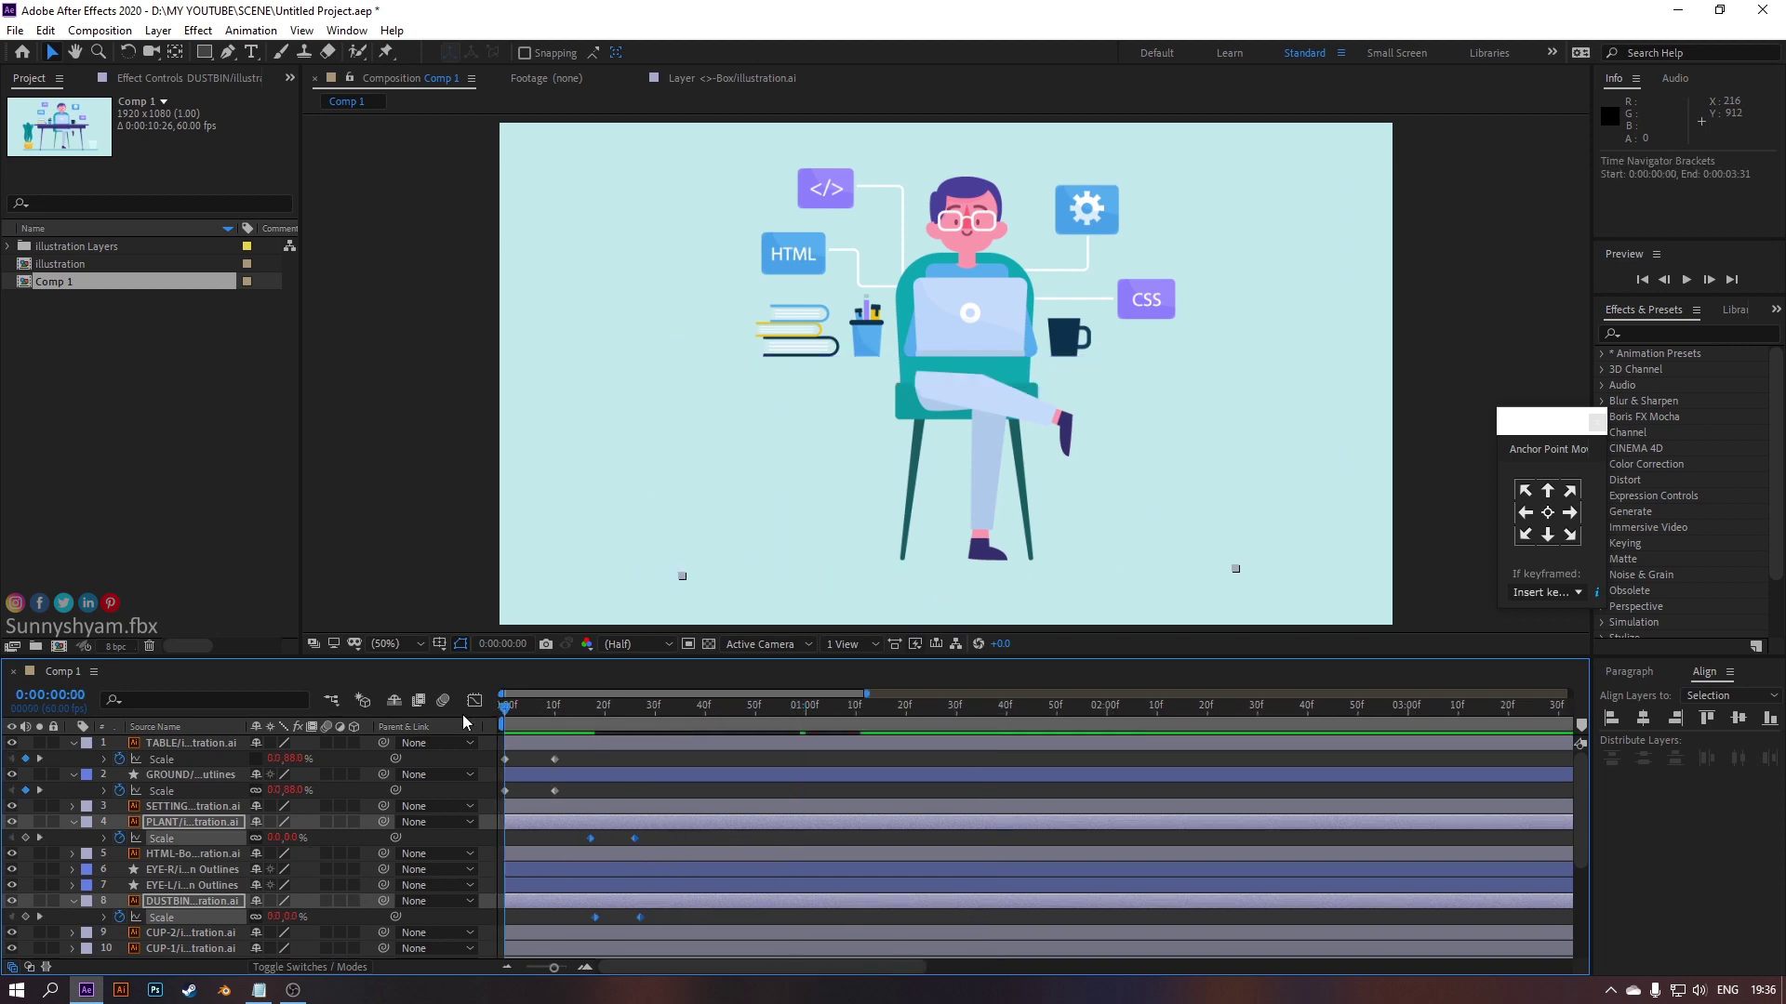
{"action": "key", "text": "space"}
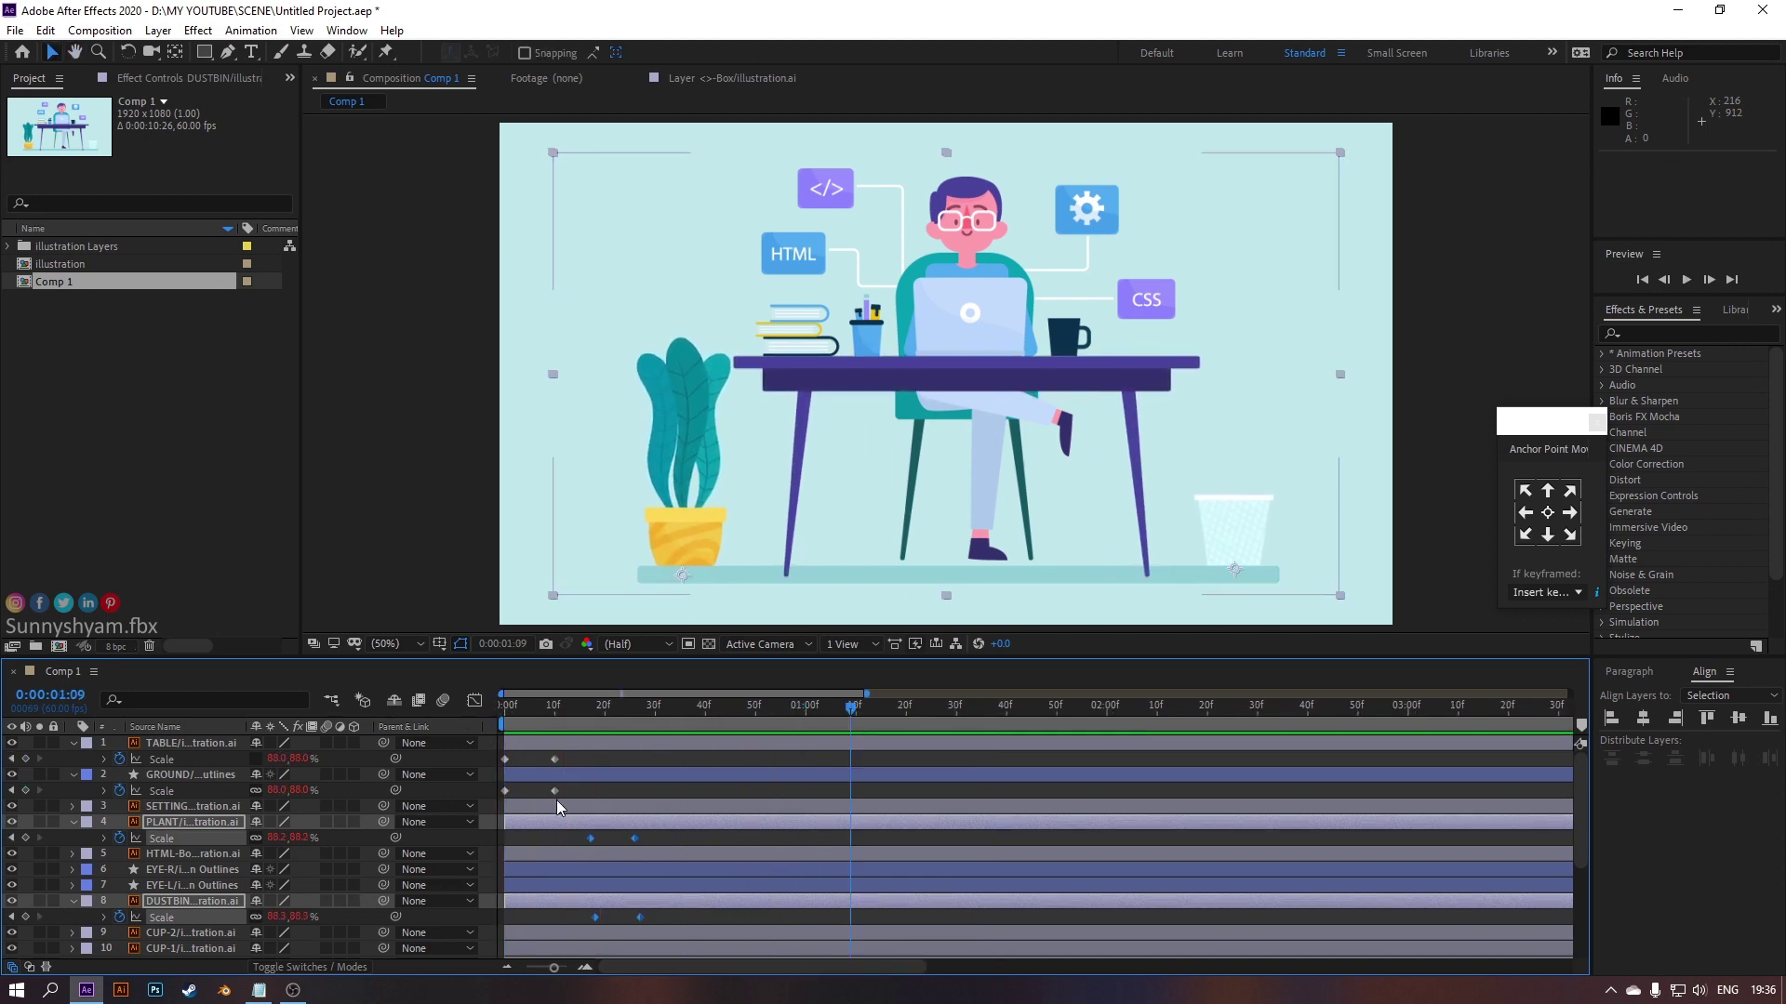
Shift both layers' Scale keyframes earlier so the plant's start at 0:00:00:14, and preview the animation
{"action": "scroll", "coordinate": [532, 796], "scroll_direction": "up", "scroll_amount": 2}
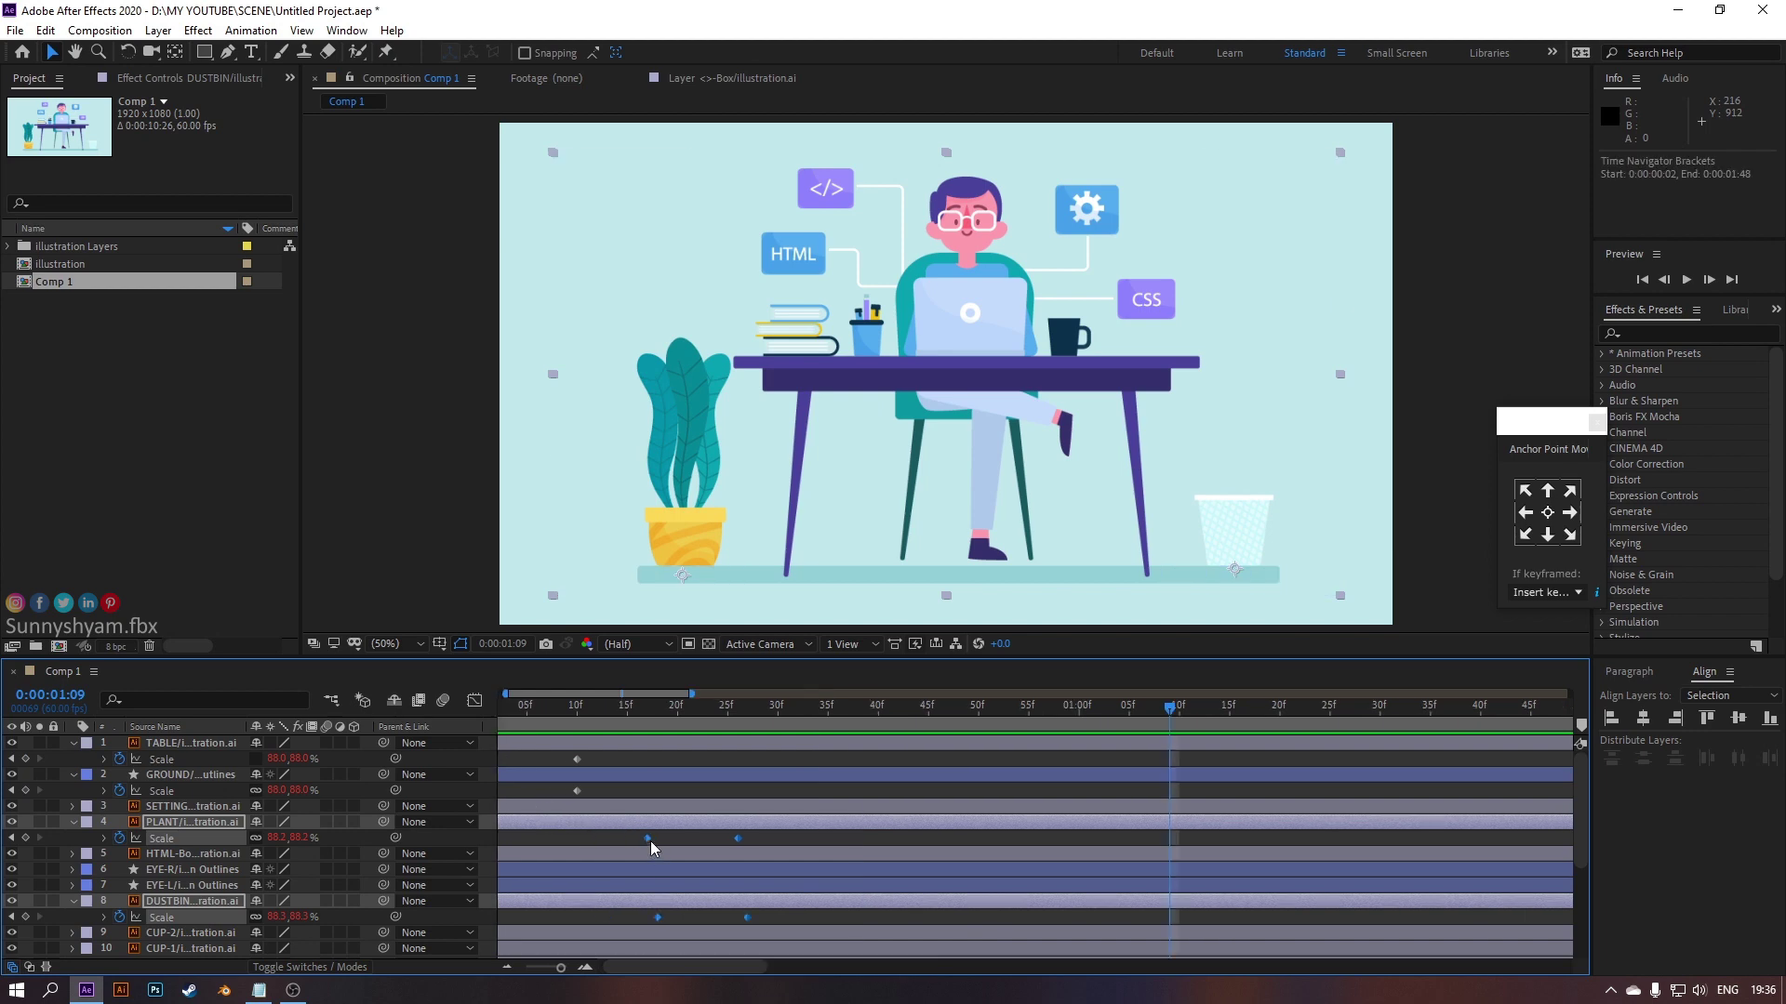
{"action": "left_click_drag", "start_coordinate": [650, 841], "coordinate": [612, 837]}
{"action": "key", "text": "space"}
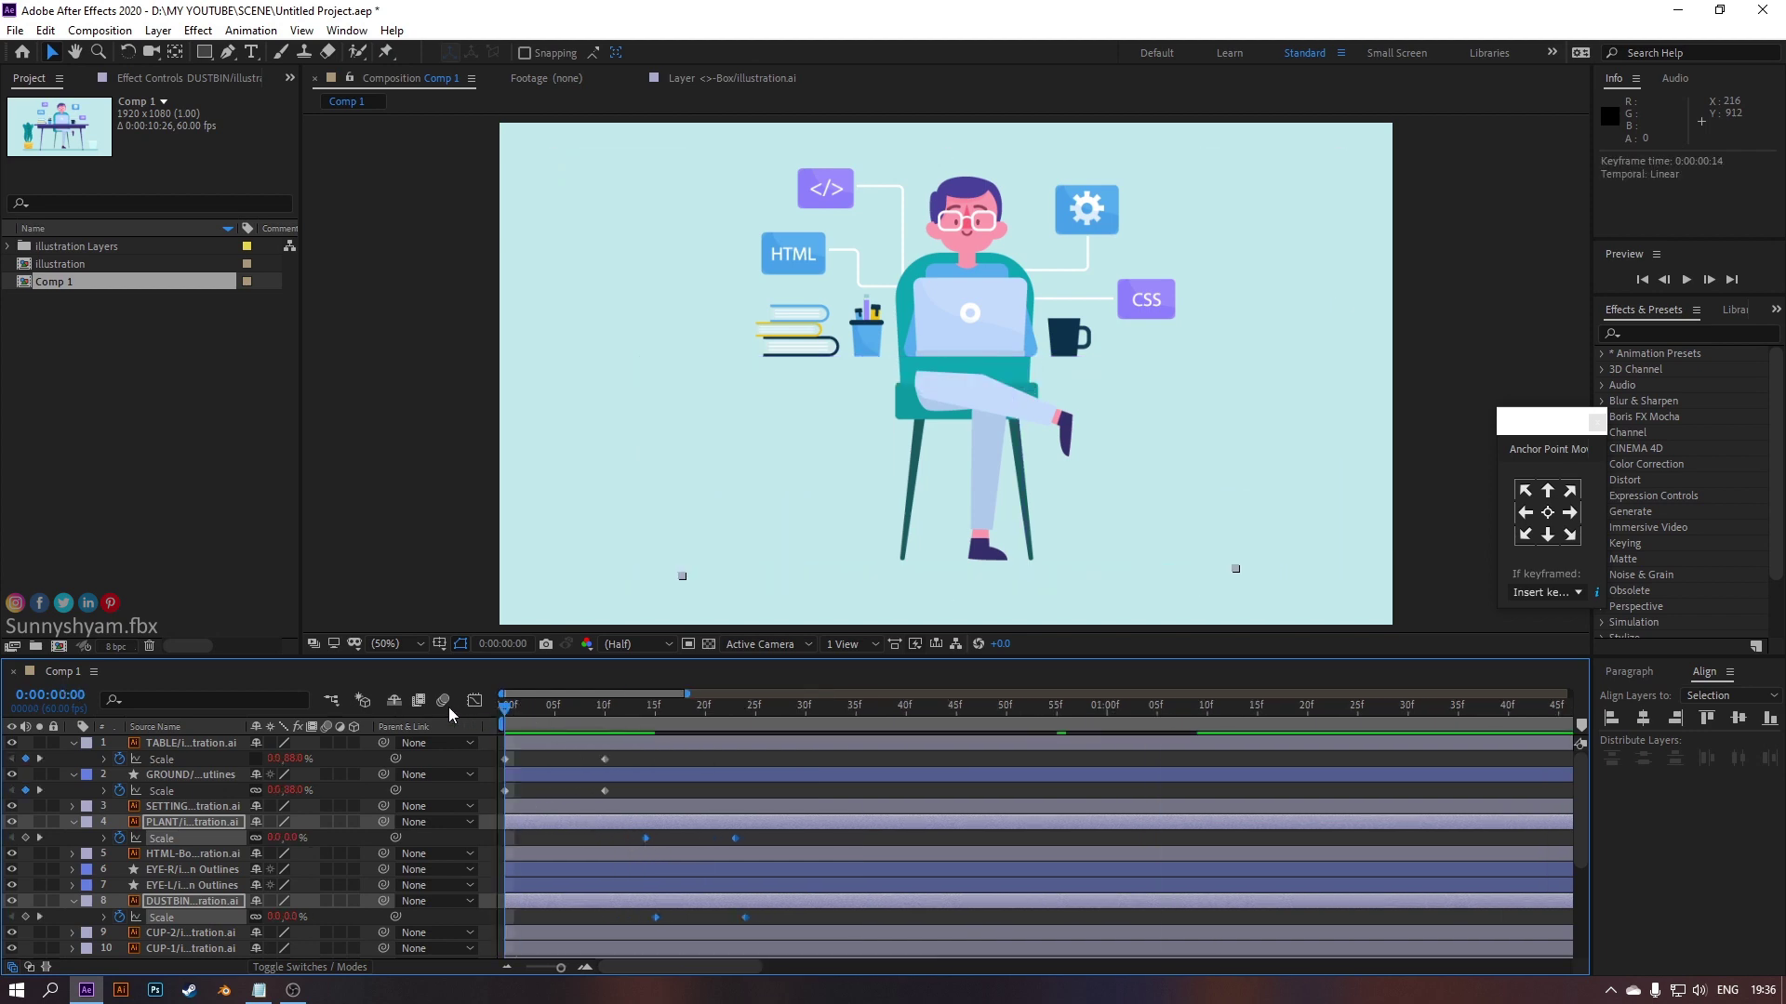
{"action": "key", "text": "space"}
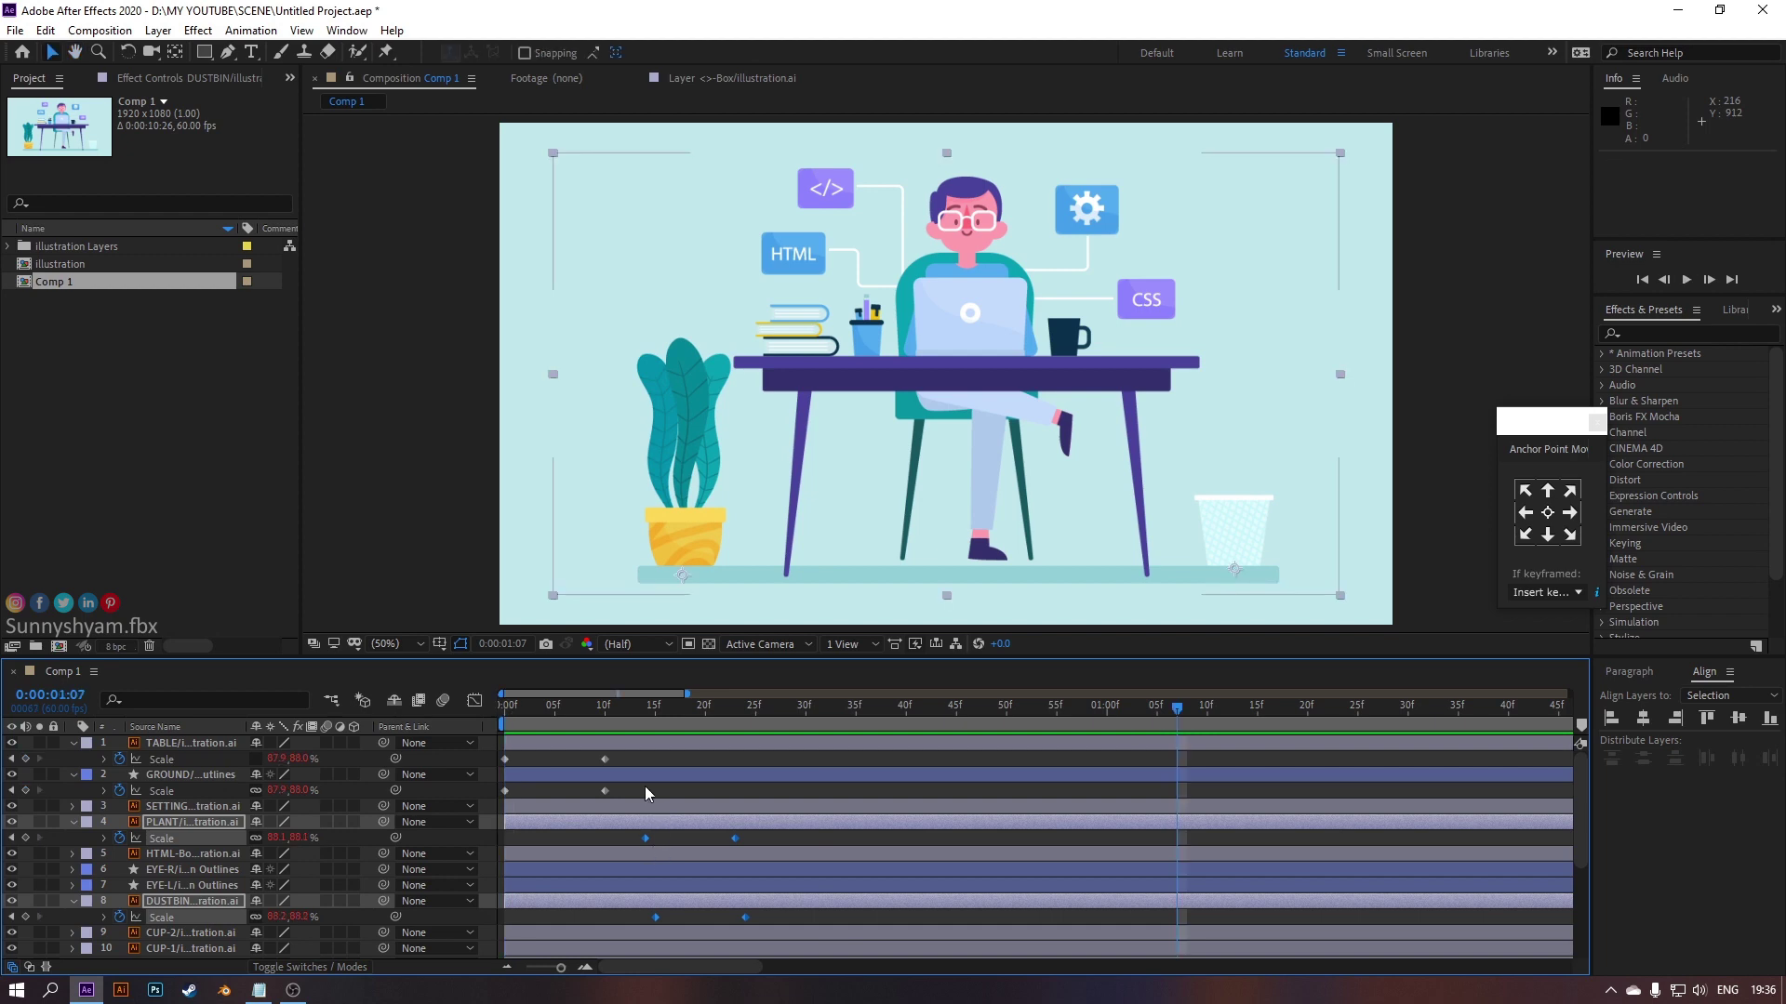
Reveal the CHARACTER layer's Scale property and play the animation up to 0:00:00:54
{"action": "scroll", "coordinate": [586, 845], "scroll_direction": "up", "scroll_amount": 2}
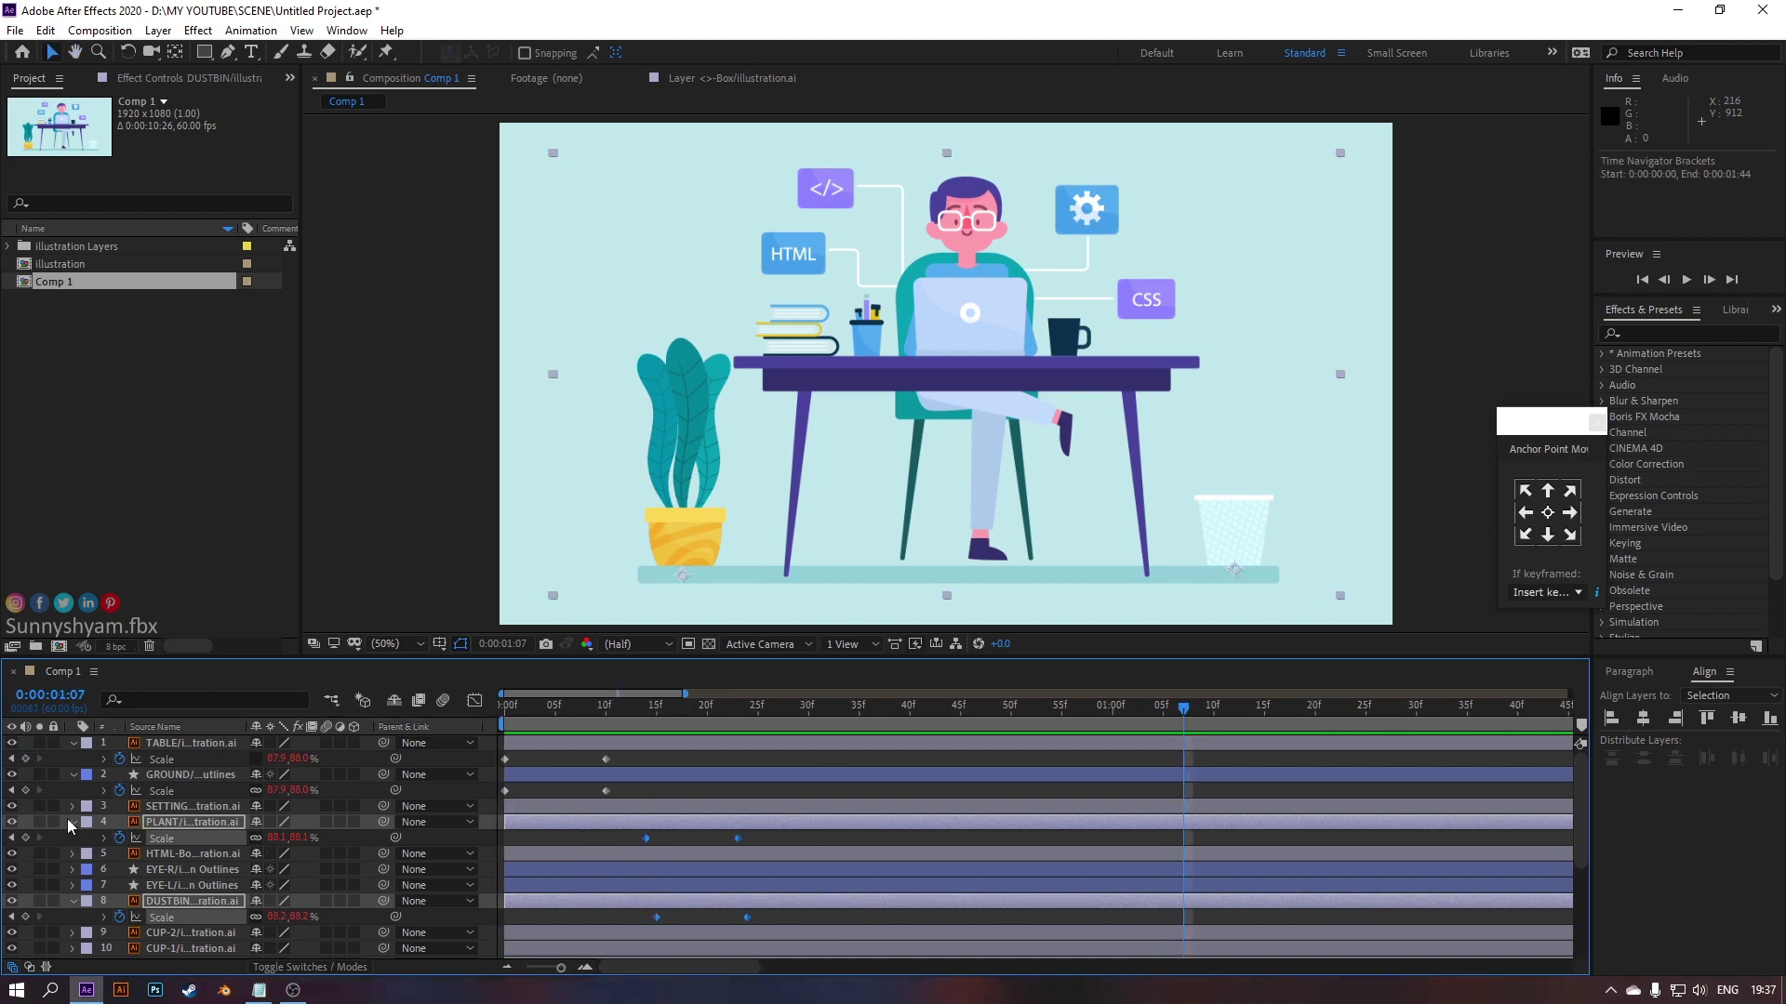
{"action": "left_click", "coordinate": [158, 869]}
{"action": "scroll", "coordinate": [240, 943], "scroll_direction": "down", "scroll_amount": 3}
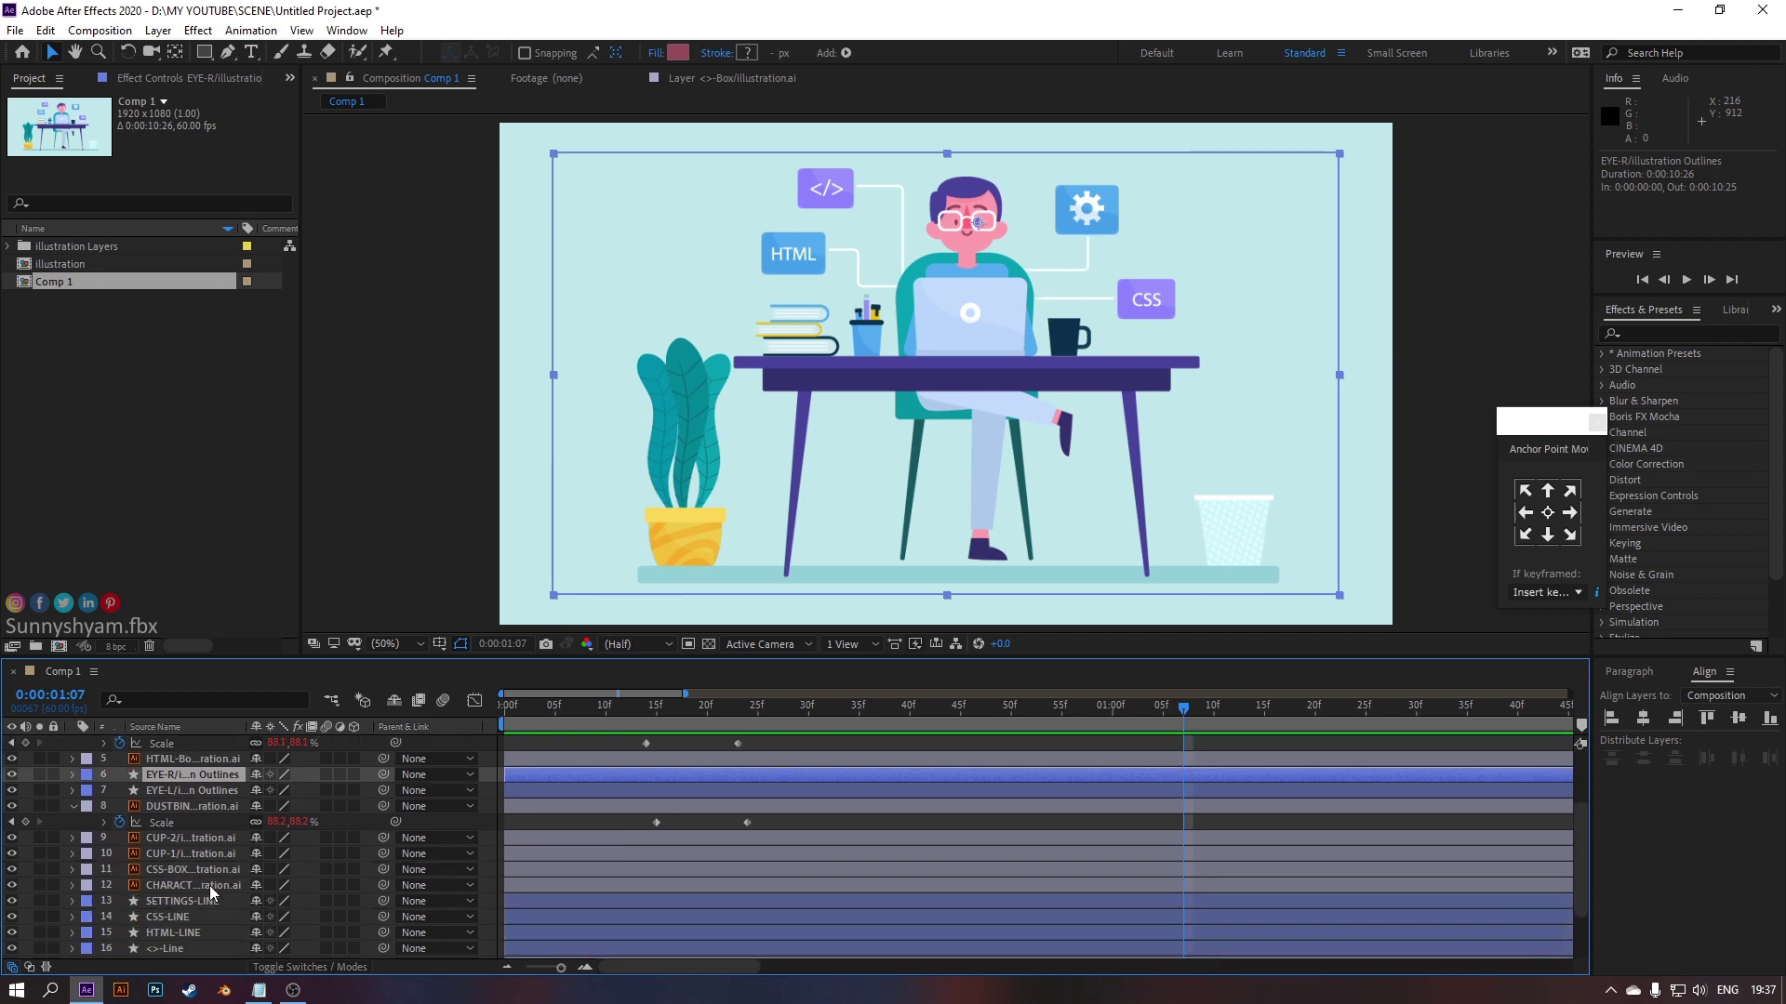
{"action": "left_click", "coordinate": [183, 887]}
{"action": "key", "text": "s"}
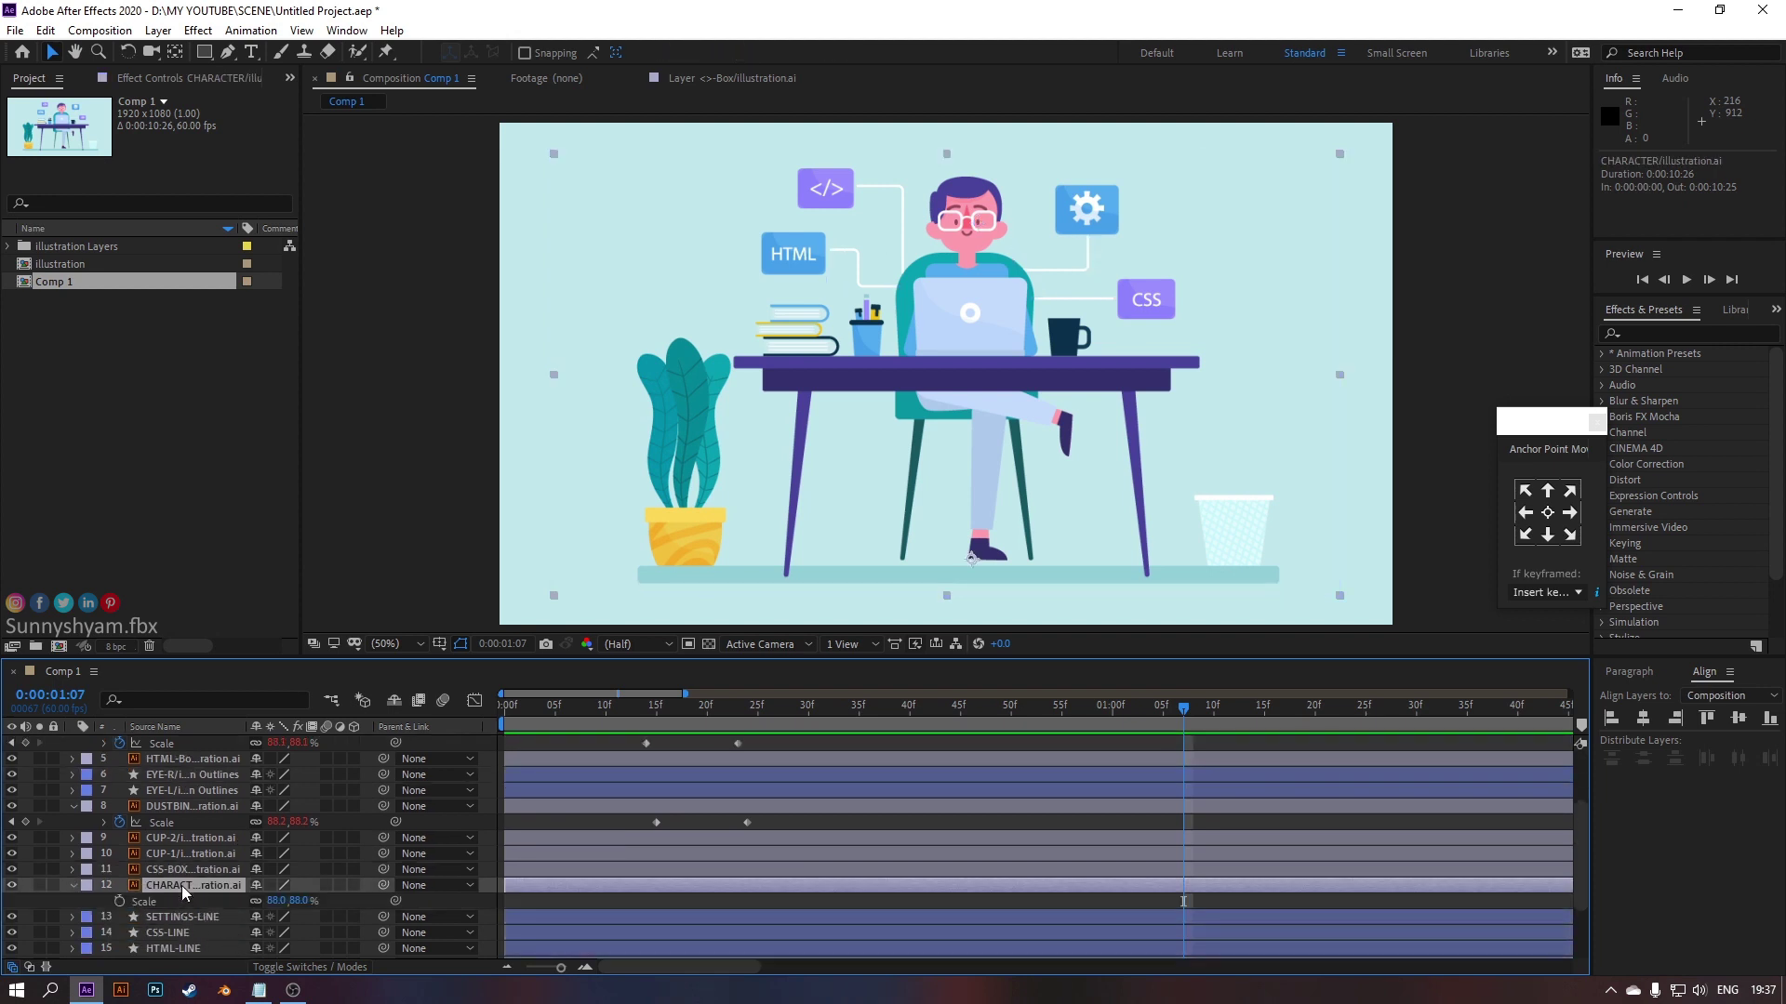
{"action": "key", "text": "space"}
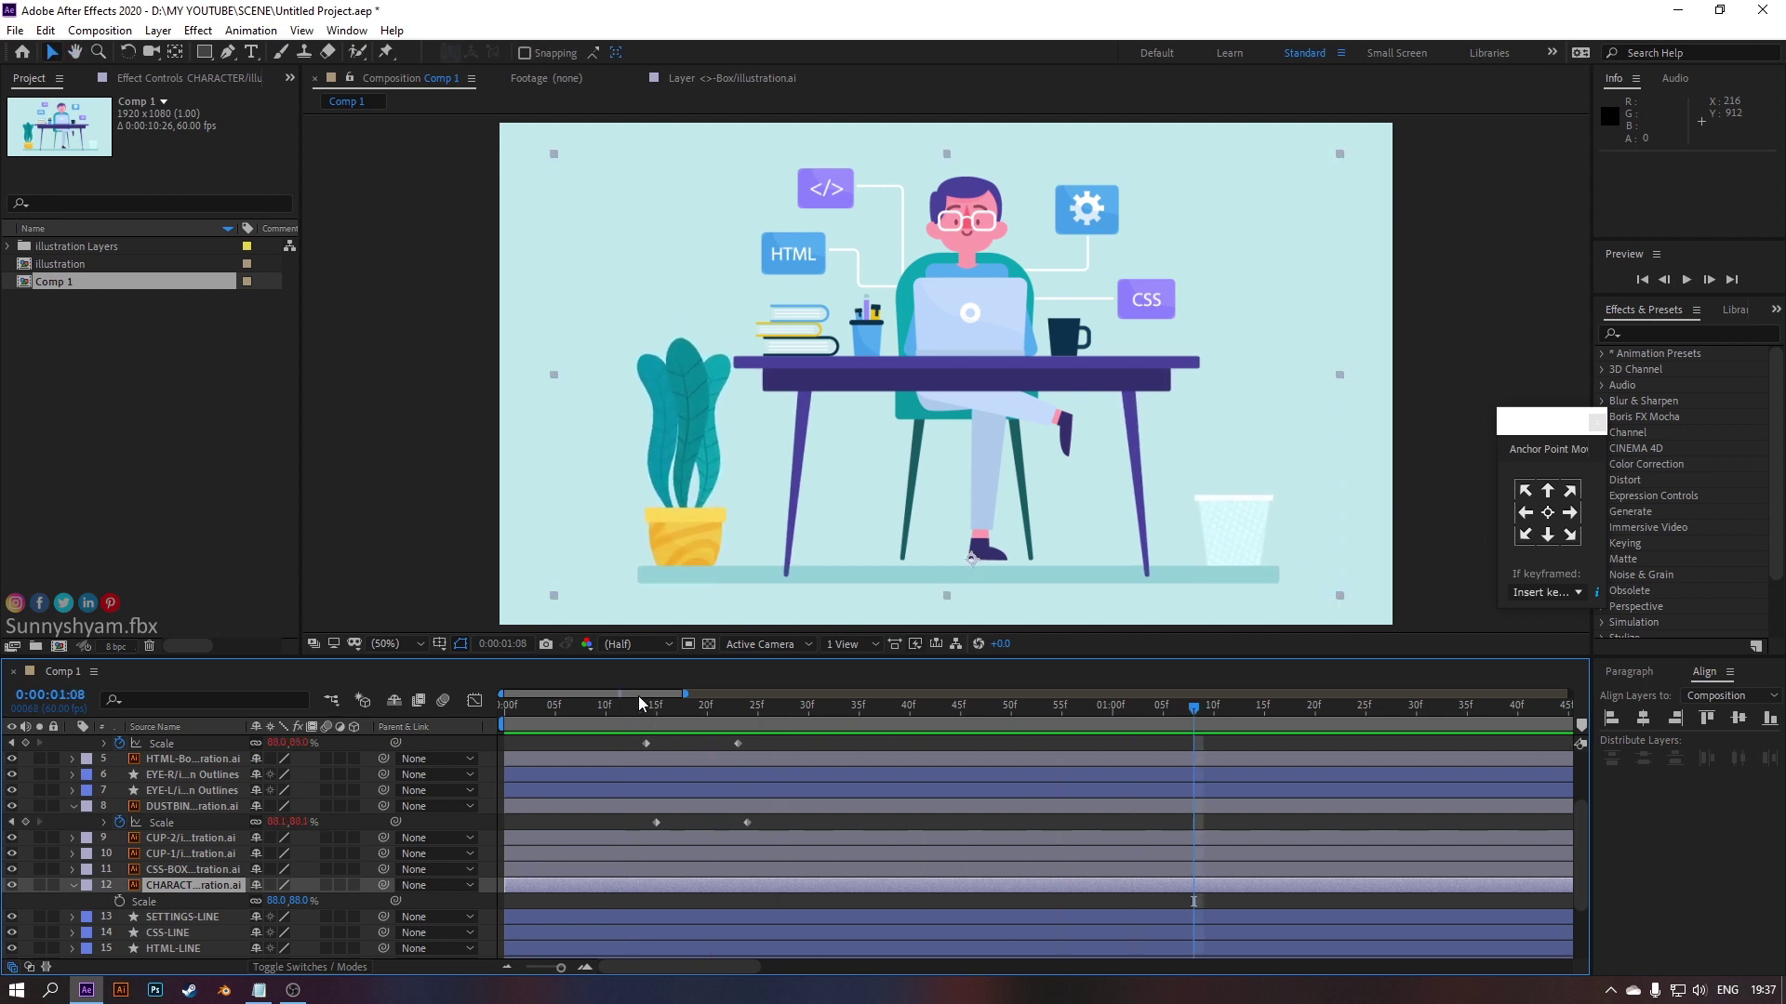
{"action": "left_click", "coordinate": [656, 730]}
{"action": "key", "text": "space"}
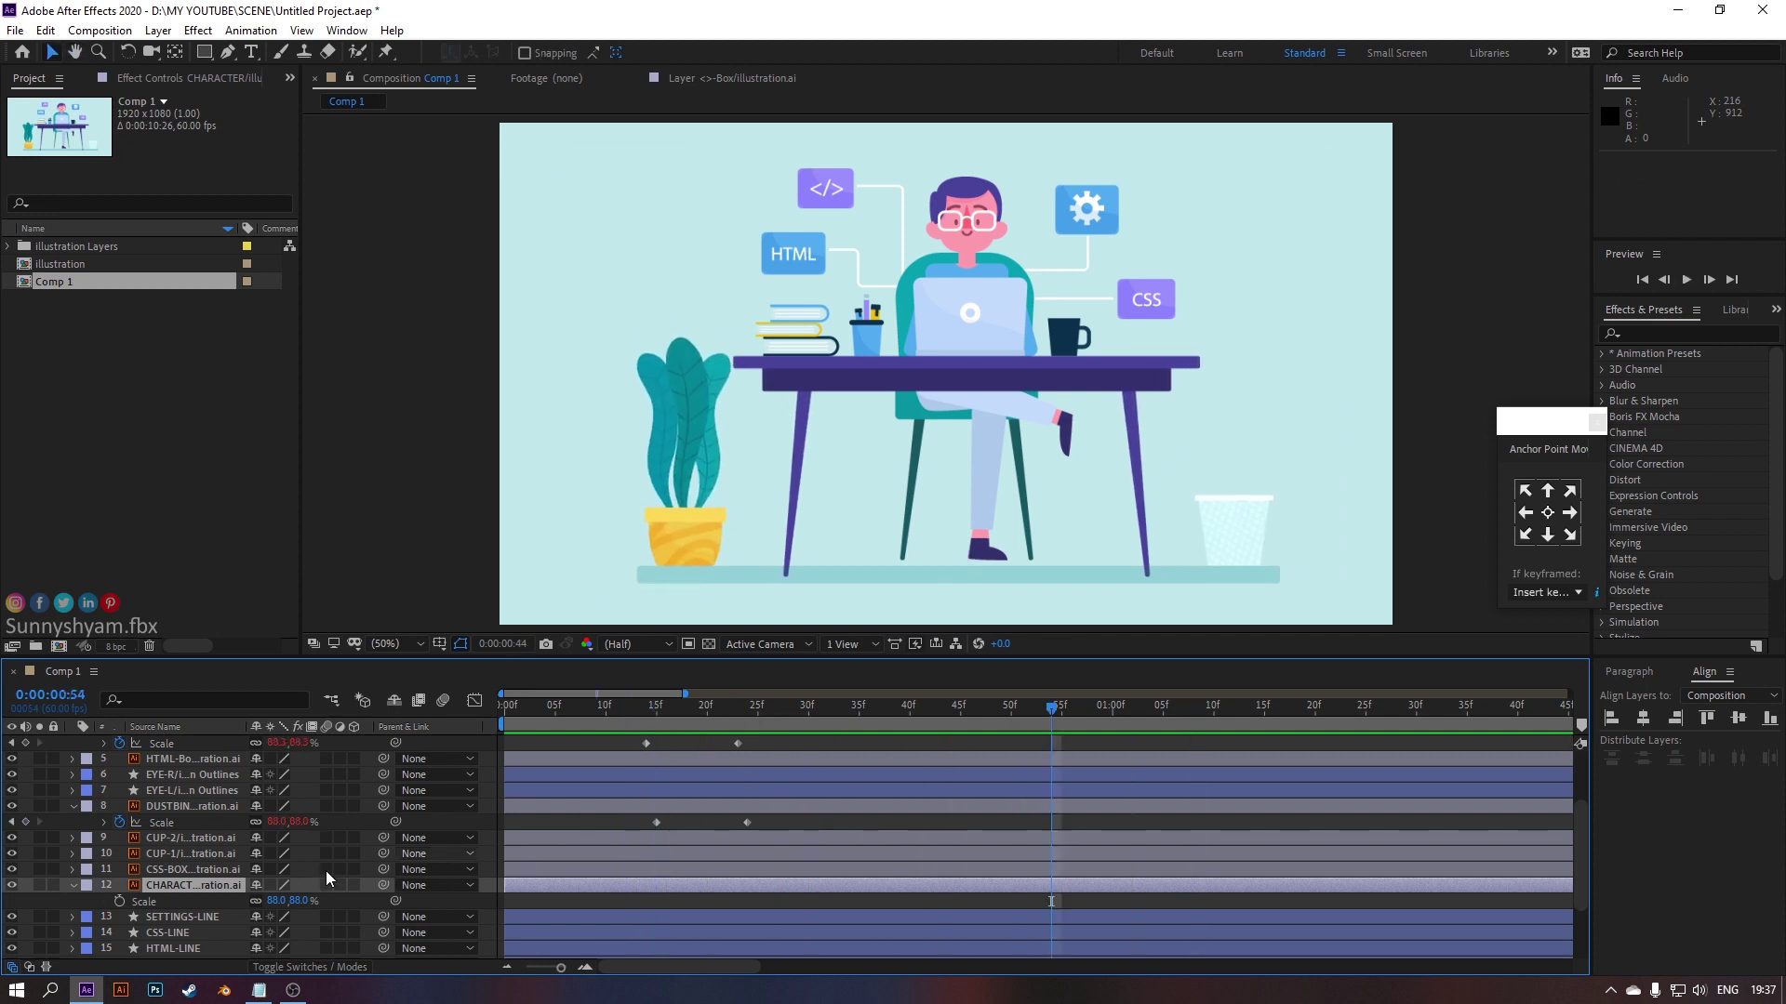
Keyframe the character's Scale from 0% at 0:00:00:43 to 88% at 0:00:00:54 and try pasting the copied data as its expression
{"action": "left_click", "coordinate": [120, 901]}
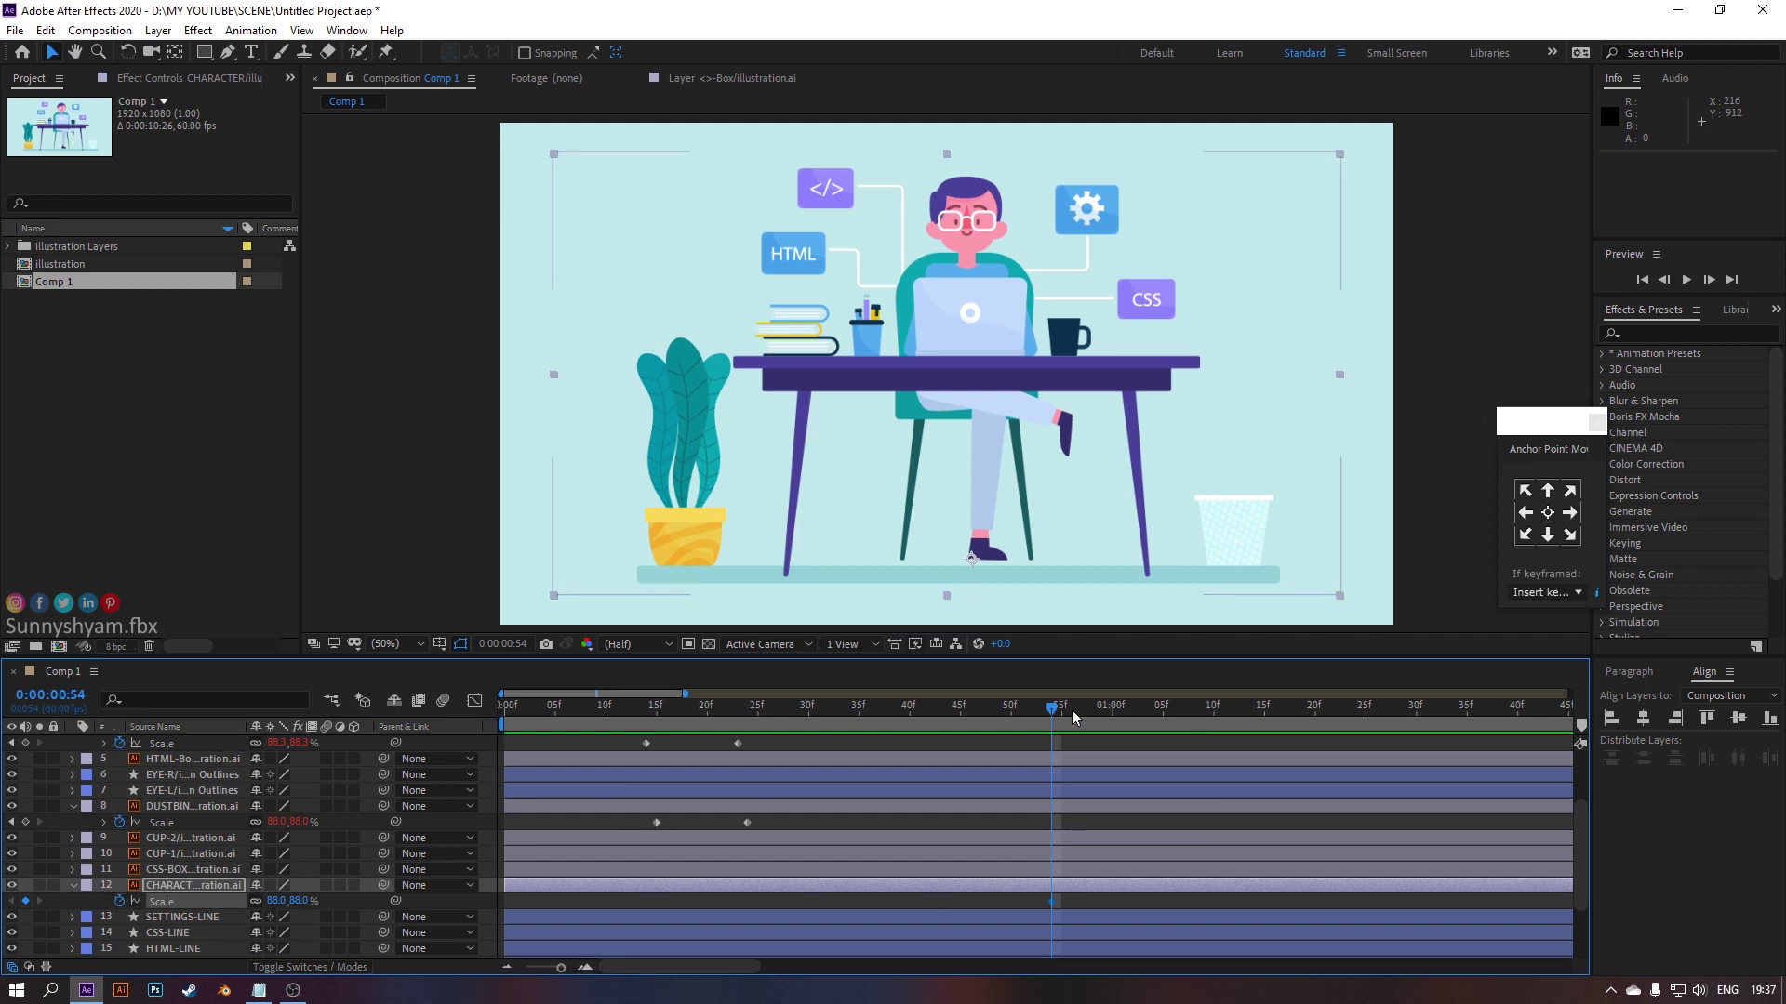
{"action": "left_click", "coordinate": [960, 711]}
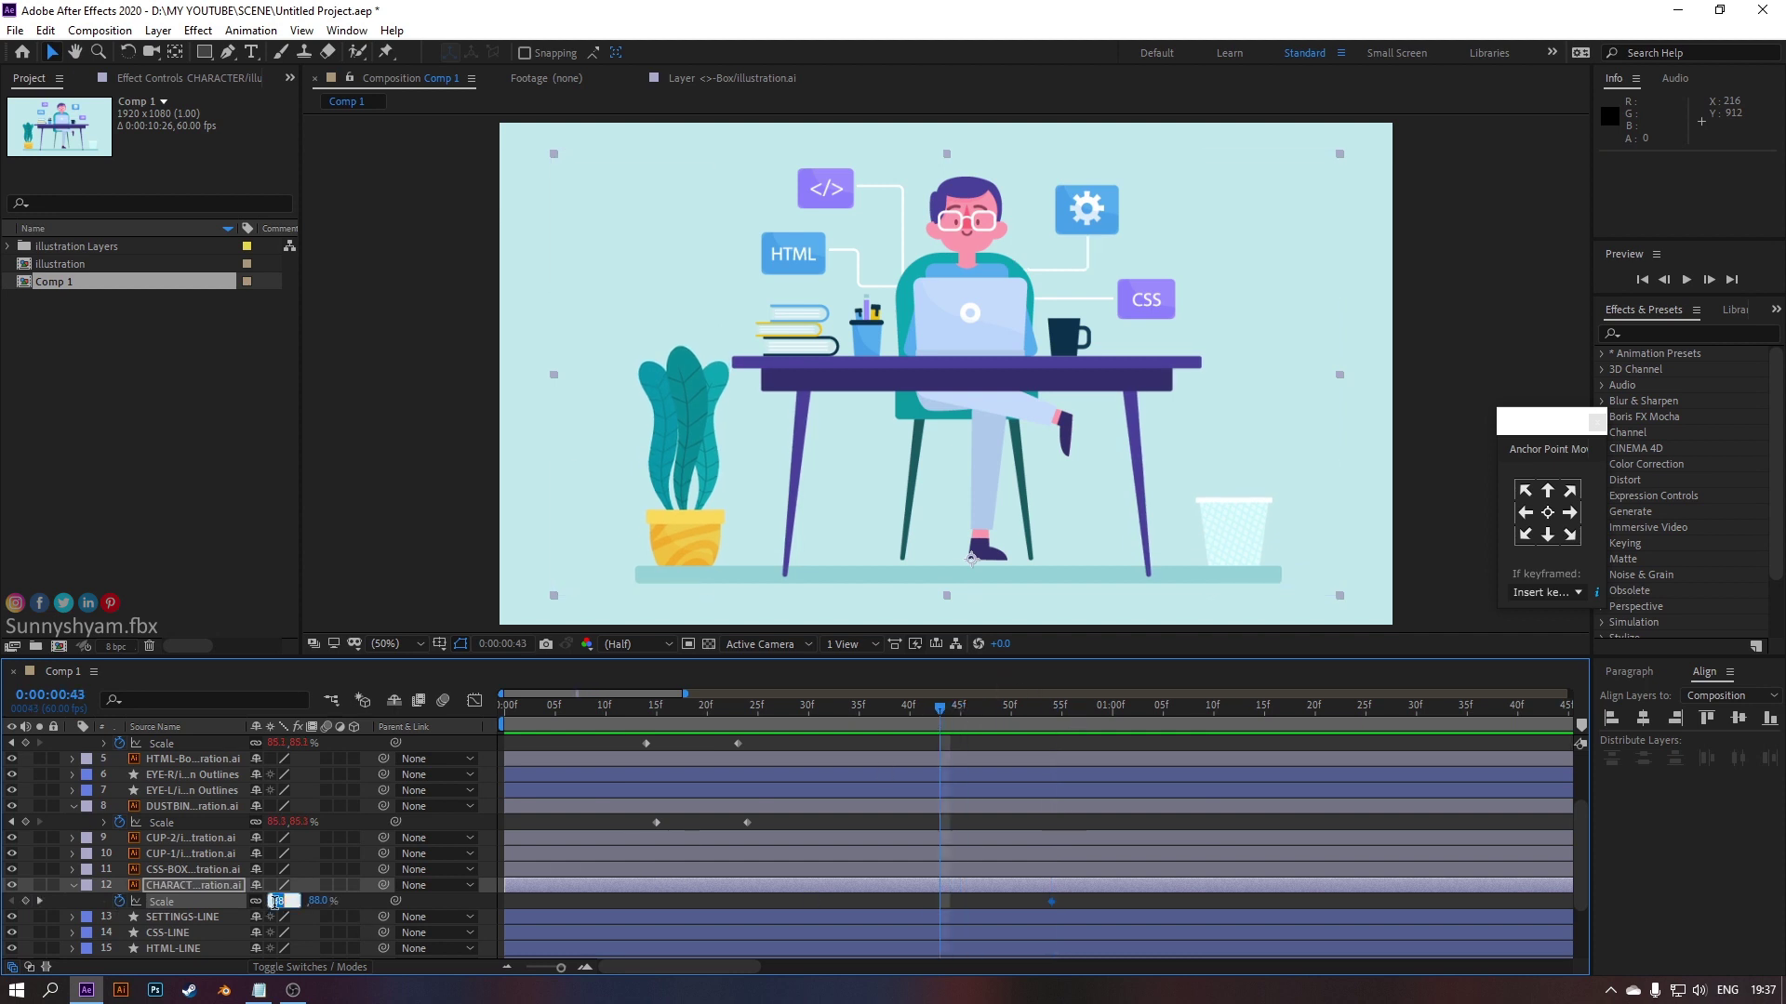
{"action": "key", "text": "Return"}
{"action": "key", "text": "space"}
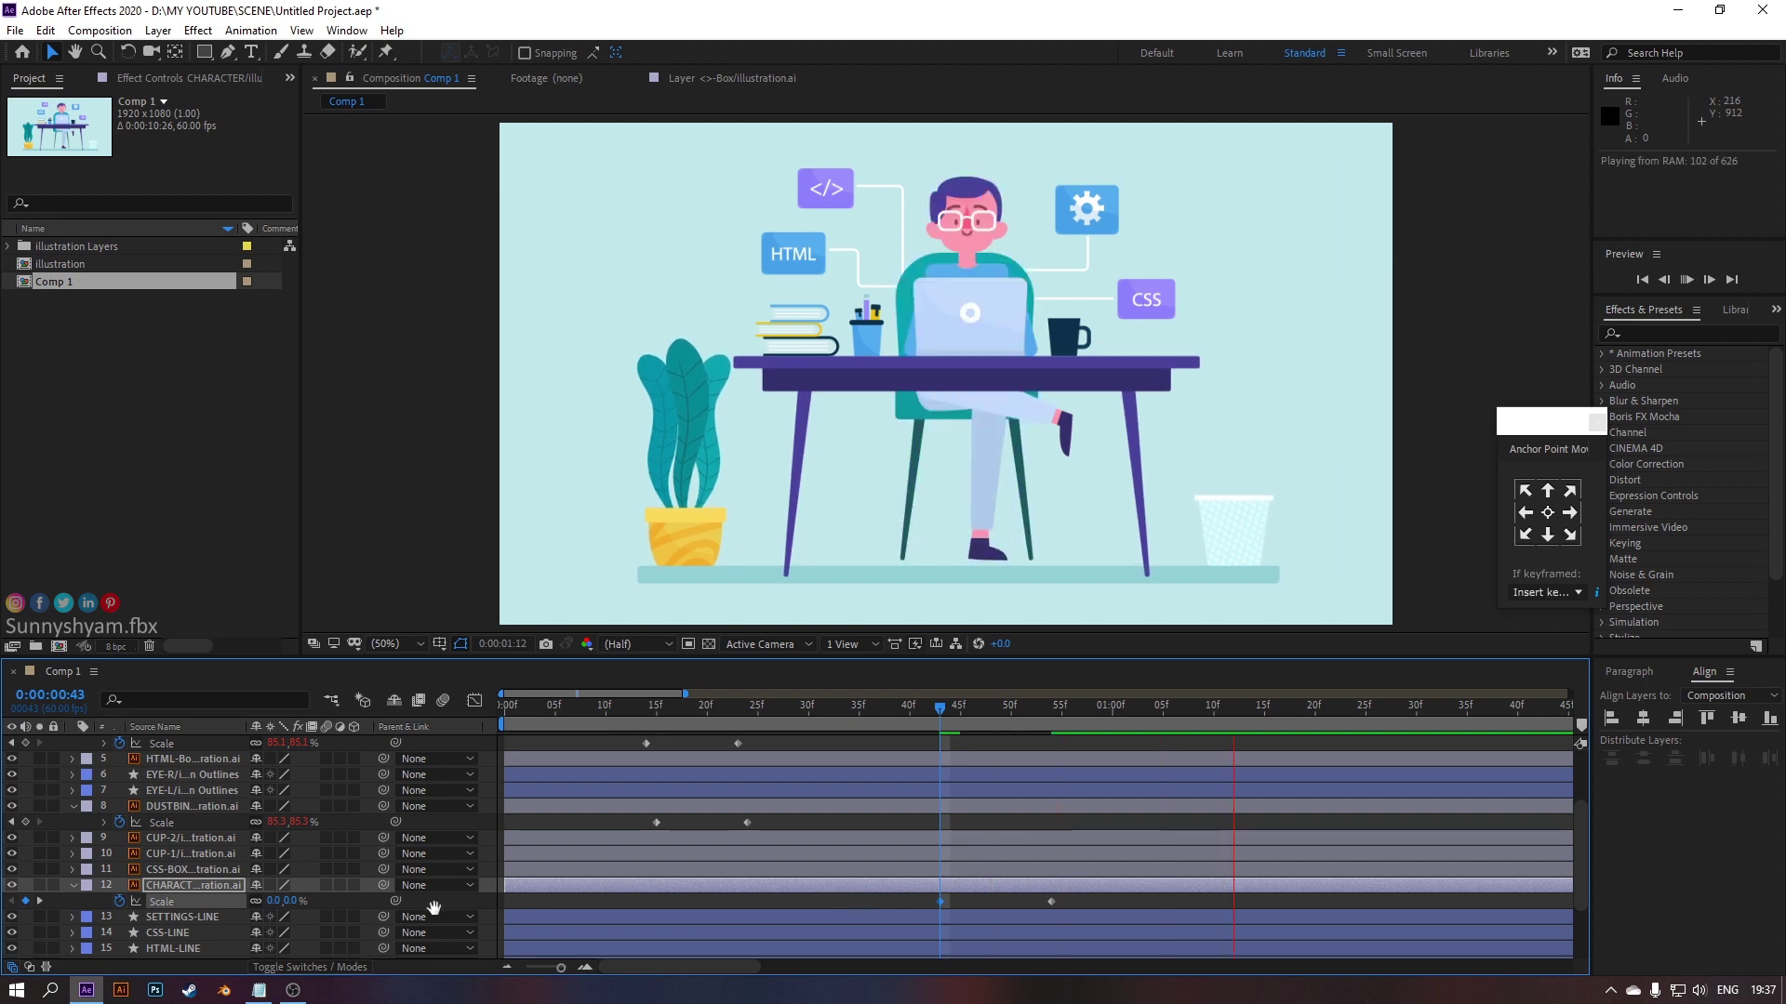
{"action": "key", "text": "alt+shift+equal"}
{"action": "key", "text": "ctrl+v"}
Copy the dustbin's Scale keyframes with their expression, paste them onto the character's Scale at 0:00:01:16 and preview
{"action": "left_click", "coordinate": [178, 826]}
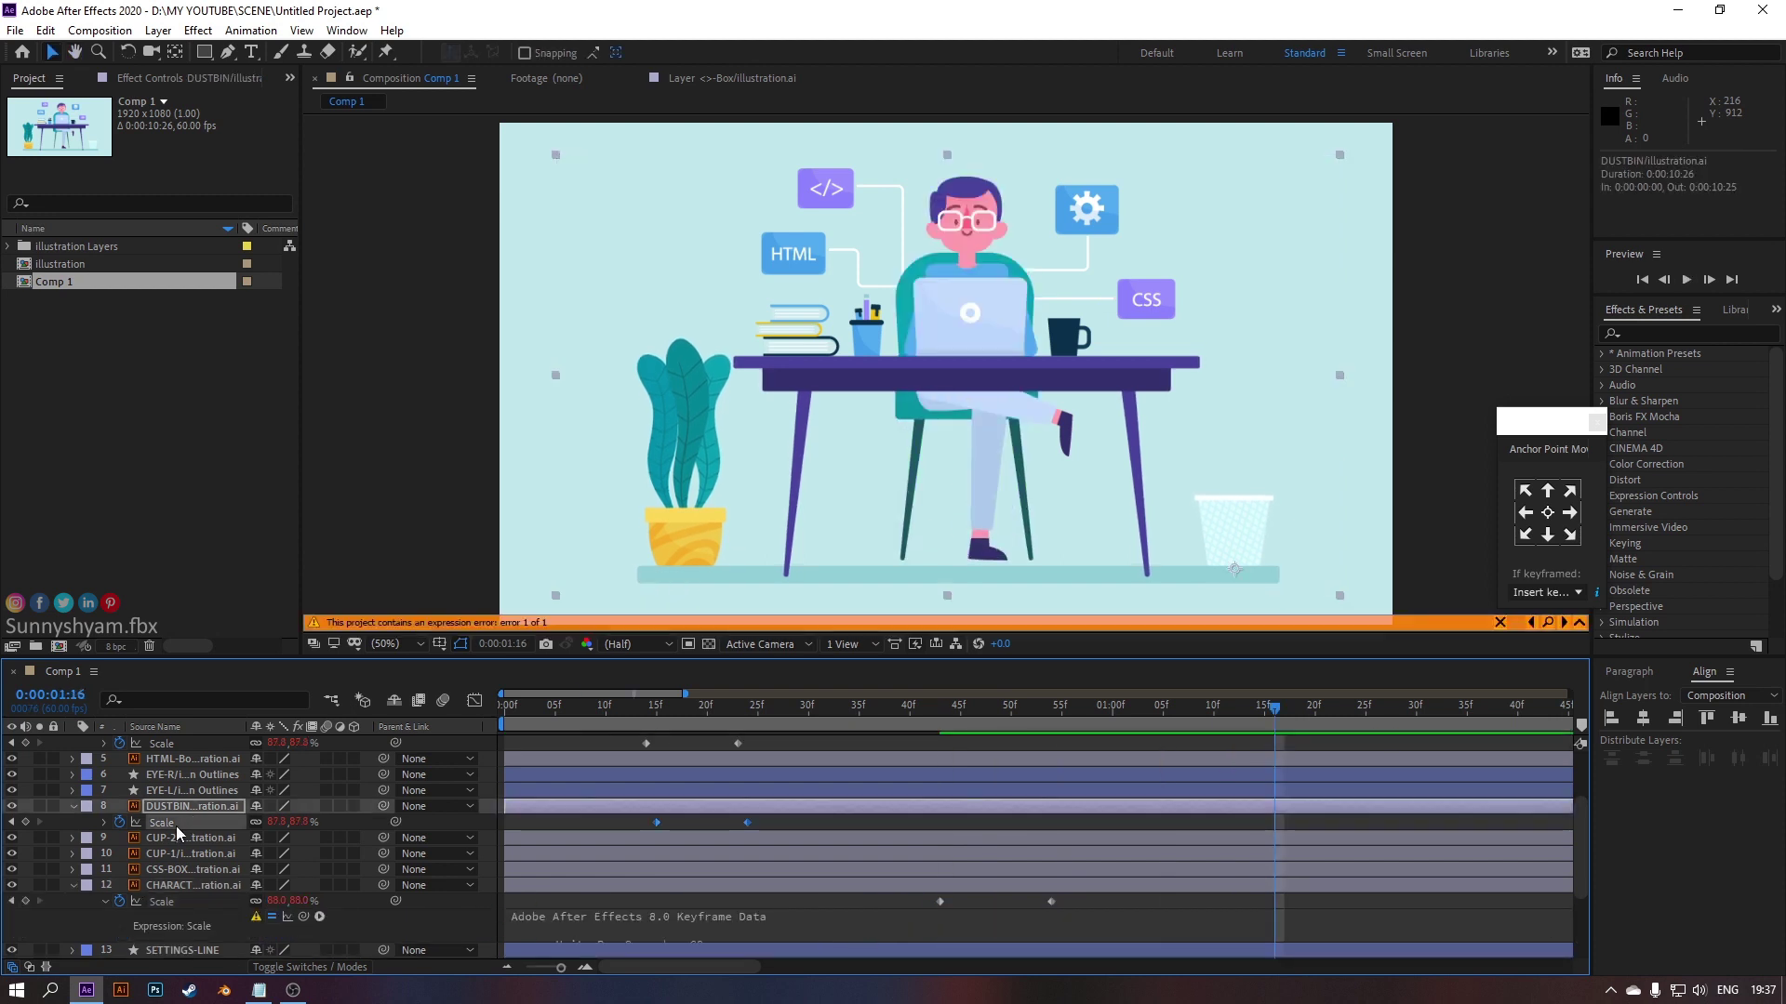
{"action": "key", "text": "ctrl+c"}
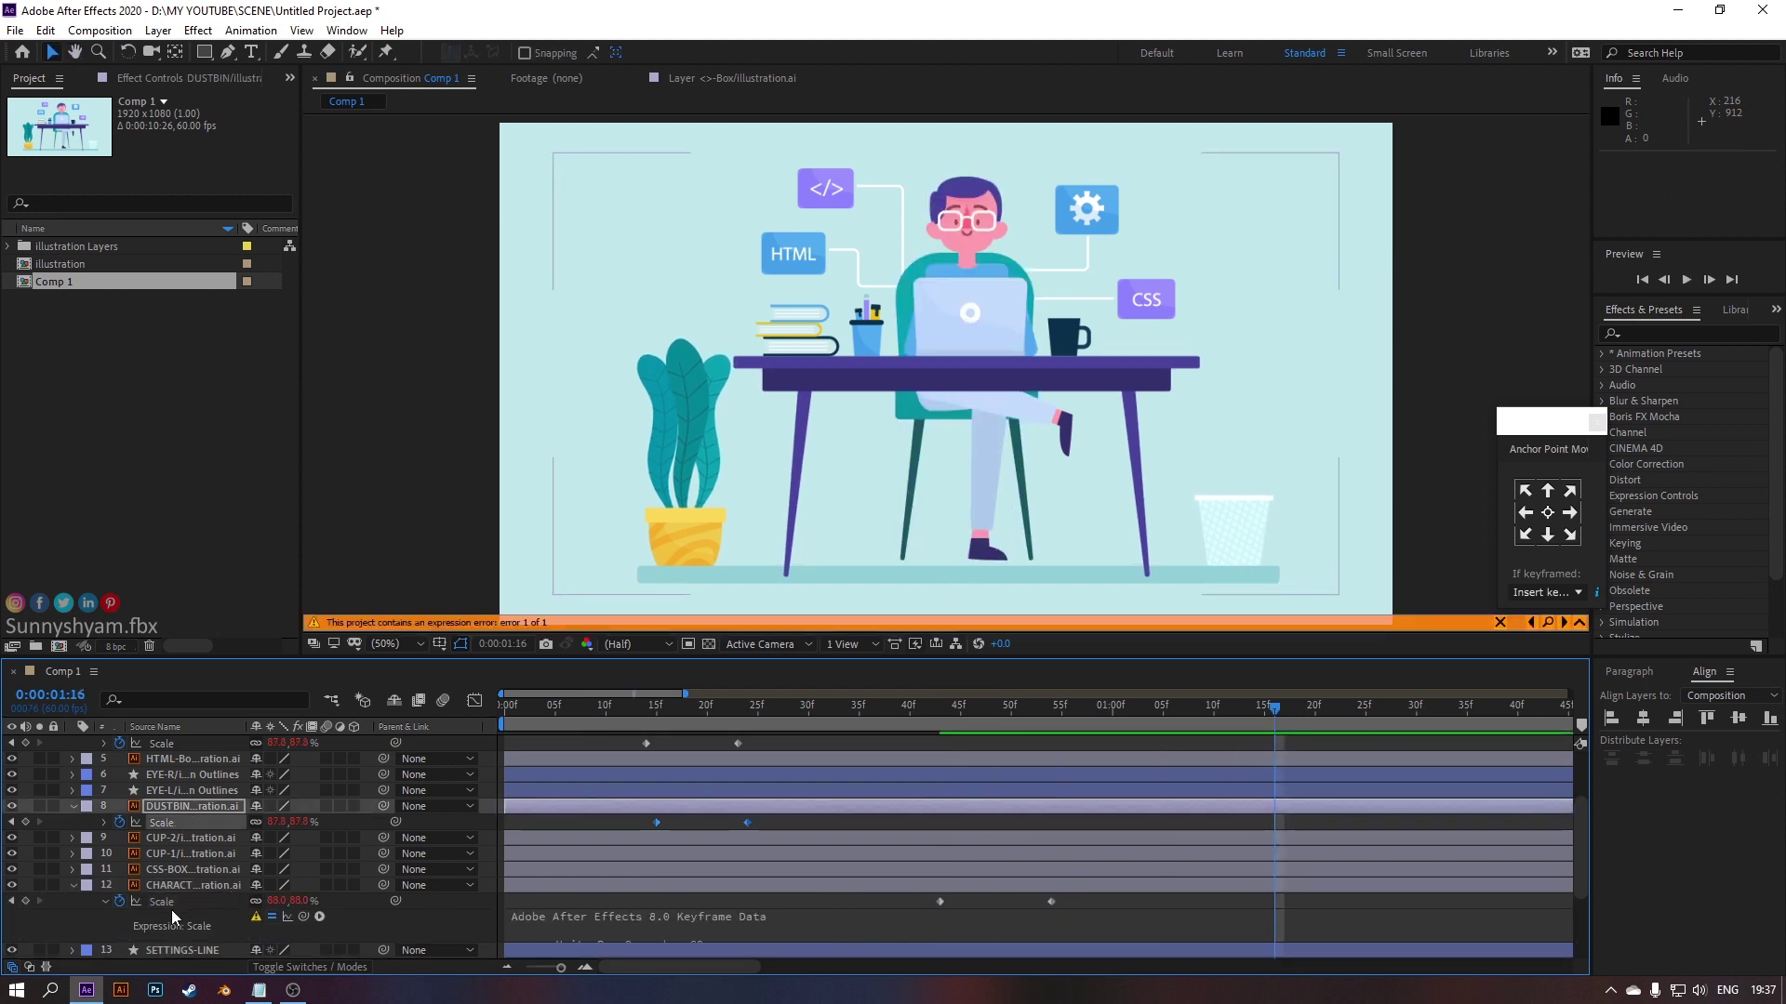
{"action": "left_click", "coordinate": [176, 903]}
{"action": "key", "text": "ctrl+v"}
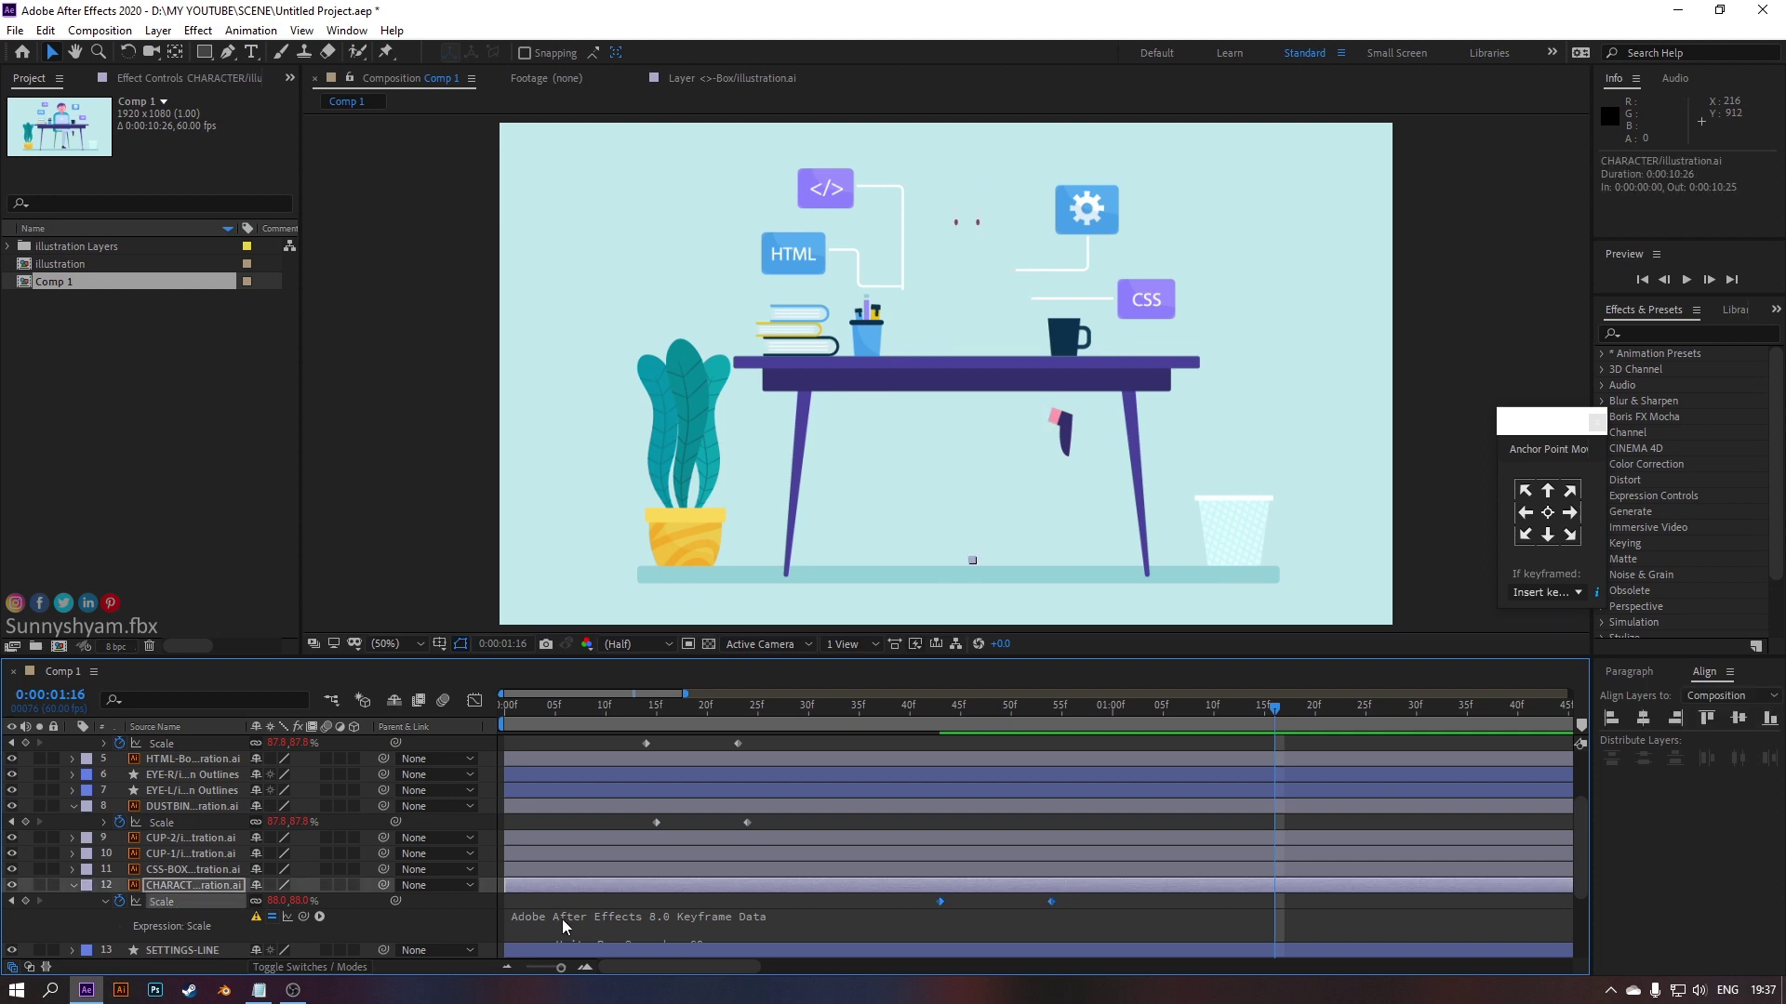
{"action": "key", "text": "space"}
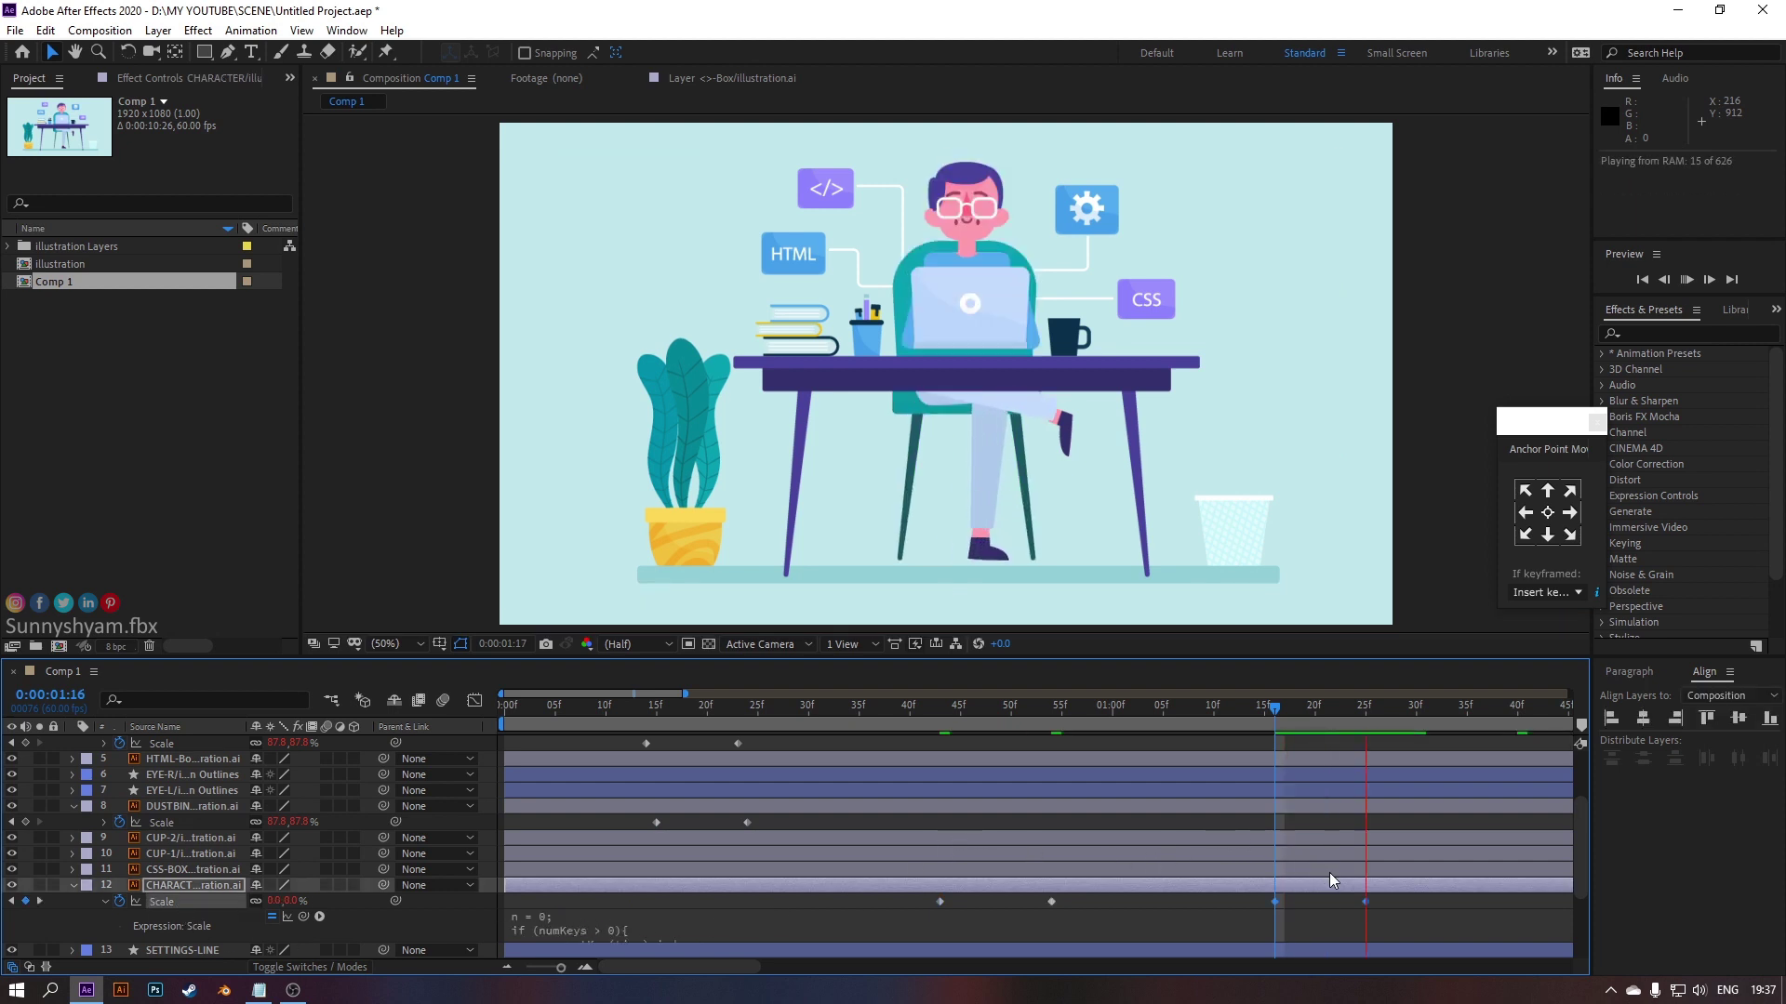
Delete the character's original Scale keyframes, move the pasted pair so it ends at 0:00:00:48 and play the whole animation
{"action": "key", "text": "minus"}
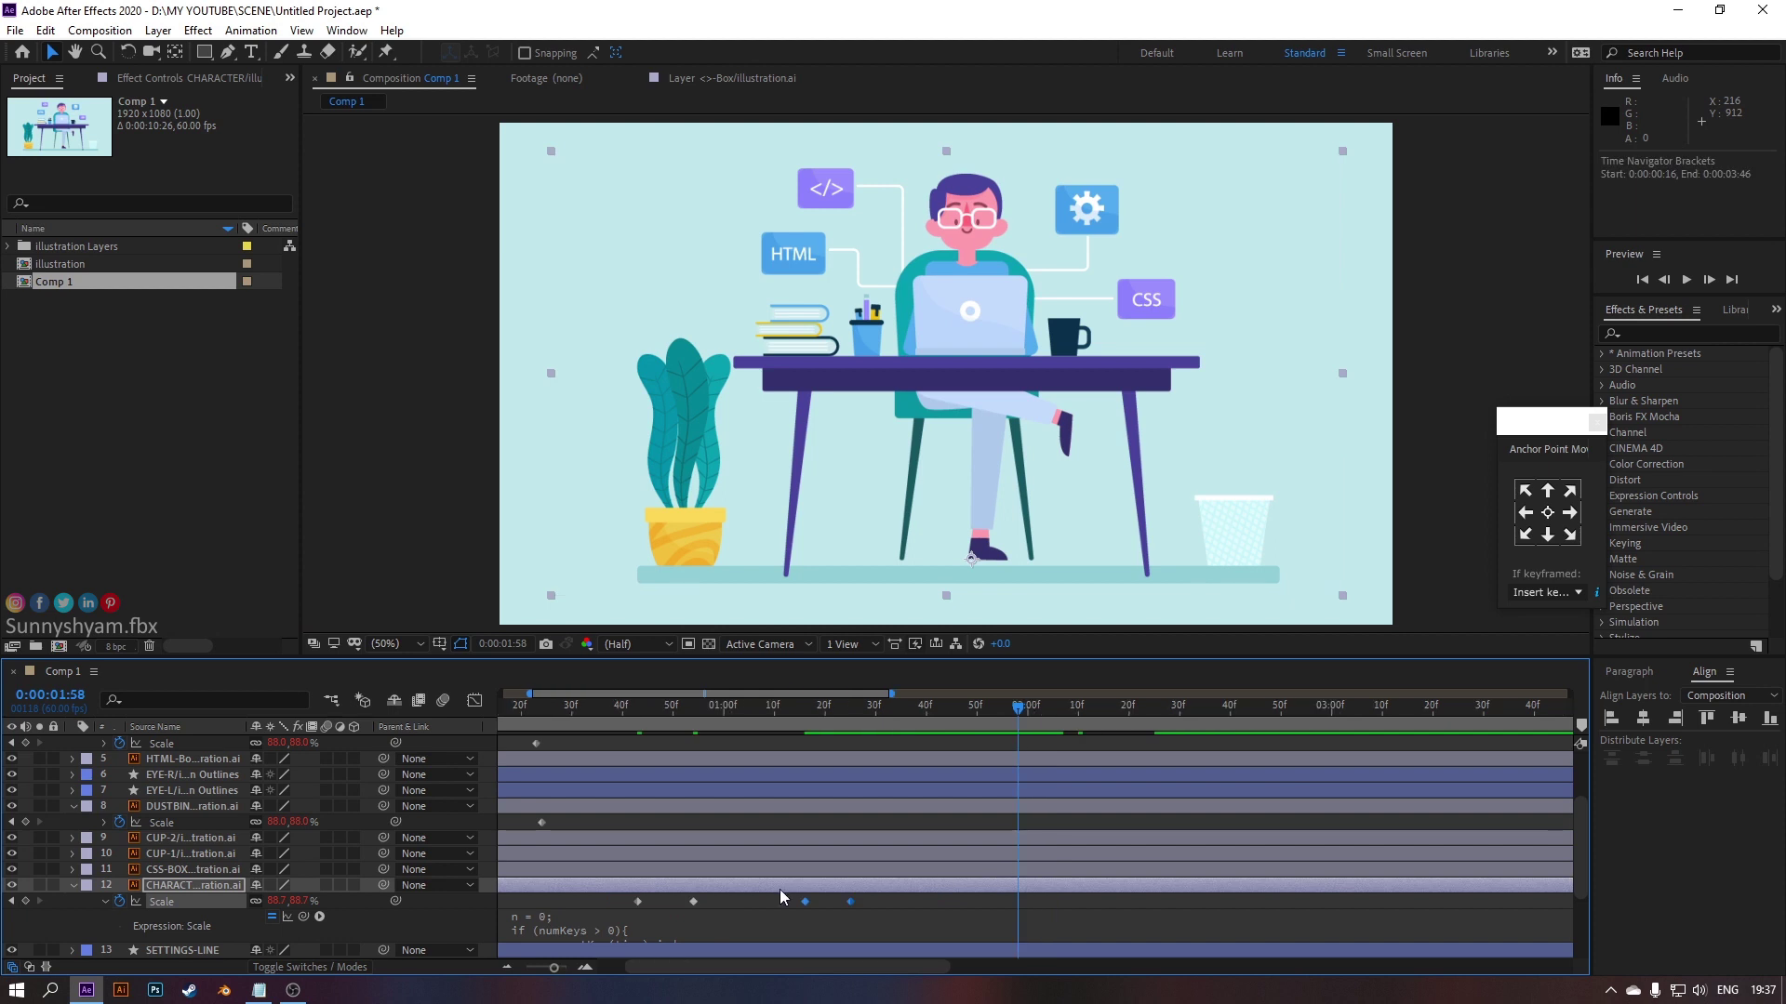
{"action": "left_click_drag", "start_coordinate": [606, 900], "coordinate": [667, 918]}
{"action": "key", "text": "Delete"}
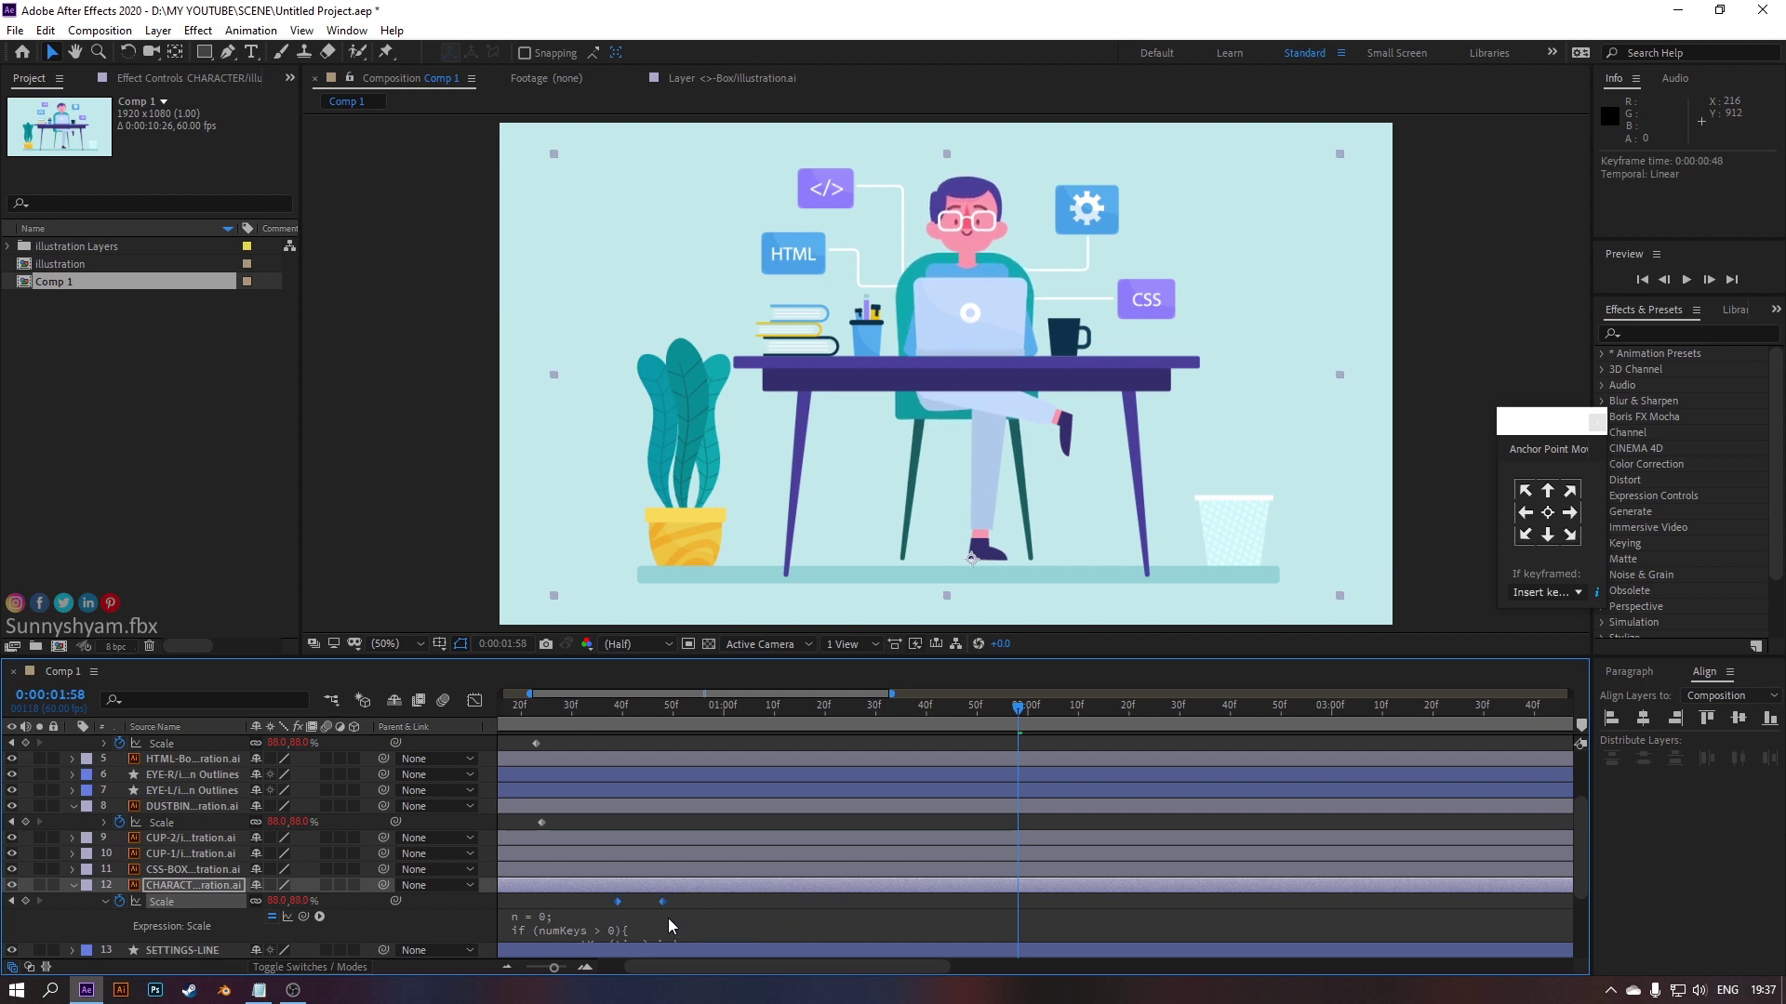
{"action": "key", "text": "minus"}
{"action": "key", "text": "Home"}
{"action": "key", "text": "space"}
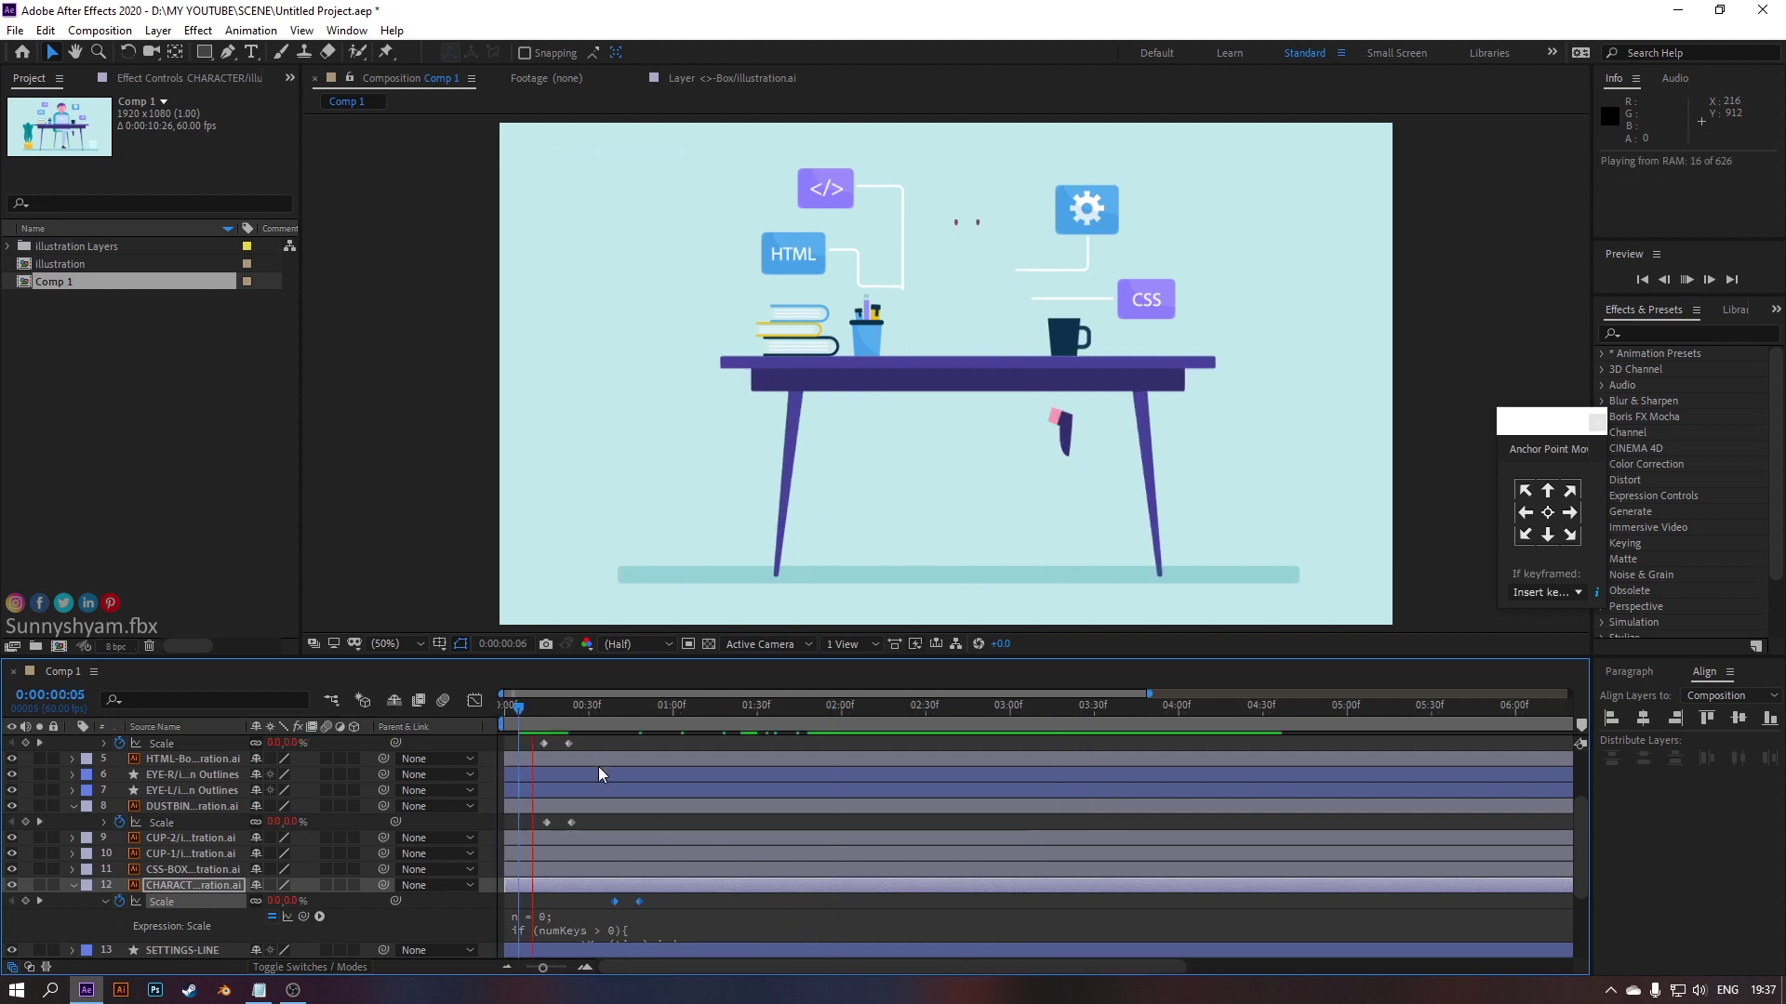
Move the character's end Scale keyframe to 0:00:00:51 and preview the growth from 0:00:00:38
{"action": "key", "text": "equal"}
{"action": "key", "text": "equal"}
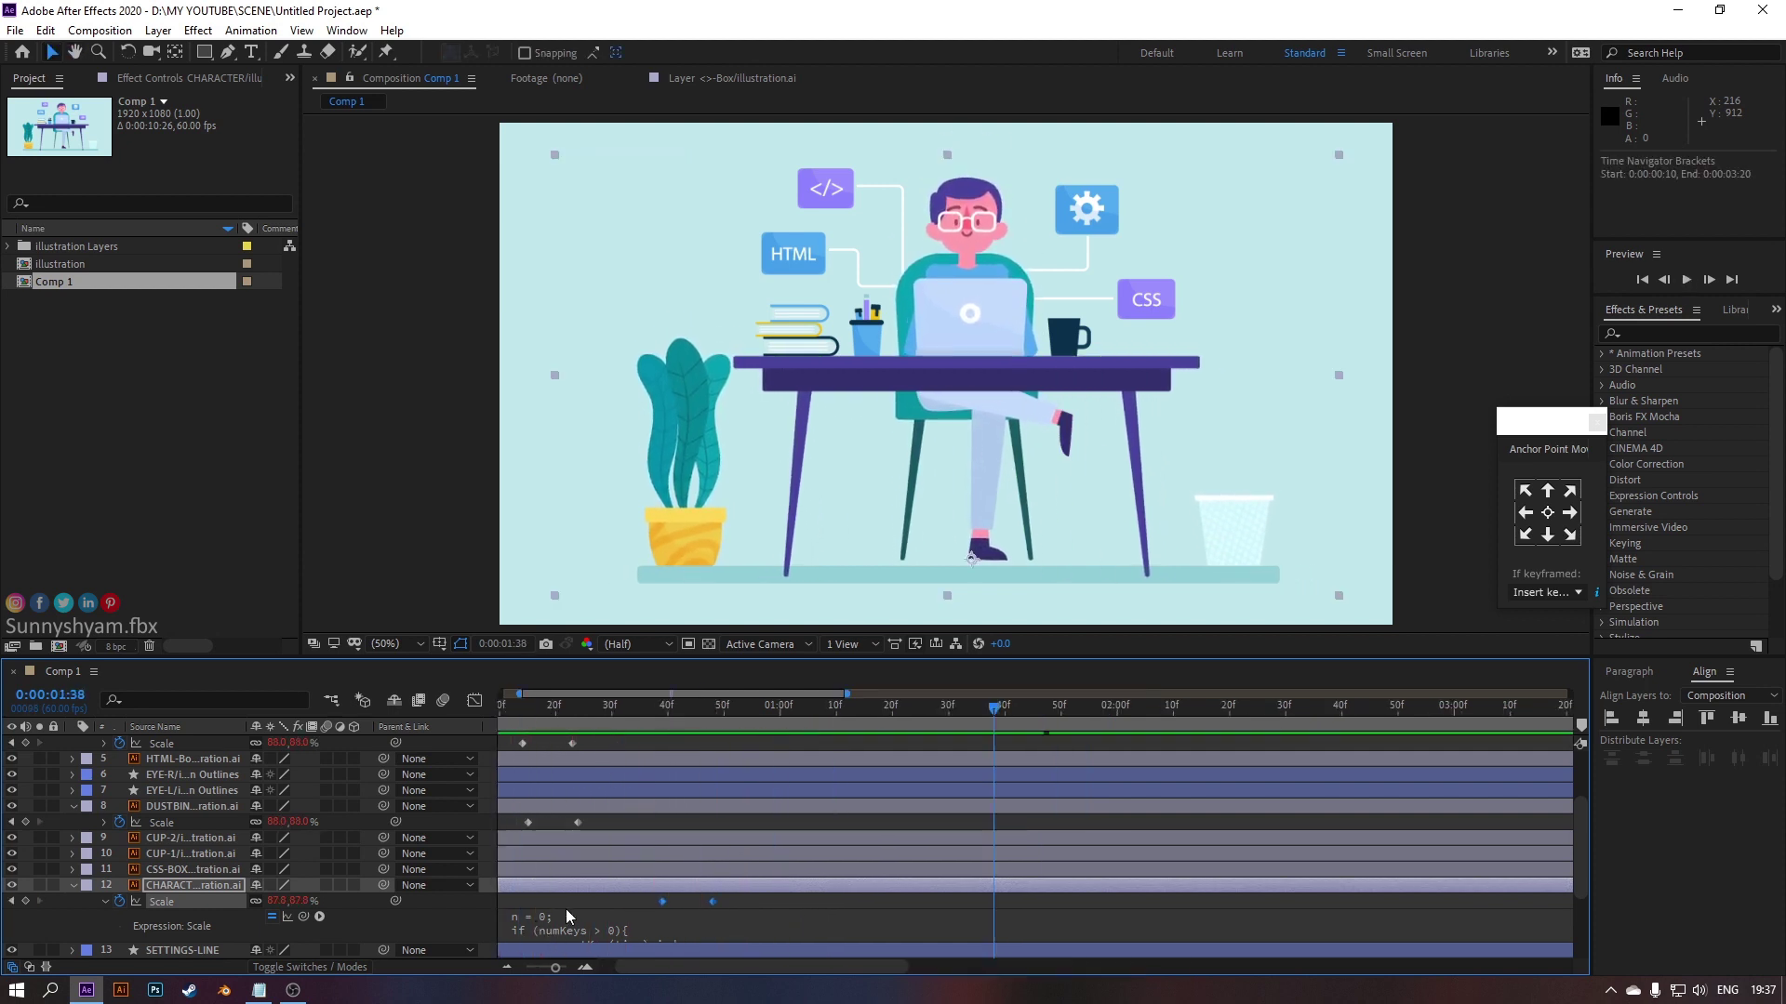
{"action": "key", "text": "ctrl+Down"}
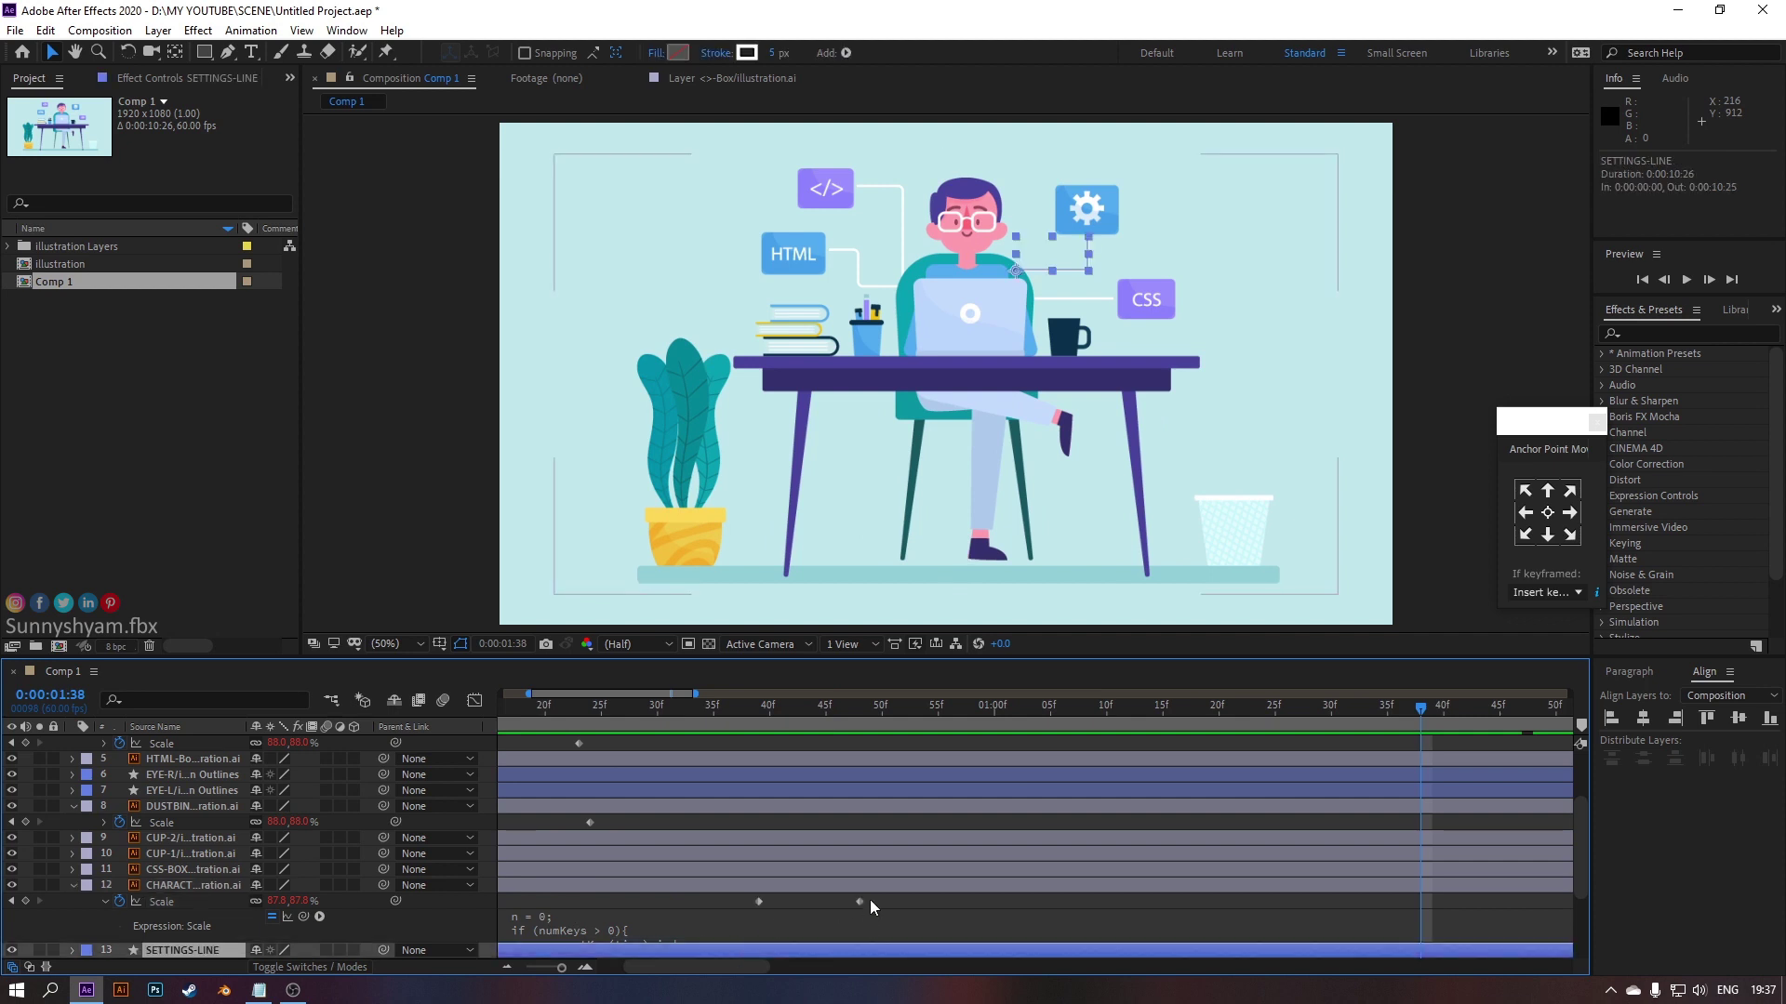
{"action": "left_click_drag", "start_coordinate": [862, 900], "coordinate": [891, 910]}
{"action": "left_click", "coordinate": [747, 707]}
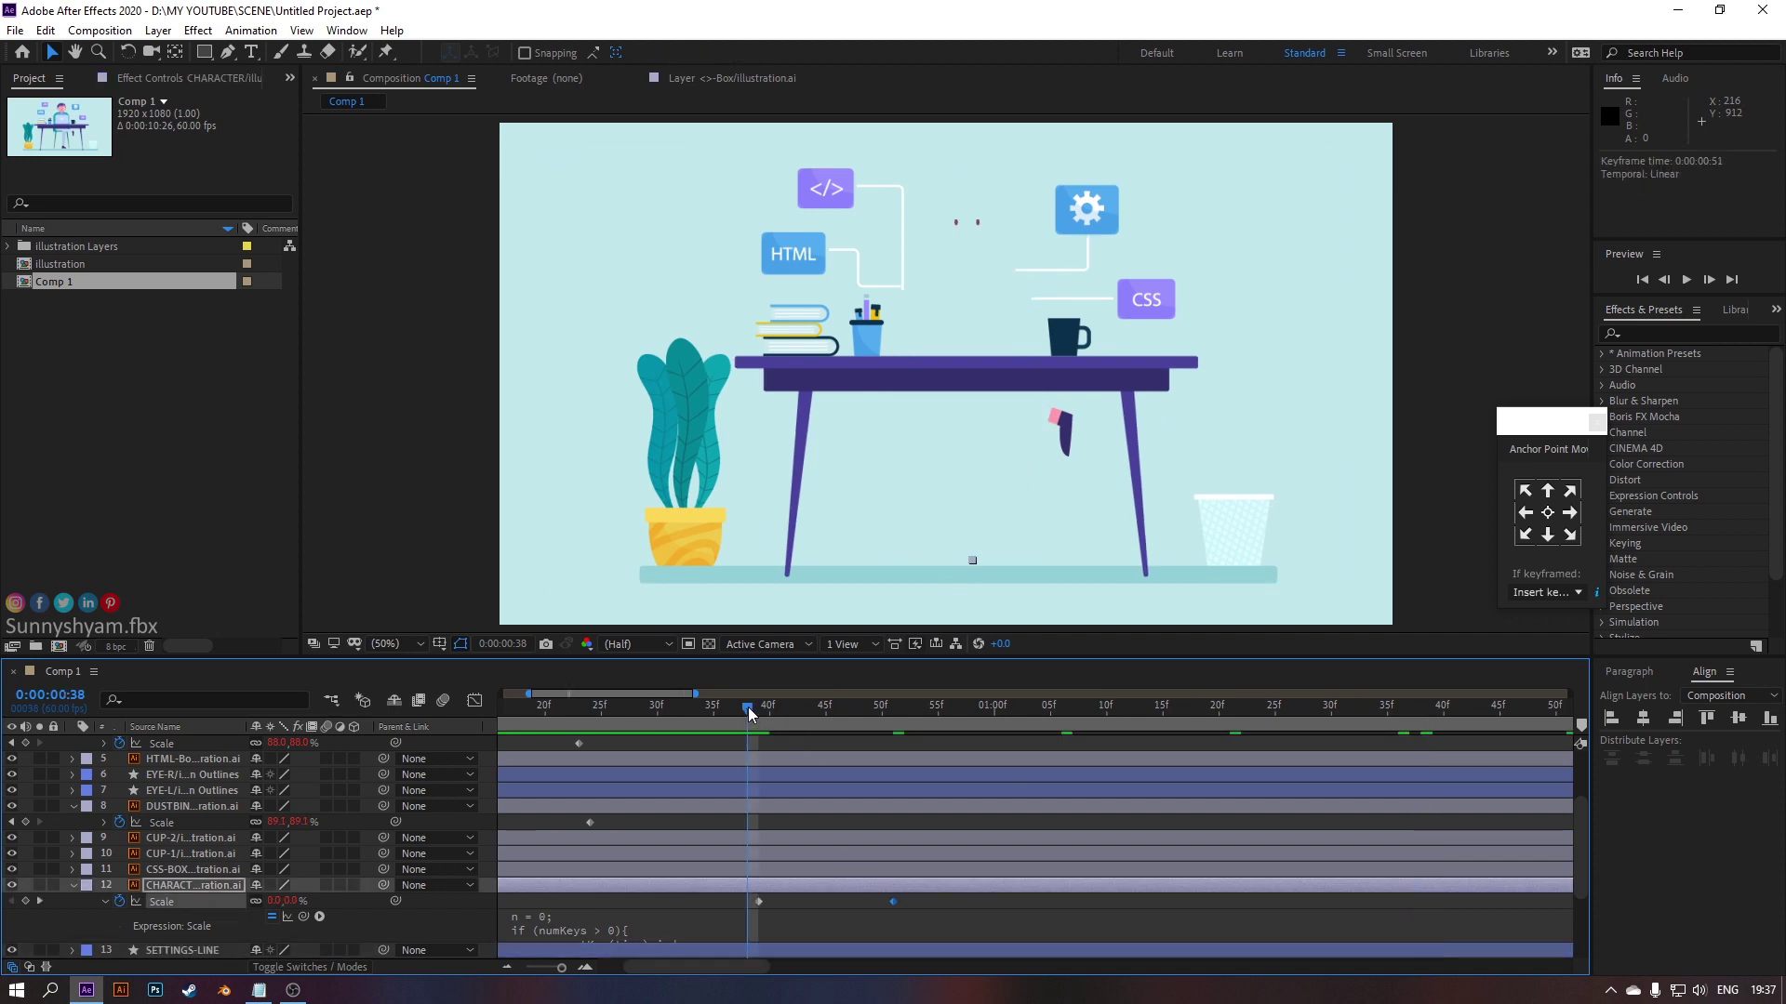
{"action": "key", "text": "space"}
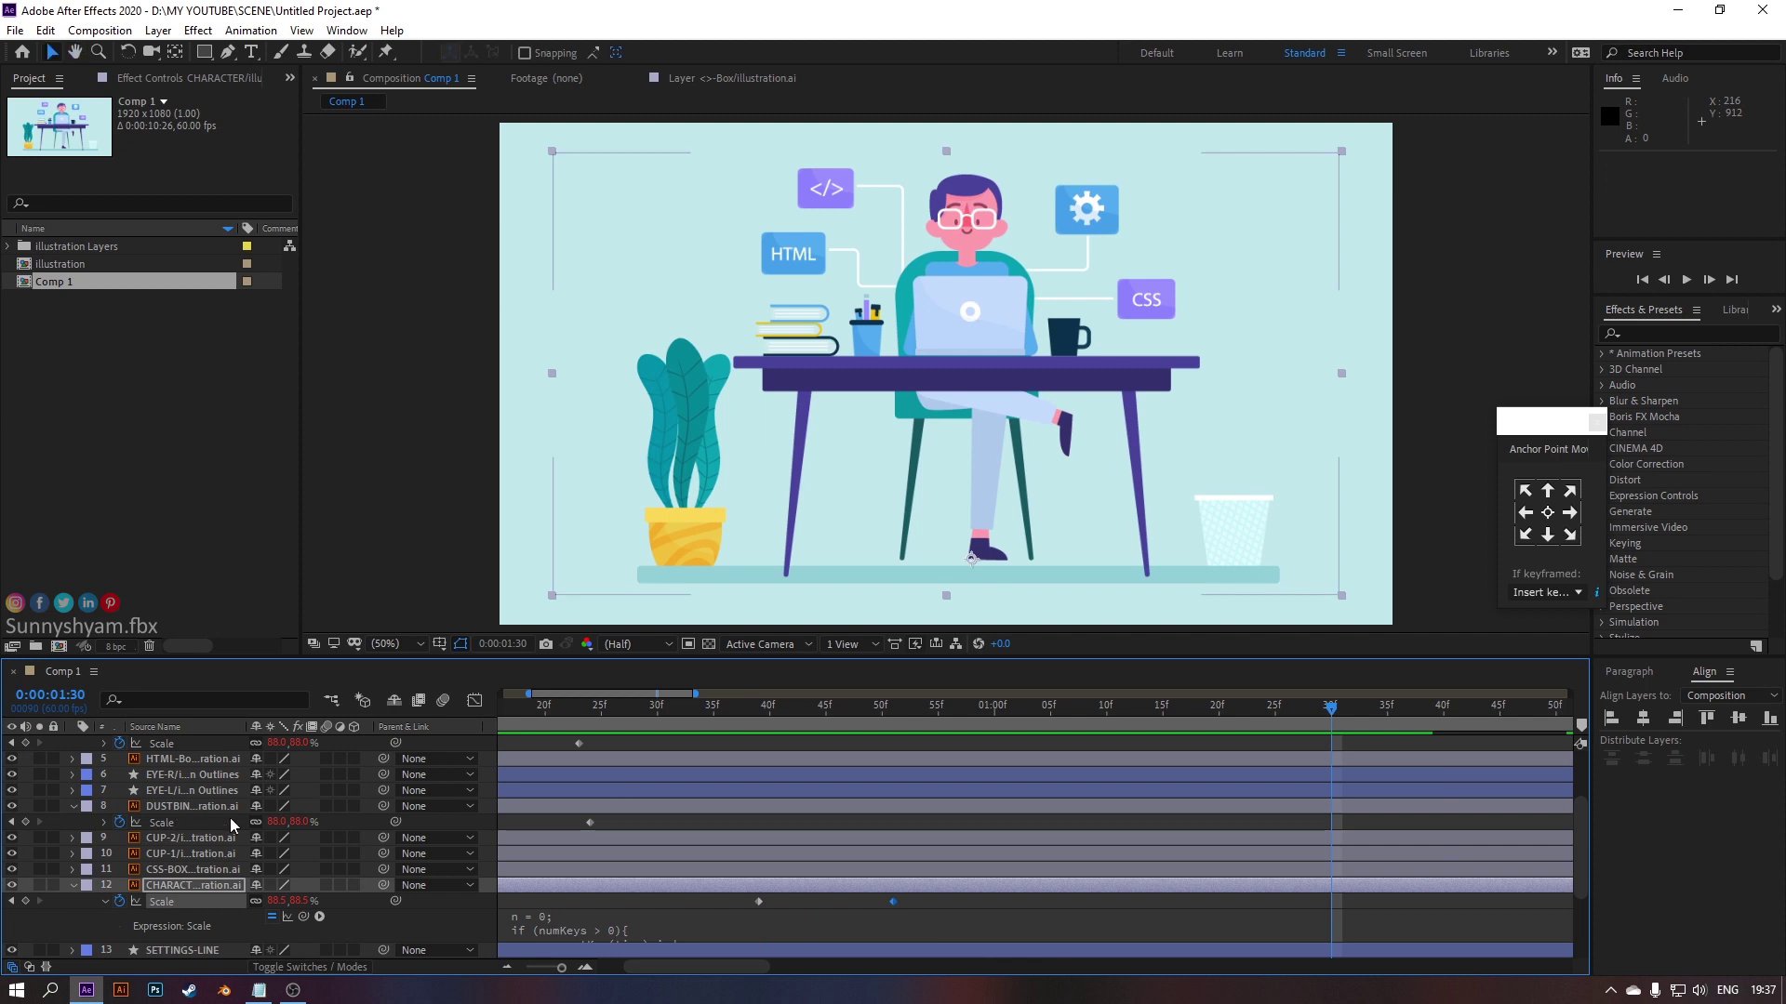
Parent the FOOT layer to the CHARACTER layer
{"action": "scroll", "coordinate": [181, 880], "scroll_direction": "down", "scroll_amount": 3}
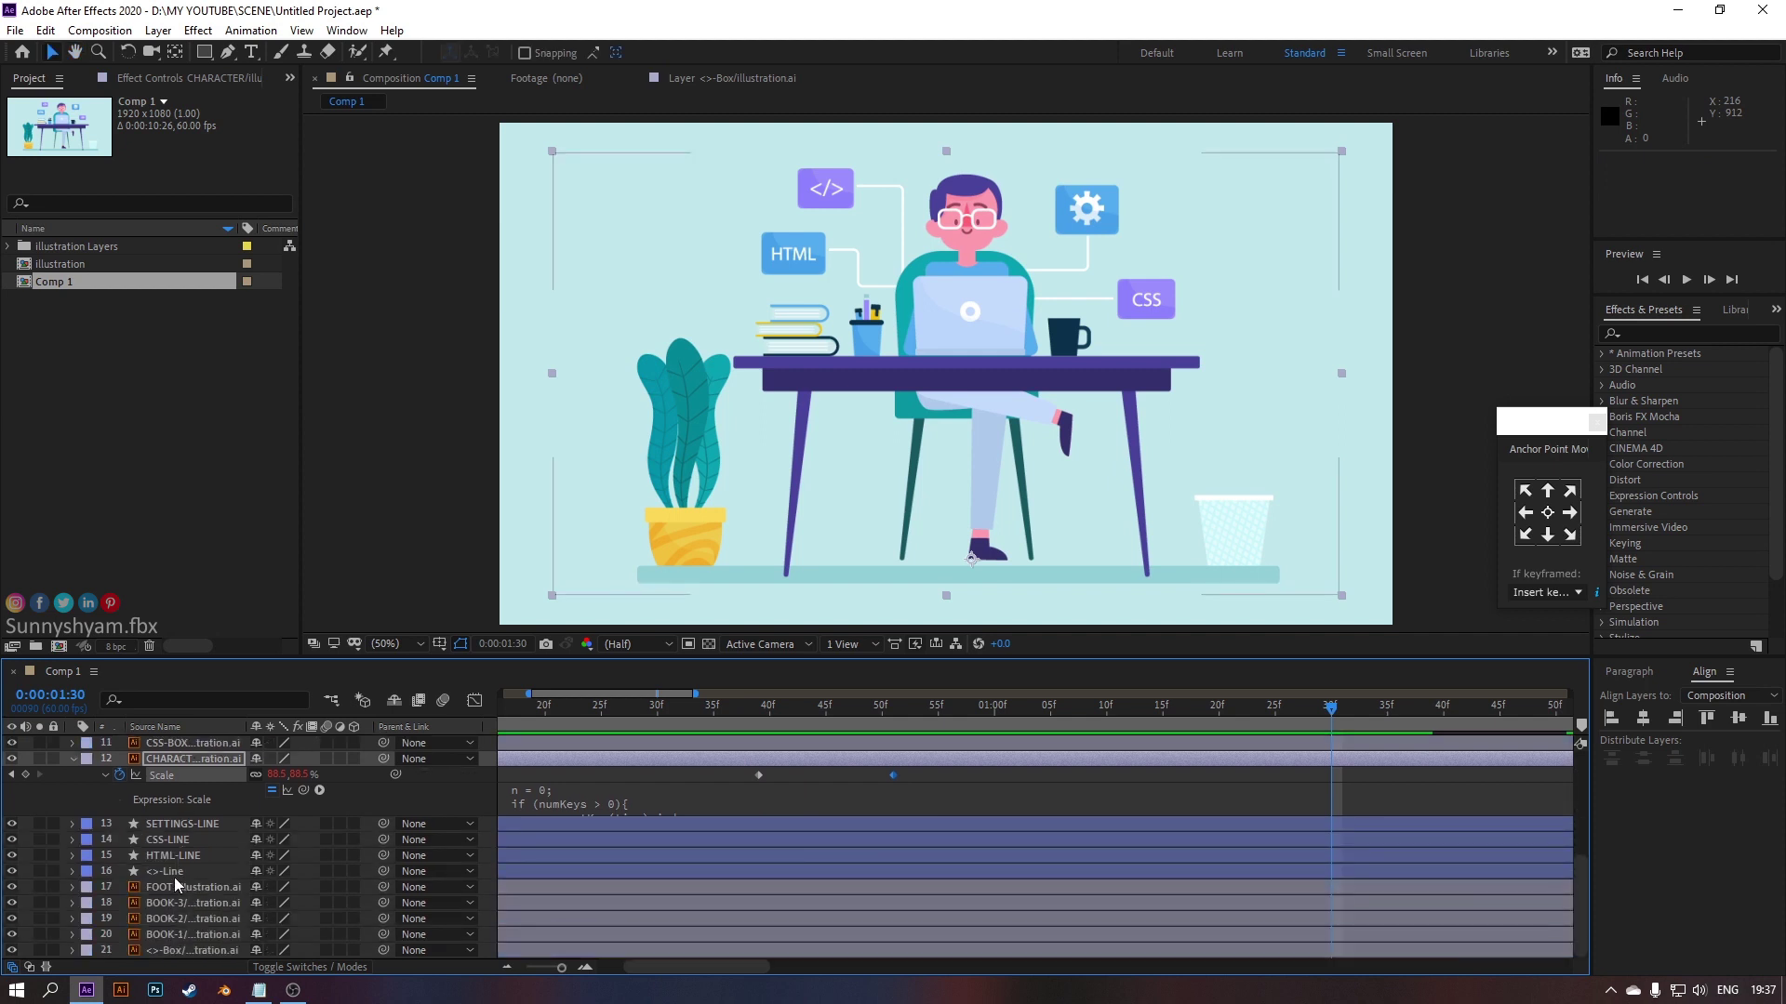
{"action": "left_click", "coordinate": [175, 878]}
{"action": "left_click", "coordinate": [186, 886]}
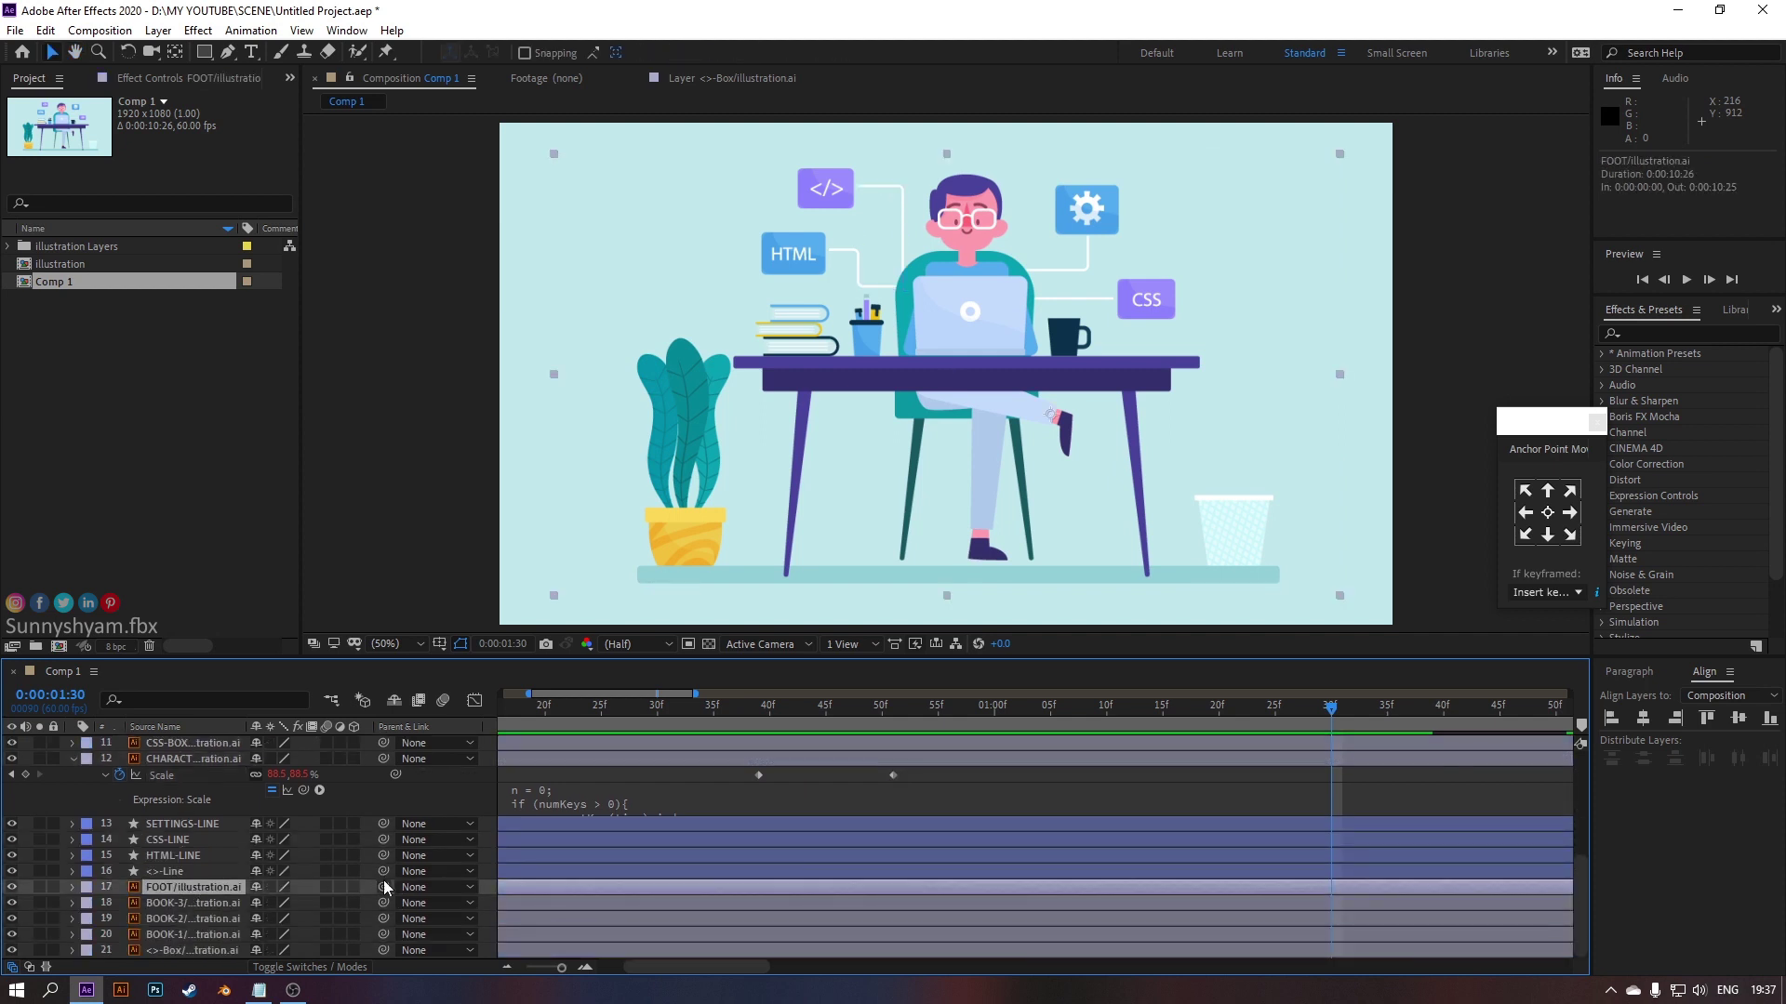
{"action": "left_click_drag", "start_coordinate": [384, 881], "coordinate": [168, 757]}
{"action": "scroll", "coordinate": [180, 856], "scroll_direction": "up", "scroll_amount": 2}
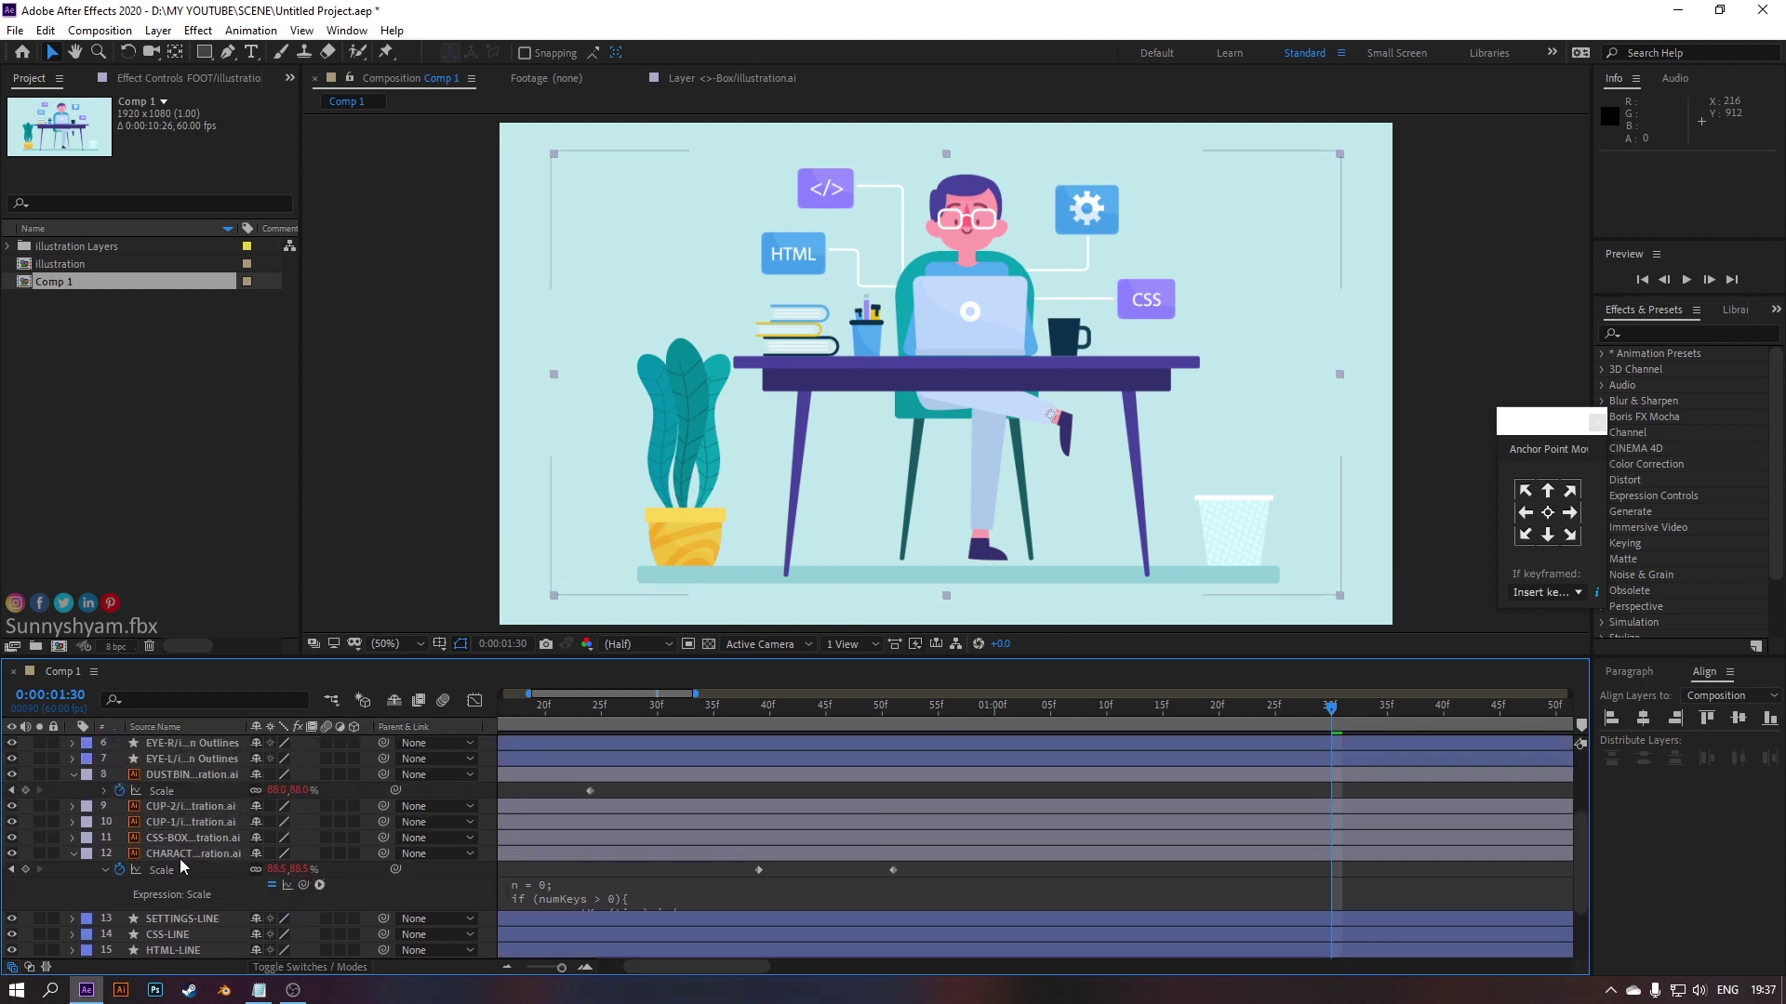
Parent the EYE-R and EYE-L outline layers to the CHARACTER layer and preview the animation from the start
{"action": "left_click", "coordinate": [181, 741]}
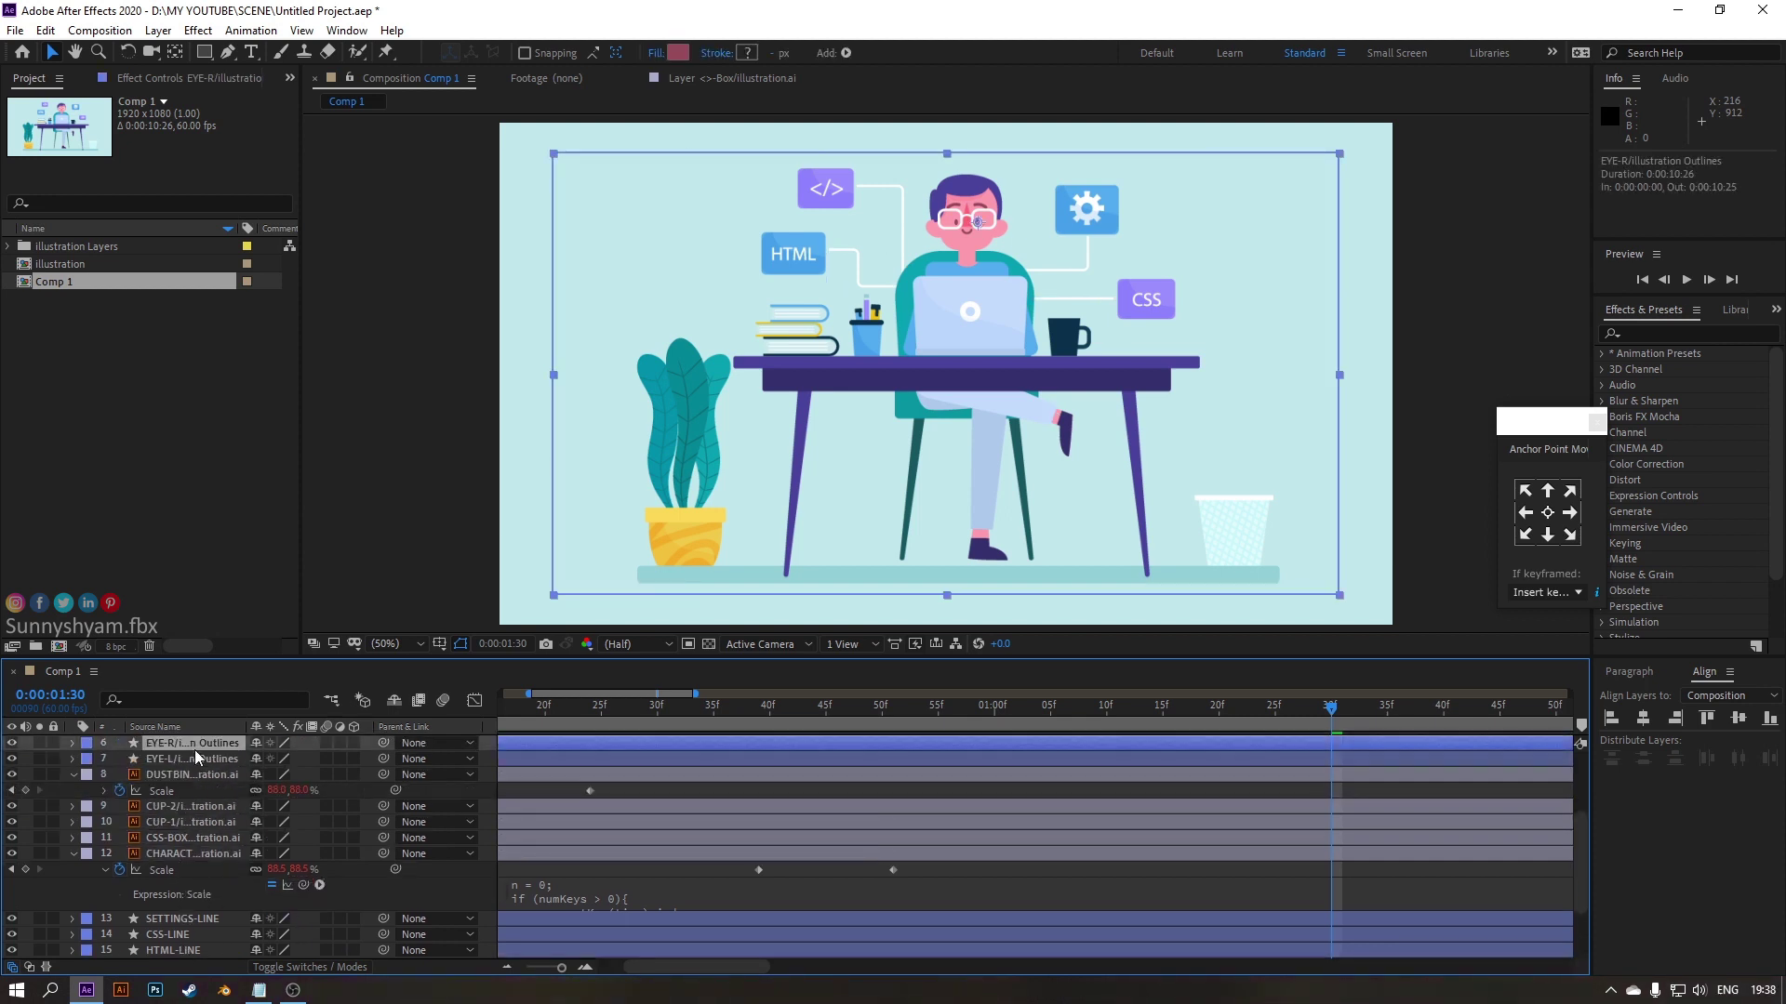
{"action": "left_click", "coordinate": [205, 756], "text": "shift"}
{"action": "left_click_drag", "start_coordinate": [385, 749], "coordinate": [186, 768]}
{"action": "key", "text": "minus"}
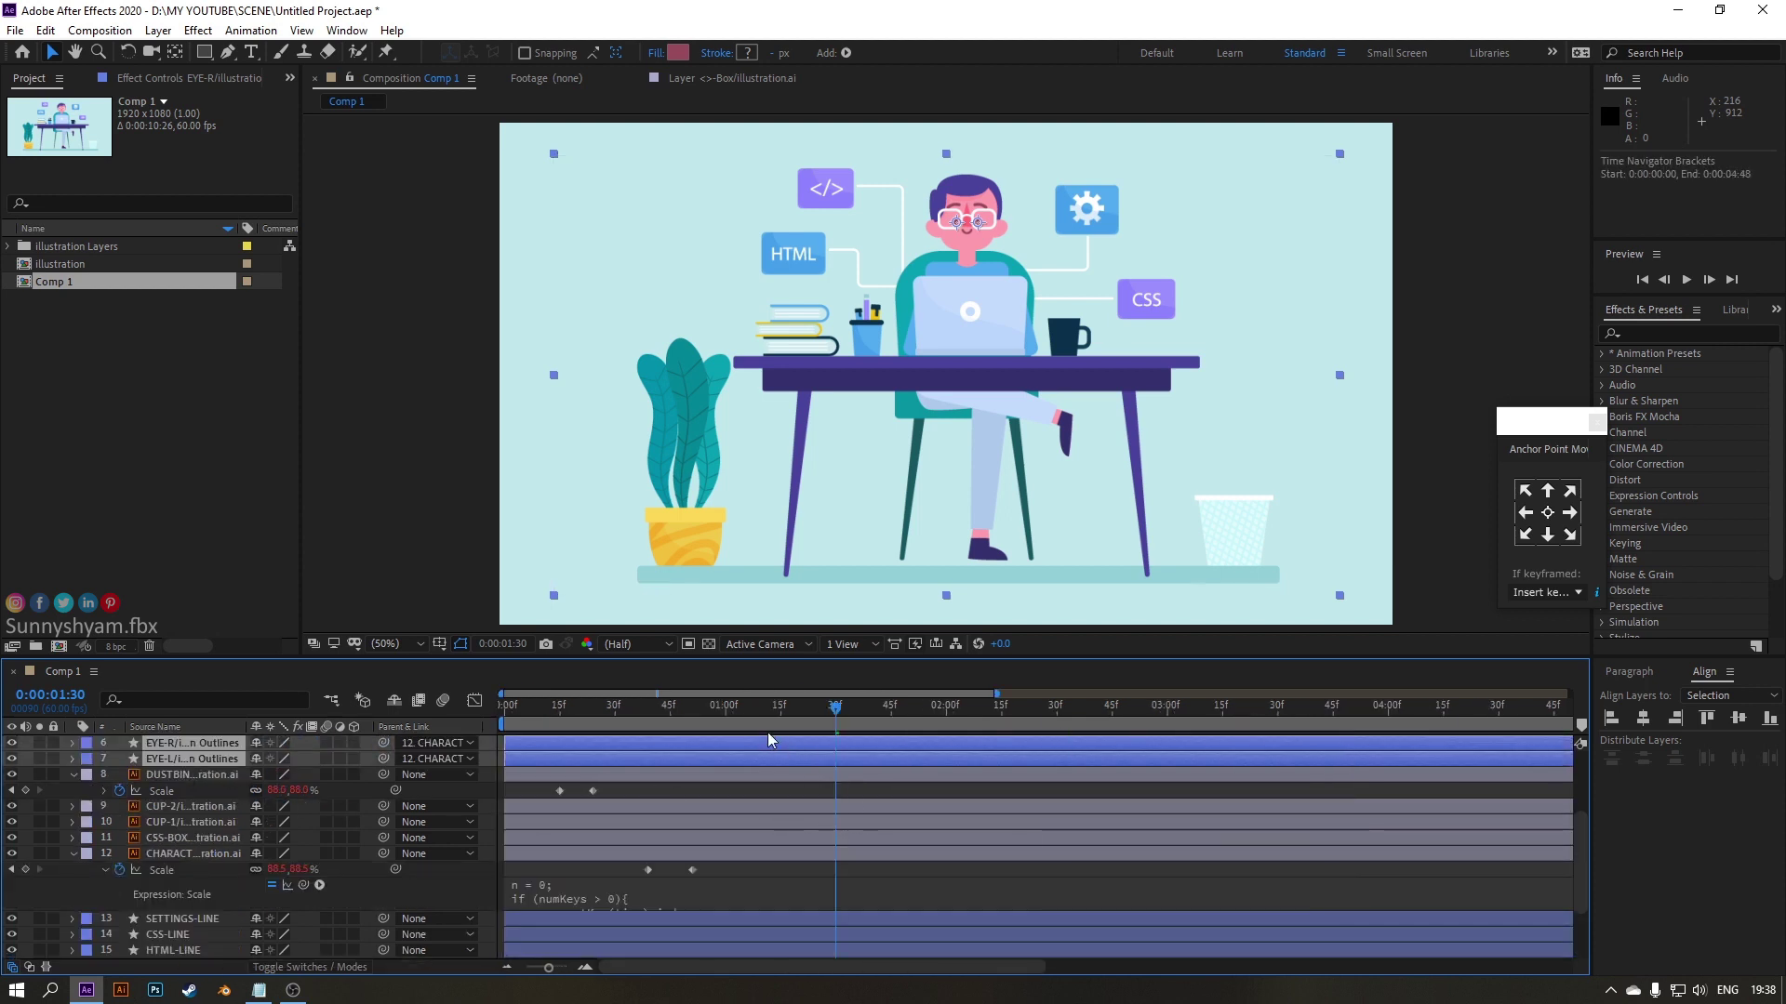
{"action": "key", "text": "Home"}
{"action": "key", "text": "space"}
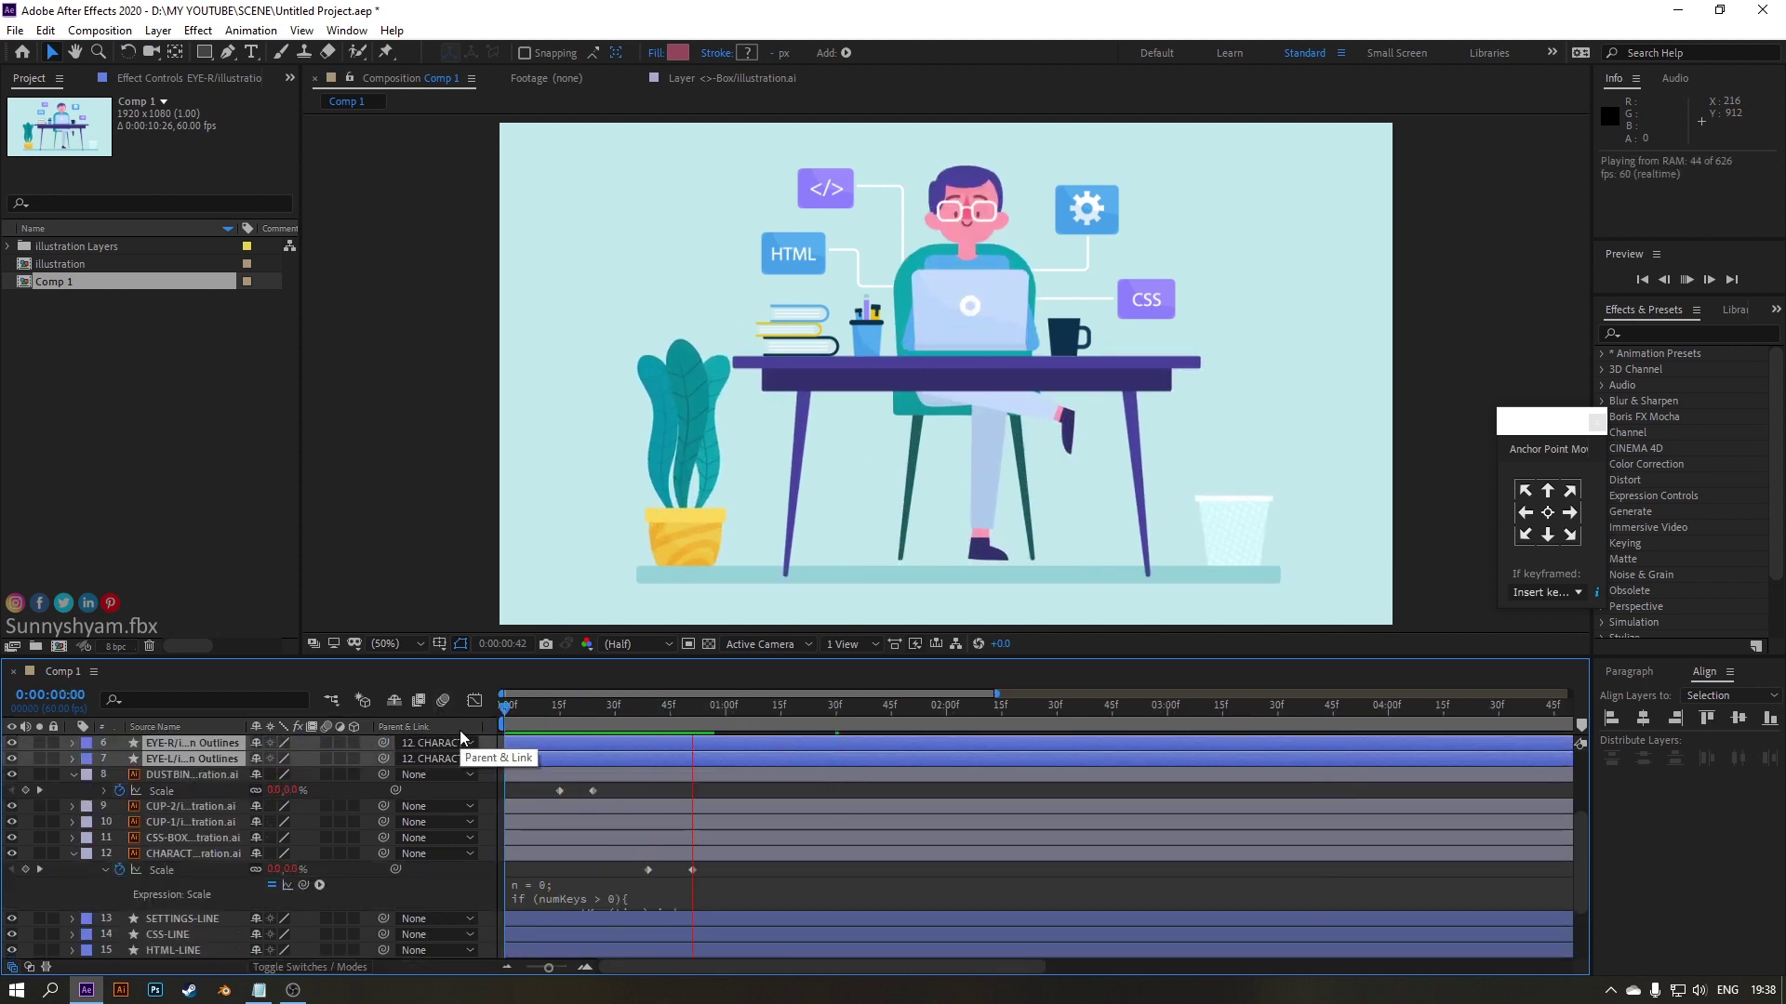
{"action": "key", "text": "space"}
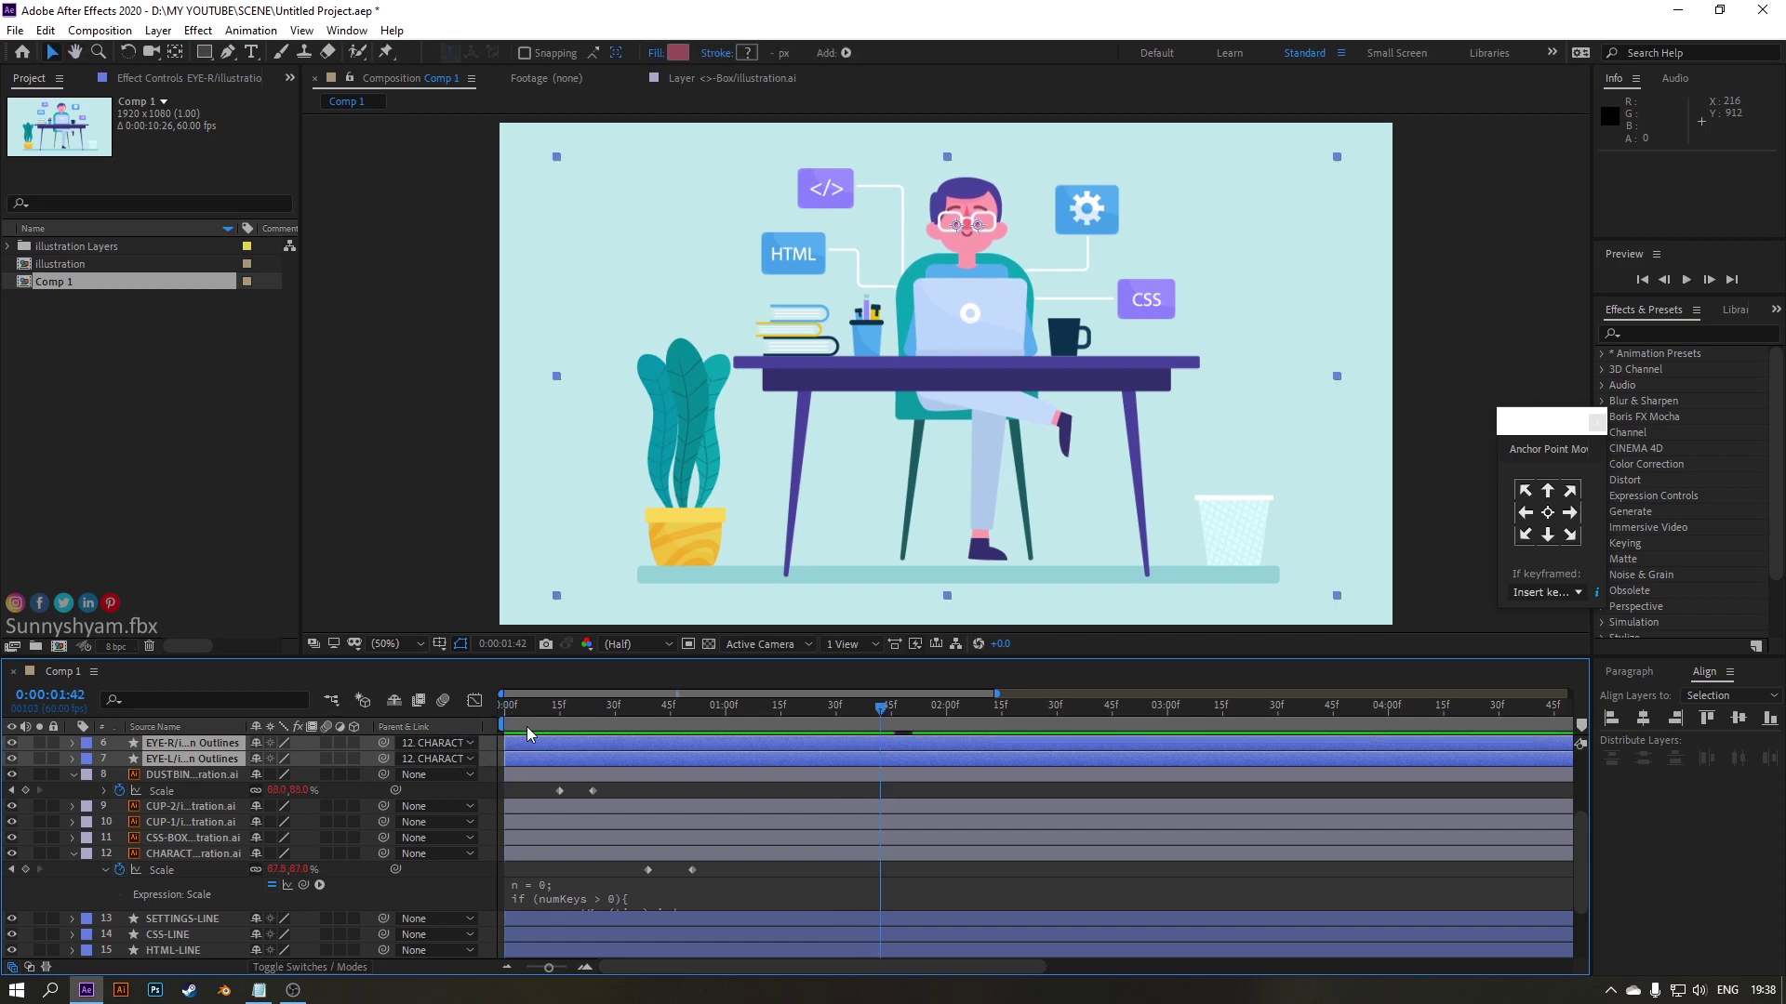
{"action": "key", "text": "Home"}
{"action": "key", "text": "space"}
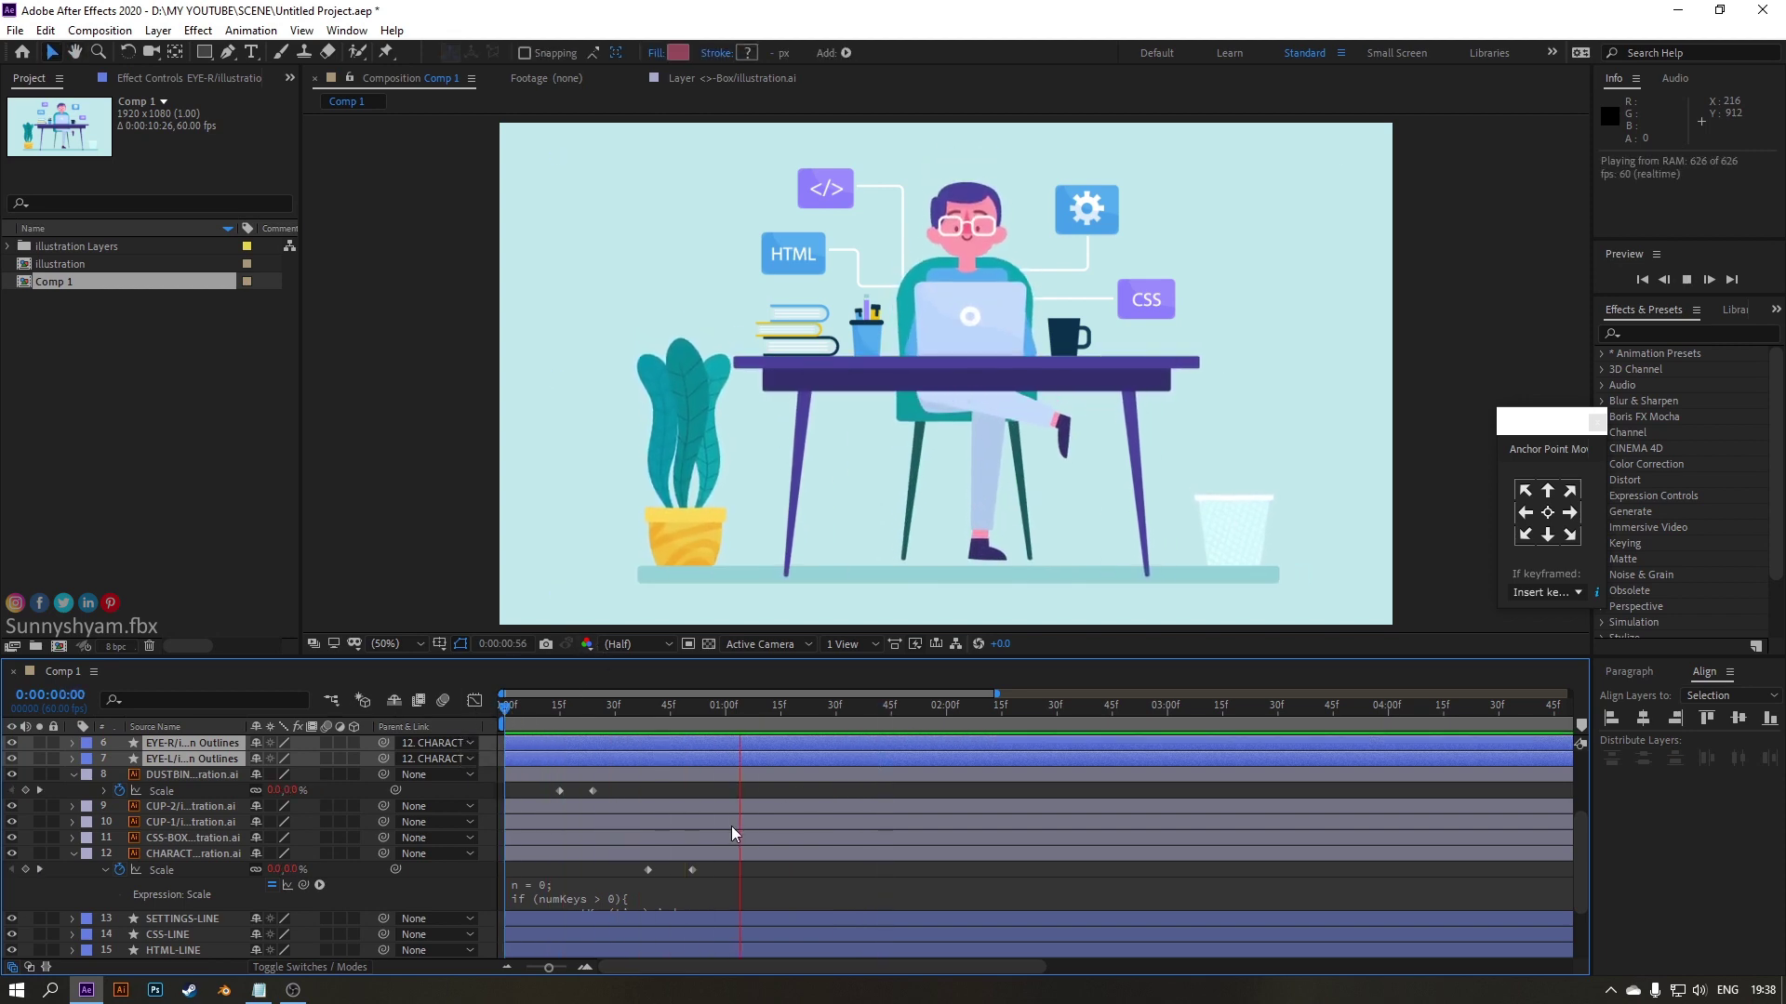
{"action": "key", "text": "space"}
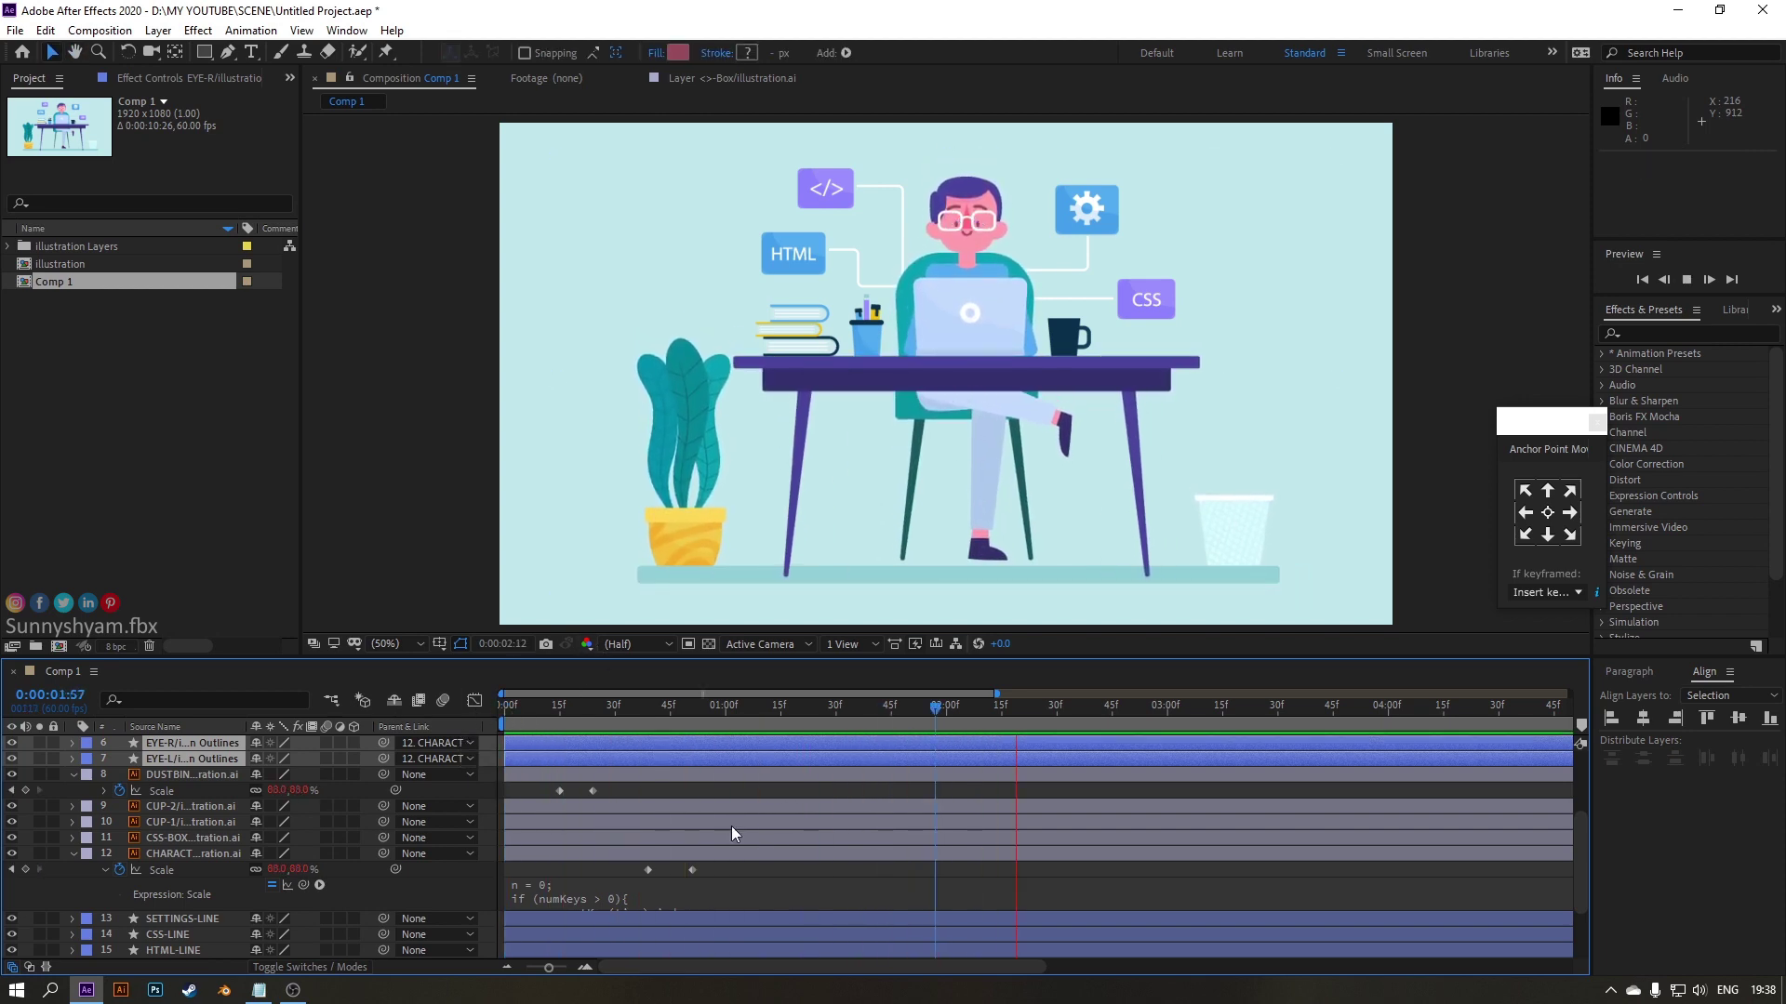
Collapse the DUSTBIN and CHARACTER layers' properties and glance at the bounce expression in Notepad
{"action": "left_click", "coordinate": [73, 776]}
{"action": "left_click", "coordinate": [74, 839]}
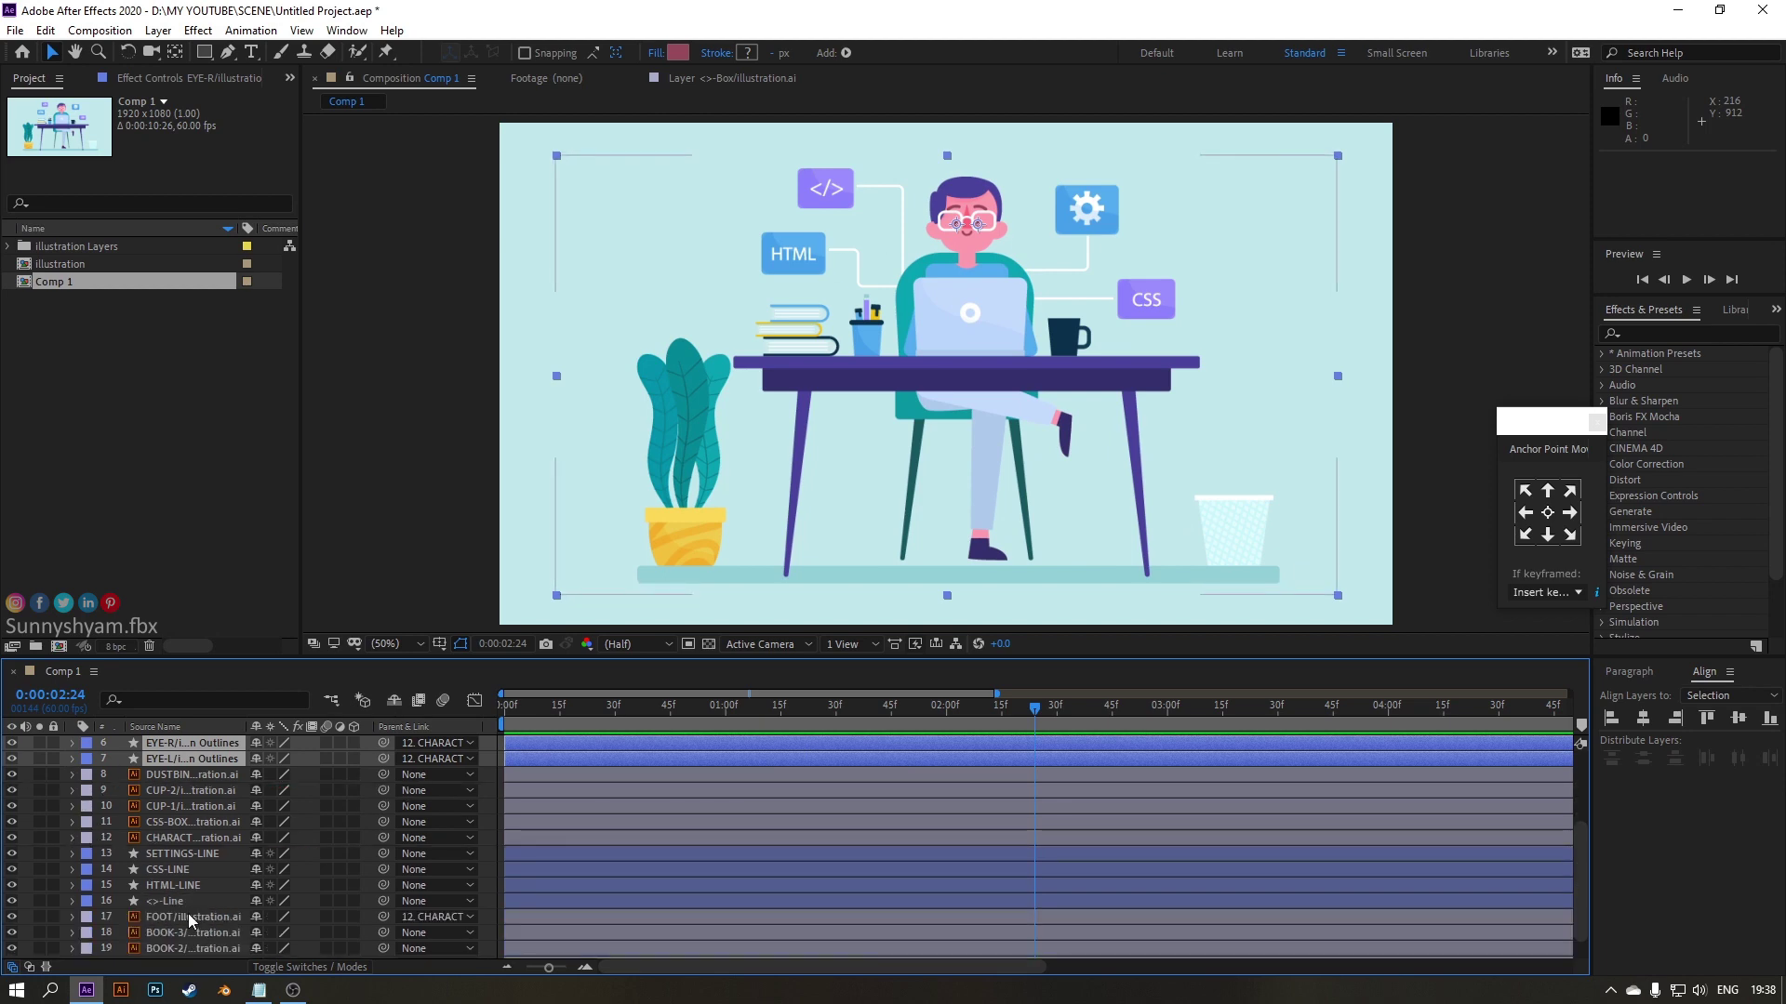
{"action": "left_click", "coordinate": [259, 990]}
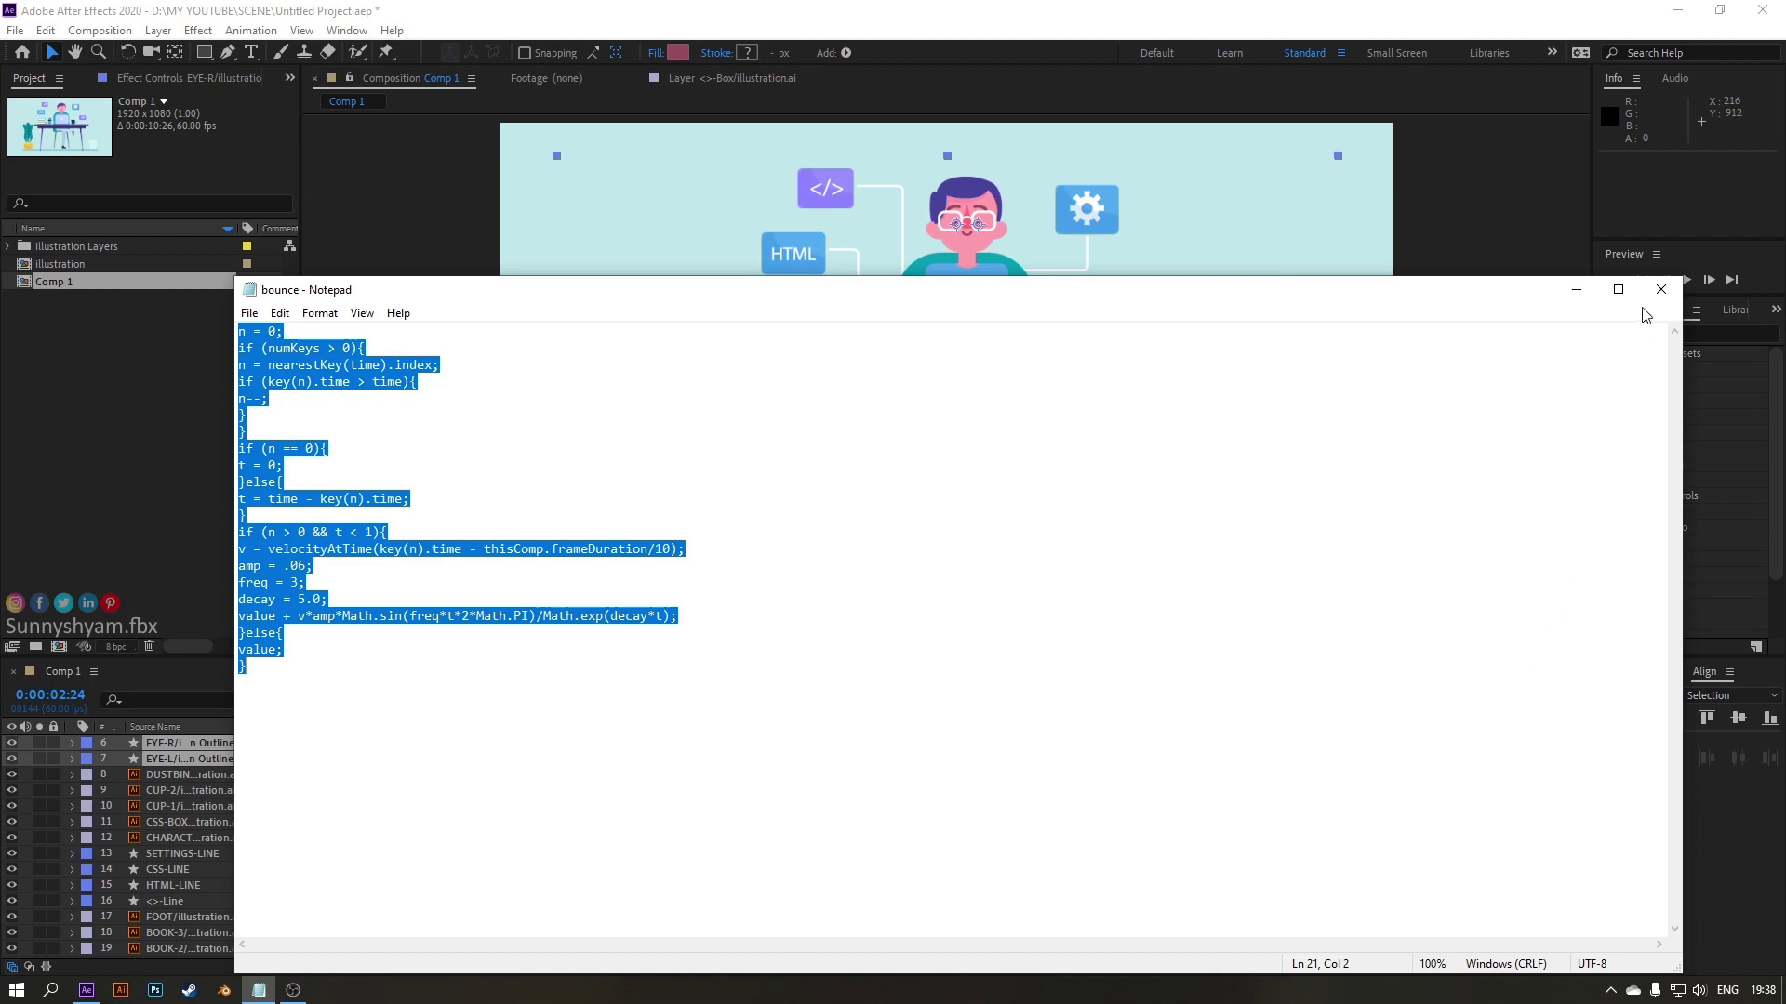
{"action": "left_click", "coordinate": [1577, 288]}
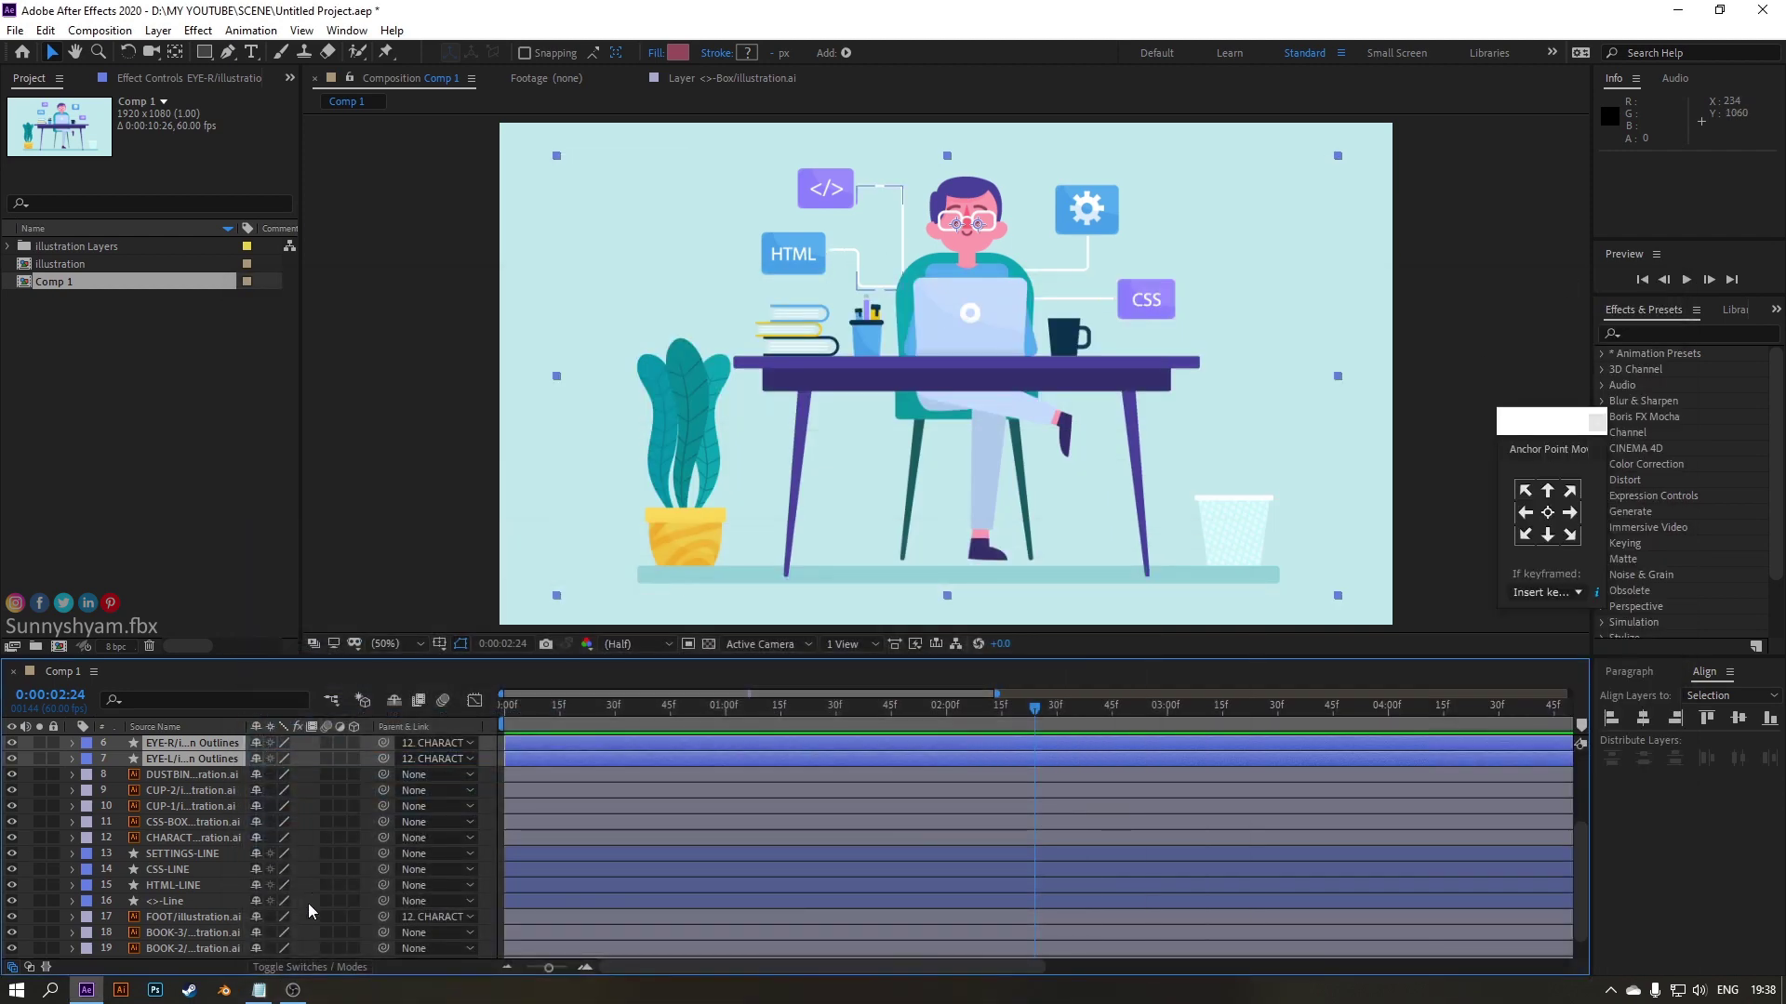
Add Position keyframes at 0:00:01:10 to the BOOK-1, BOOK-2 and BOOK-3 layers
{"action": "scroll", "coordinate": [229, 891], "scroll_direction": "down", "scroll_amount": 1}
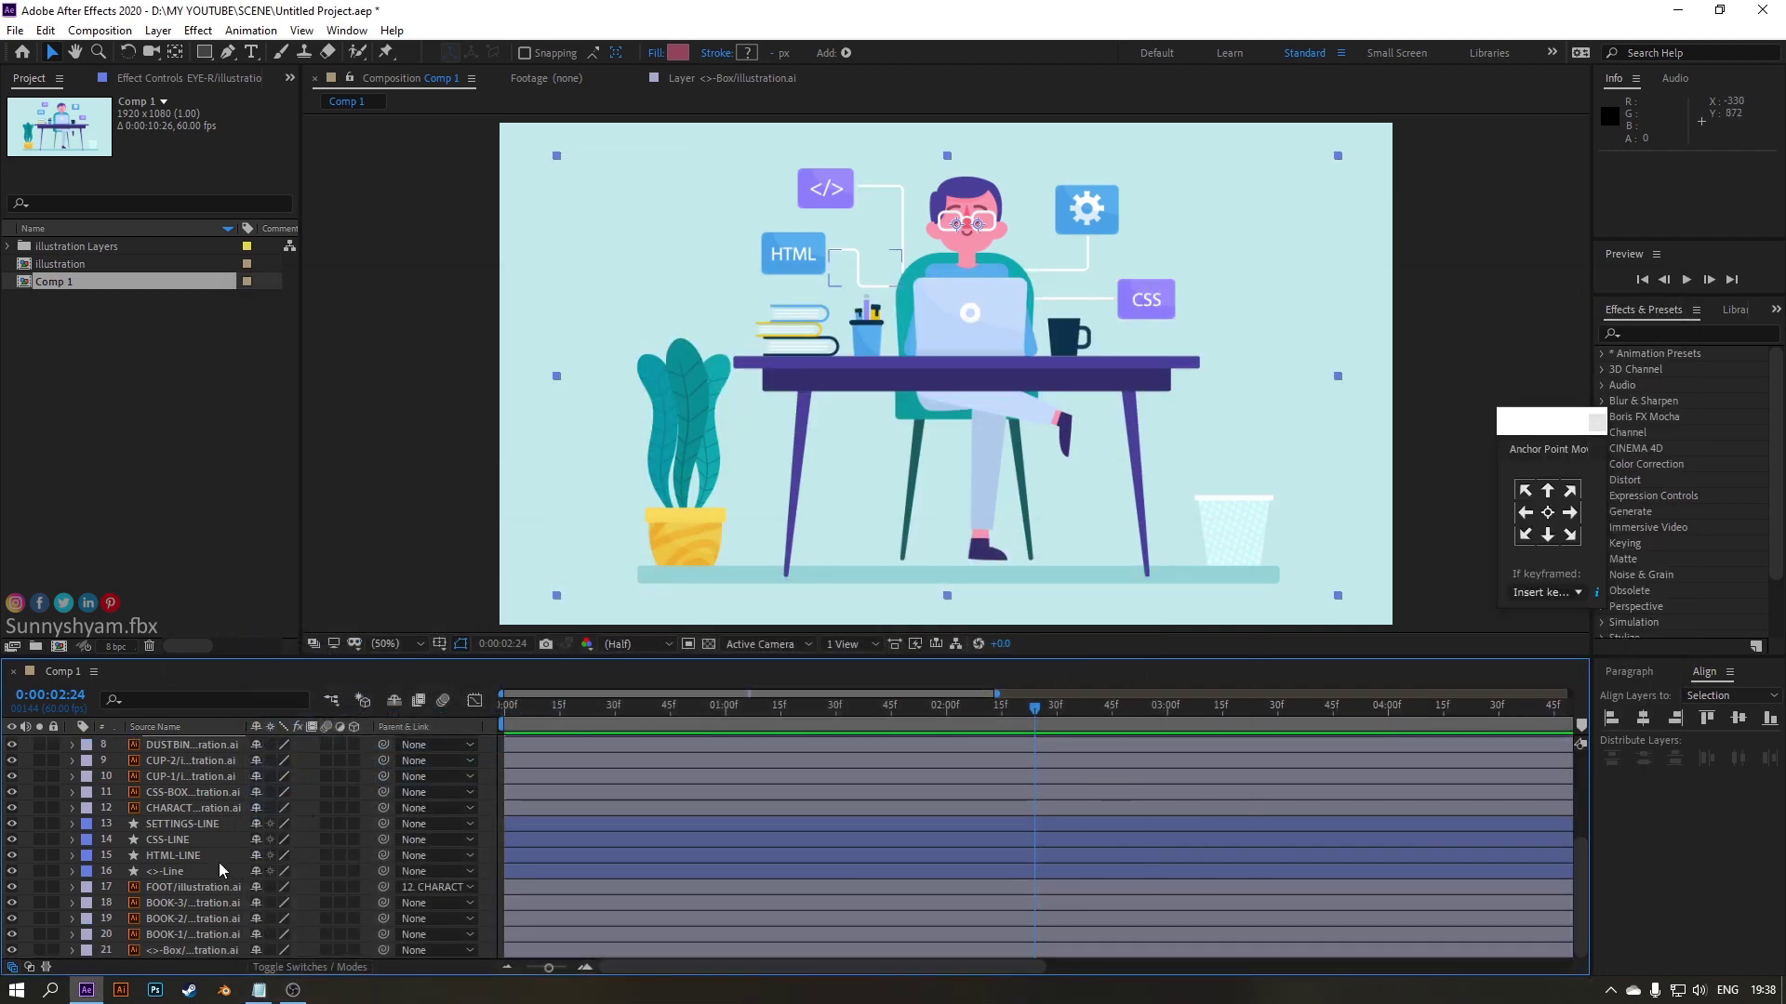
{"action": "left_click", "coordinate": [186, 934]}
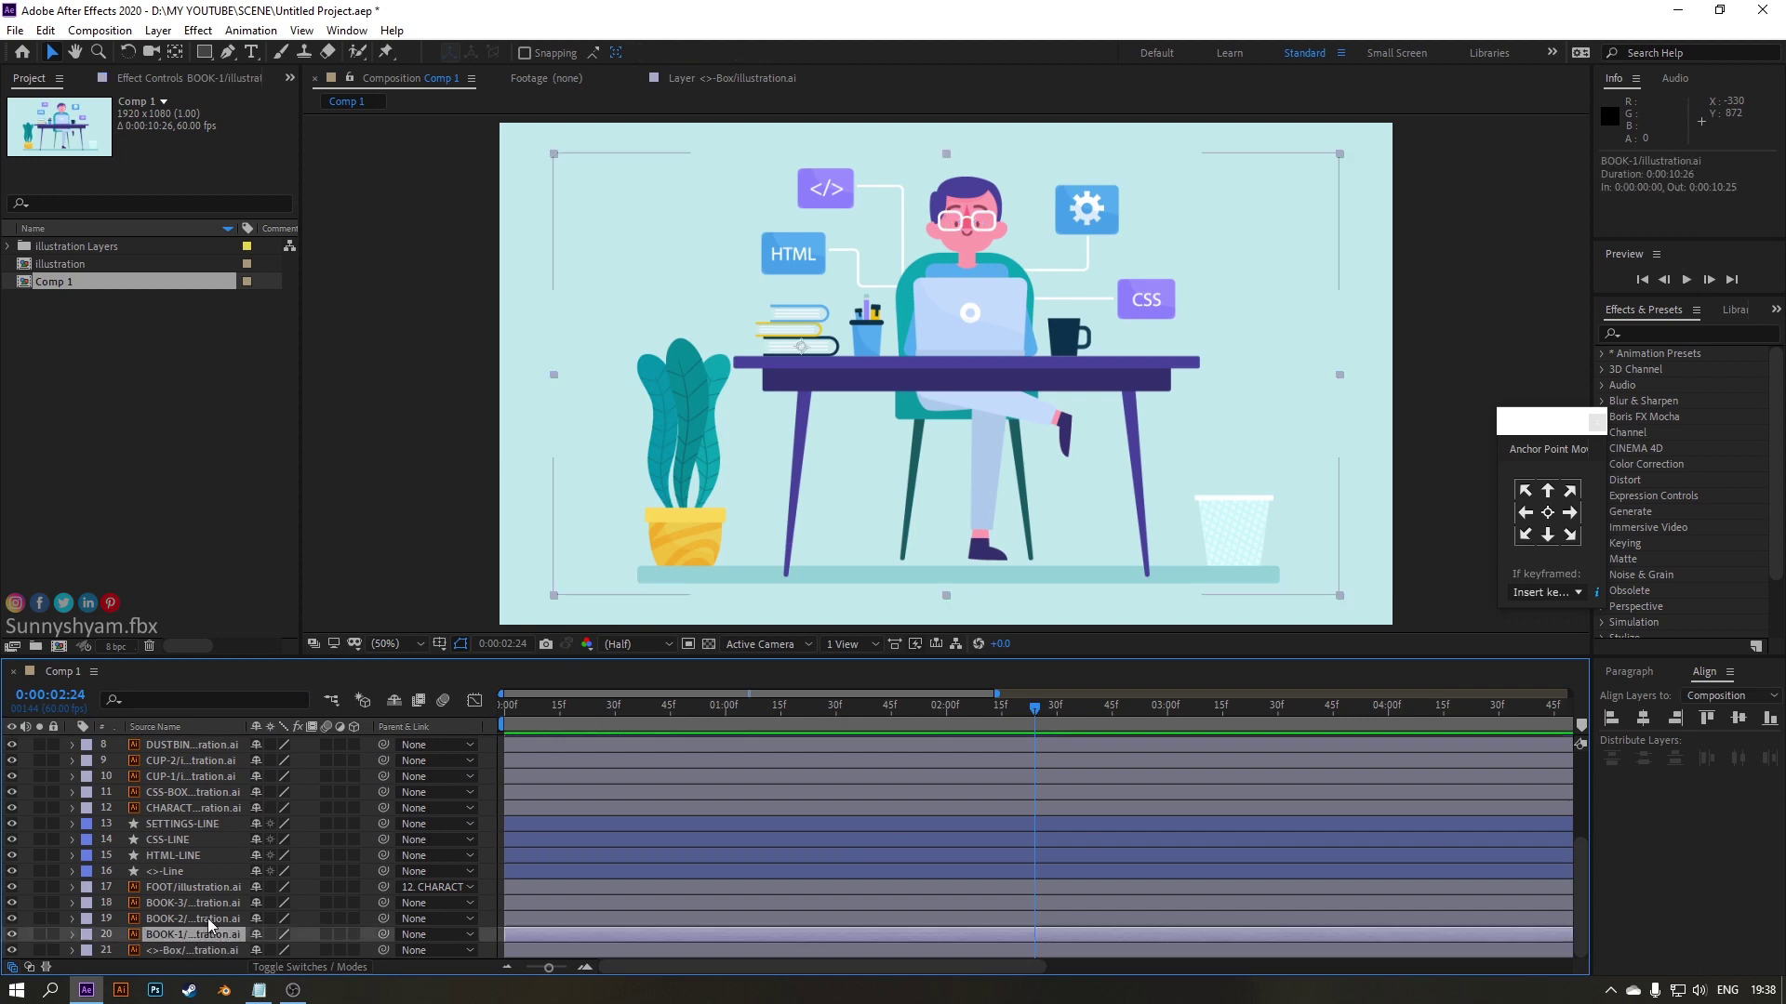
{"action": "left_click", "coordinate": [197, 901], "text": "shift"}
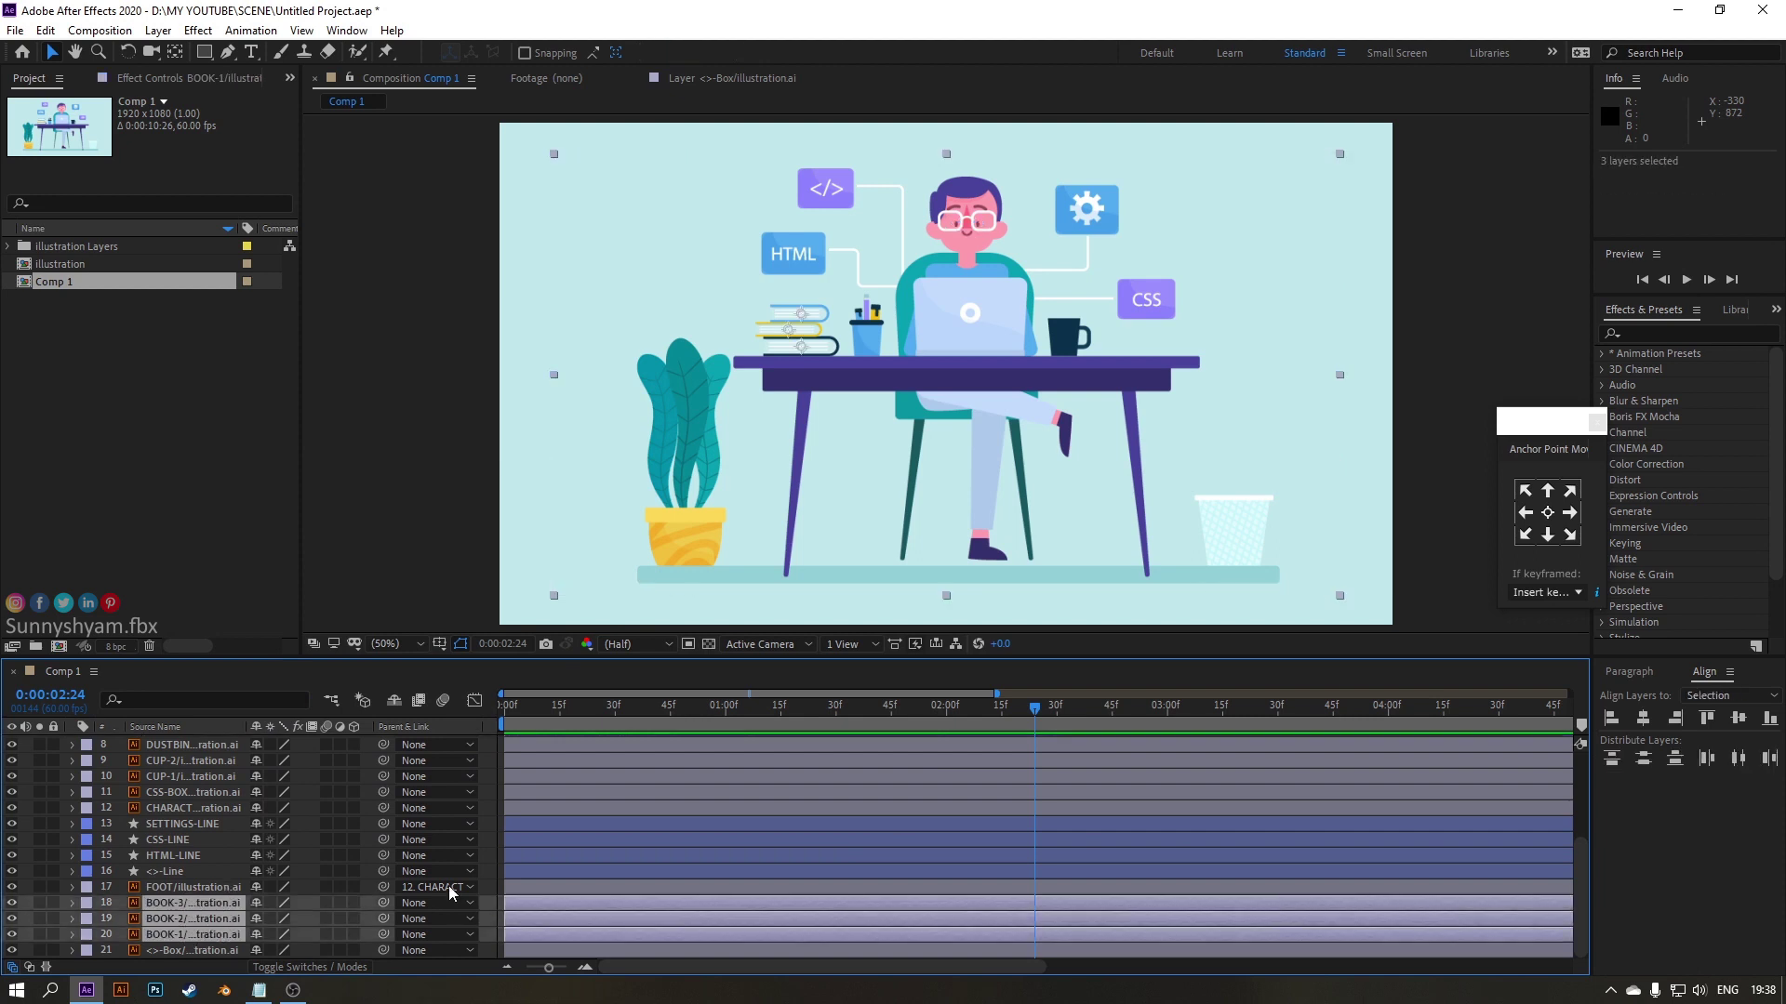
{"action": "left_click_drag", "start_coordinate": [696, 711], "coordinate": [818, 833]}
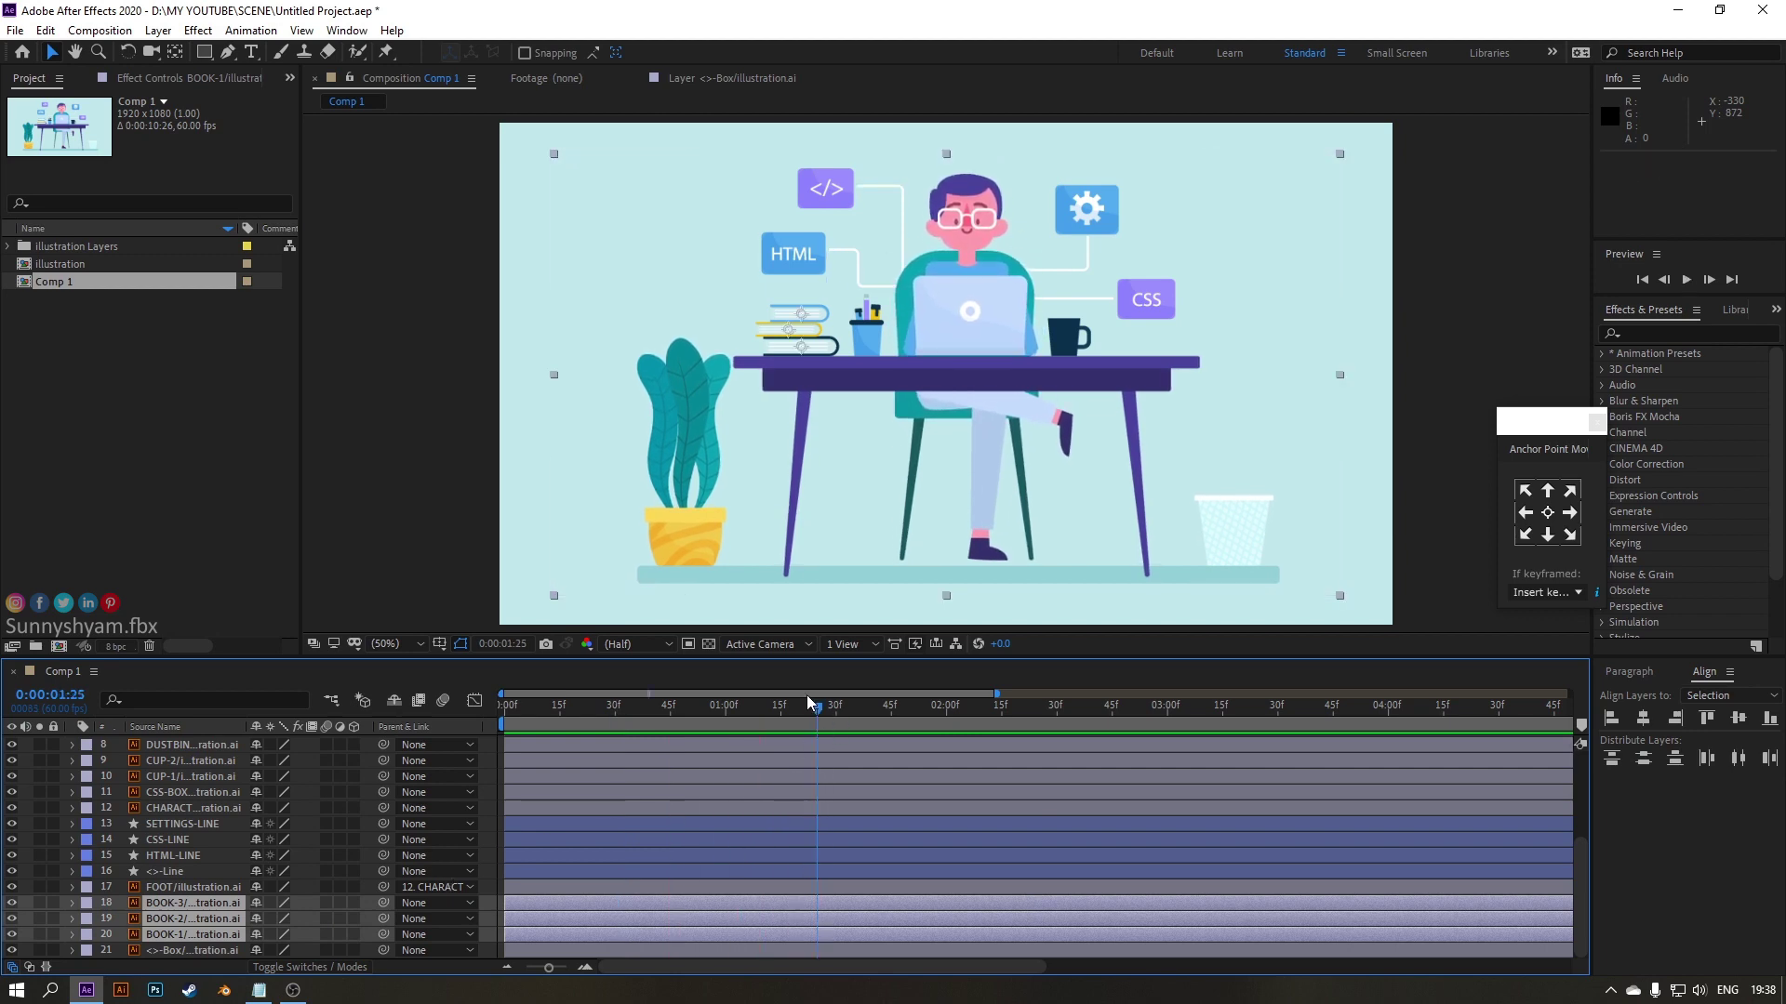
{"action": "key", "text": "space"}
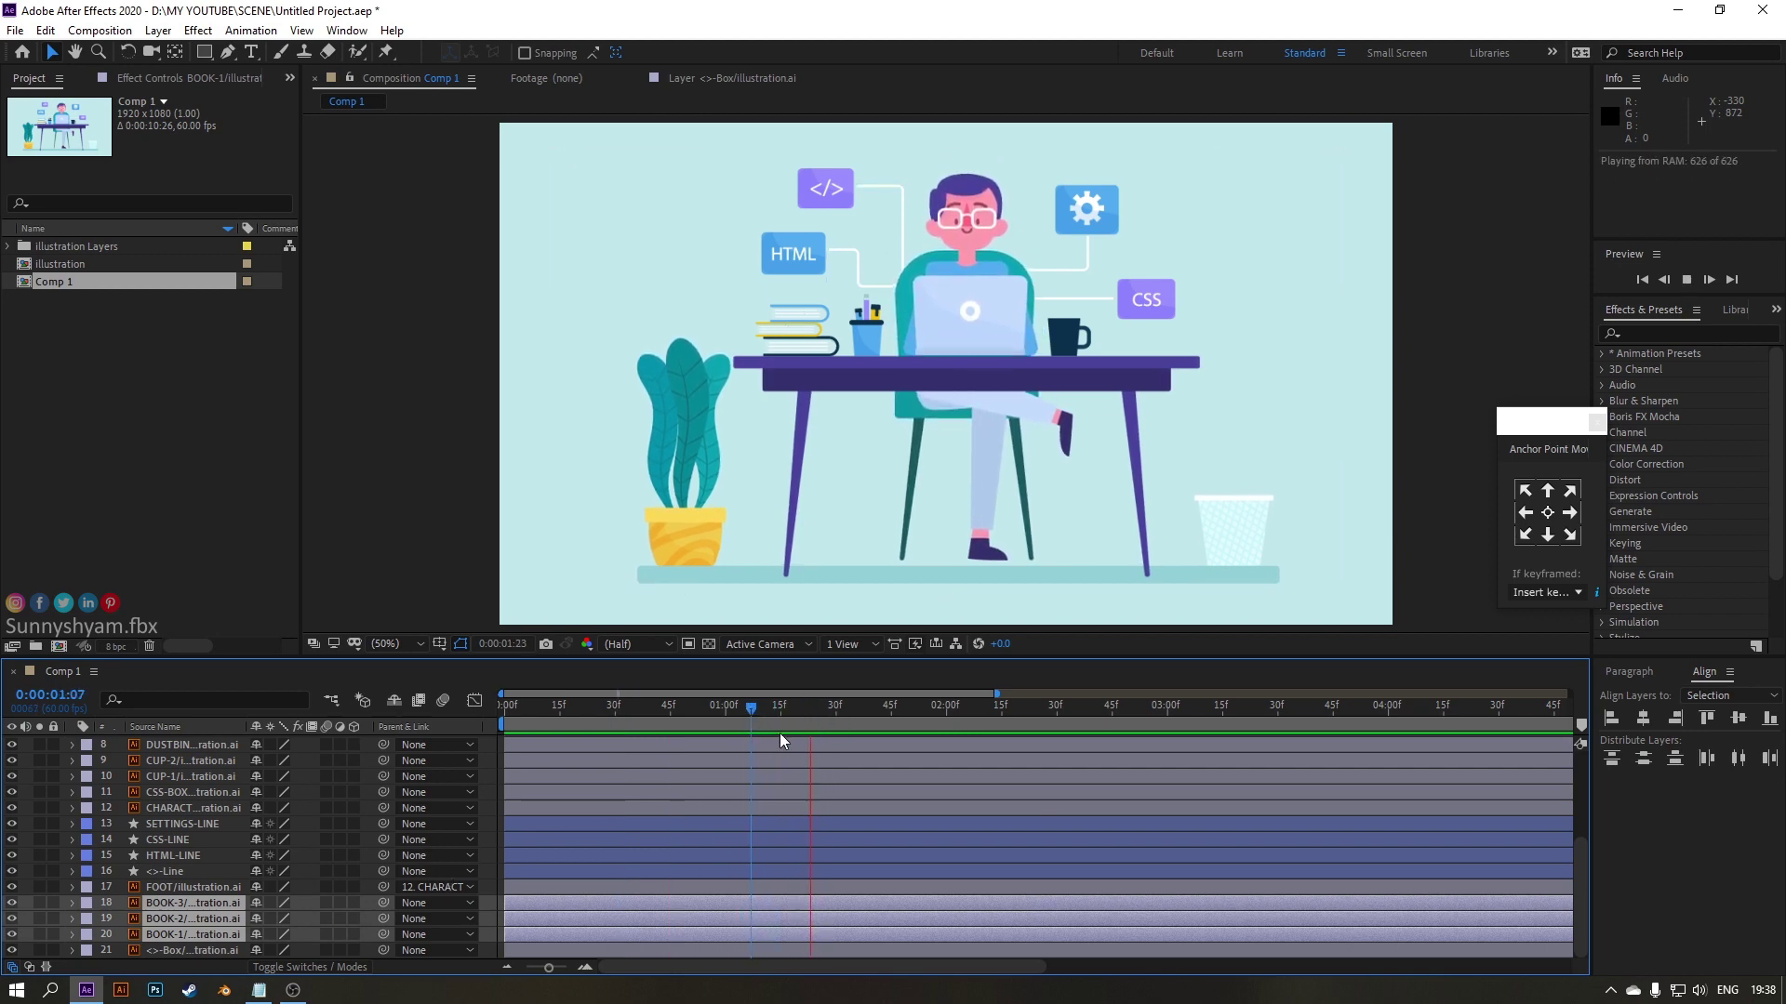
{"action": "key", "text": "space"}
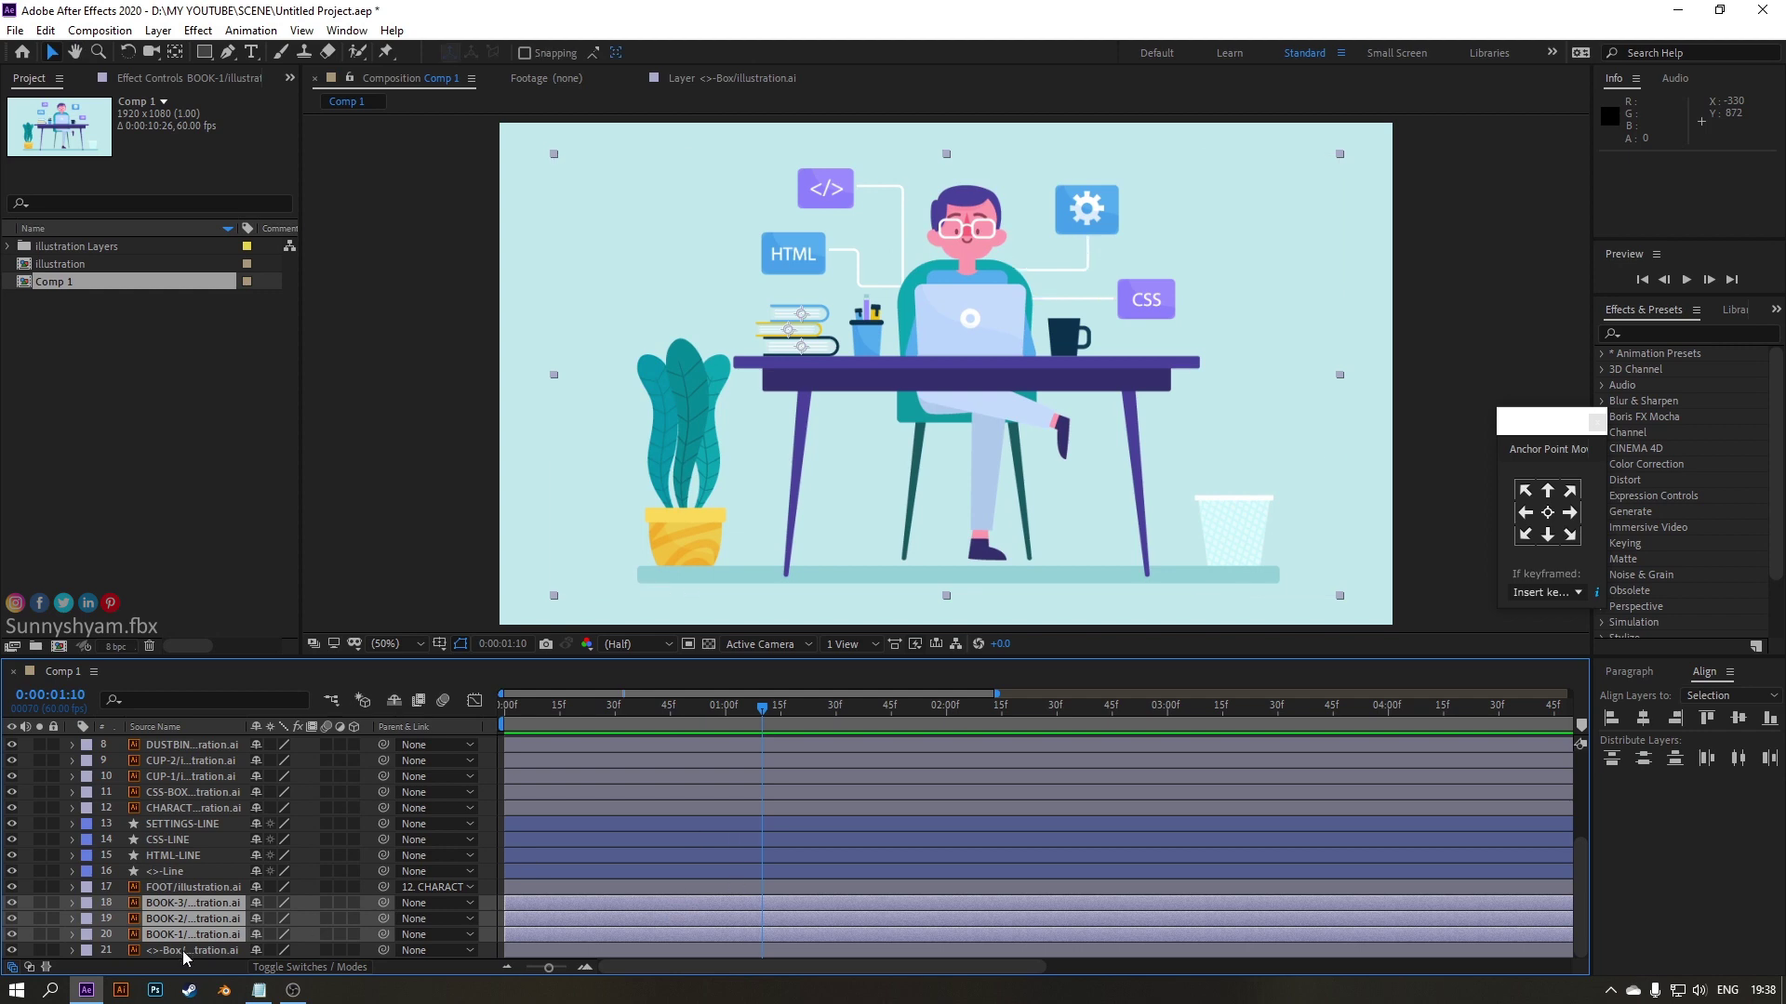
{"action": "key", "text": "p"}
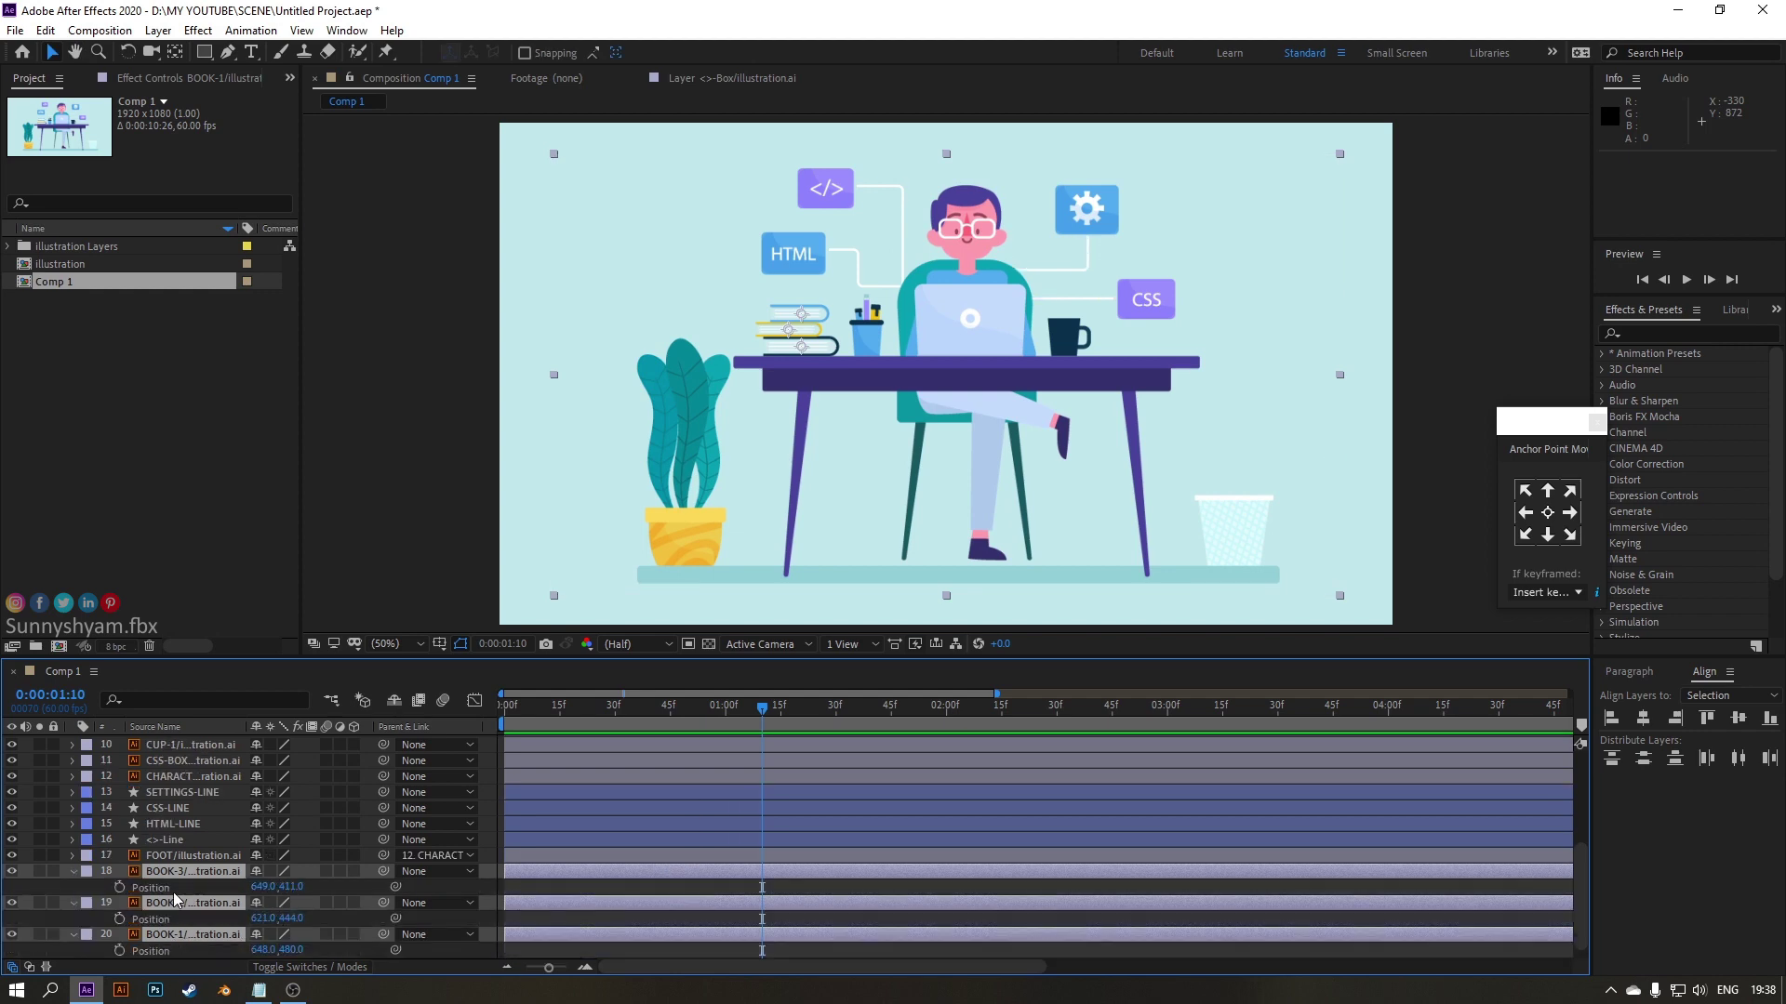
{"action": "left_click", "coordinate": [120, 888]}
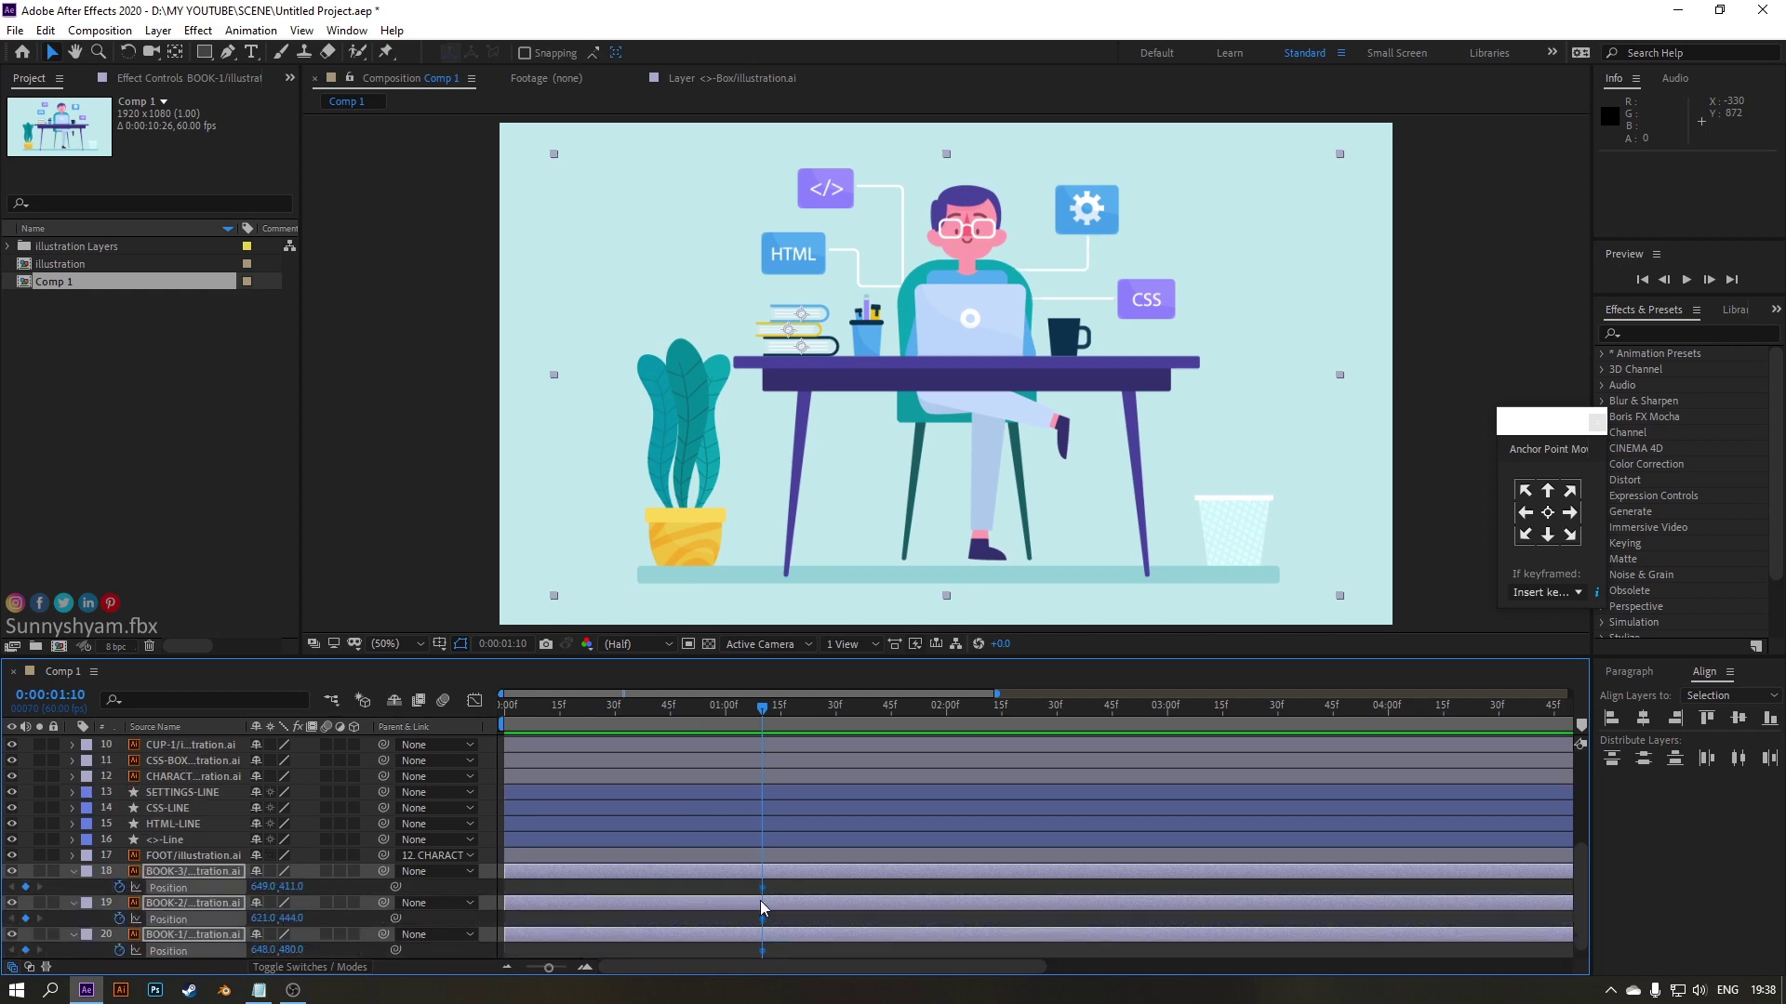
Move the books' Position keyframes to 0:00:01:24, raise the books above the frame at 0:00:01:10 (BOOK-3 Y to -98) and preview
{"action": "left_click_drag", "start_coordinate": [765, 897], "coordinate": [815, 886]}
{"action": "left_click_drag", "start_coordinate": [279, 886], "coordinate": [5, 721]}
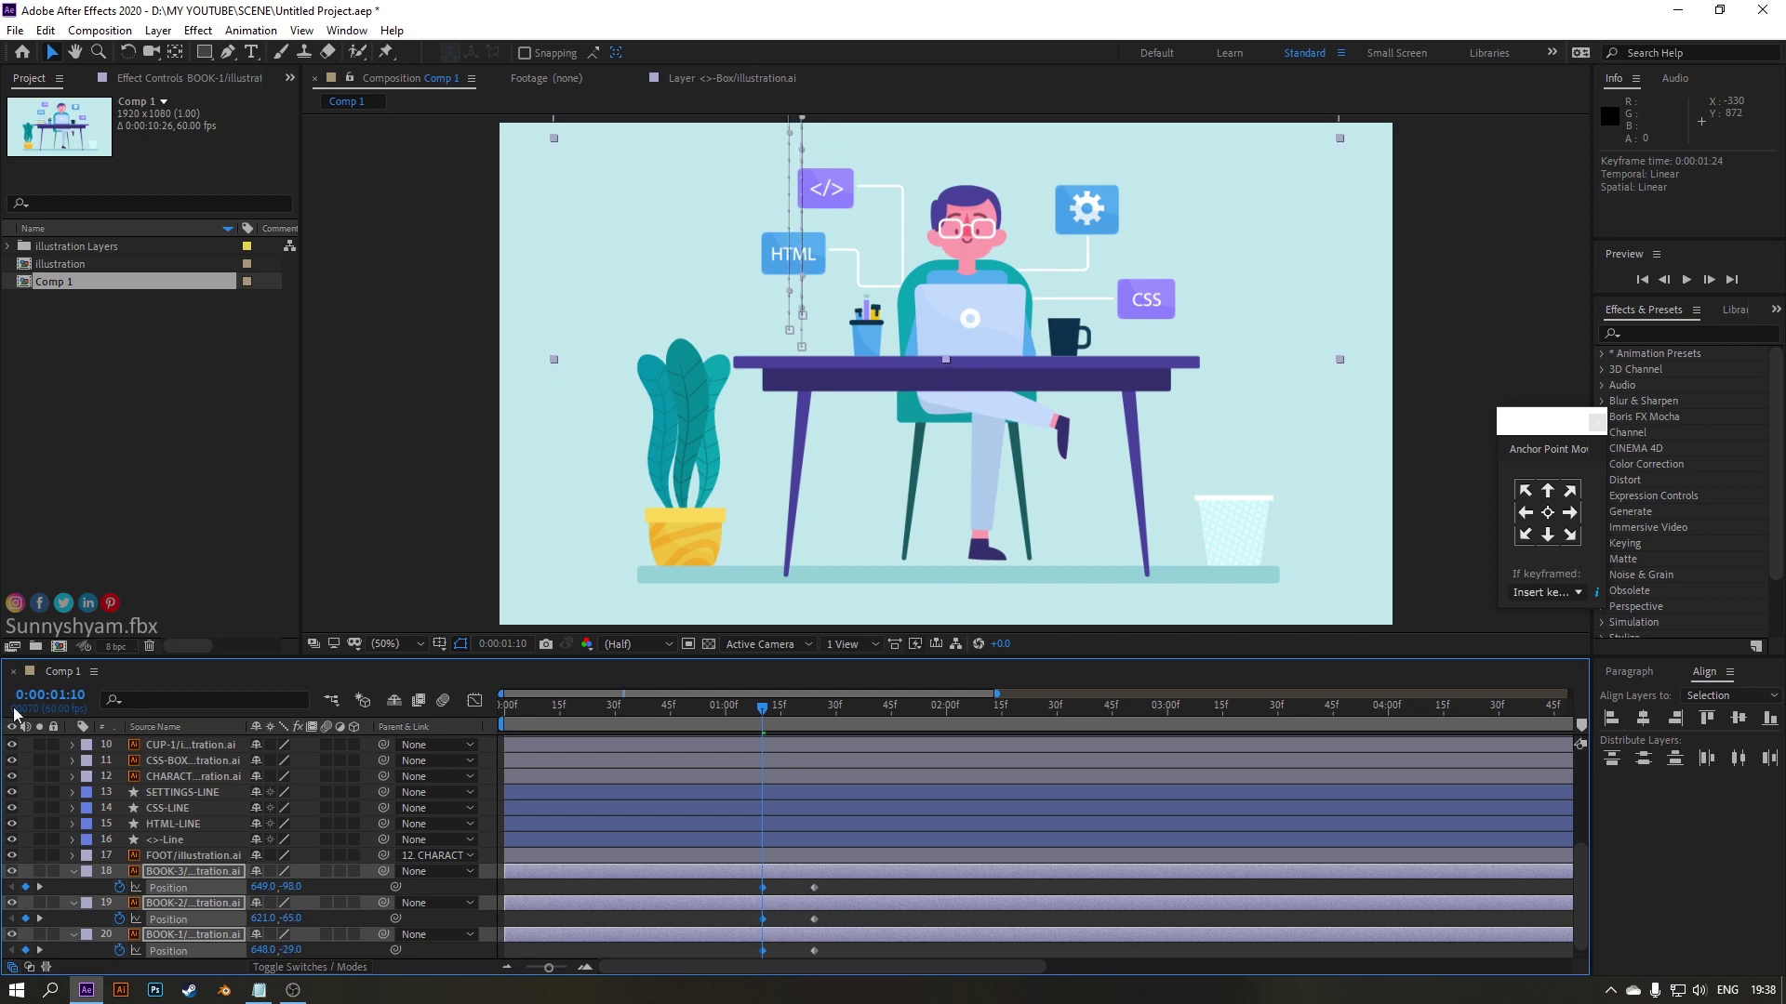
{"action": "key", "text": "space"}
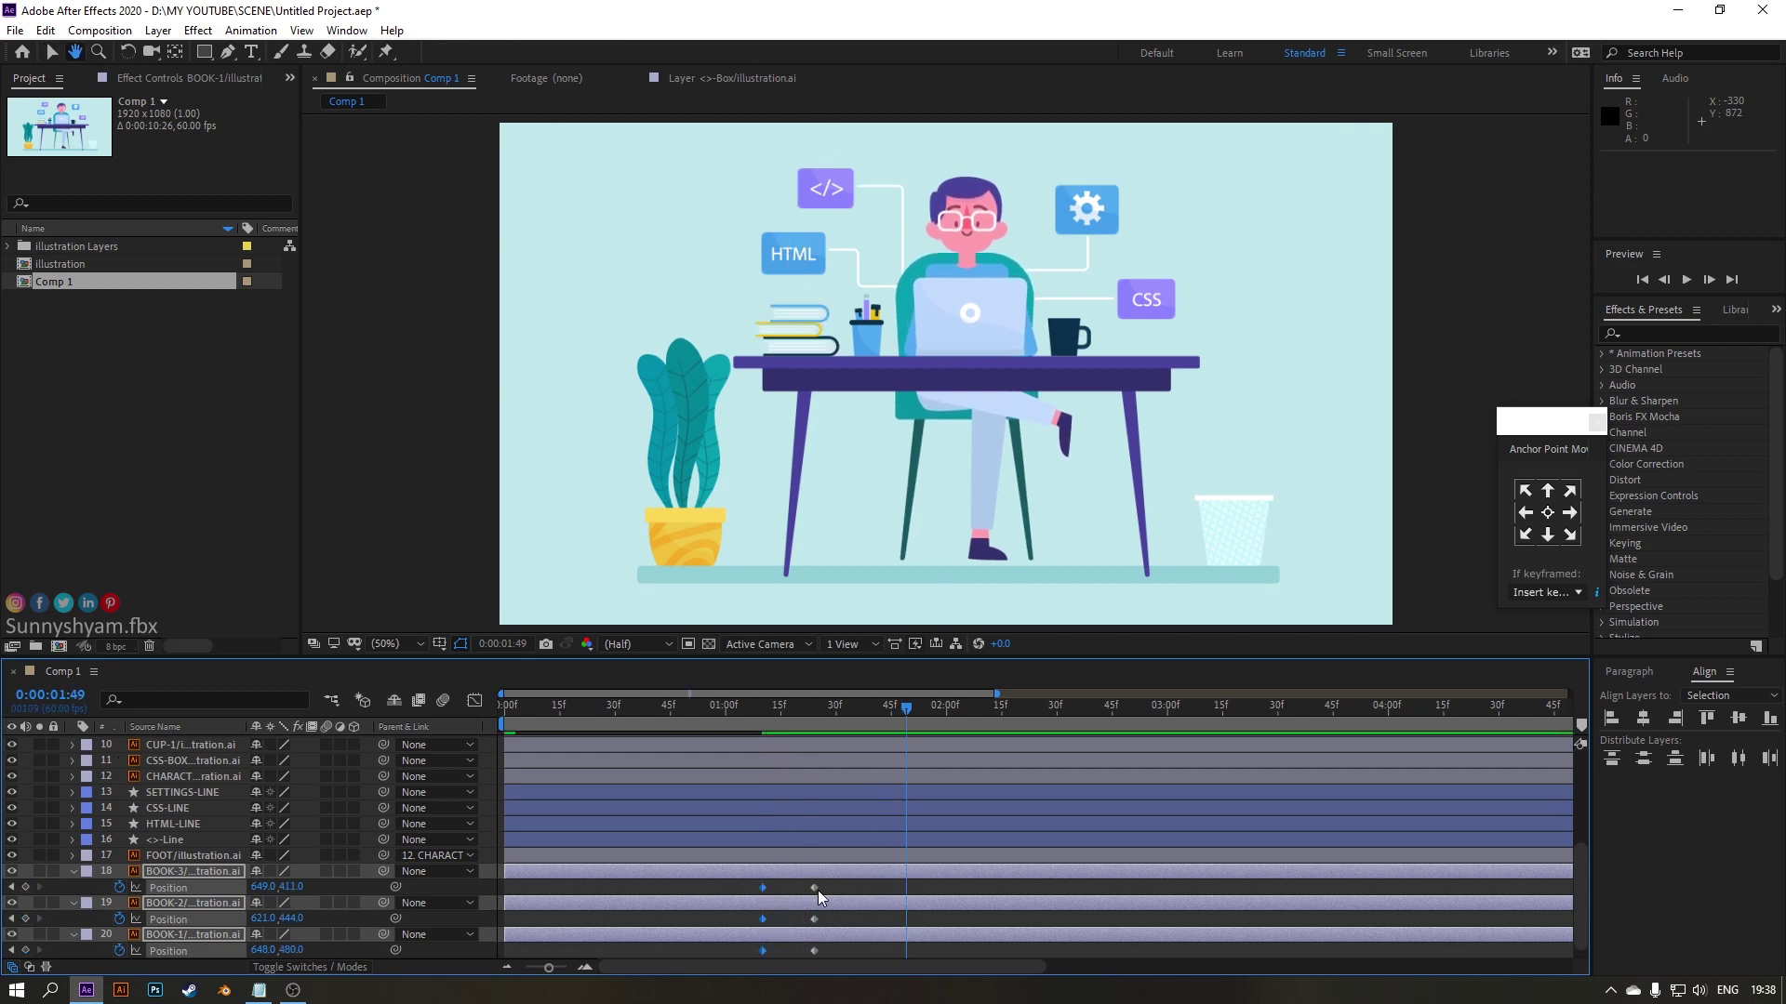
Apply Easy Ease to all Position keyframes of the three books and preview their drop
{"action": "left_click_drag", "start_coordinate": [833, 889], "coordinate": [704, 958]}
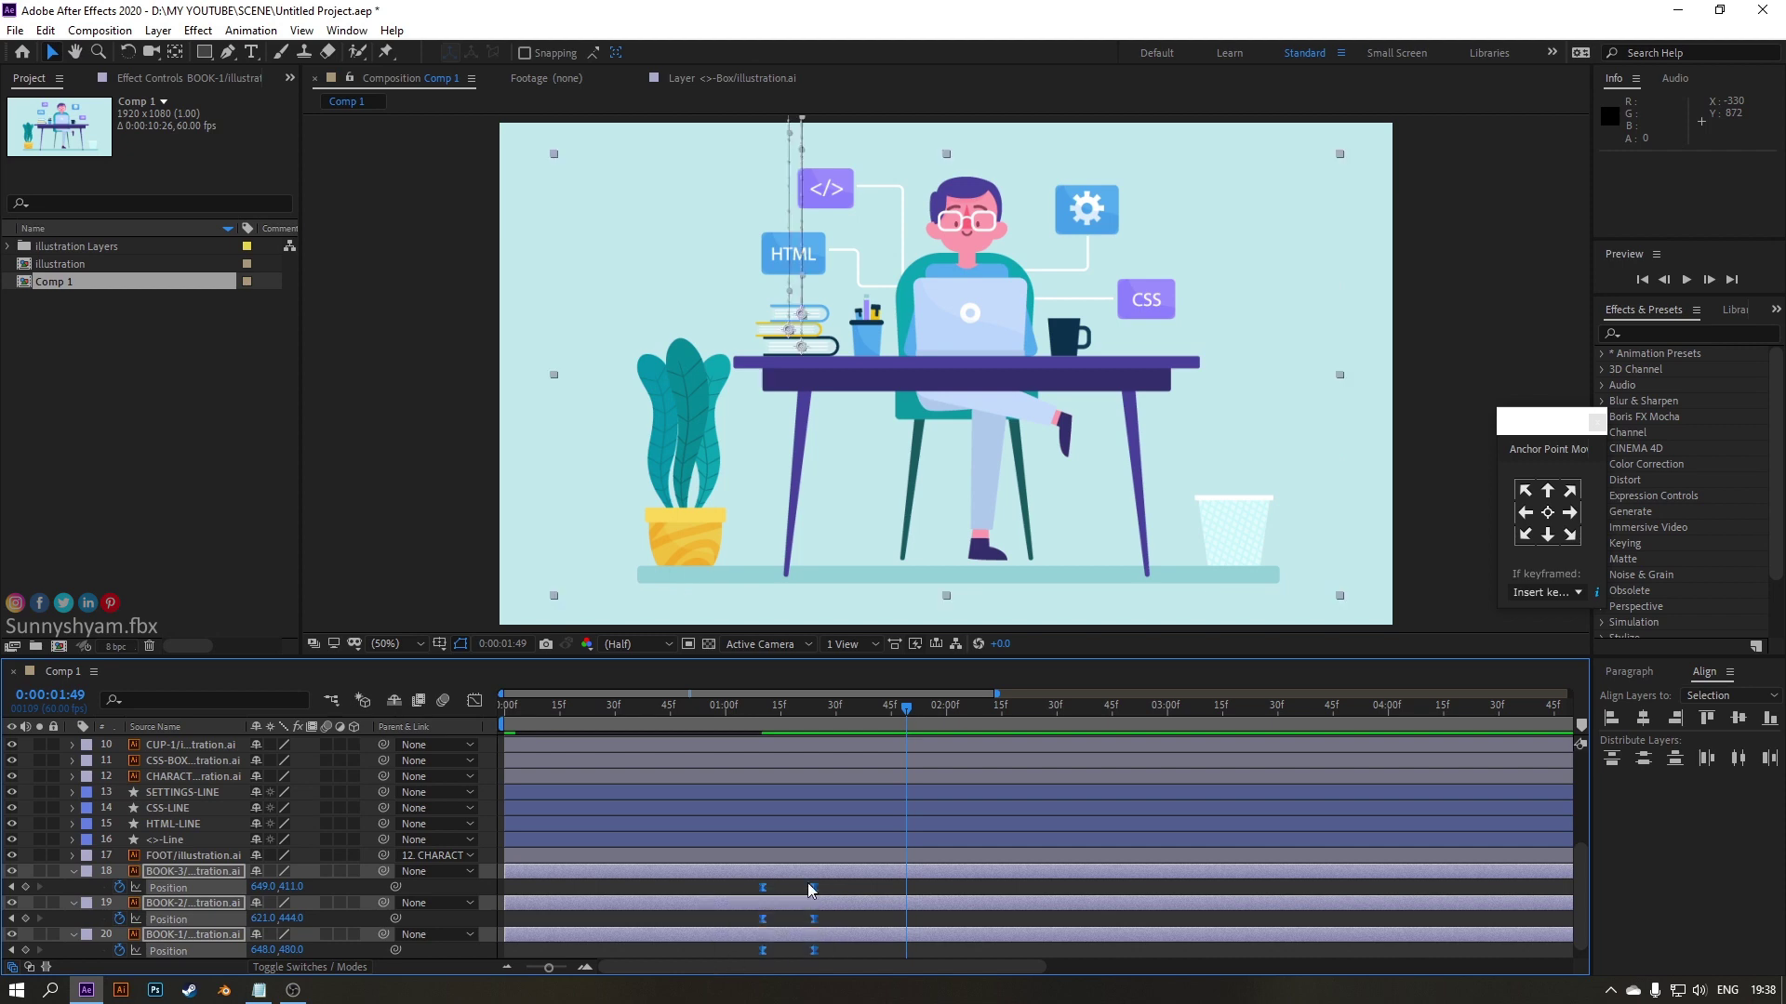
{"action": "key", "text": "F9"}
{"action": "key", "text": "space"}
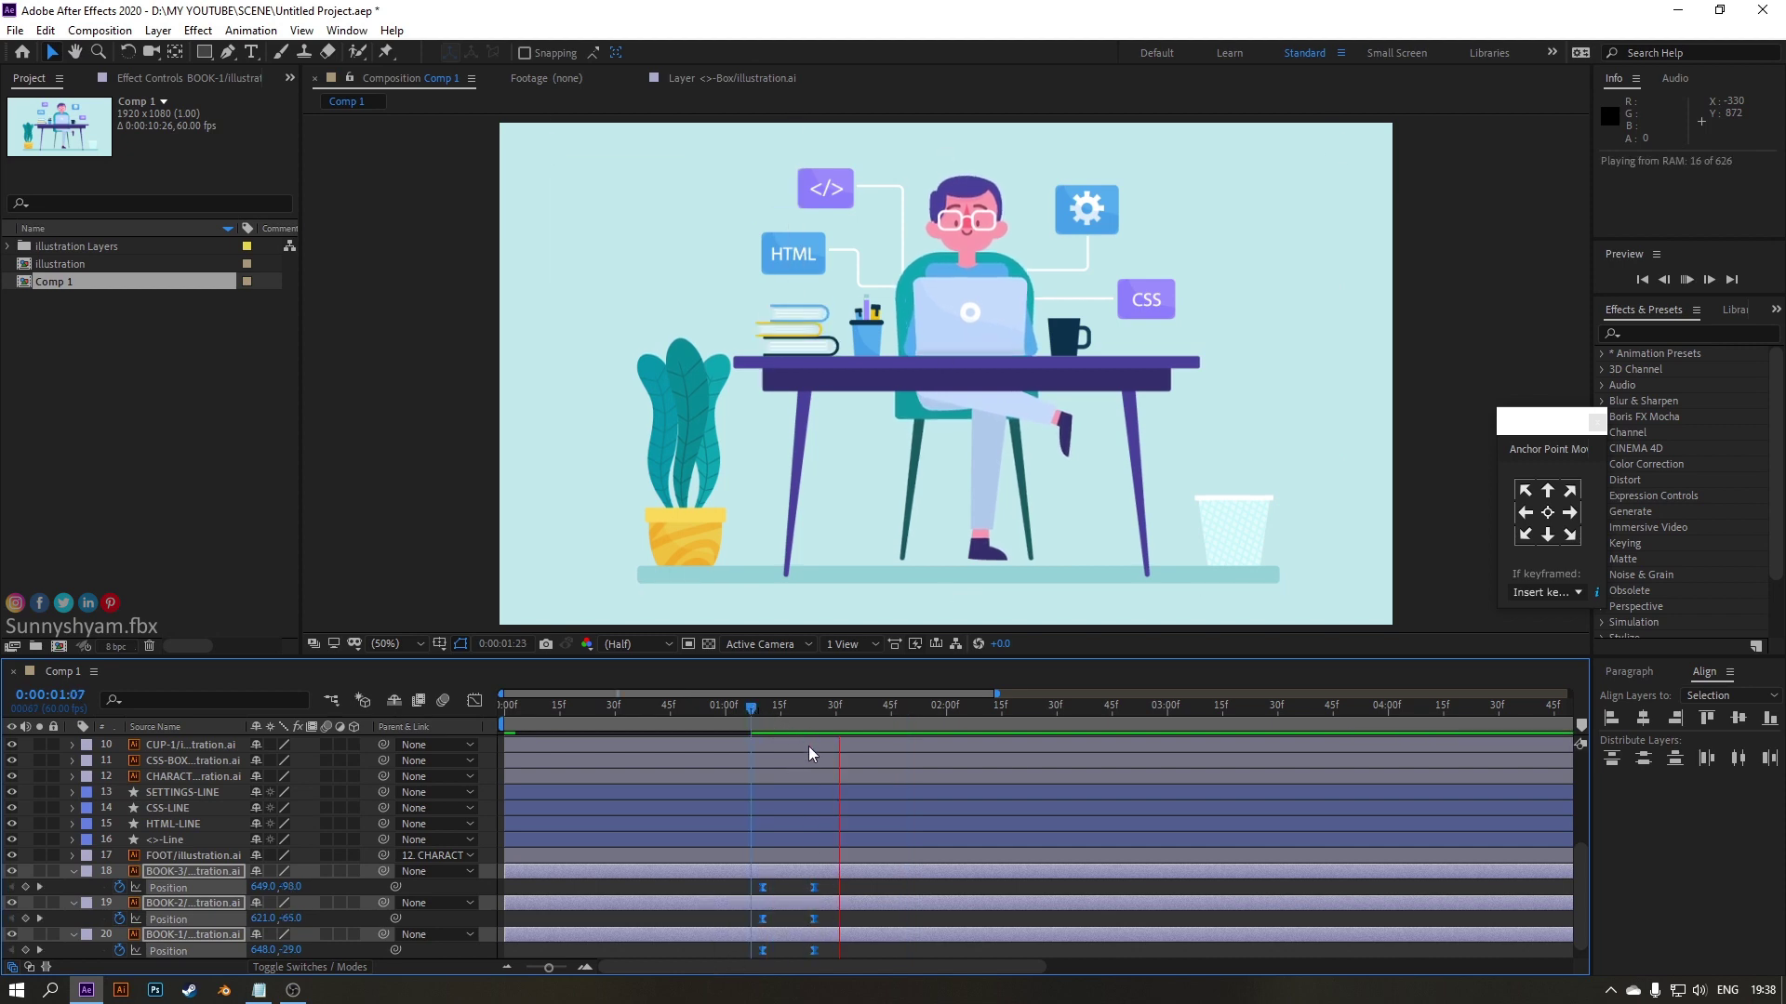
{"action": "key", "text": "space"}
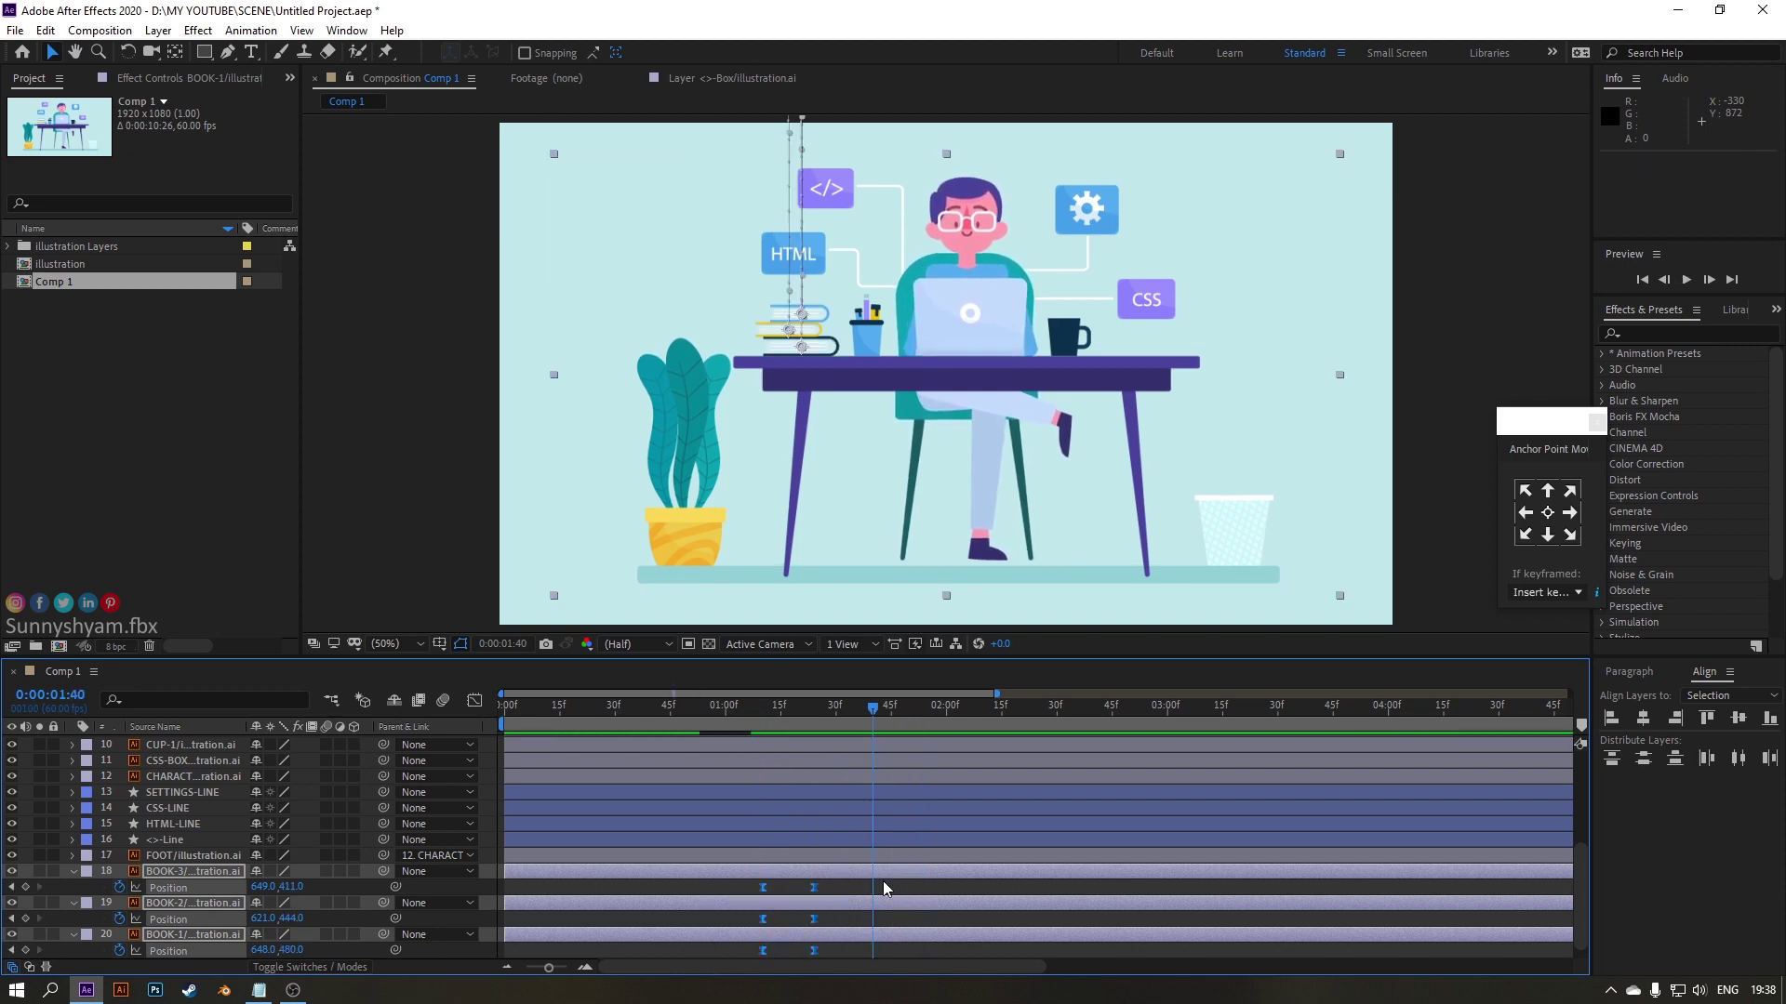
Move the three books' end Position keyframes to about 0:00:01:28 and preview the slower drop
{"action": "left_click_drag", "start_coordinate": [842, 888], "coordinate": [791, 956]}
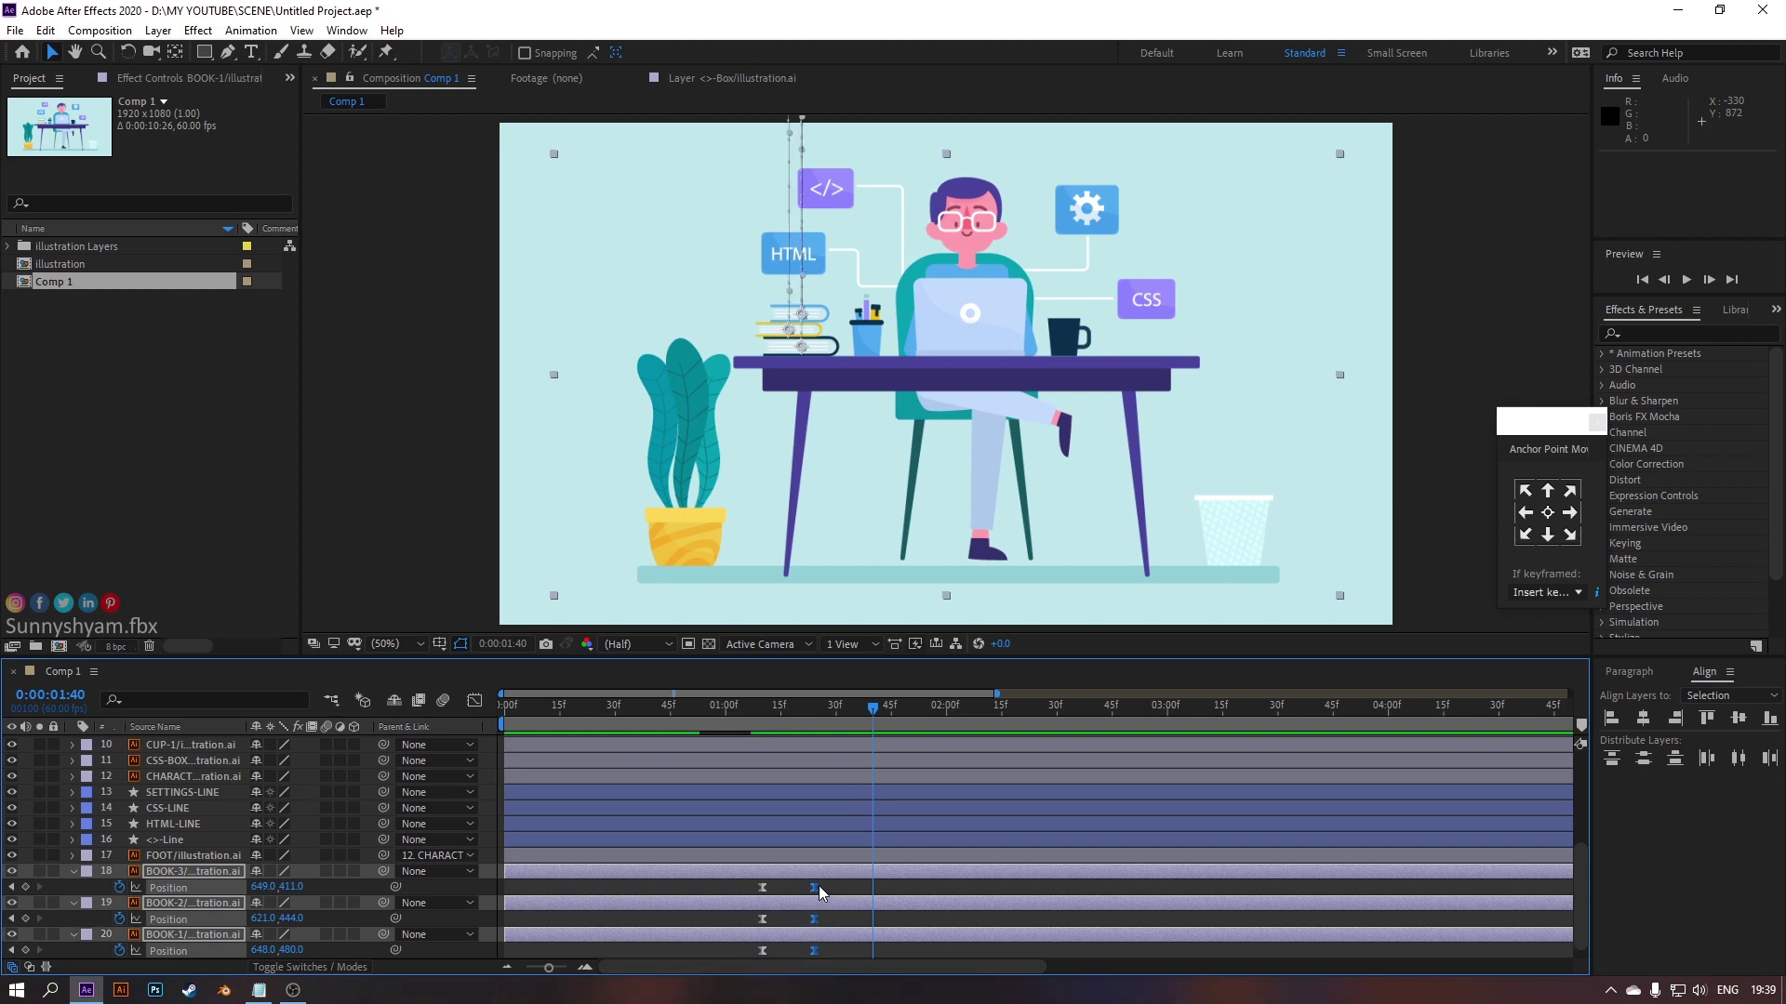
{"action": "left_click_drag", "start_coordinate": [819, 885], "coordinate": [824, 890]}
{"action": "left_click_drag", "start_coordinate": [756, 714], "coordinate": [751, 711]}
{"action": "key", "text": "space"}
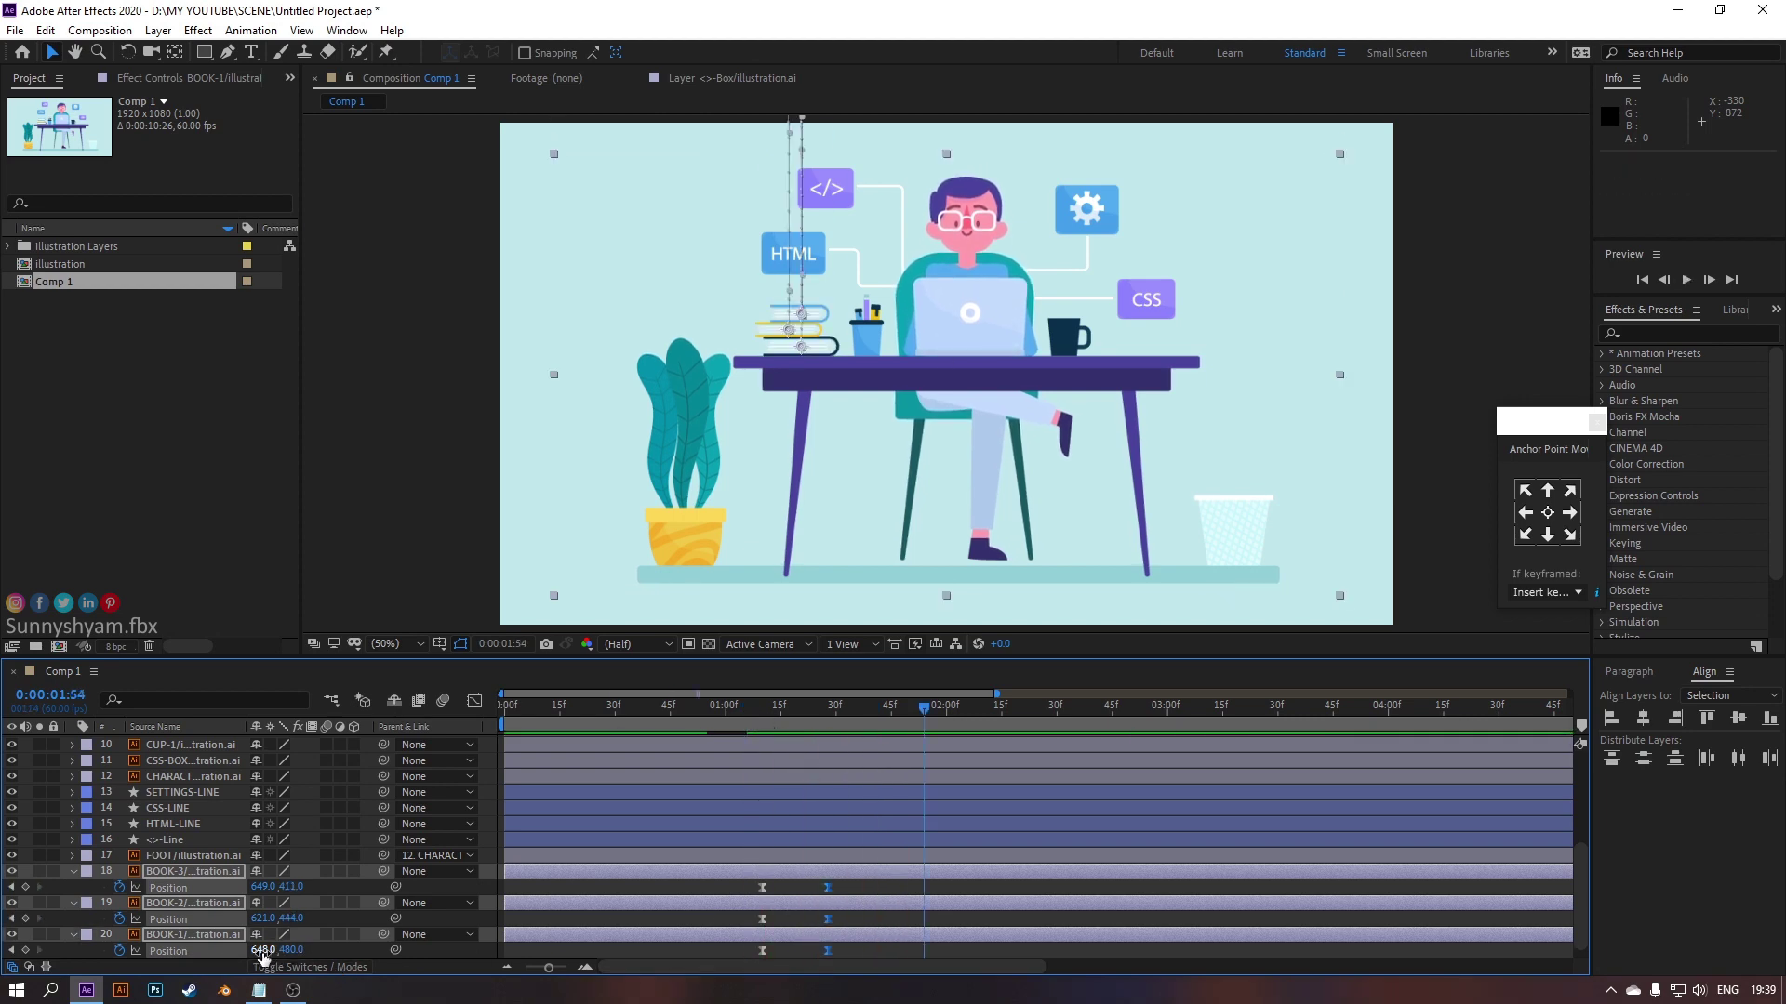
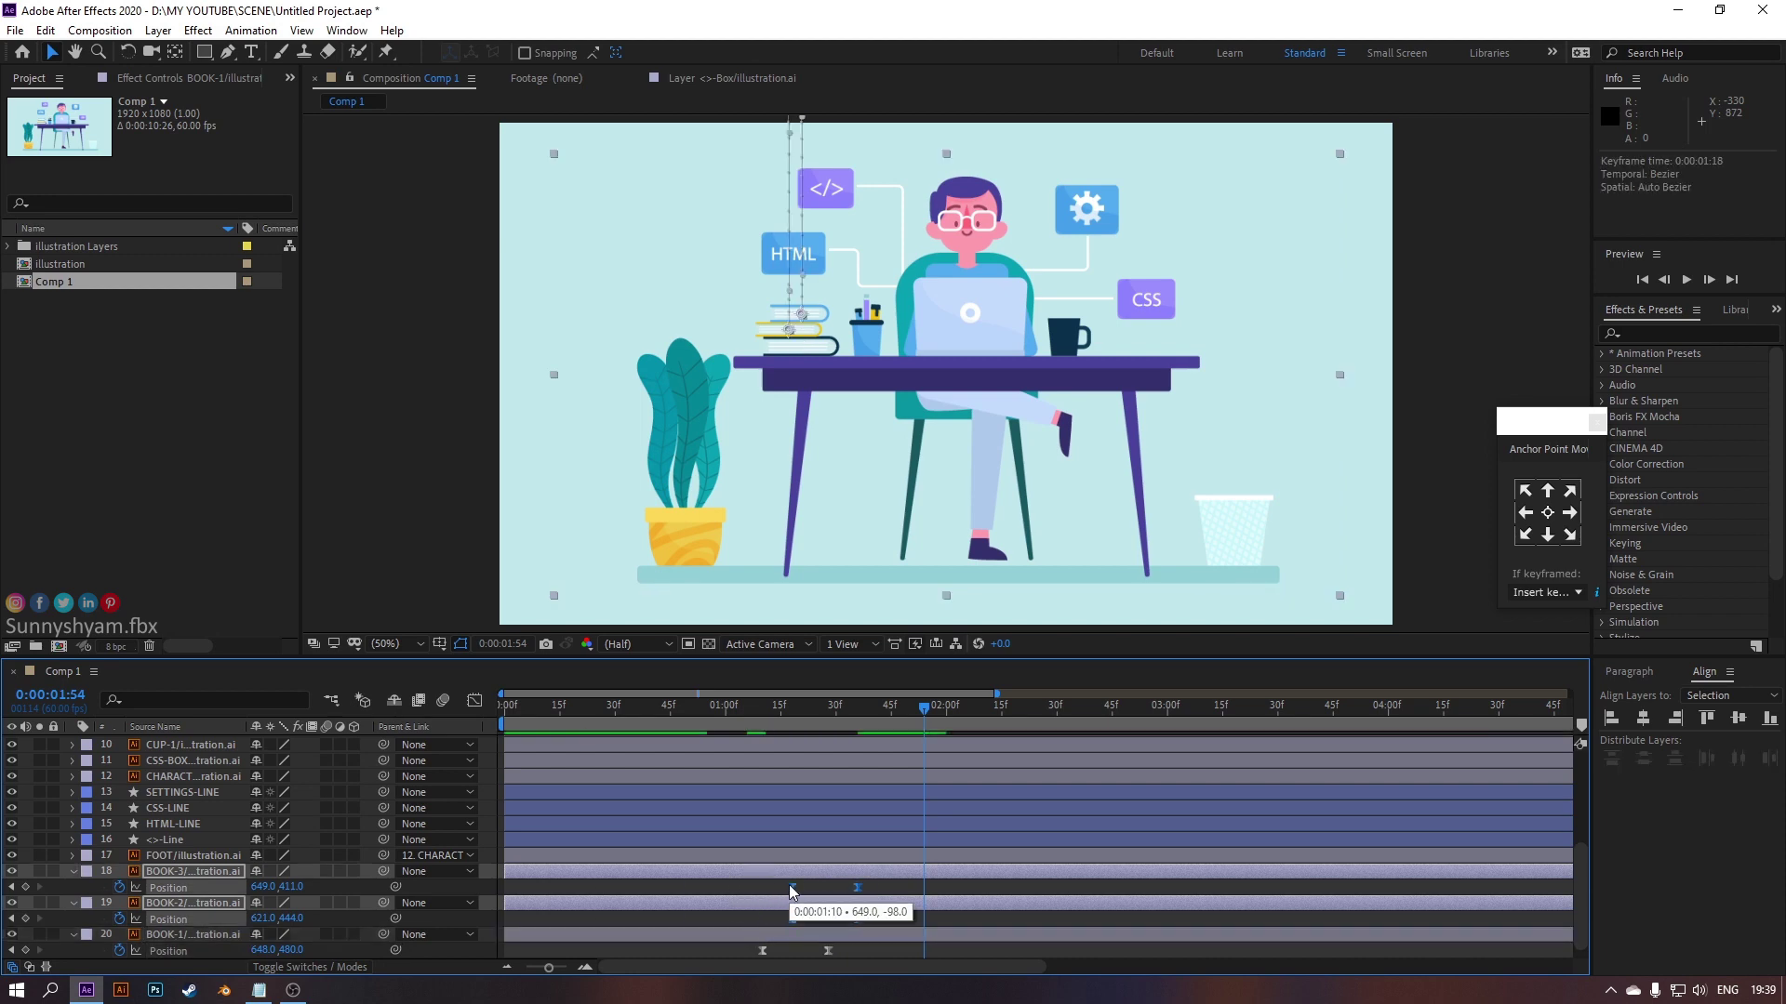
Stagger the books' drops by starting BOOK-2's Position keyframes at 0:00:01:16 and BOOK-3's at about 0:00:01:22, and preview
{"action": "left_click", "coordinate": [890, 893]}
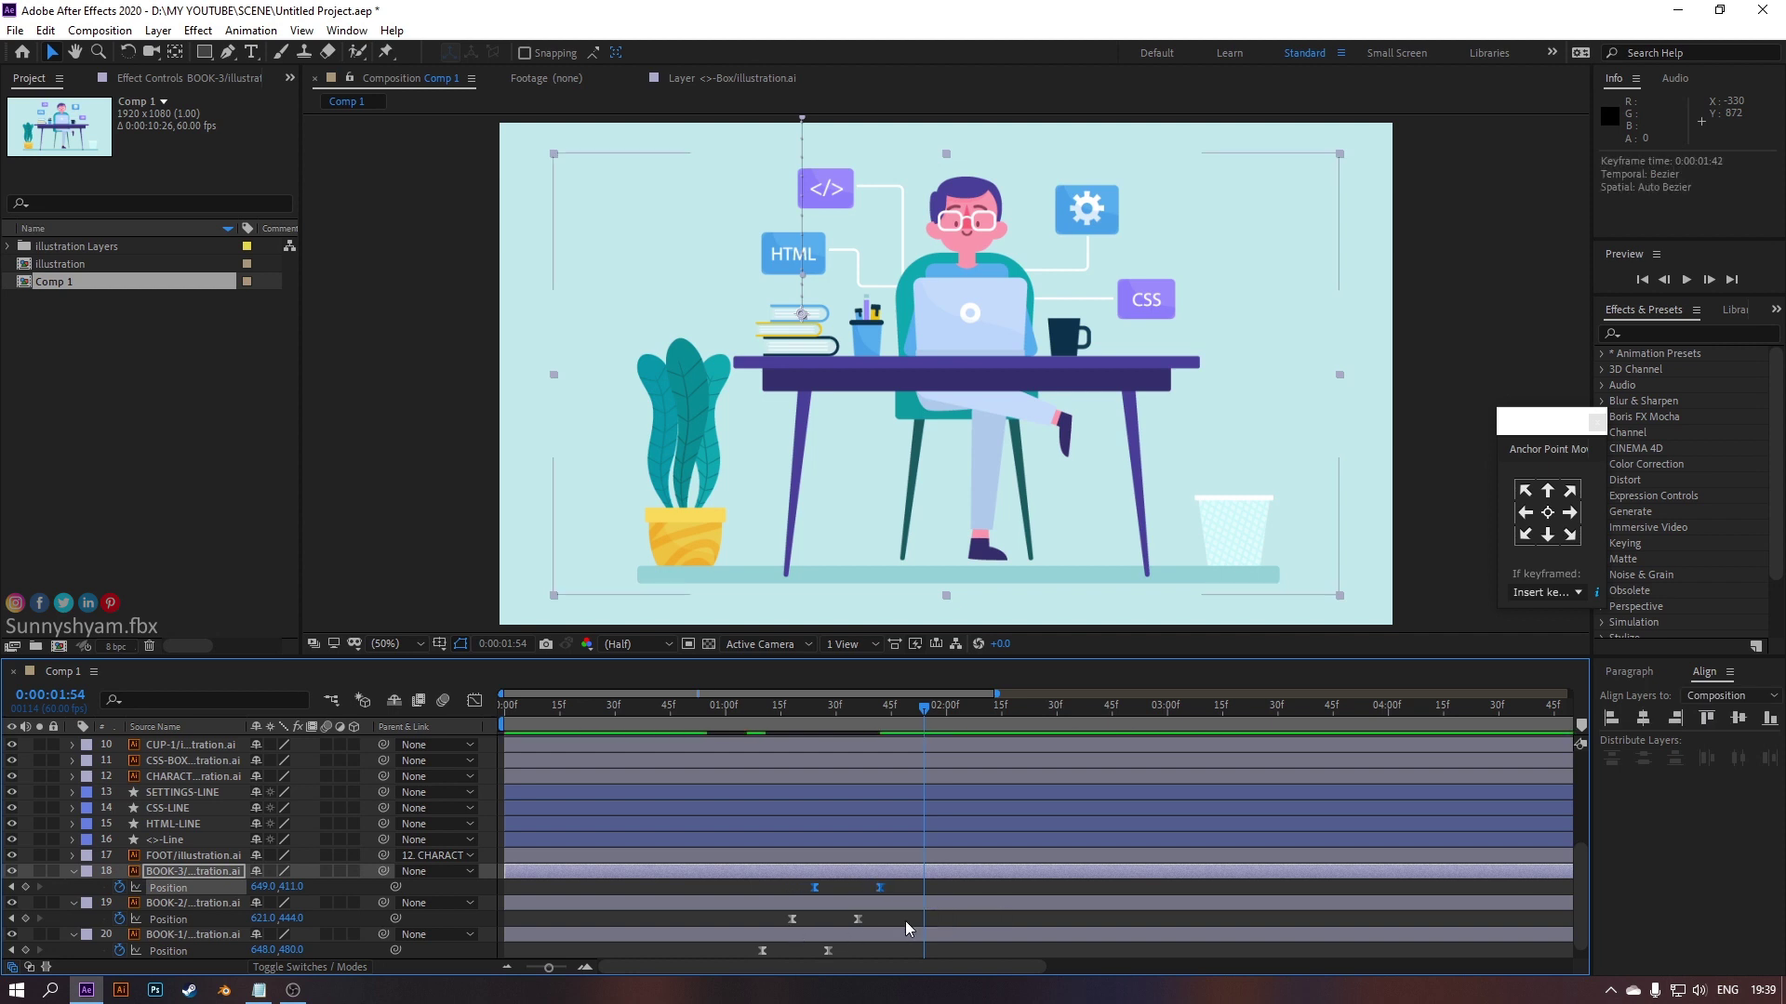
{"action": "scroll", "coordinate": [790, 944], "scroll_direction": "up", "scroll_amount": 2}
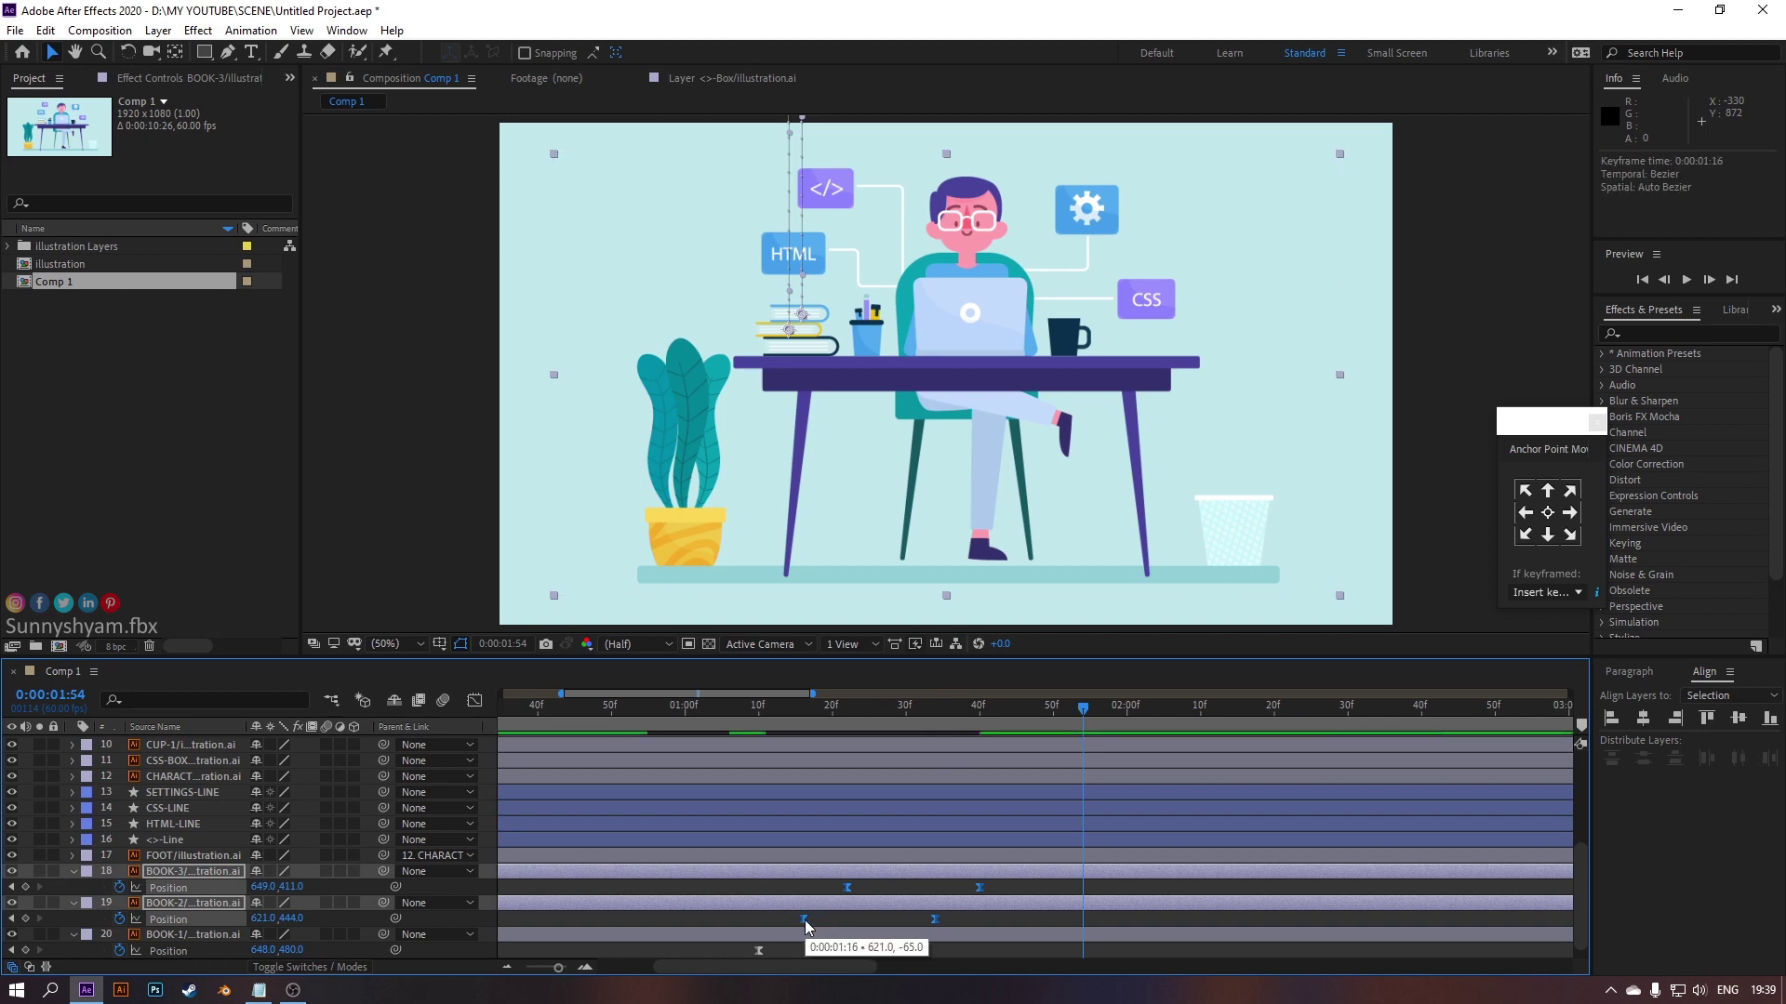
{"action": "left_click", "coordinate": [744, 718]}
{"action": "key", "text": "space"}
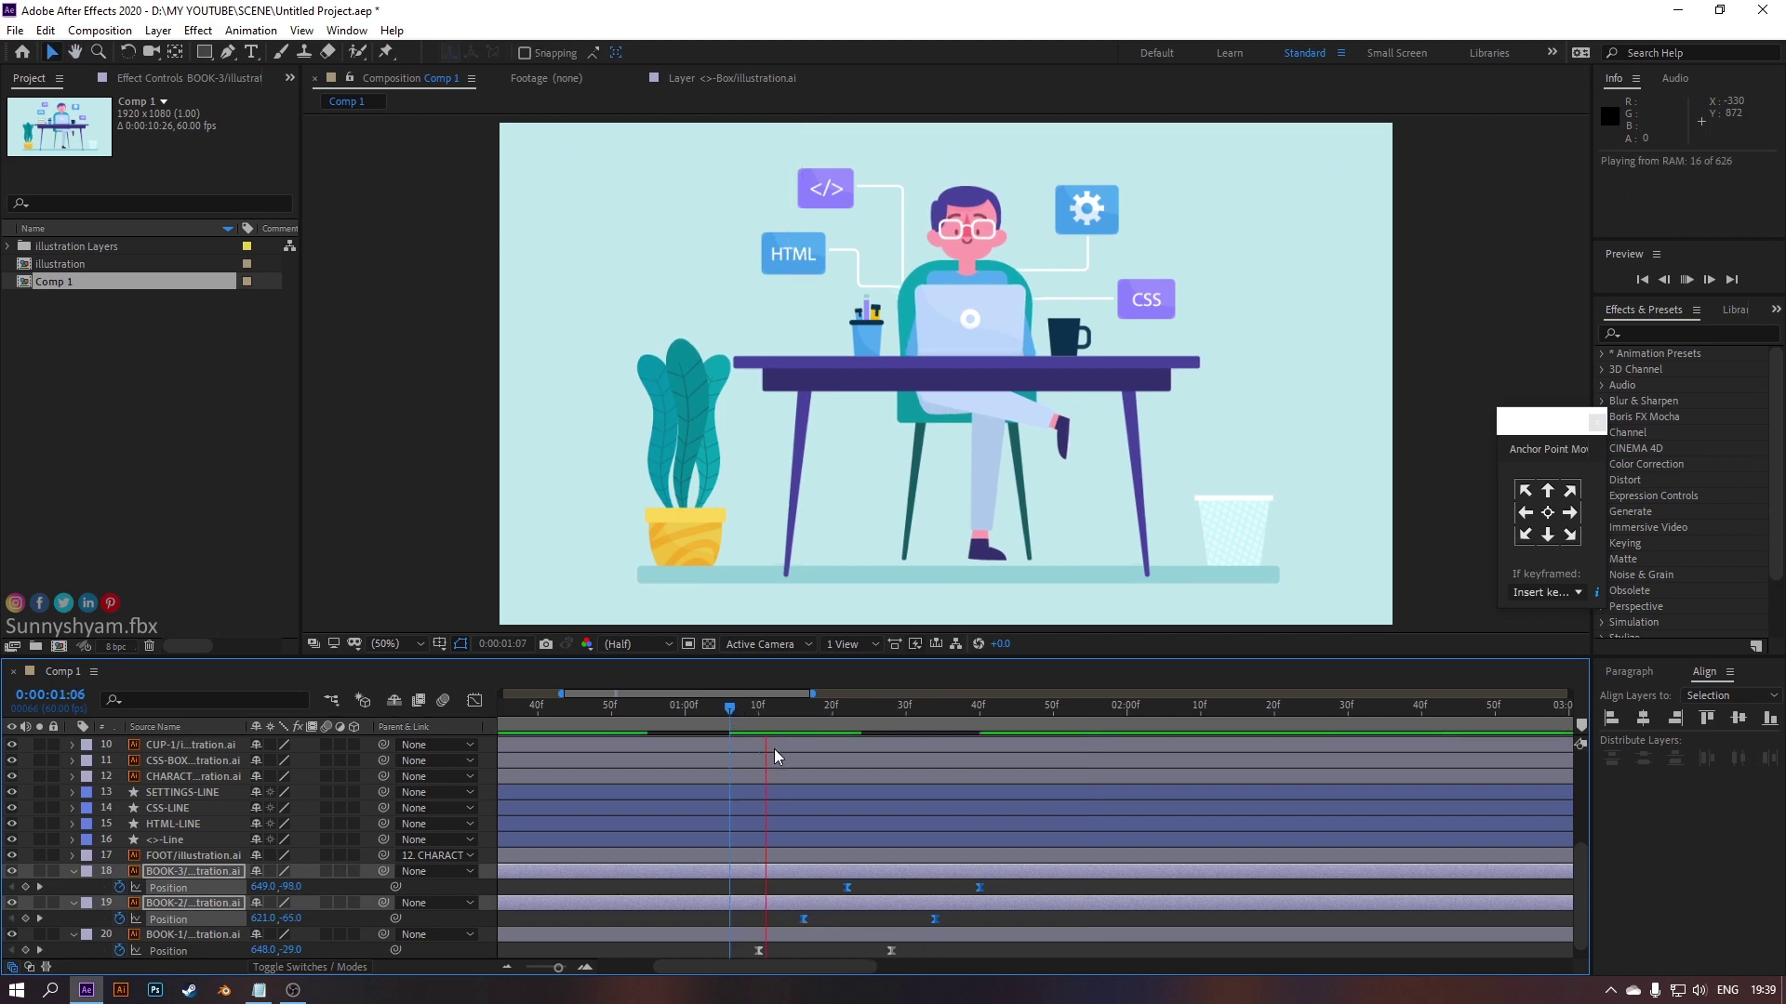
{"action": "key", "text": "space"}
Play the whole animation from the start and replay the staggered book drop from about 0:00:01:12
{"action": "key", "text": "minus"}
{"action": "key", "text": "minus"}
{"action": "key", "text": "minus"}
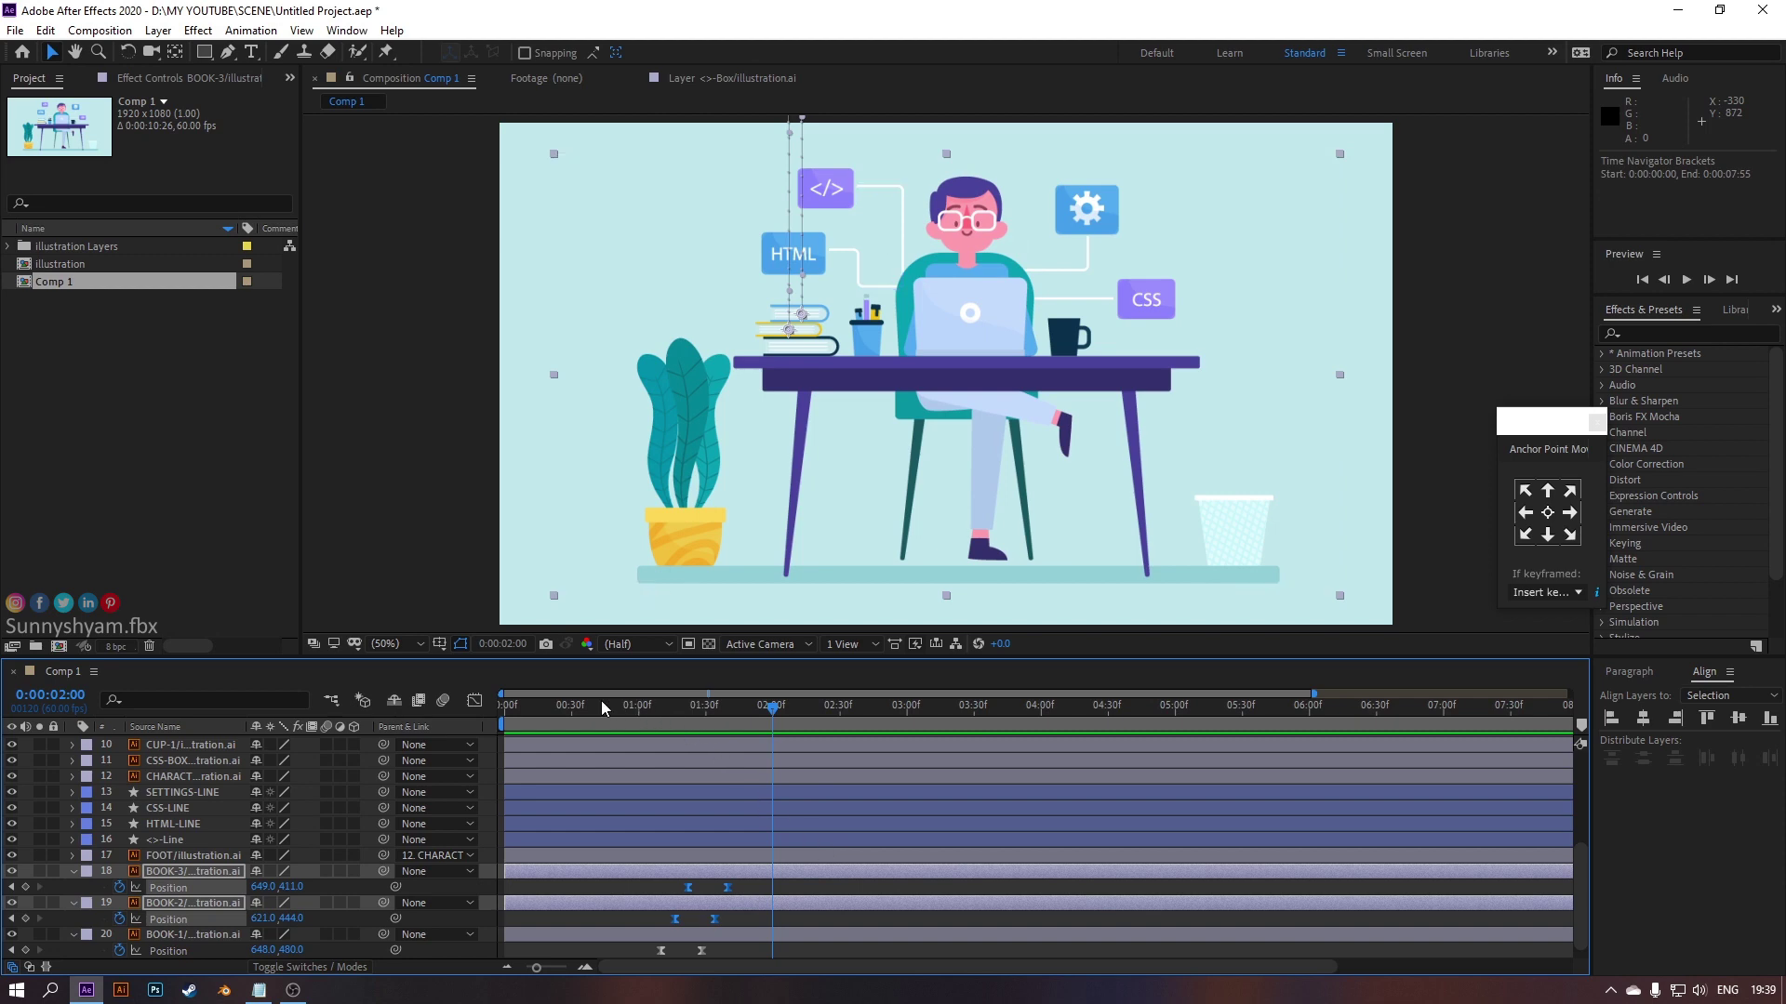
{"action": "left_click", "coordinate": [500, 711]}
{"action": "key", "text": "space"}
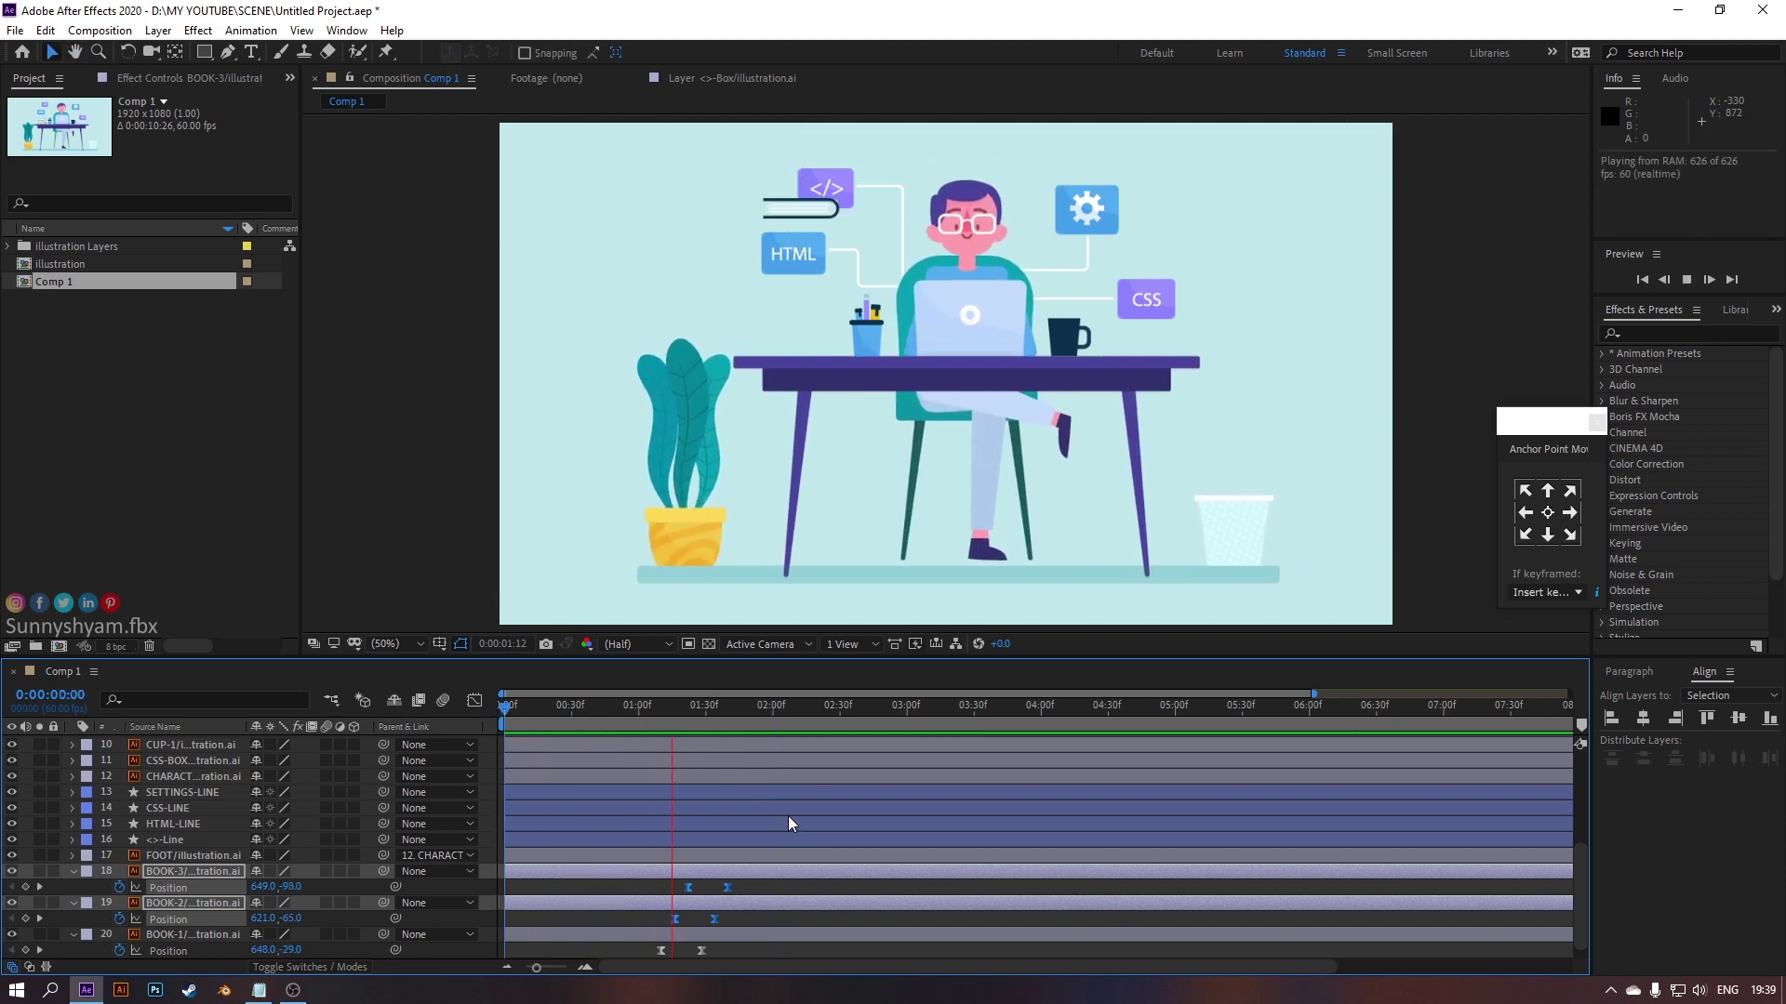
{"action": "key", "text": "space"}
{"action": "left_click", "coordinate": [655, 712]}
{"action": "key", "text": "space"}
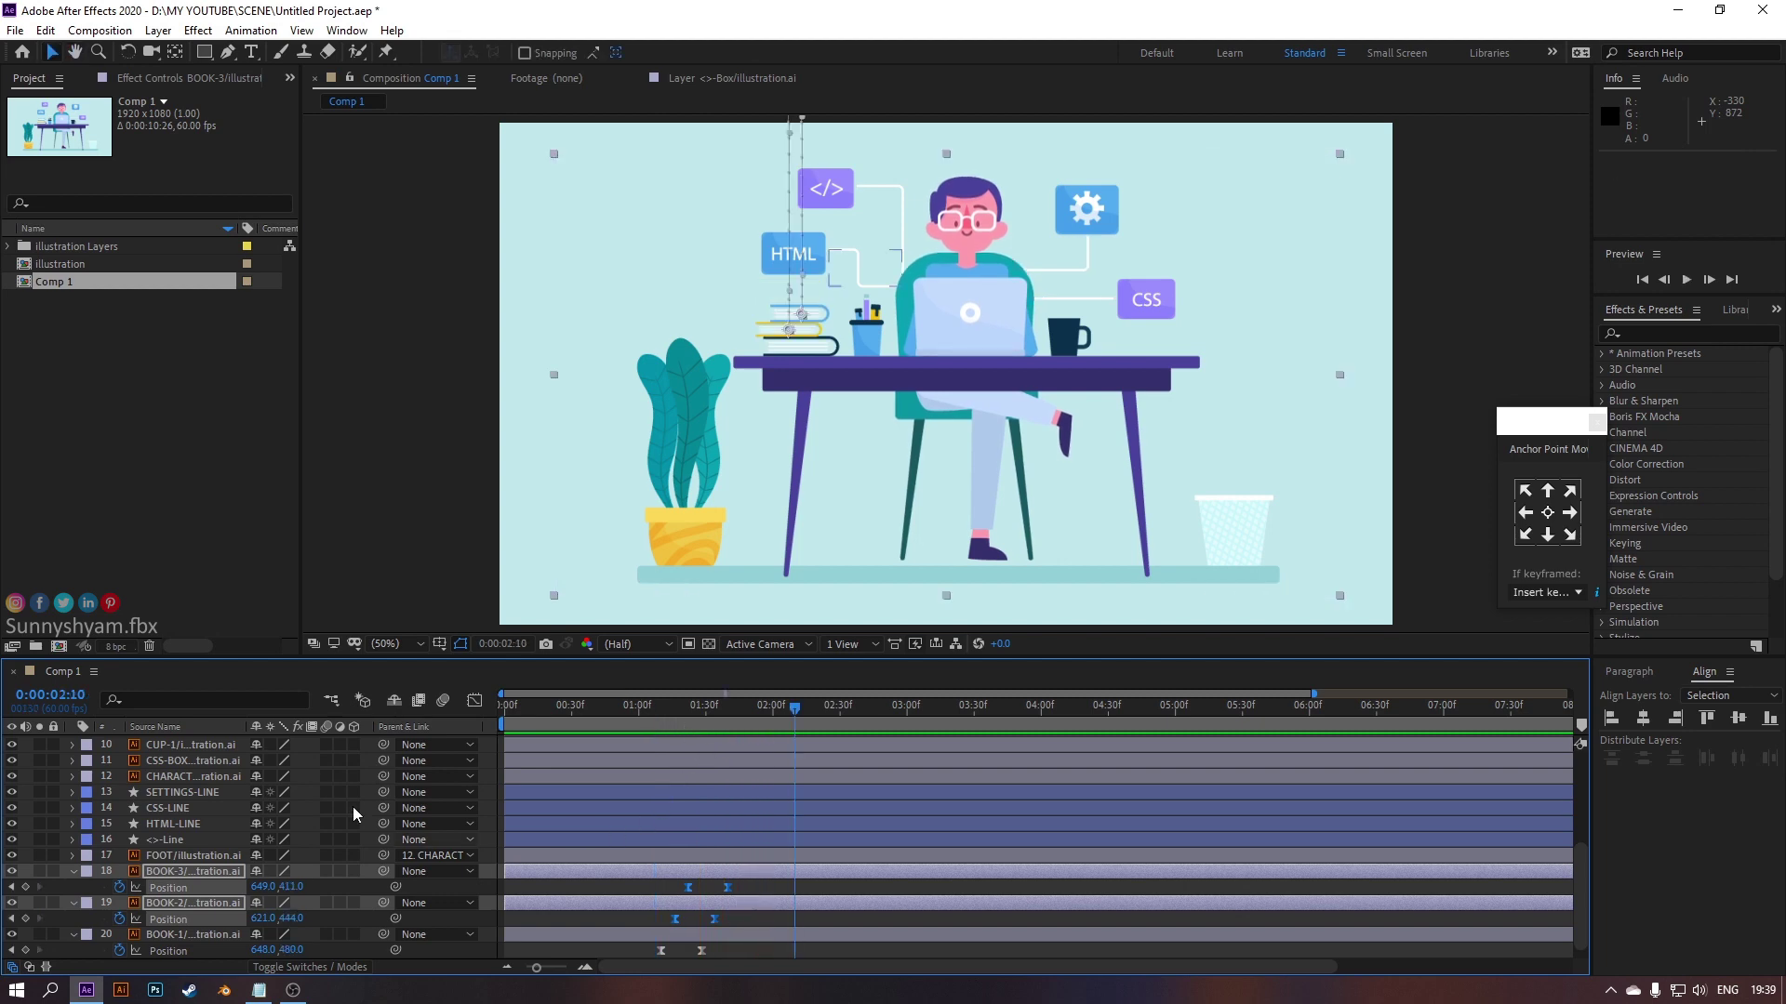
{"action": "left_click", "coordinate": [666, 706]}
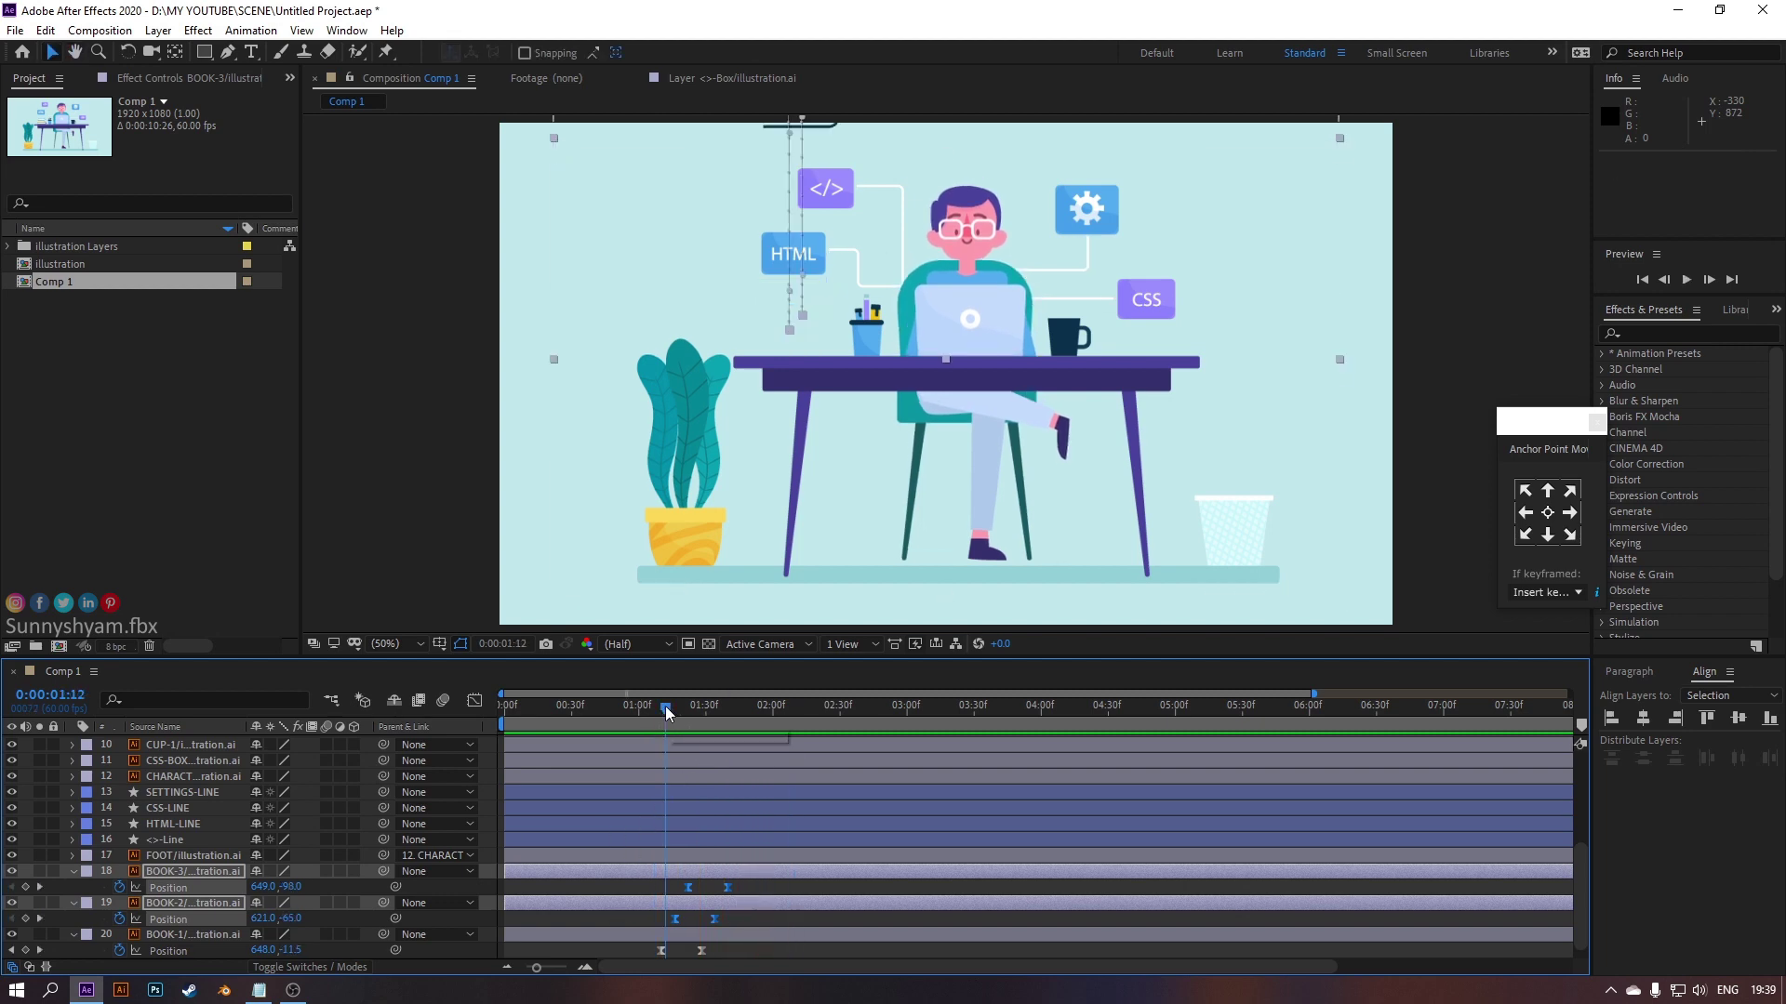
{"action": "key", "text": "space"}
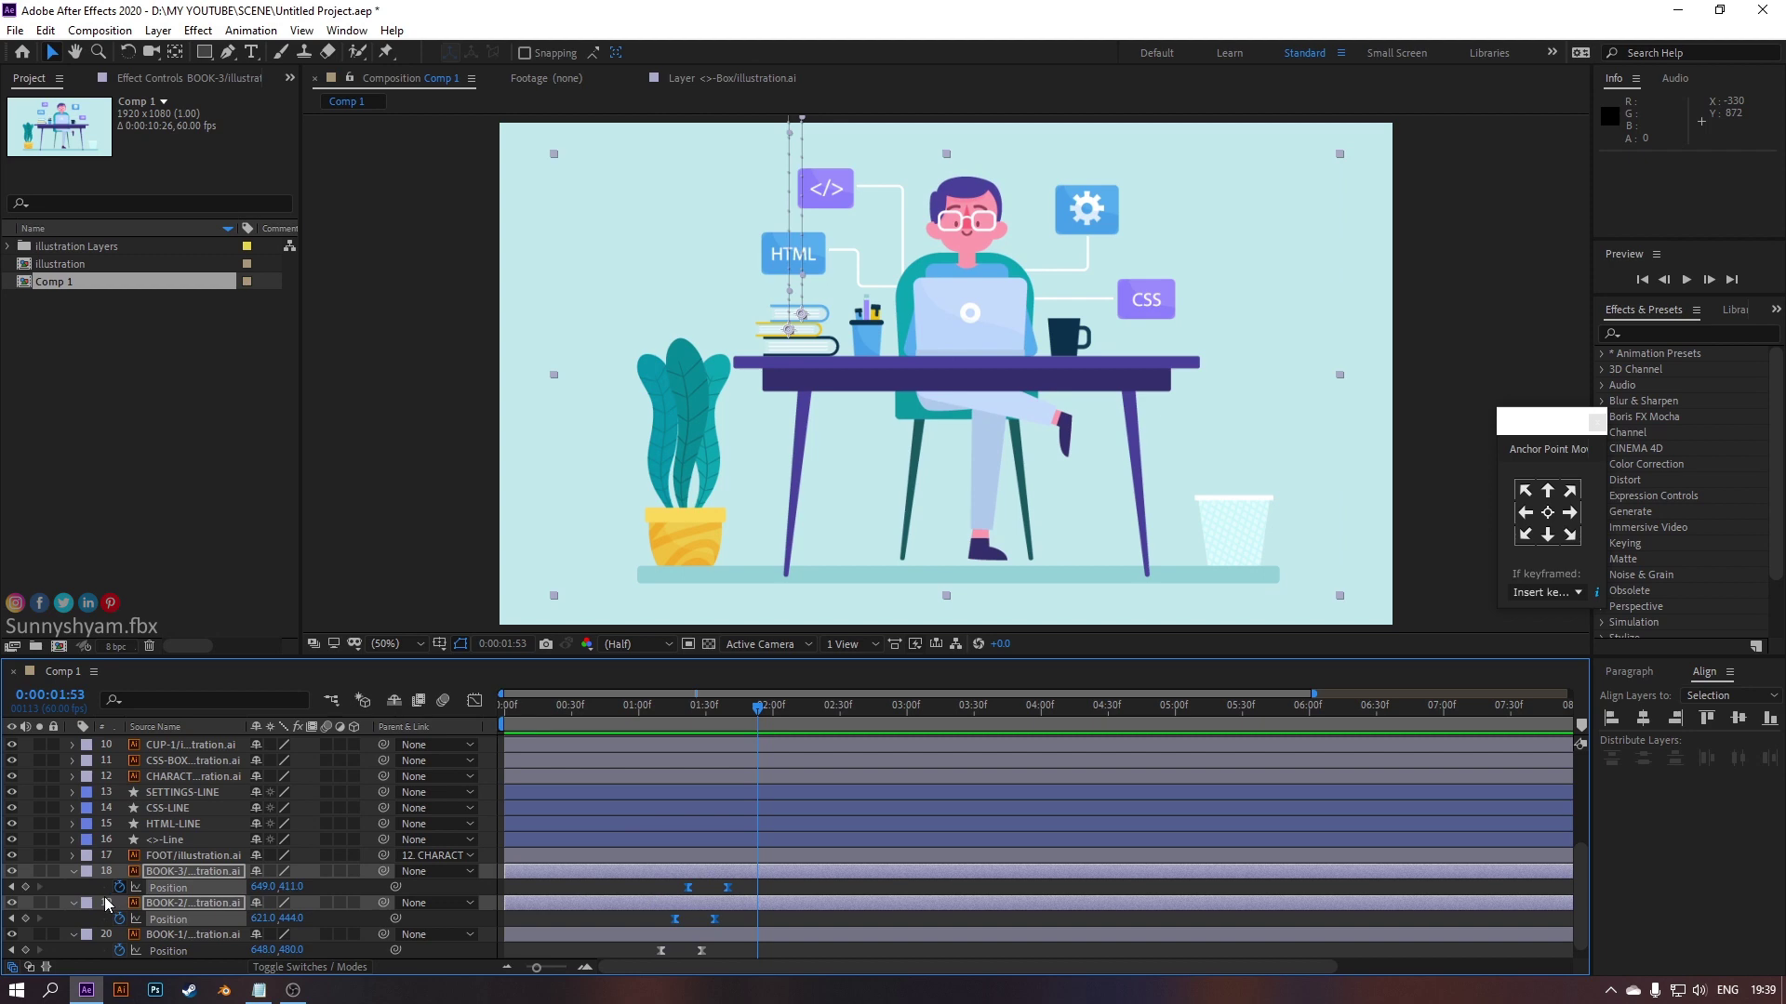
Keyframe CUP-1's Scale from 0% at 0:00:01:53 to 88% at 0:00:02:11
{"action": "scroll", "coordinate": [223, 874], "scroll_direction": "up", "scroll_amount": 3}
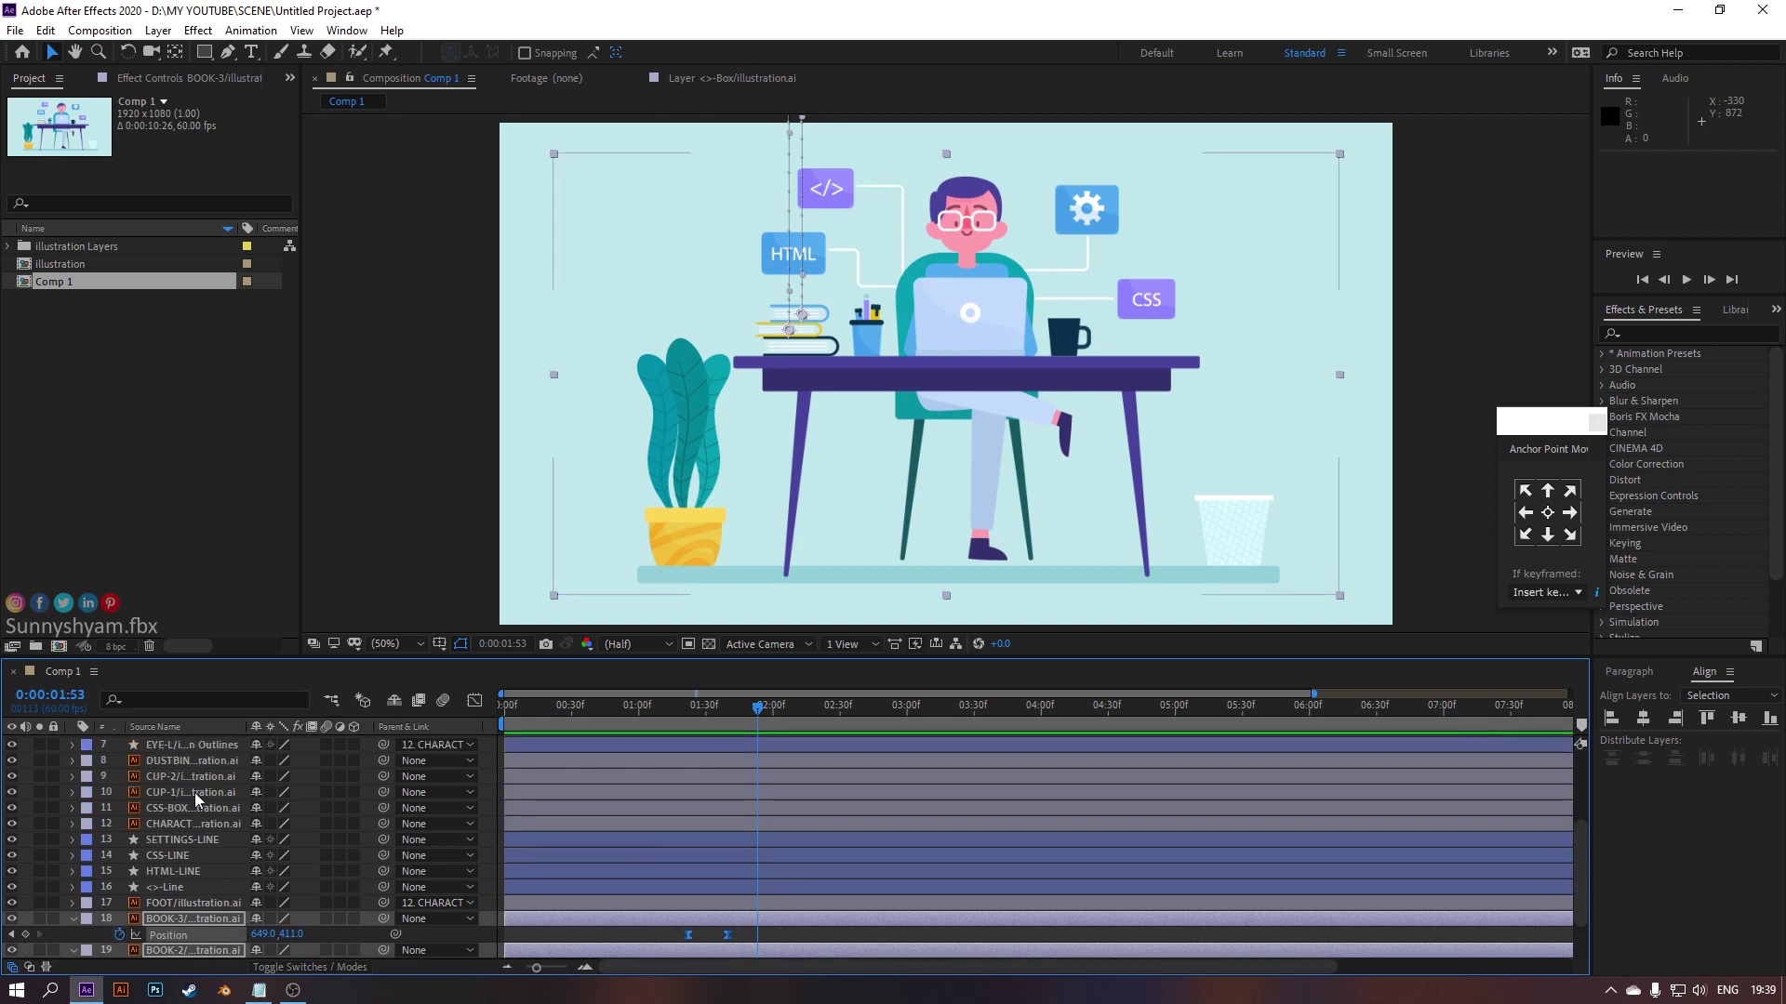
{"action": "left_click", "coordinate": [194, 792]}
{"action": "key", "text": "s"}
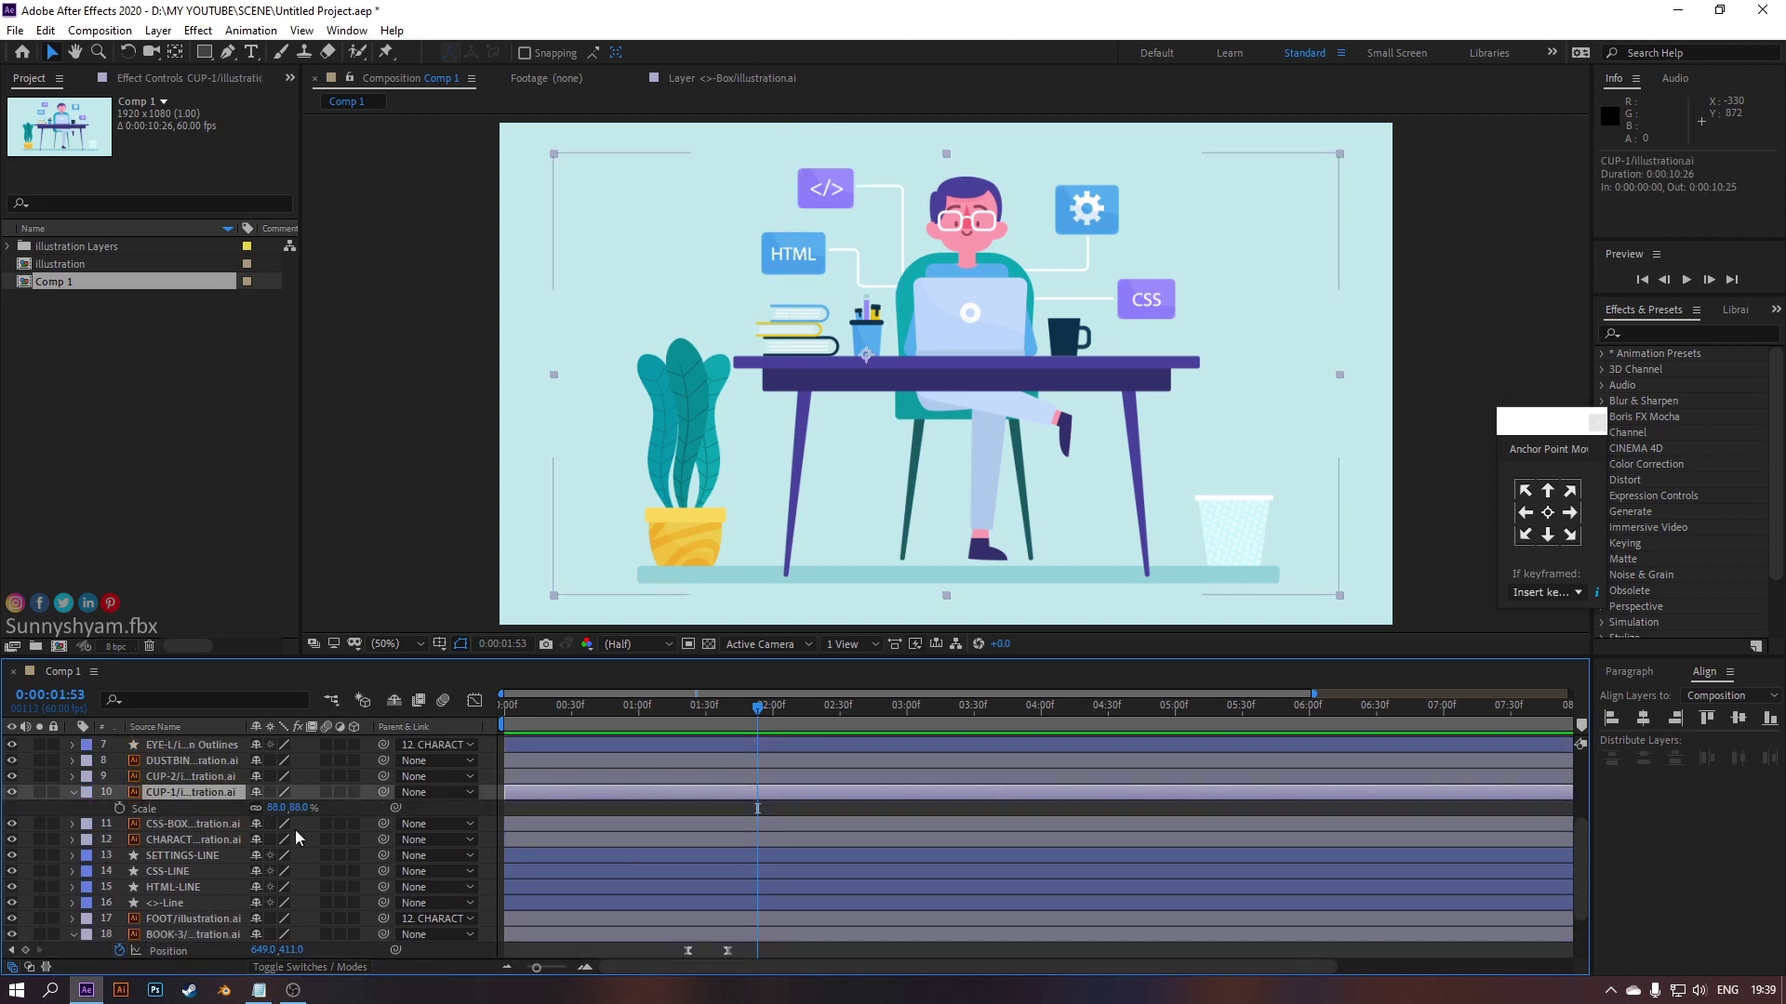
{"action": "left_click", "coordinate": [119, 815]}
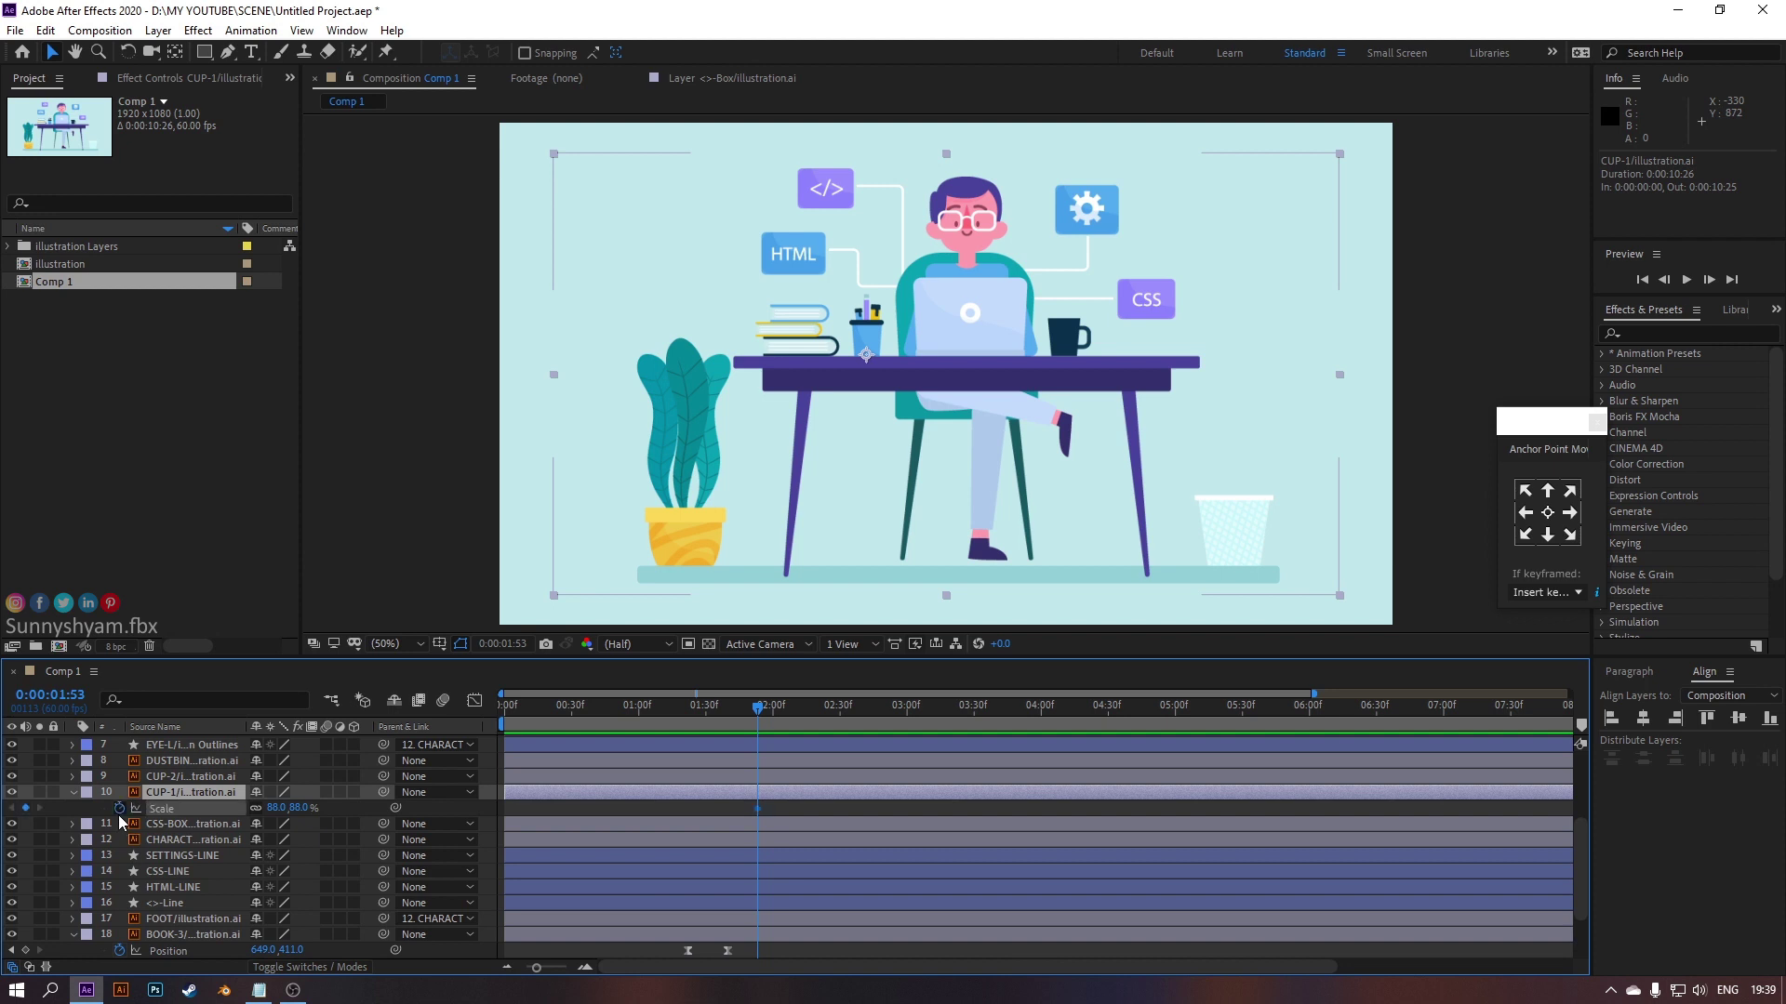
{"action": "left_click_drag", "start_coordinate": [757, 815], "coordinate": [796, 822]}
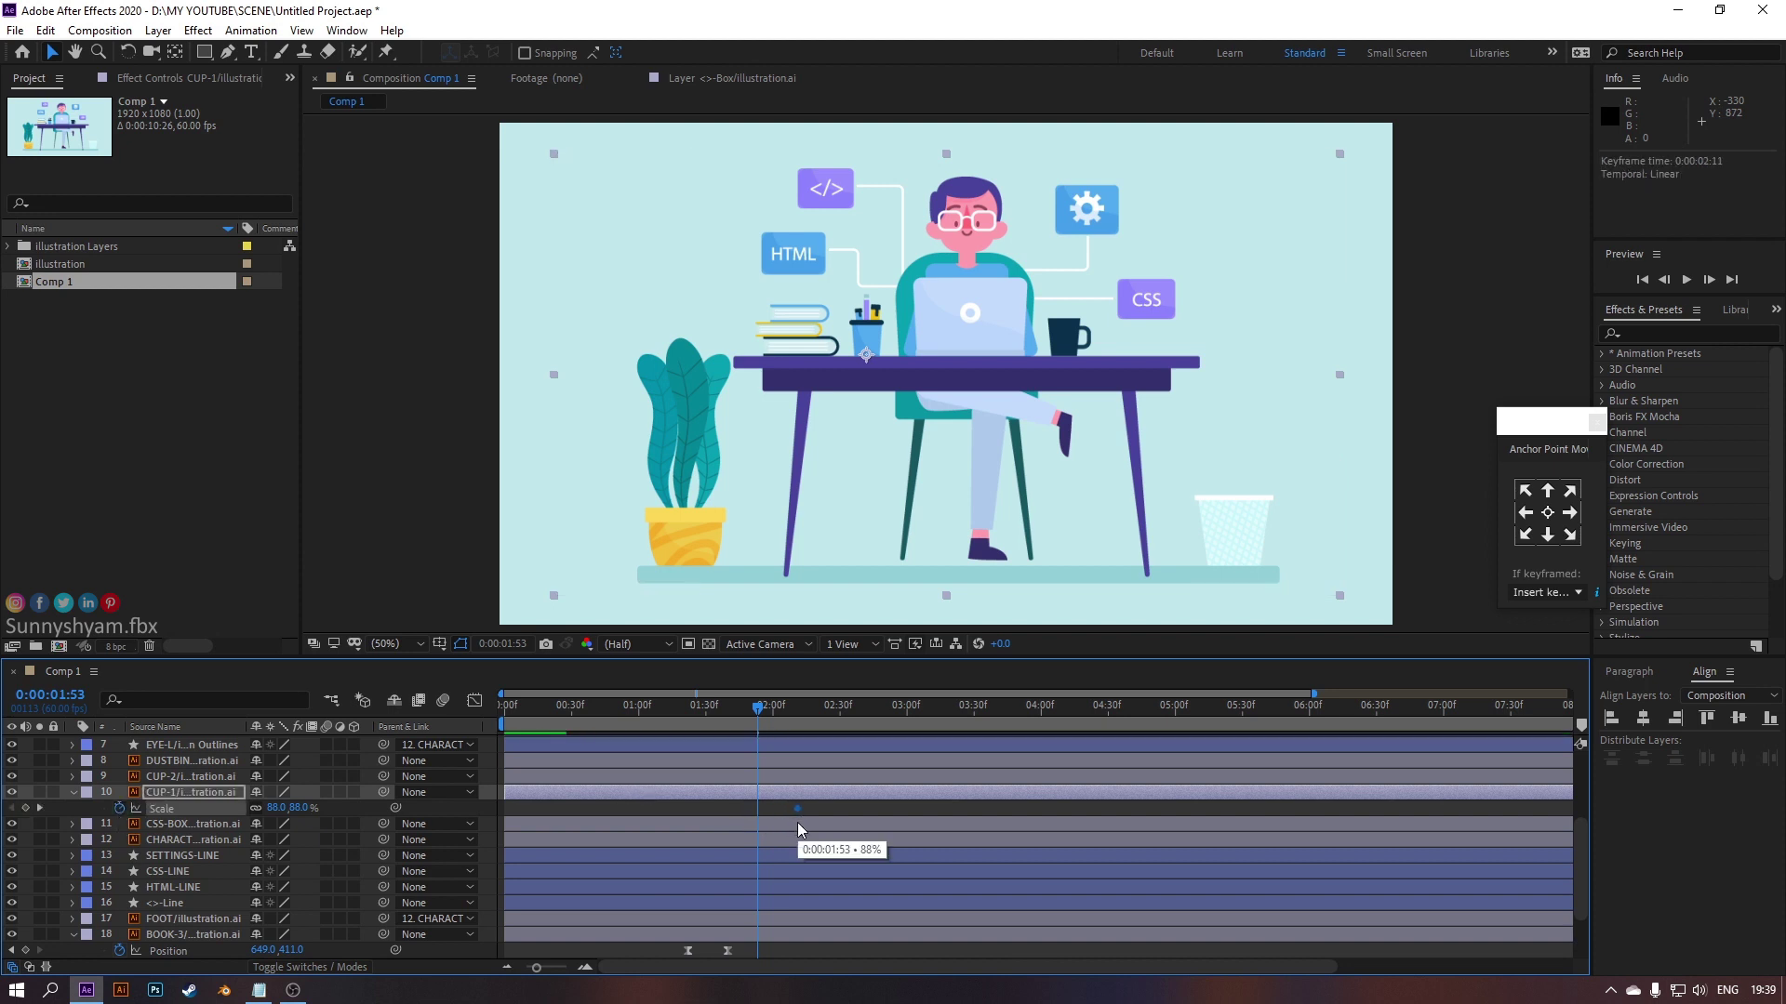
{"action": "left_click", "coordinate": [277, 809]}
{"action": "type", "text": "0"}
{"action": "key", "text": "Return"}
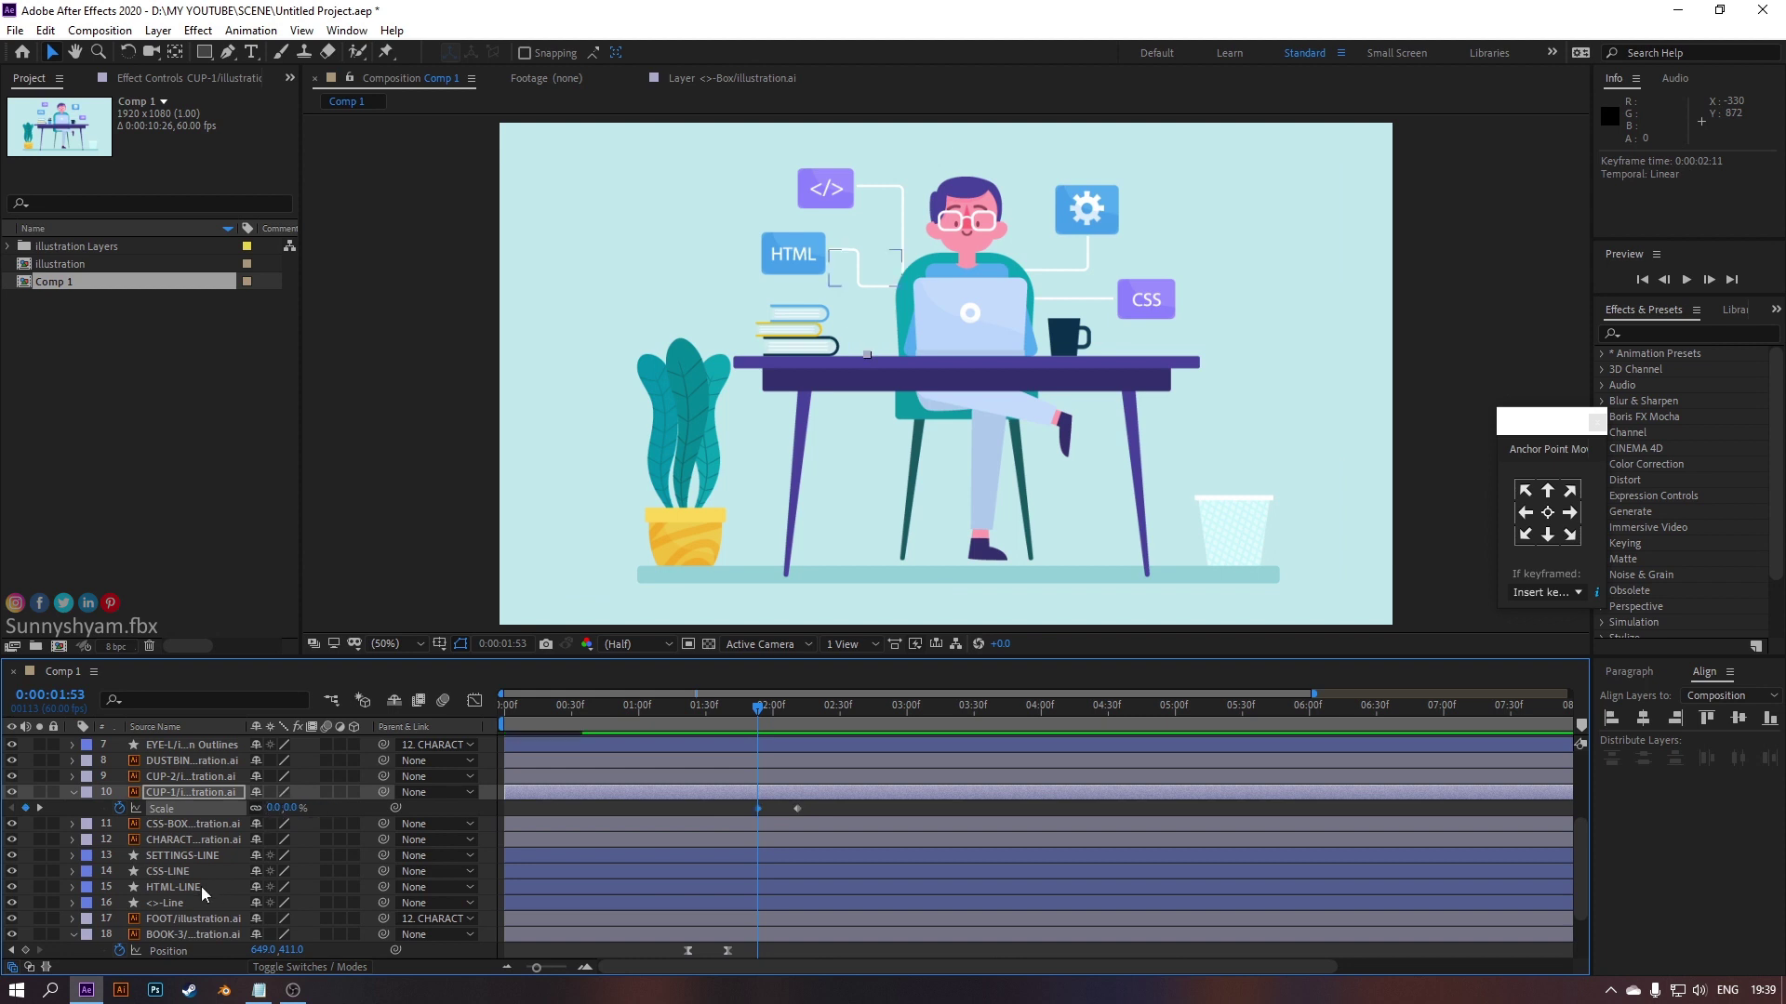
Paste the bounce expression onto CUP-1's Scale with amp .03 and freq 2, and preview the pop-in
{"action": "left_click", "coordinate": [121, 806], "text": "alt"}
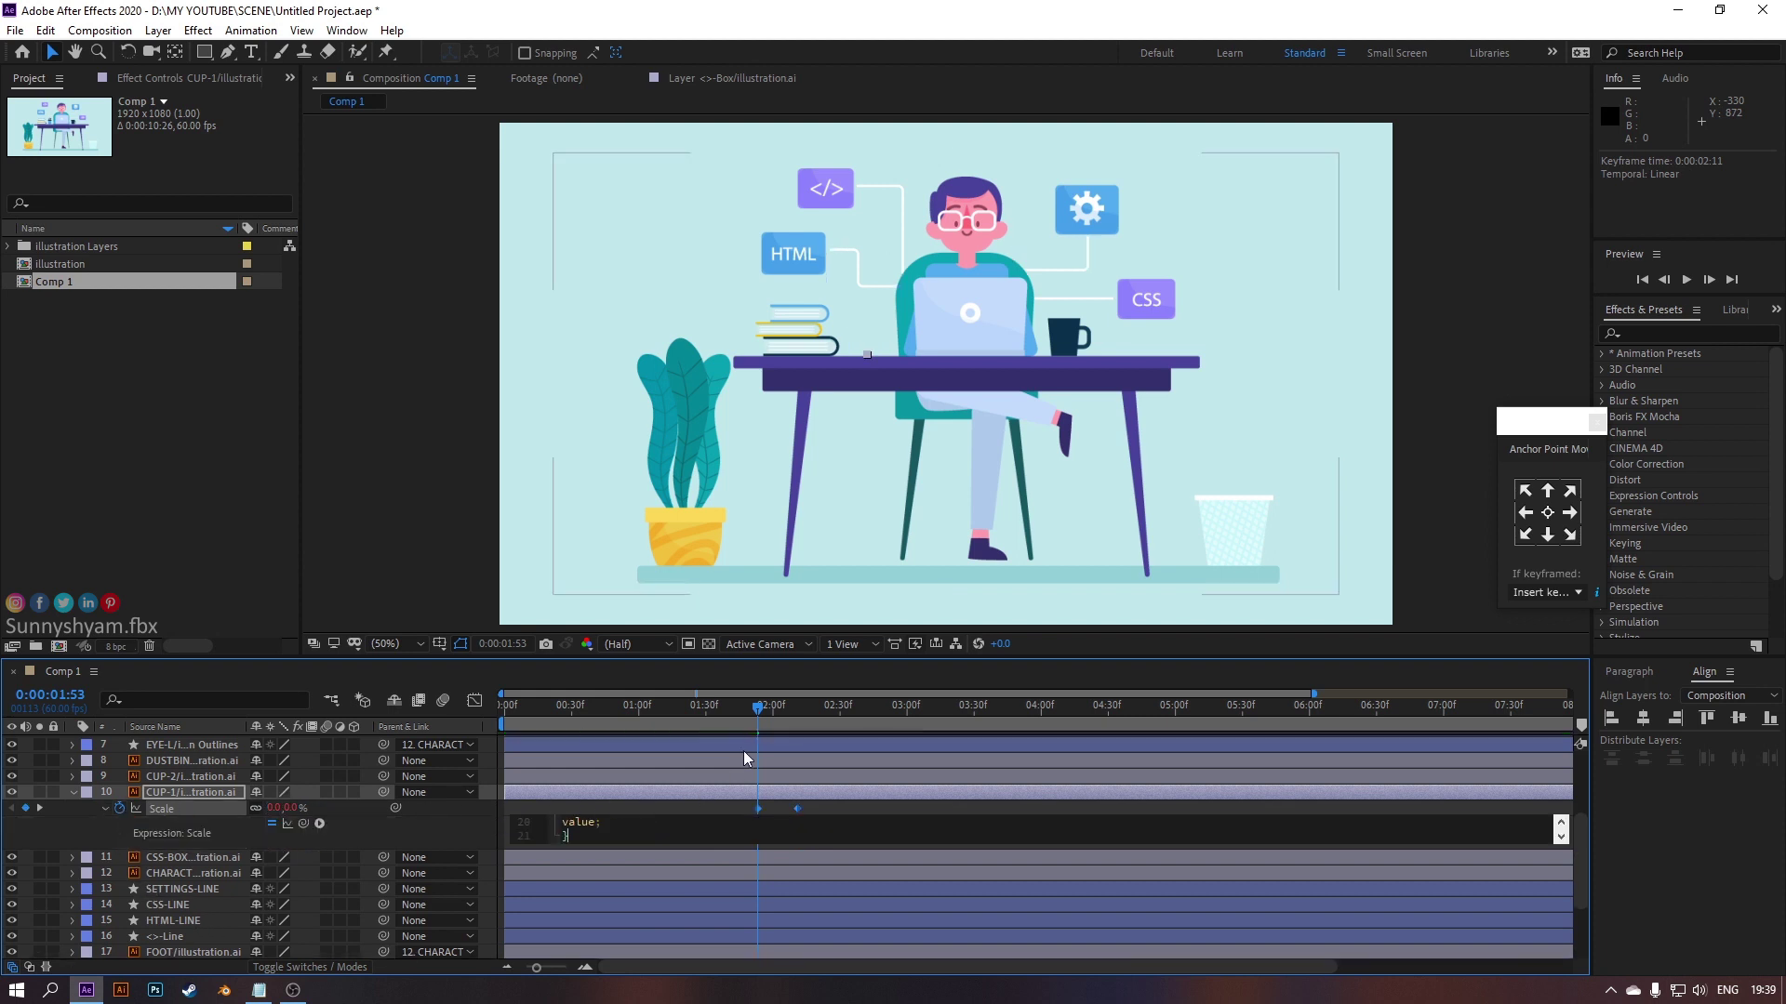
{"action": "left_click", "coordinate": [733, 725]}
{"action": "left_click", "coordinate": [640, 834]}
{"action": "key", "text": "ctrl+v"}
{"action": "scroll", "coordinate": [634, 913], "scroll_direction": "down", "scroll_amount": 1}
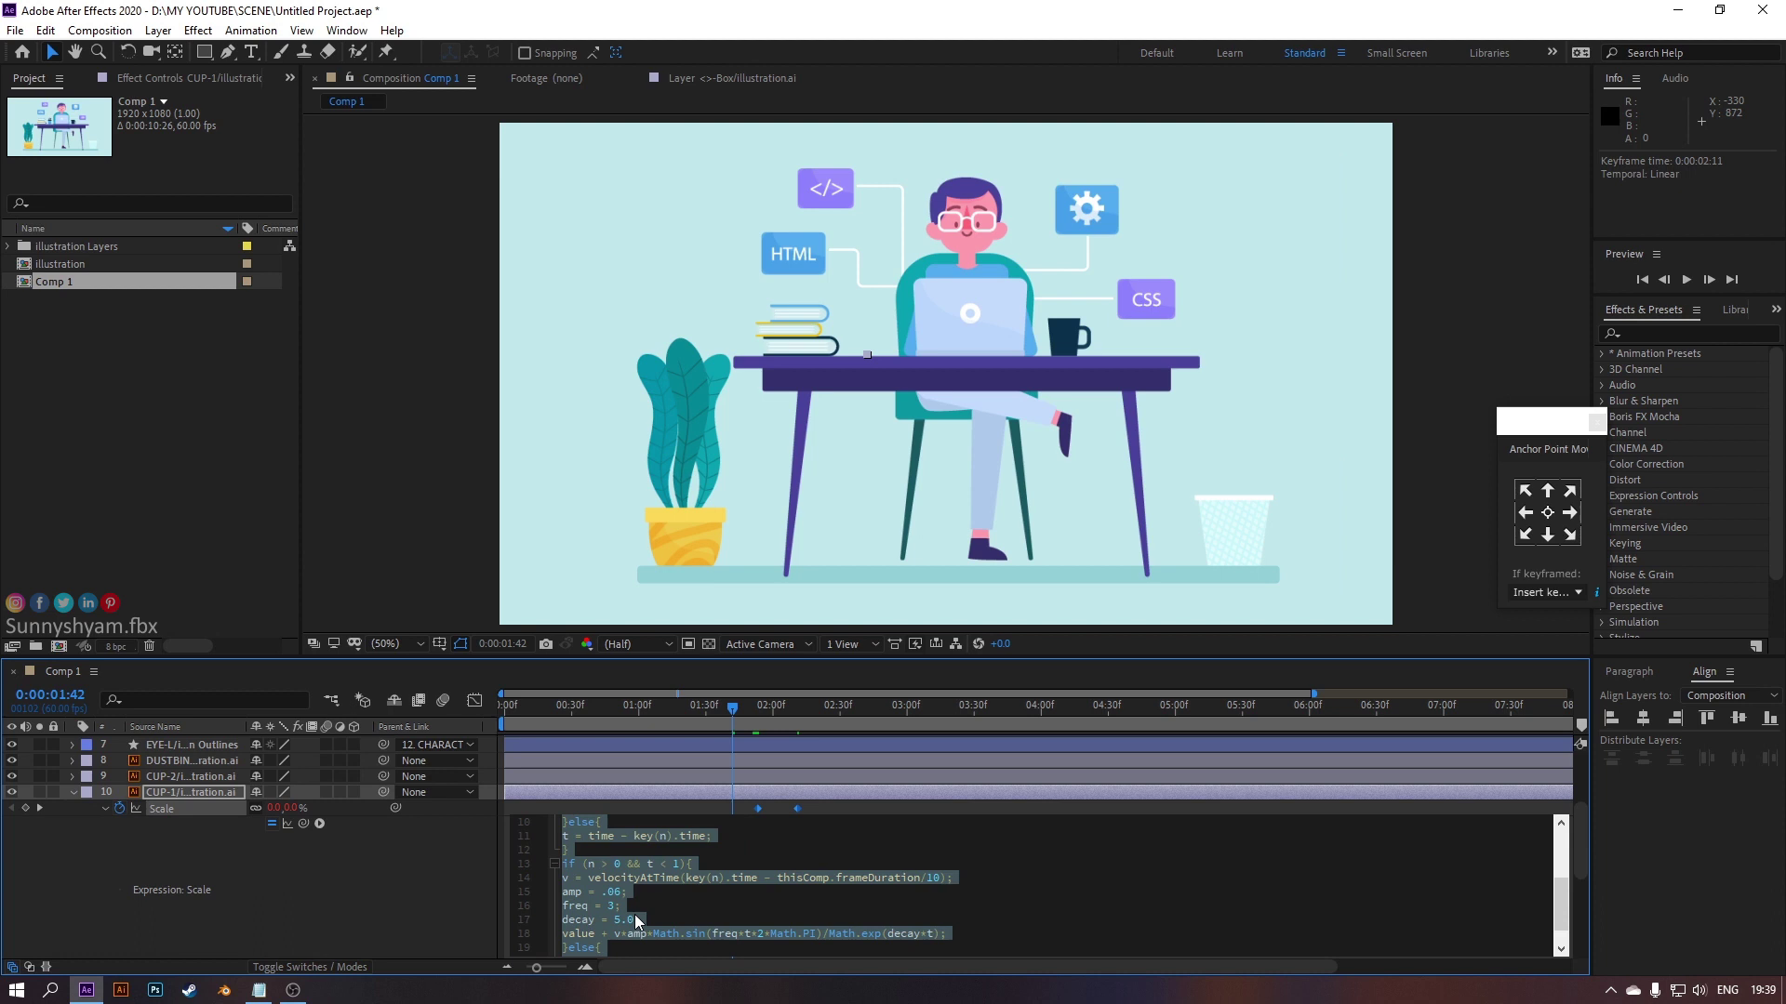
{"action": "left_click", "coordinate": [616, 910]}
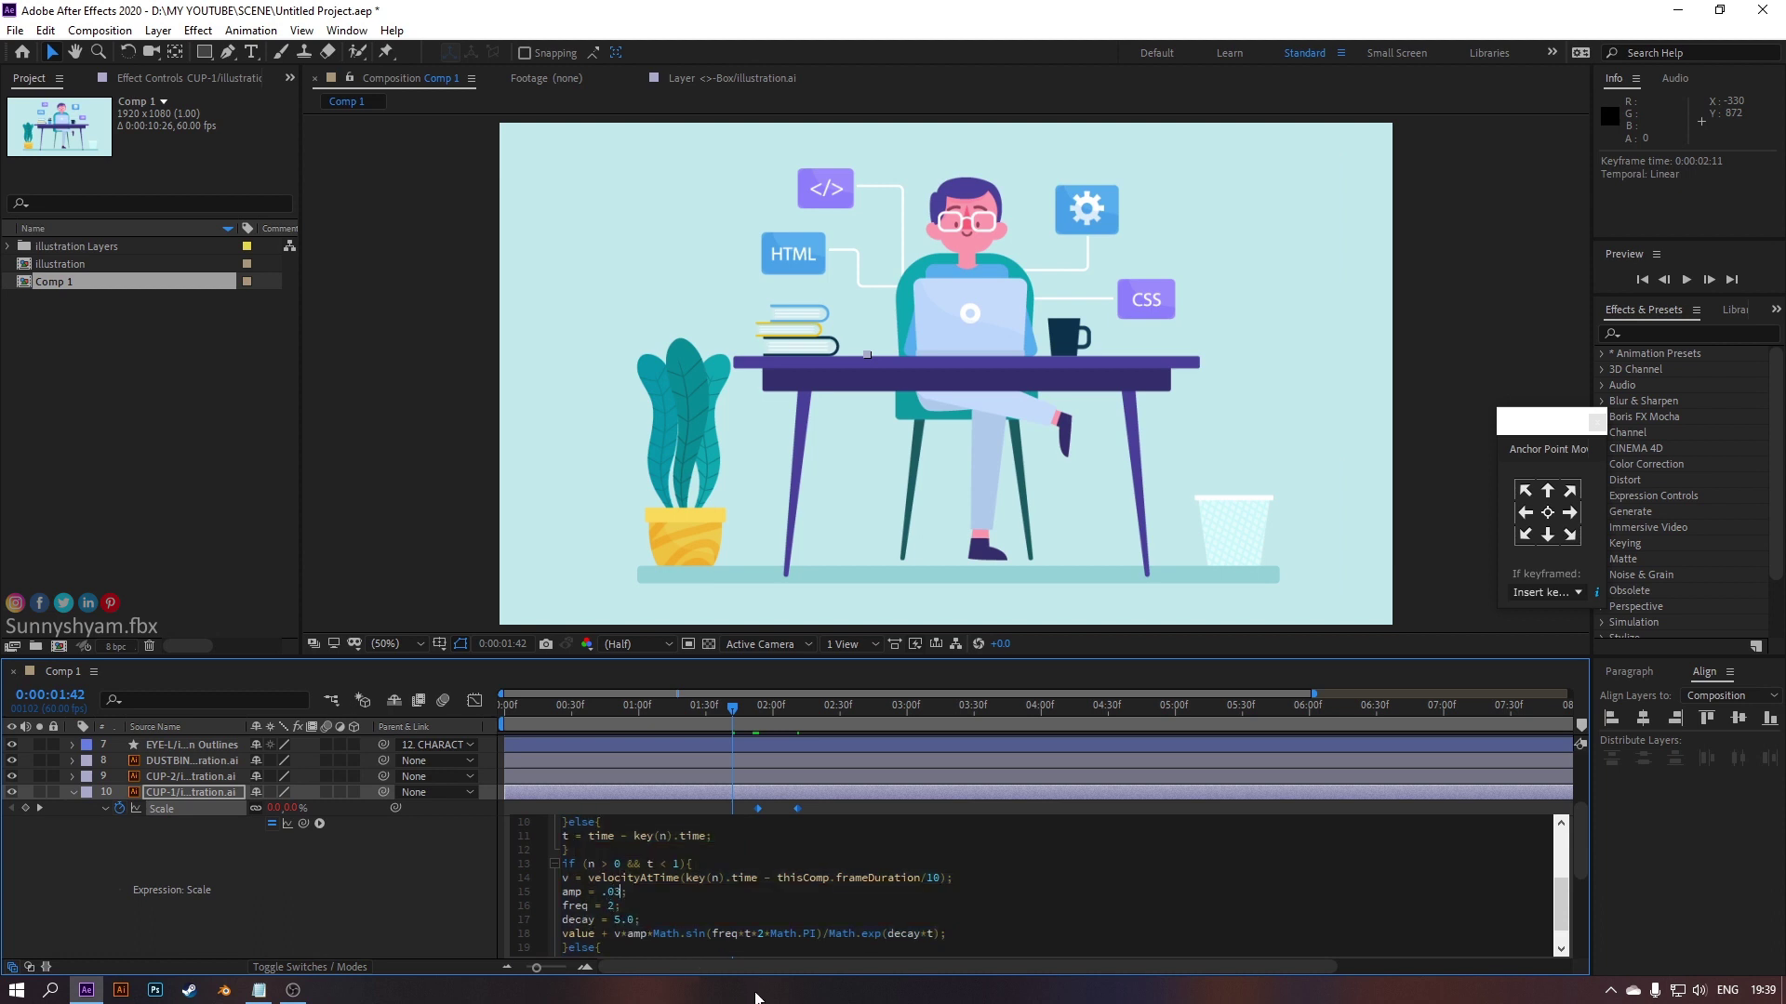
{"action": "left_click", "coordinate": [739, 720]}
{"action": "key", "text": "space"}
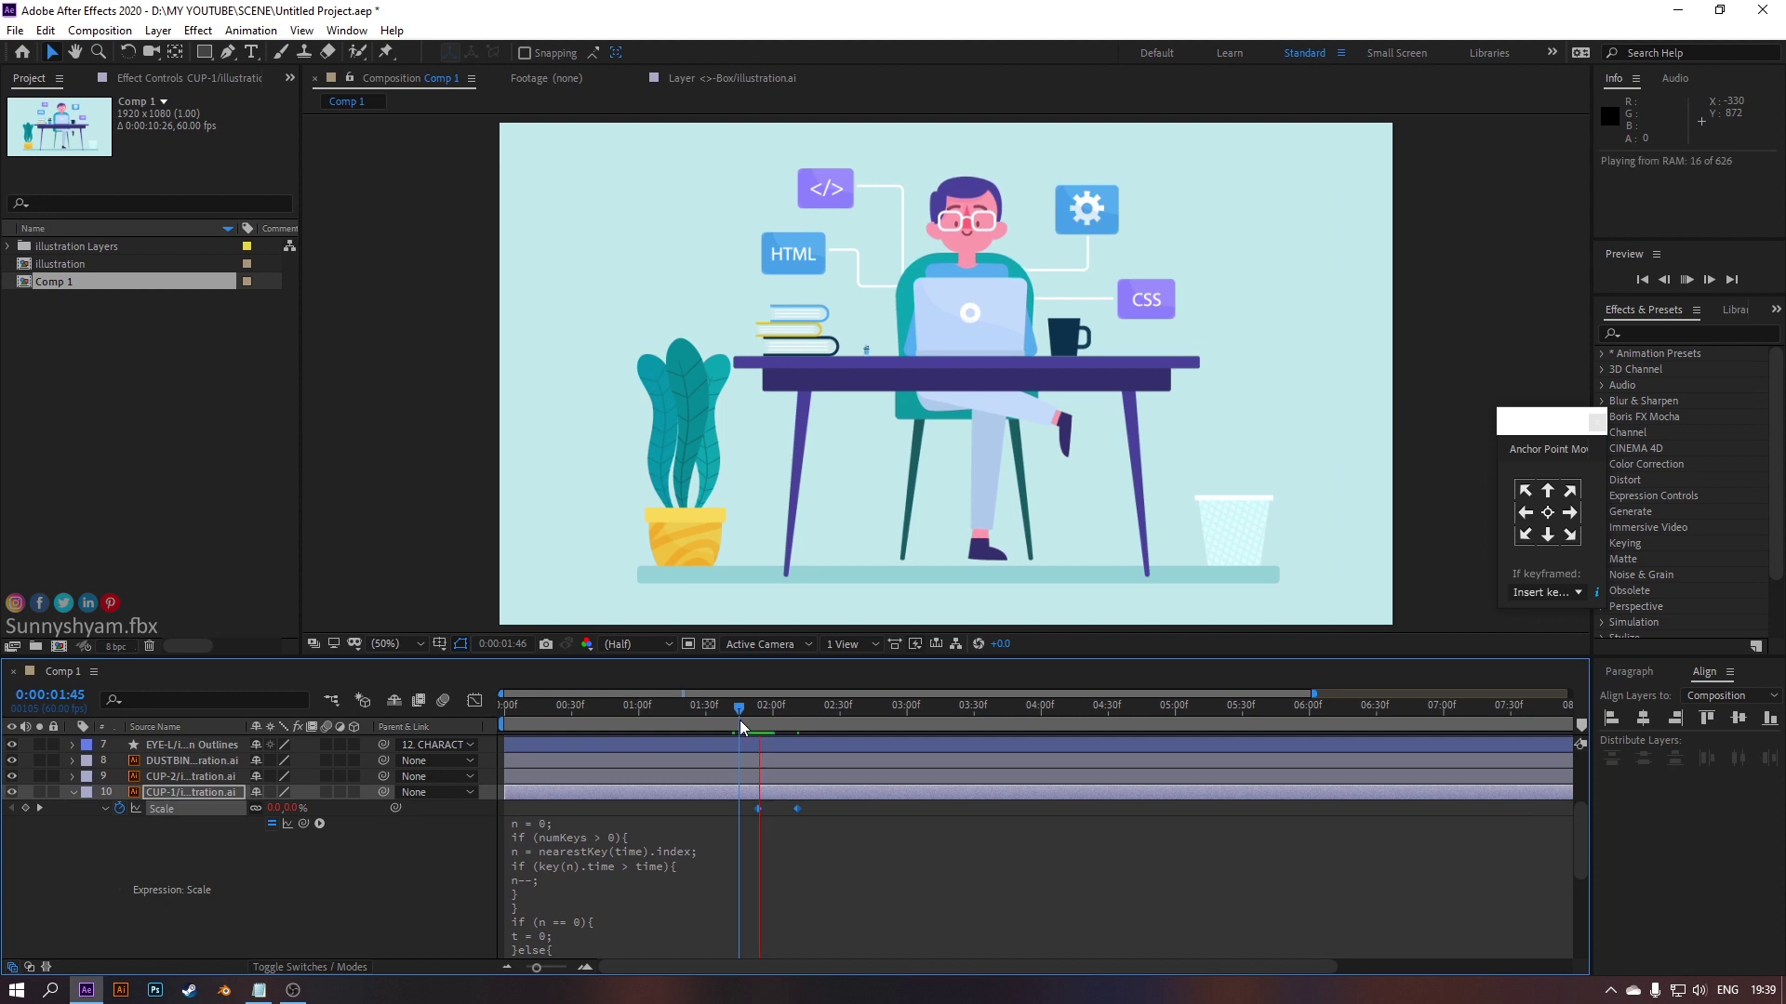
Copy CUP-1's Scale animation with its expression to CUP-2 at 0:00:01:53 and preview both cups
{"action": "left_click", "coordinate": [183, 813]}
{"action": "key", "text": "ctrl+c"}
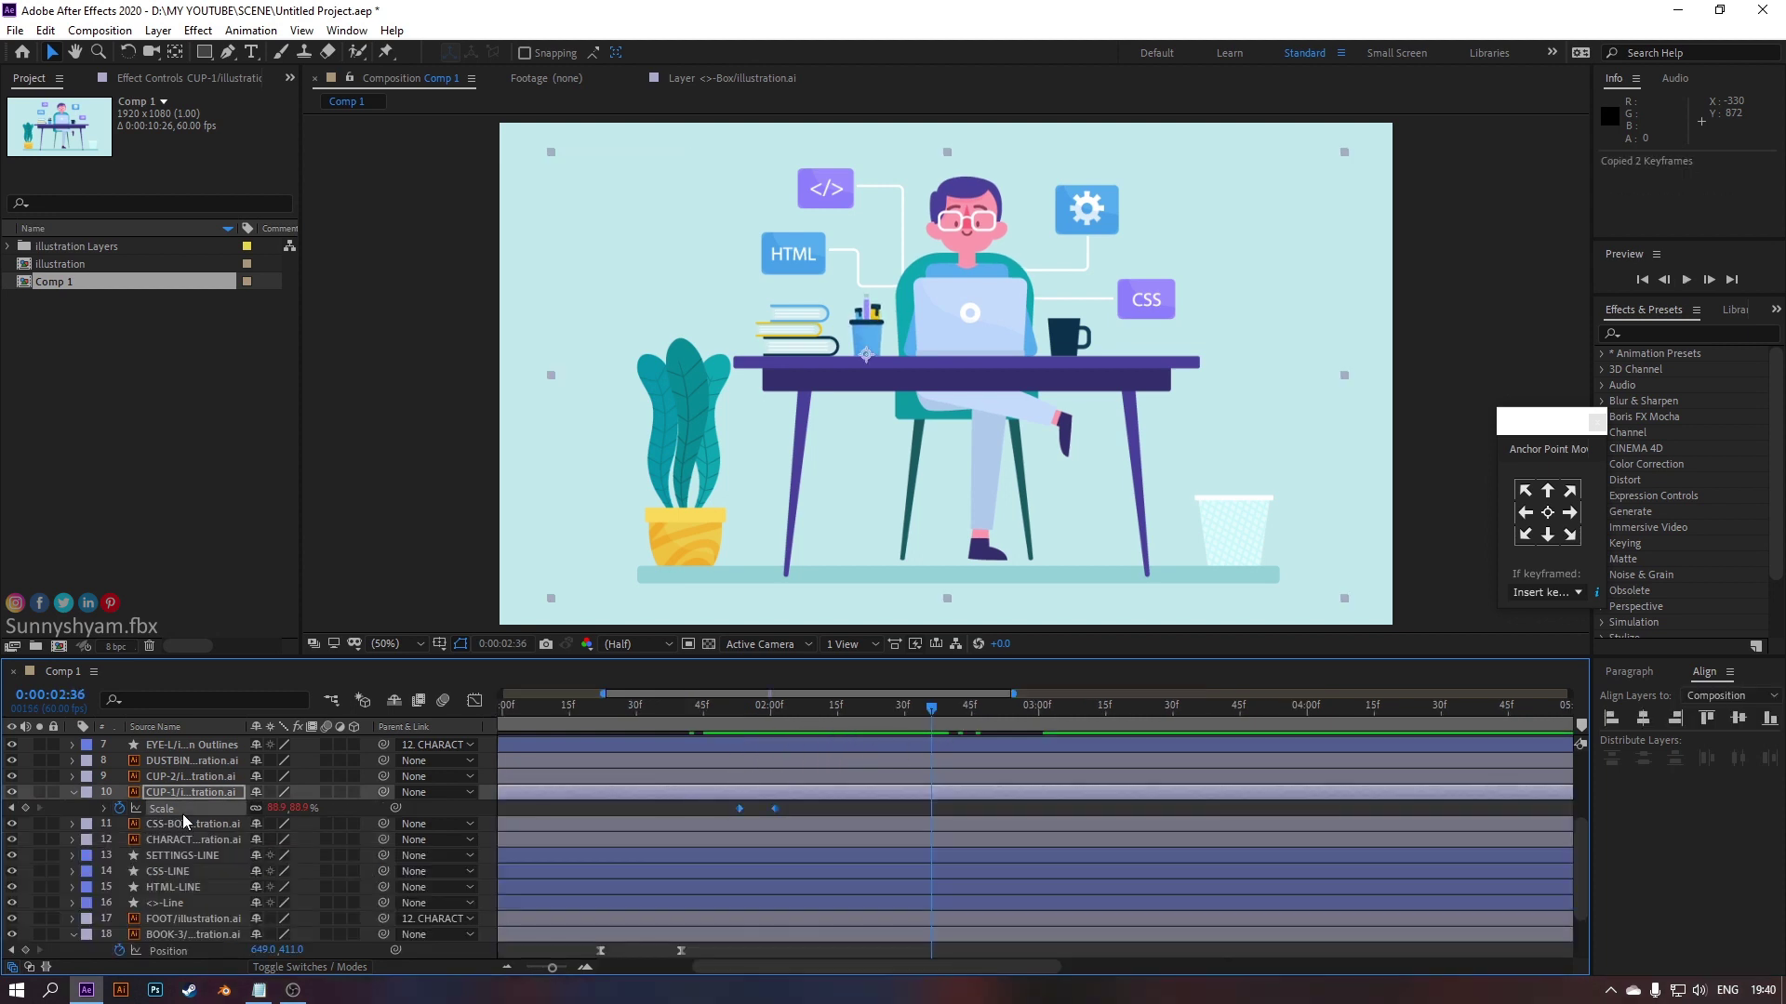
{"action": "left_click", "coordinate": [191, 778]}
{"action": "key", "text": "s"}
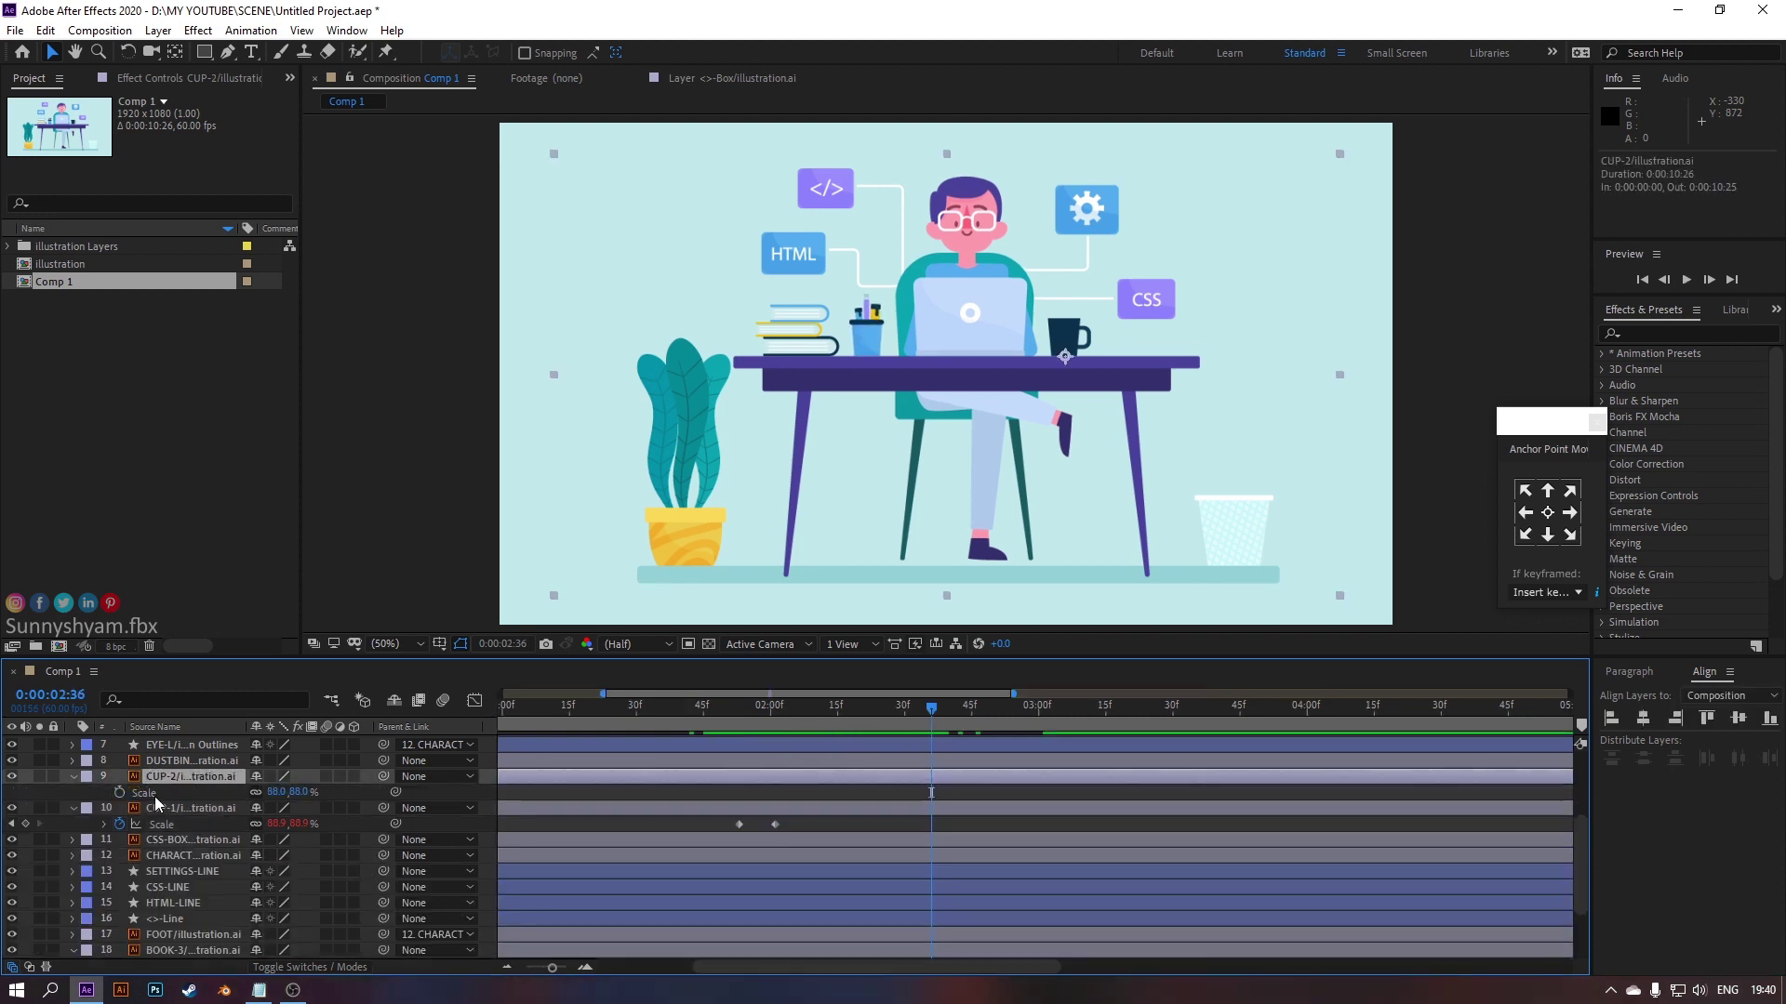
{"action": "left_click", "coordinate": [738, 712]}
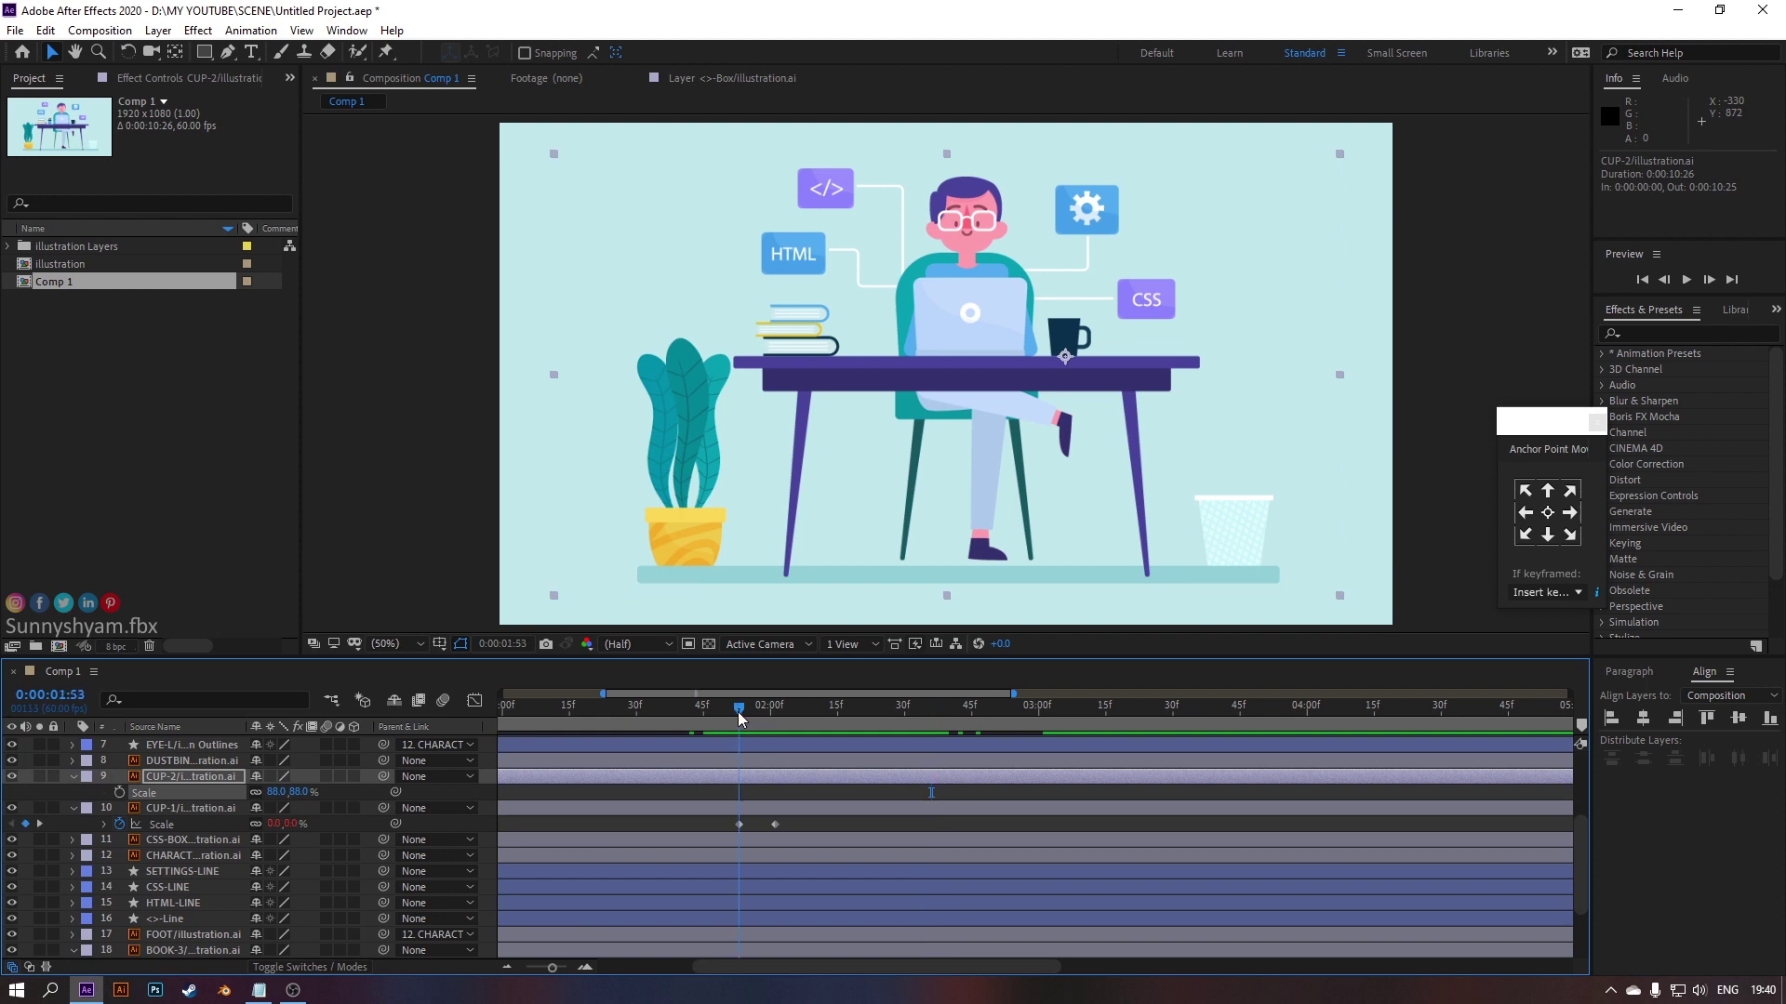
{"action": "key", "text": "ctrl+v"}
{"action": "key", "text": "space"}
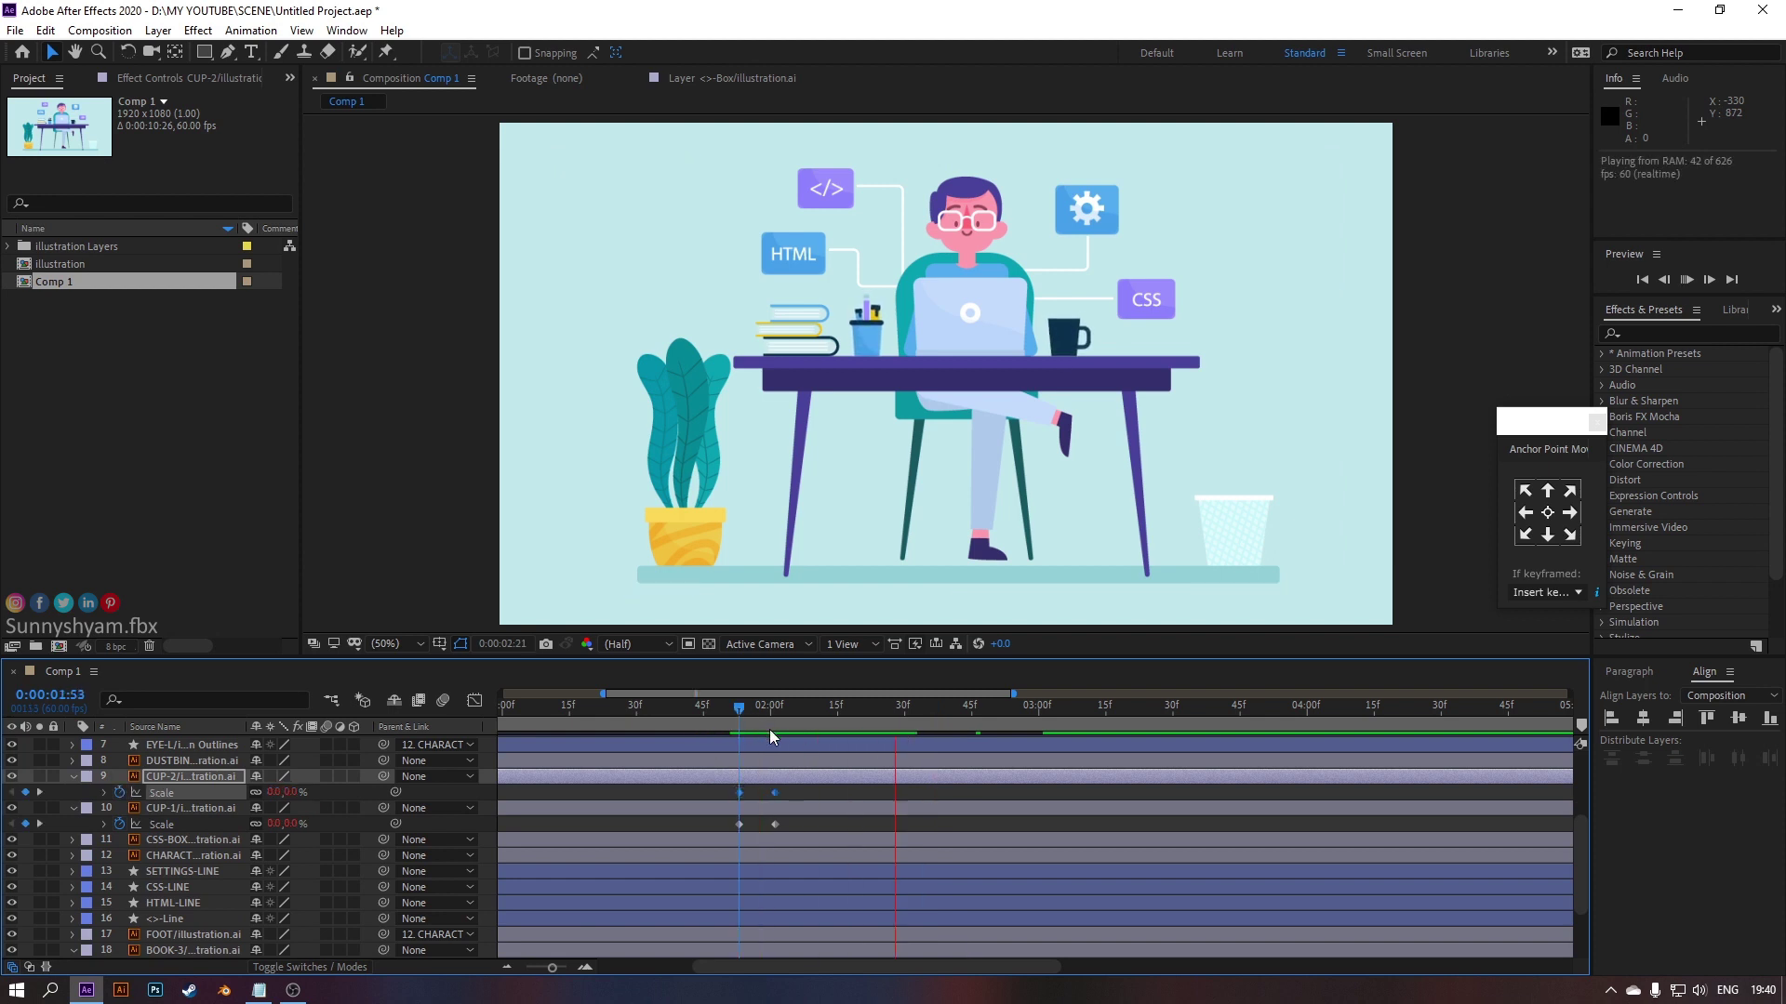
Shift CUP-2's Scale keyframes about 3 frames behind CUP-1's and play the whole animation from the start
{"action": "left_click_drag", "start_coordinate": [739, 793], "coordinate": [753, 792]}
{"action": "scroll", "coordinate": [802, 760], "scroll_direction": "down", "scroll_amount": 3}
{"action": "scroll", "coordinate": [802, 752], "scroll_direction": "down", "scroll_amount": 2}
{"action": "left_click_drag", "start_coordinate": [628, 708], "coordinate": [421, 709]}
{"action": "key", "text": "space"}
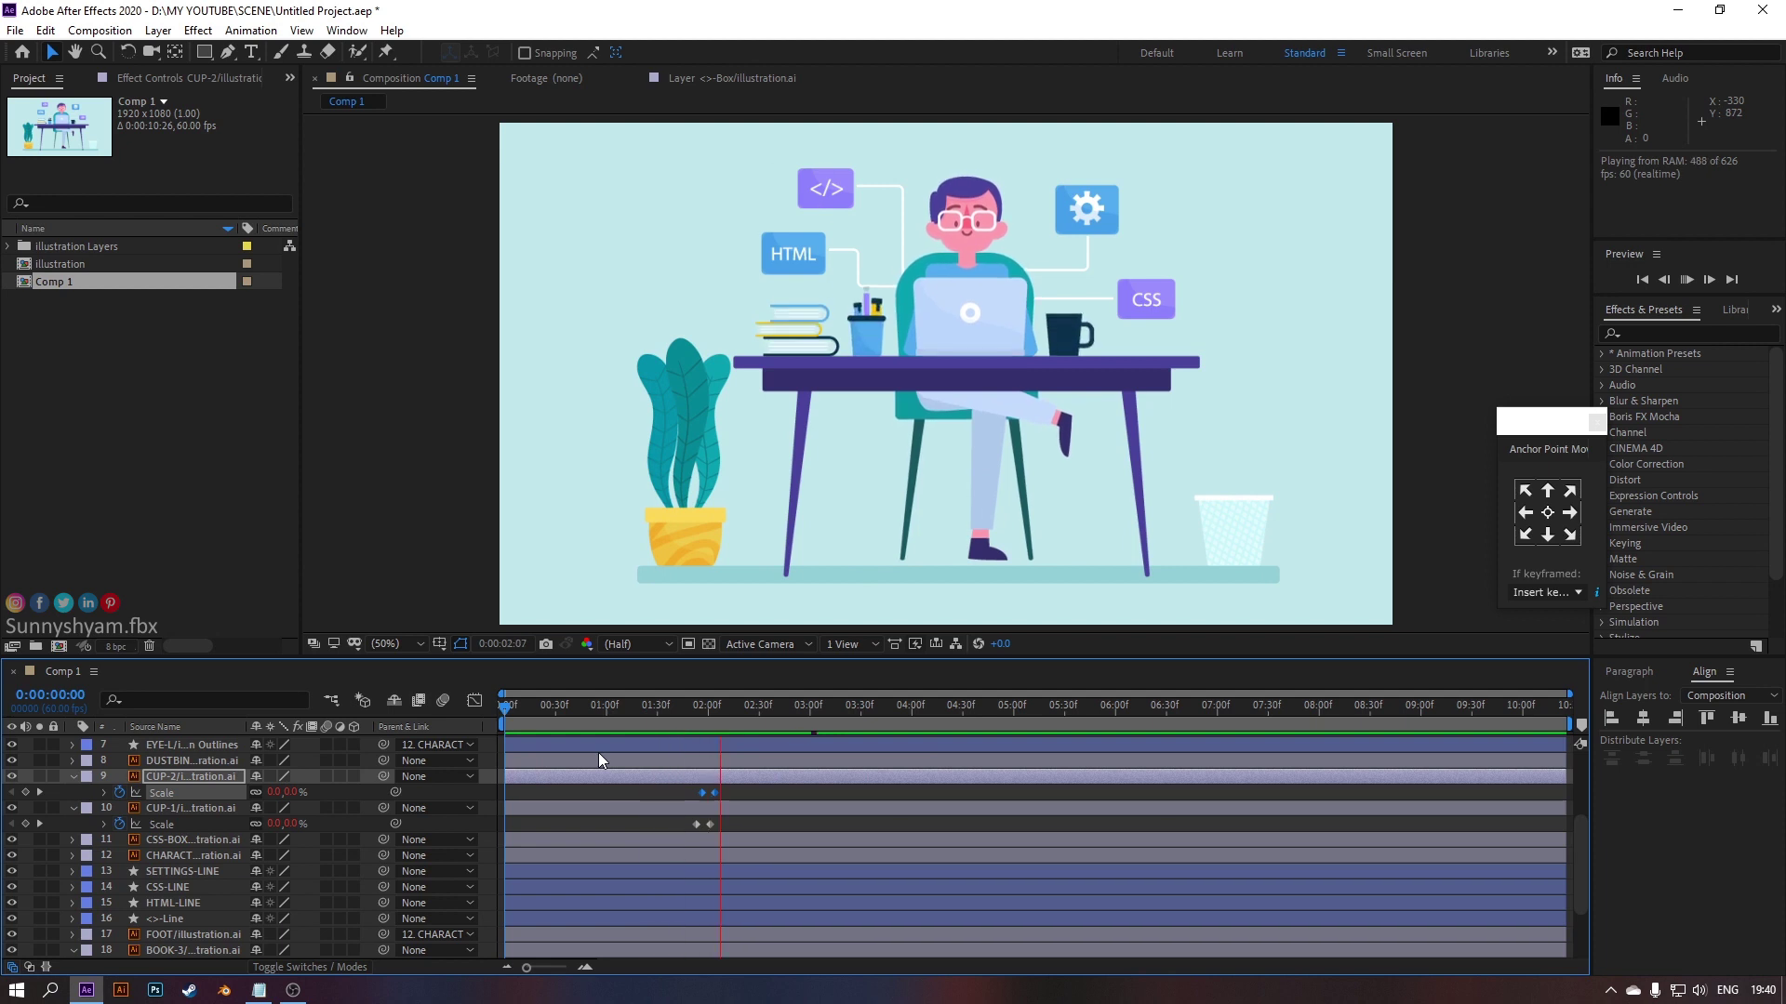
{"action": "key", "text": "space"}
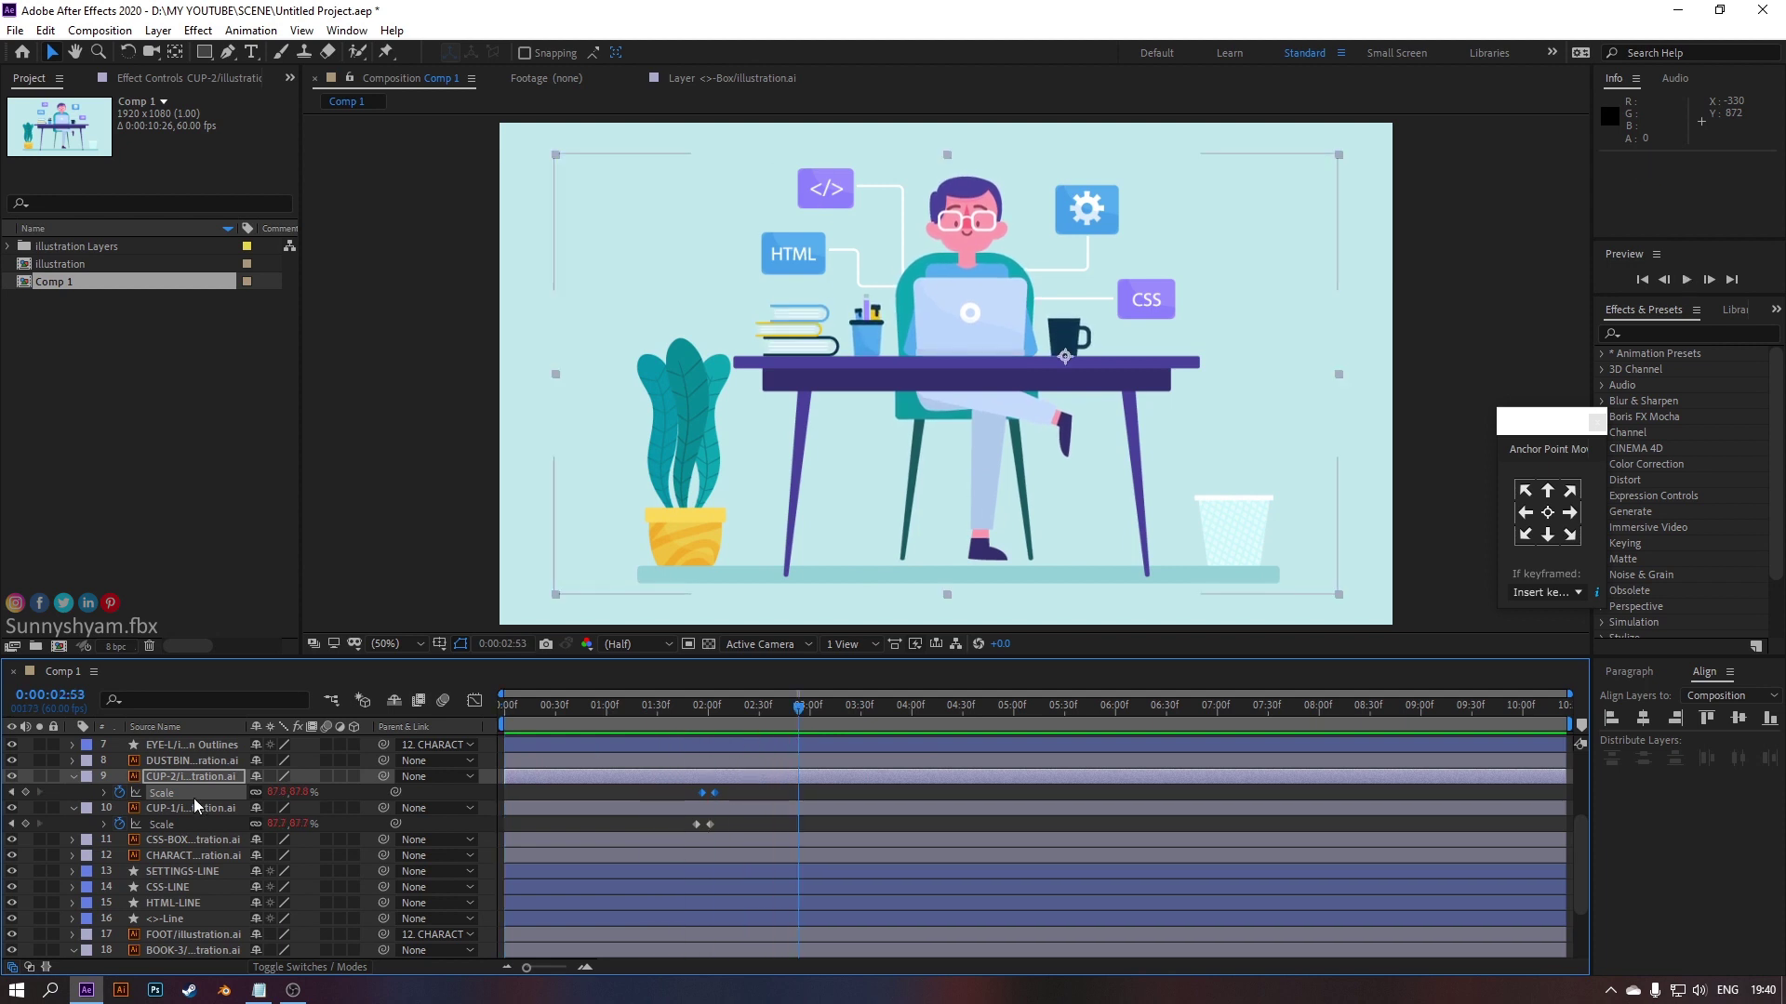
Collapse the properties of CUP-2, CUP-1 and BOOK-3 and leave no layer selected
{"action": "left_click", "coordinate": [70, 776]}
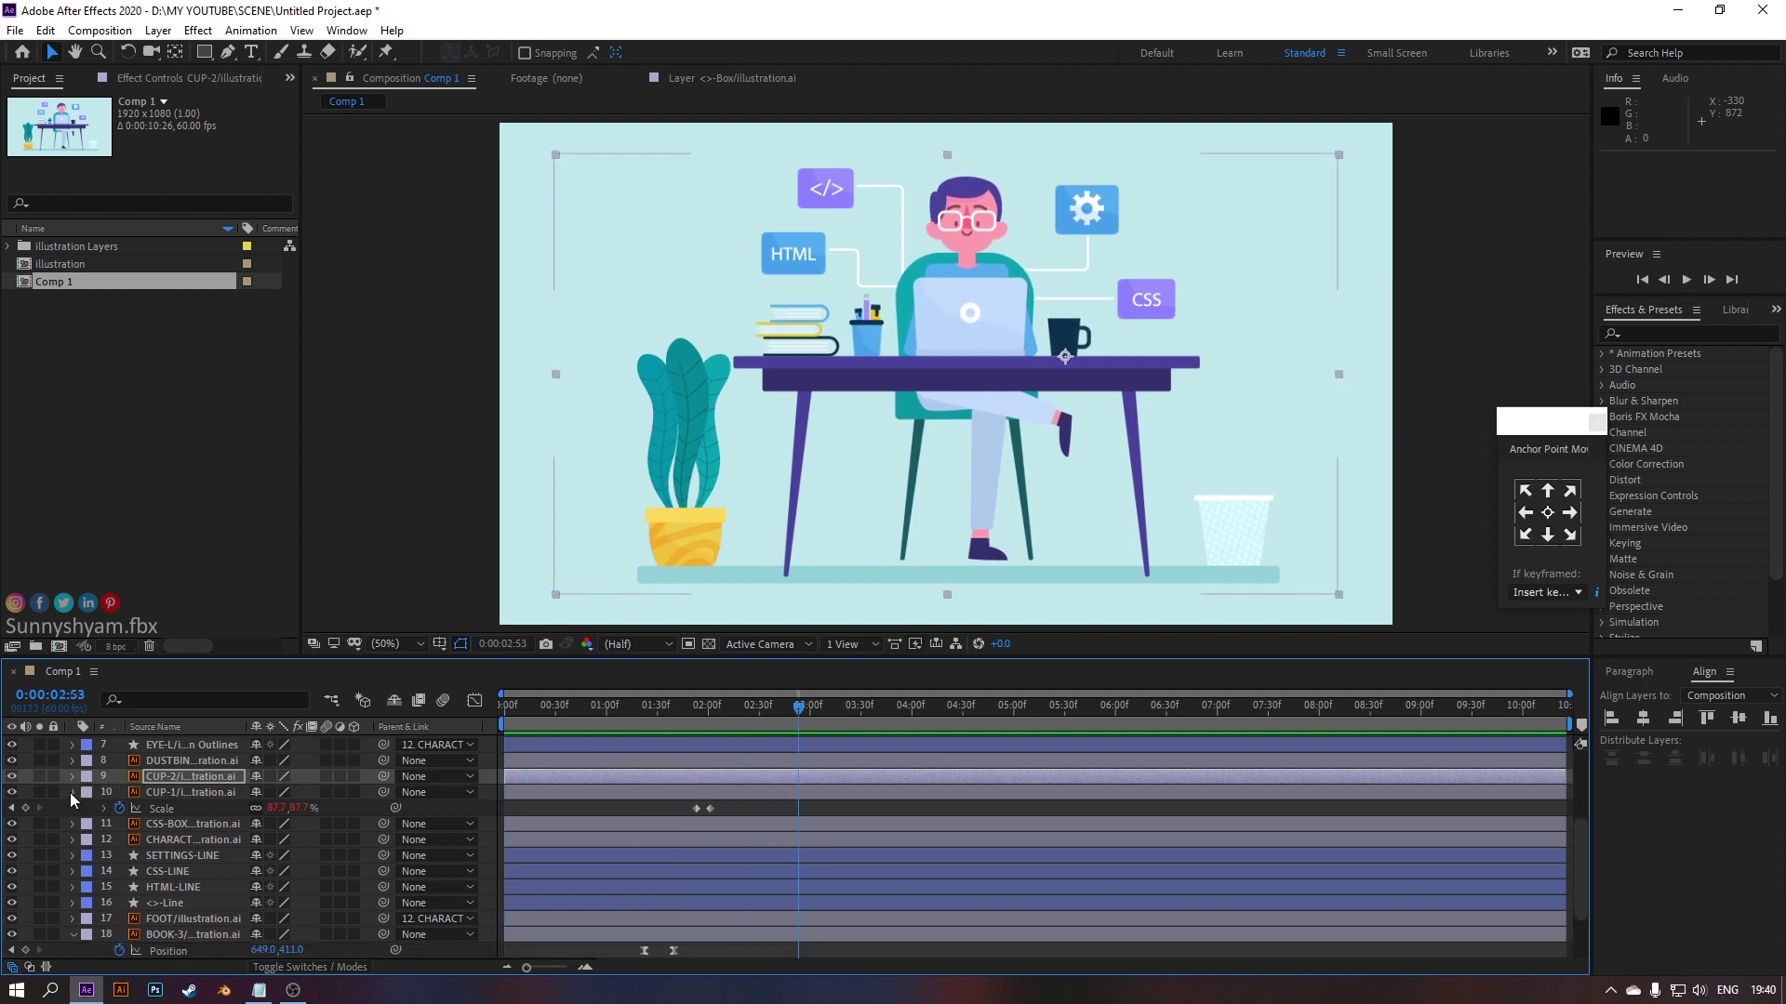
{"action": "left_click", "coordinate": [70, 793]}
{"action": "left_click", "coordinate": [188, 843]}
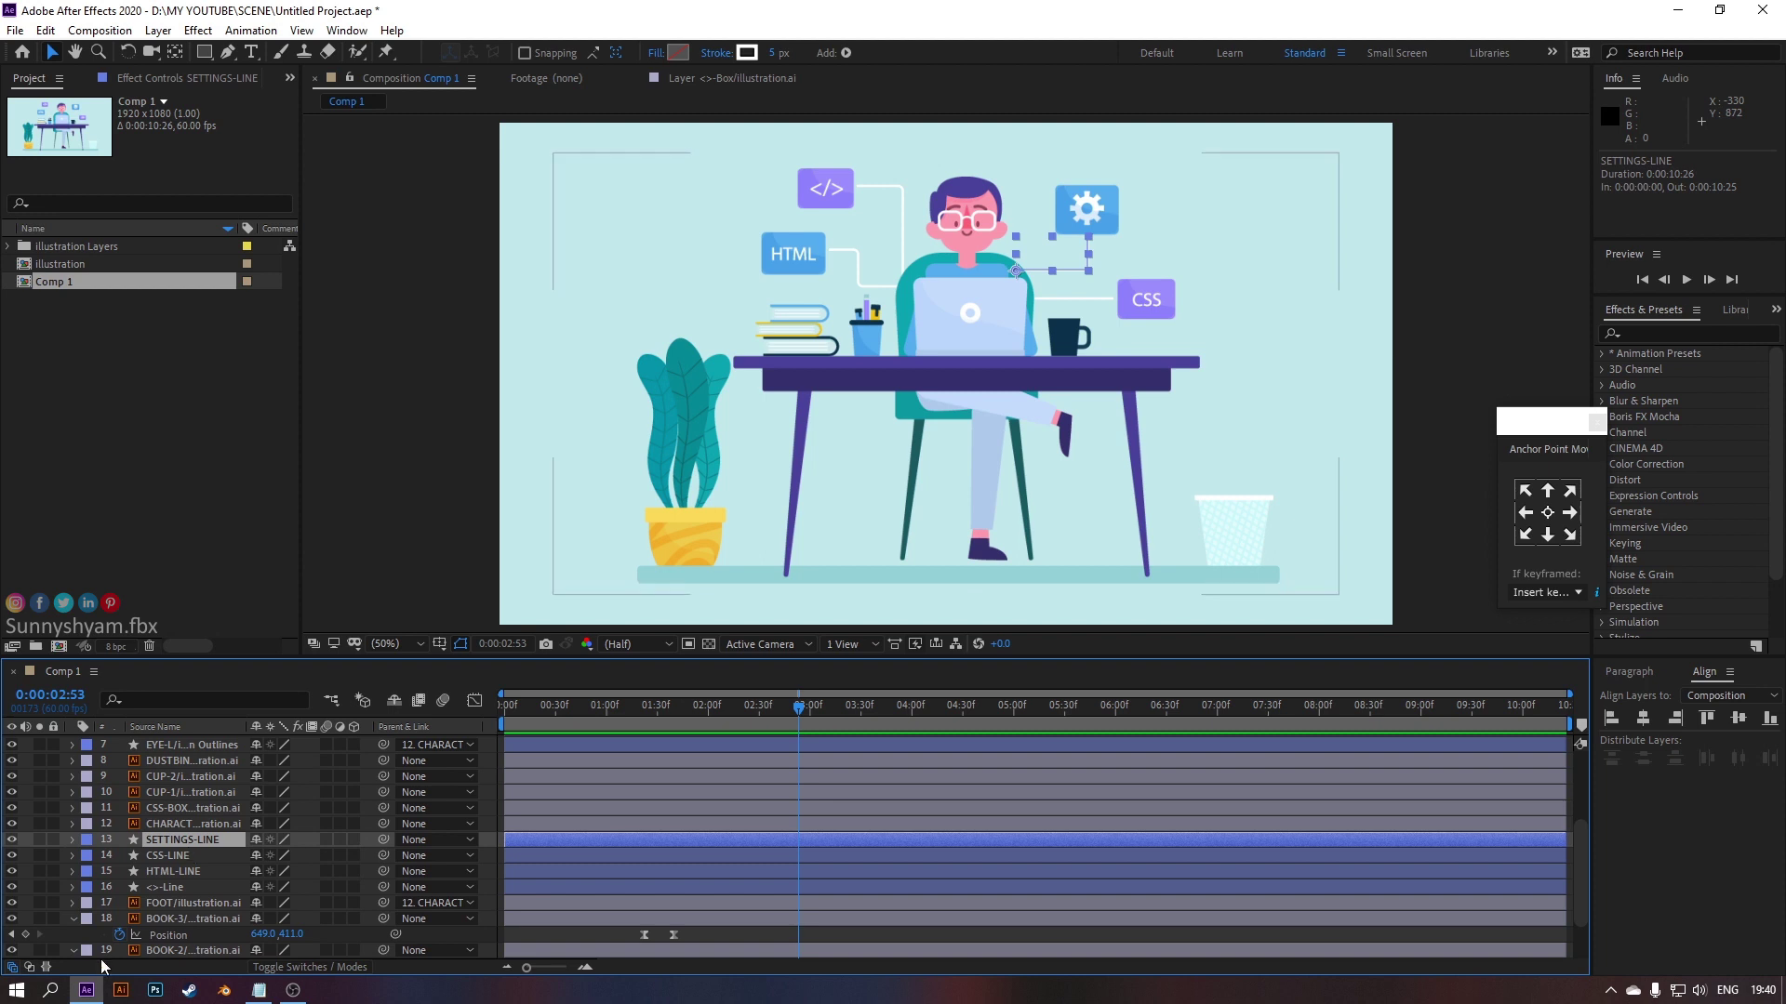
{"action": "left_click", "coordinate": [72, 919]}
{"action": "left_click", "coordinate": [194, 840], "text": "ctrl"}
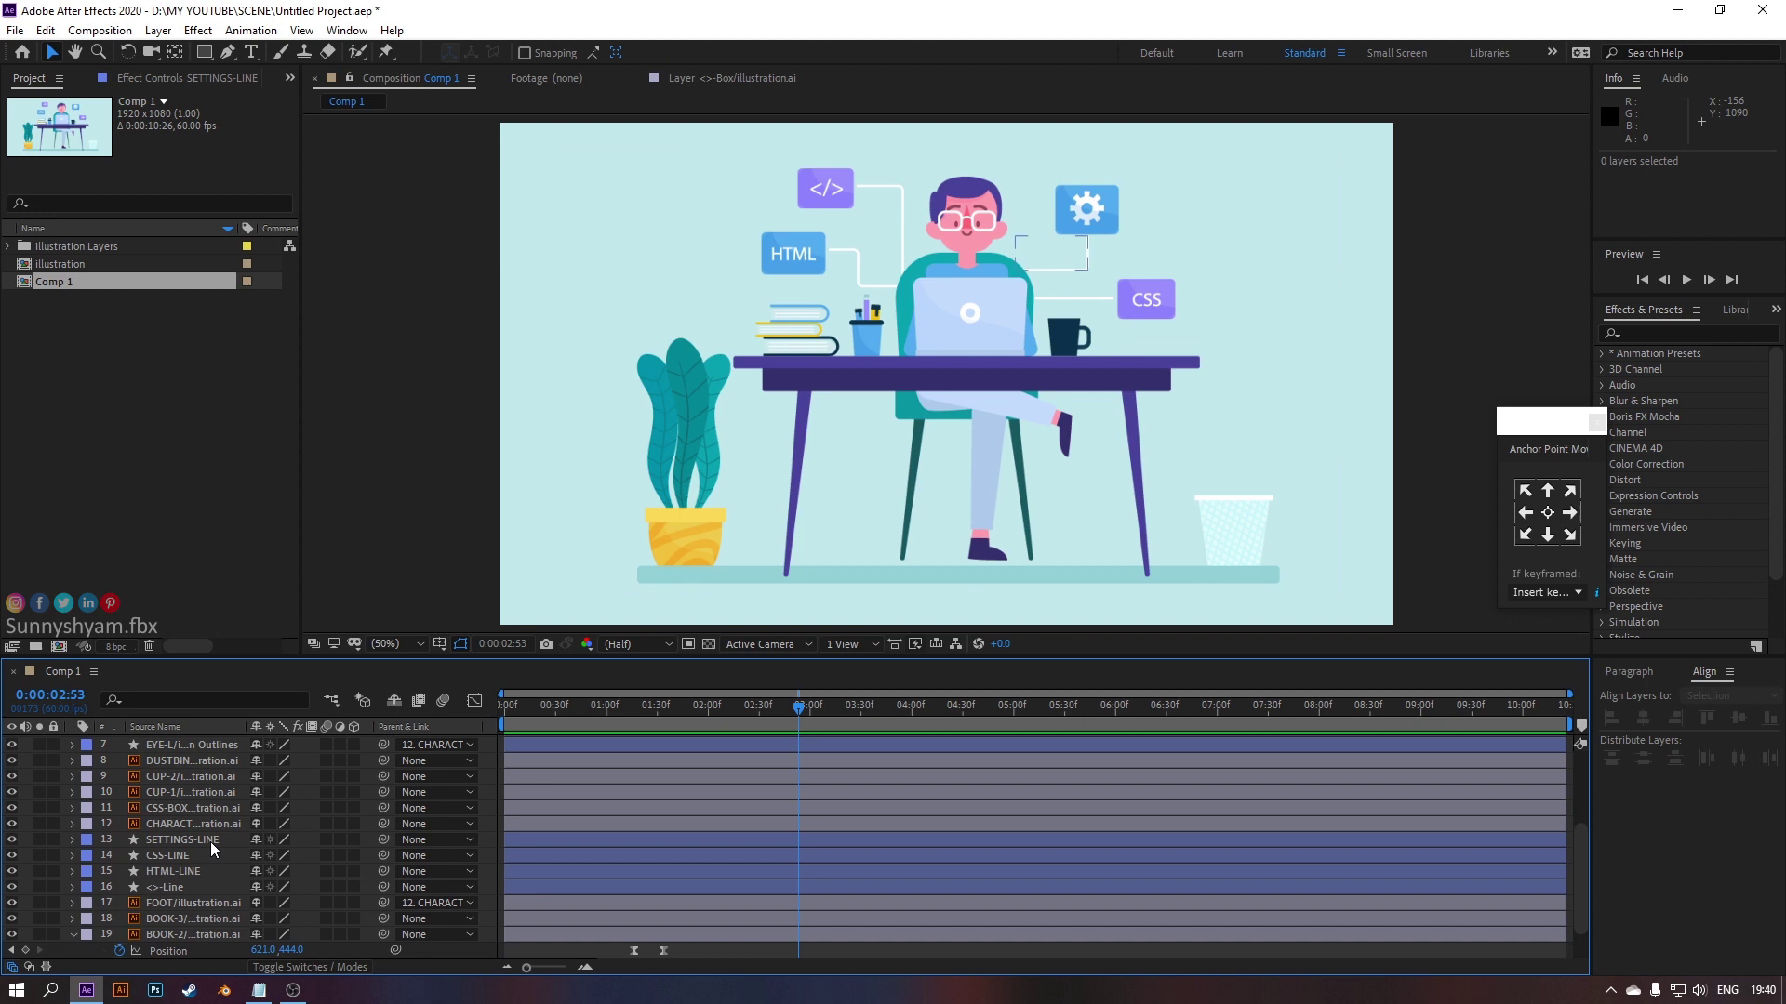
Add Trim Paths to HTML-LINE's contents and expand its settings, with the line enlarged in the viewer
{"action": "left_click", "coordinate": [182, 874]}
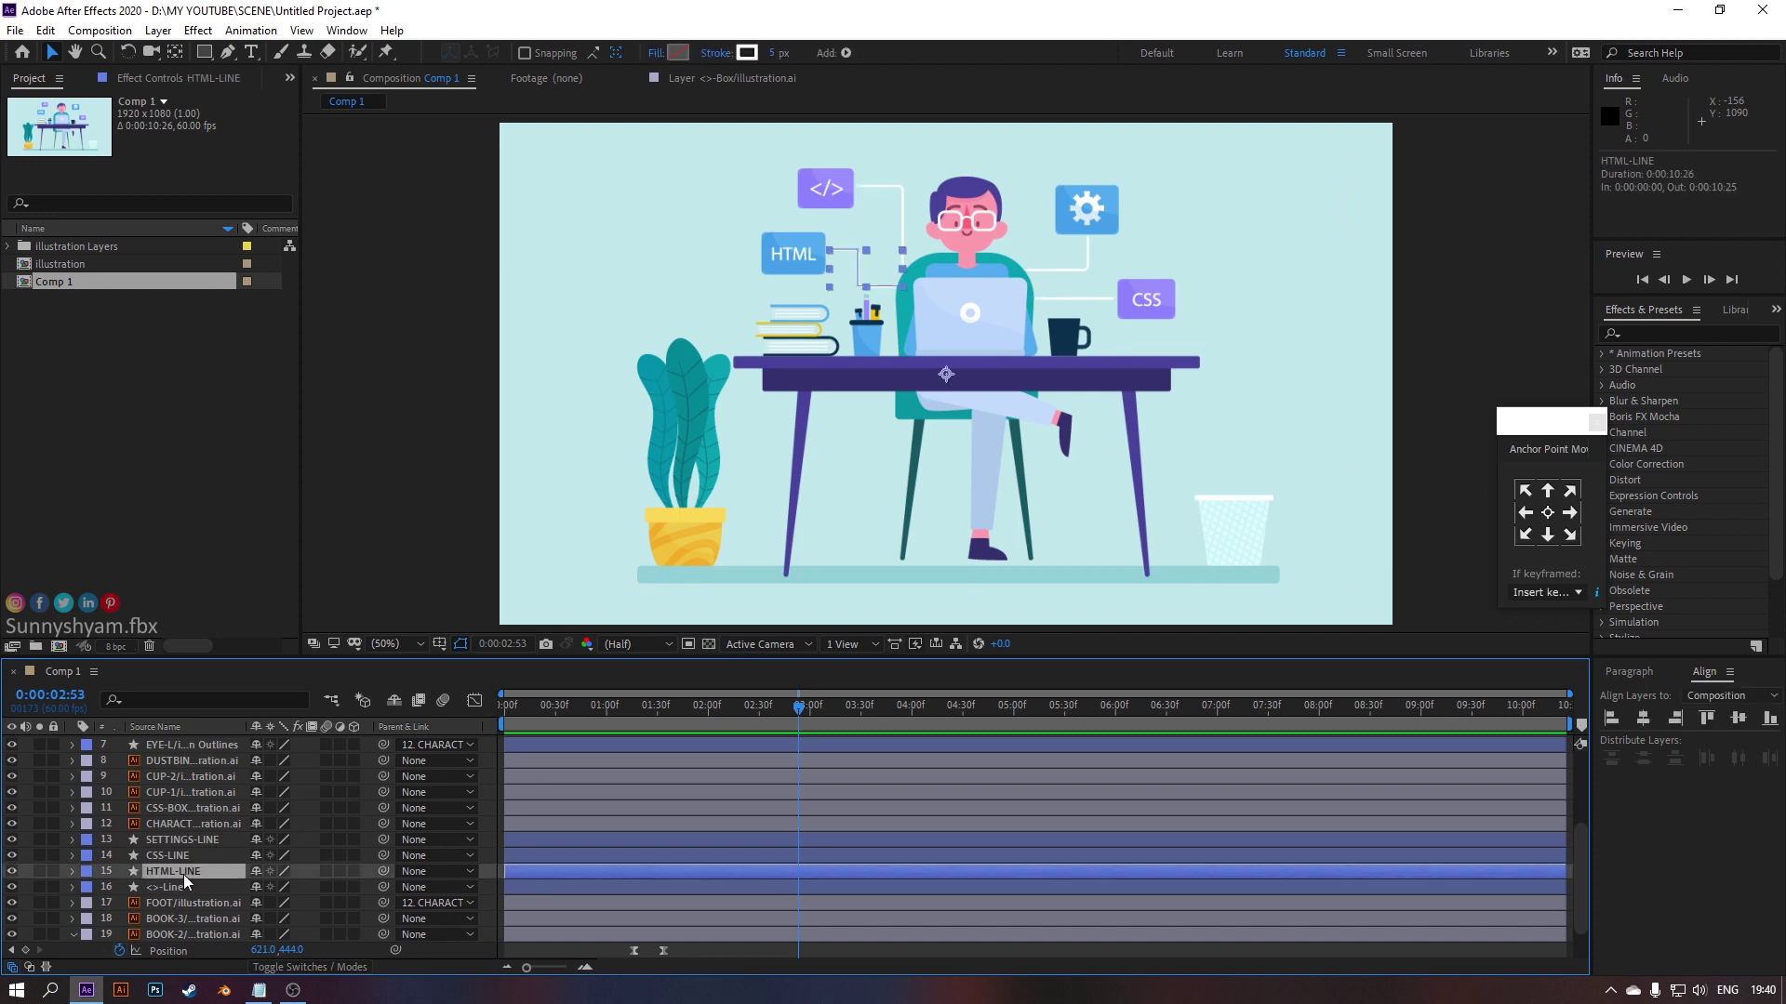
{"action": "left_click", "coordinate": [72, 871]}
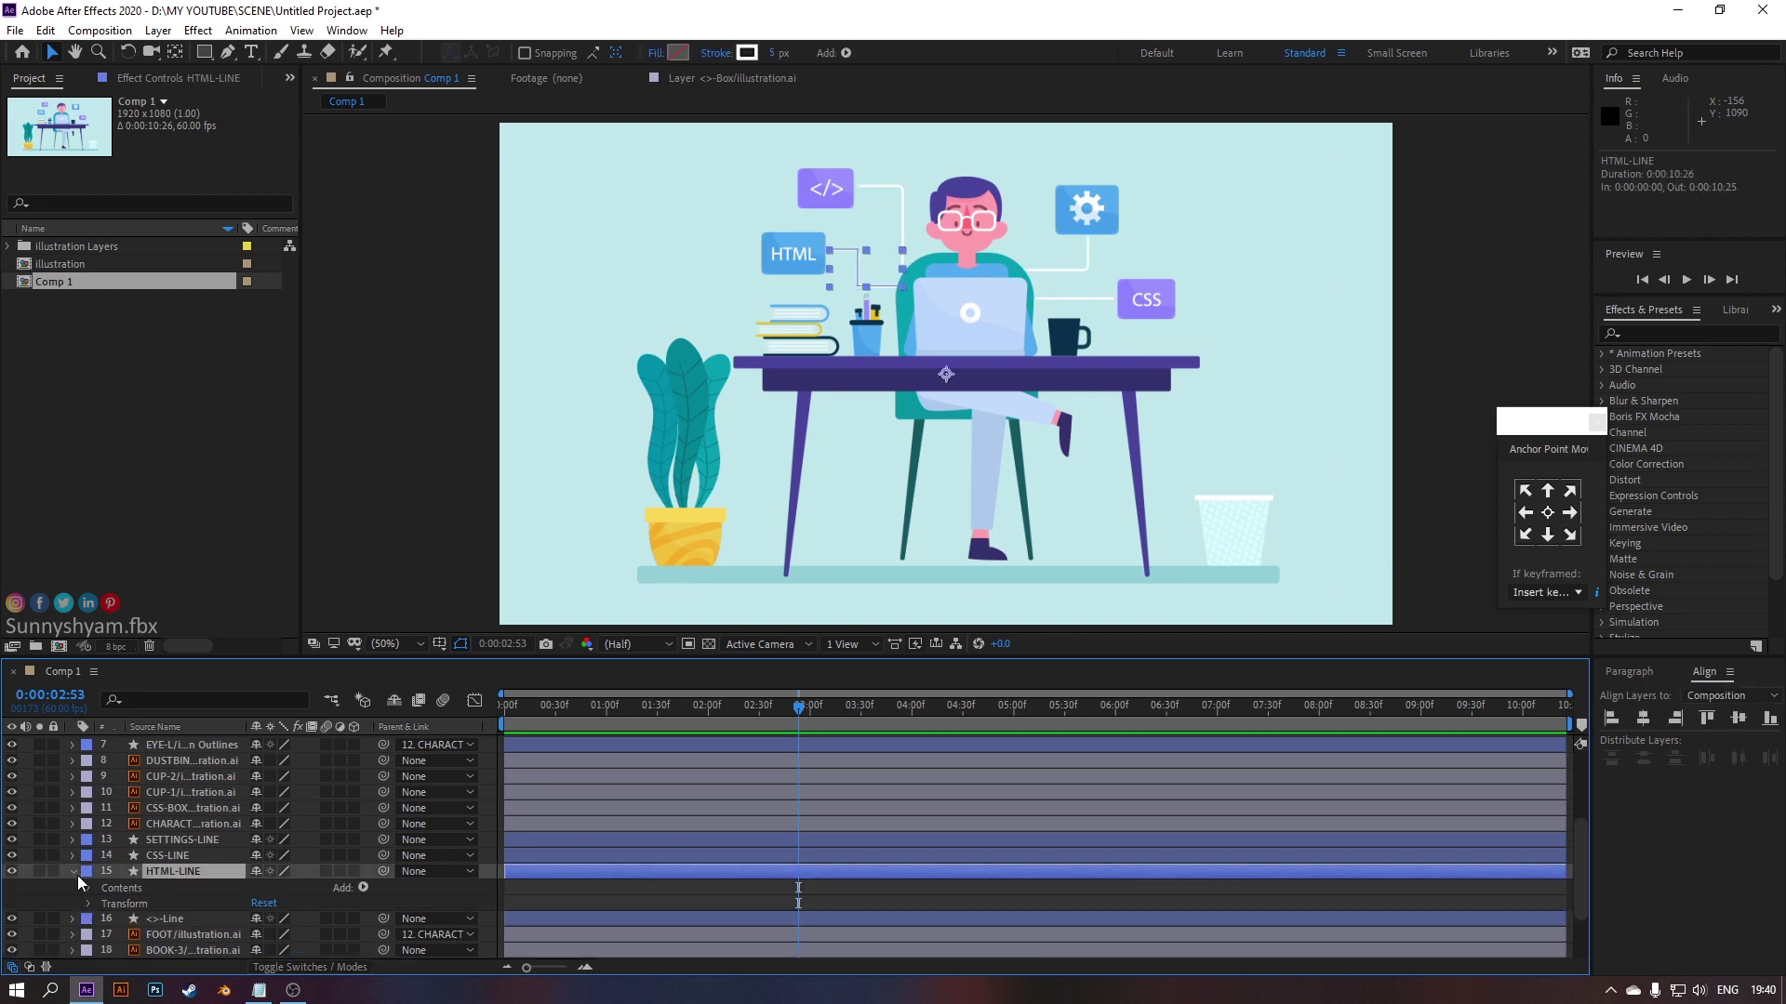
{"action": "left_click", "coordinate": [363, 888]}
{"action": "left_click", "coordinate": [409, 787]}
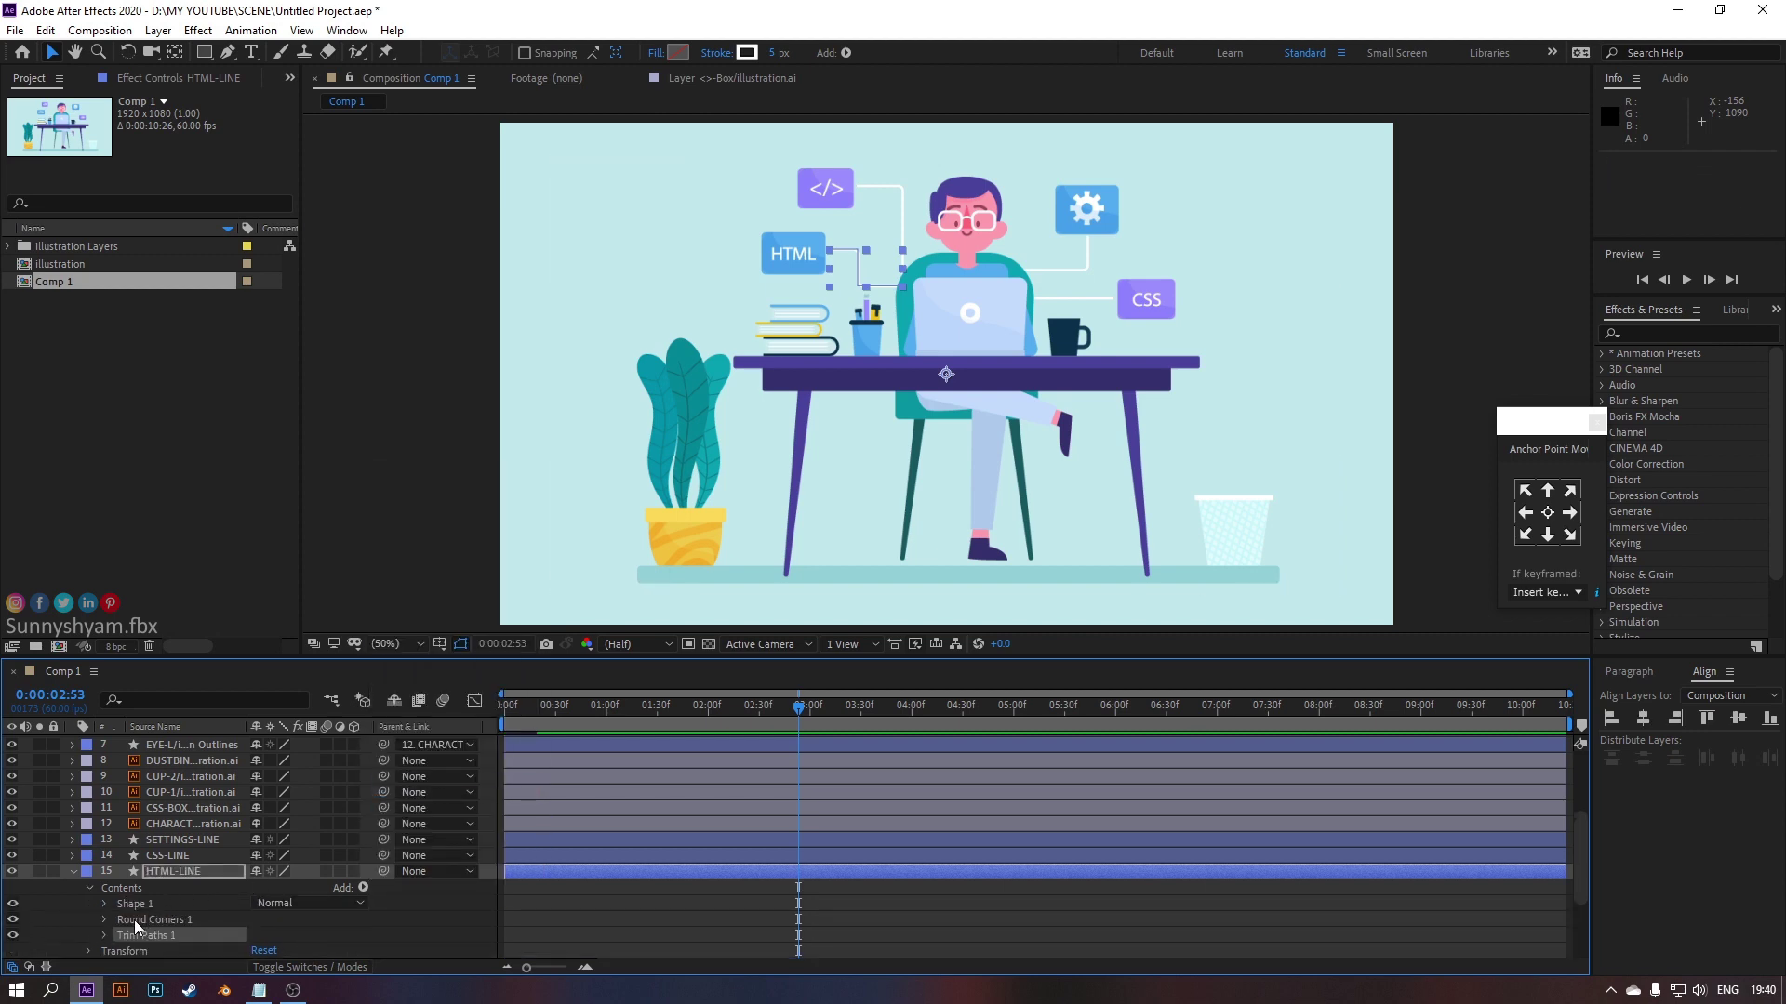
{"action": "left_click", "coordinate": [105, 935]}
{"action": "scroll", "coordinate": [840, 235], "scroll_direction": "up", "scroll_amount": 2}
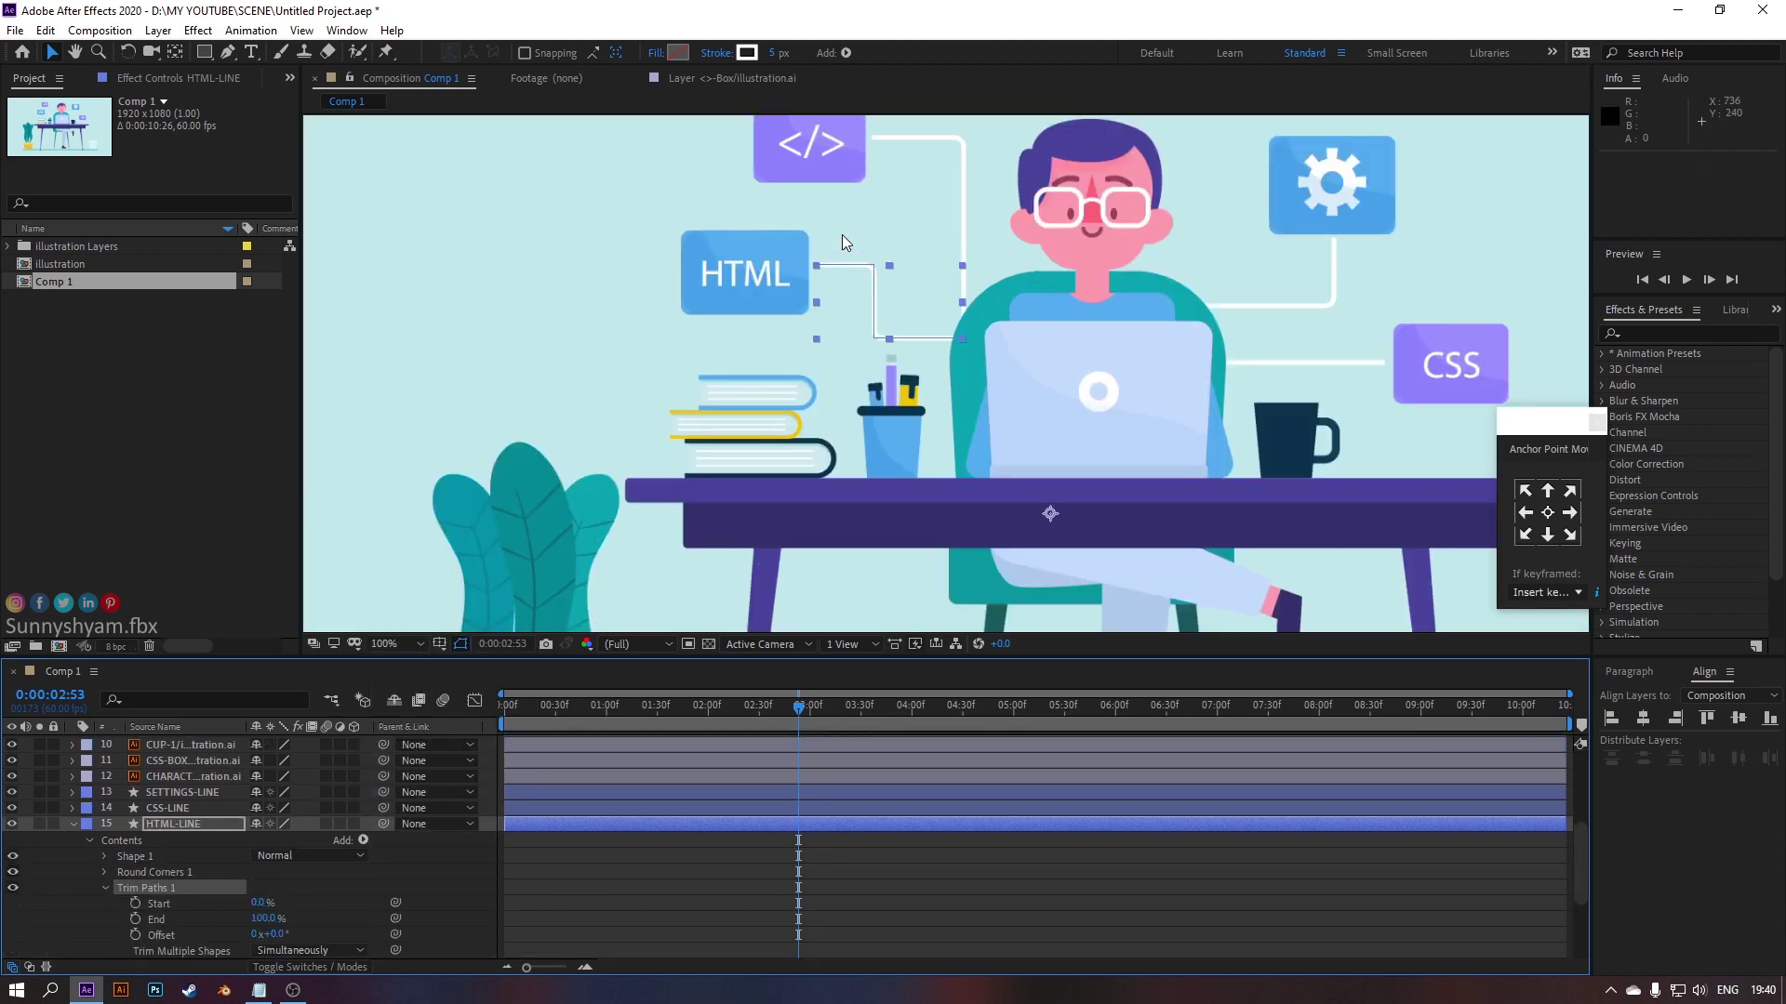
{"action": "scroll", "coordinate": [973, 235], "scroll_direction": "up", "scroll_amount": 2}
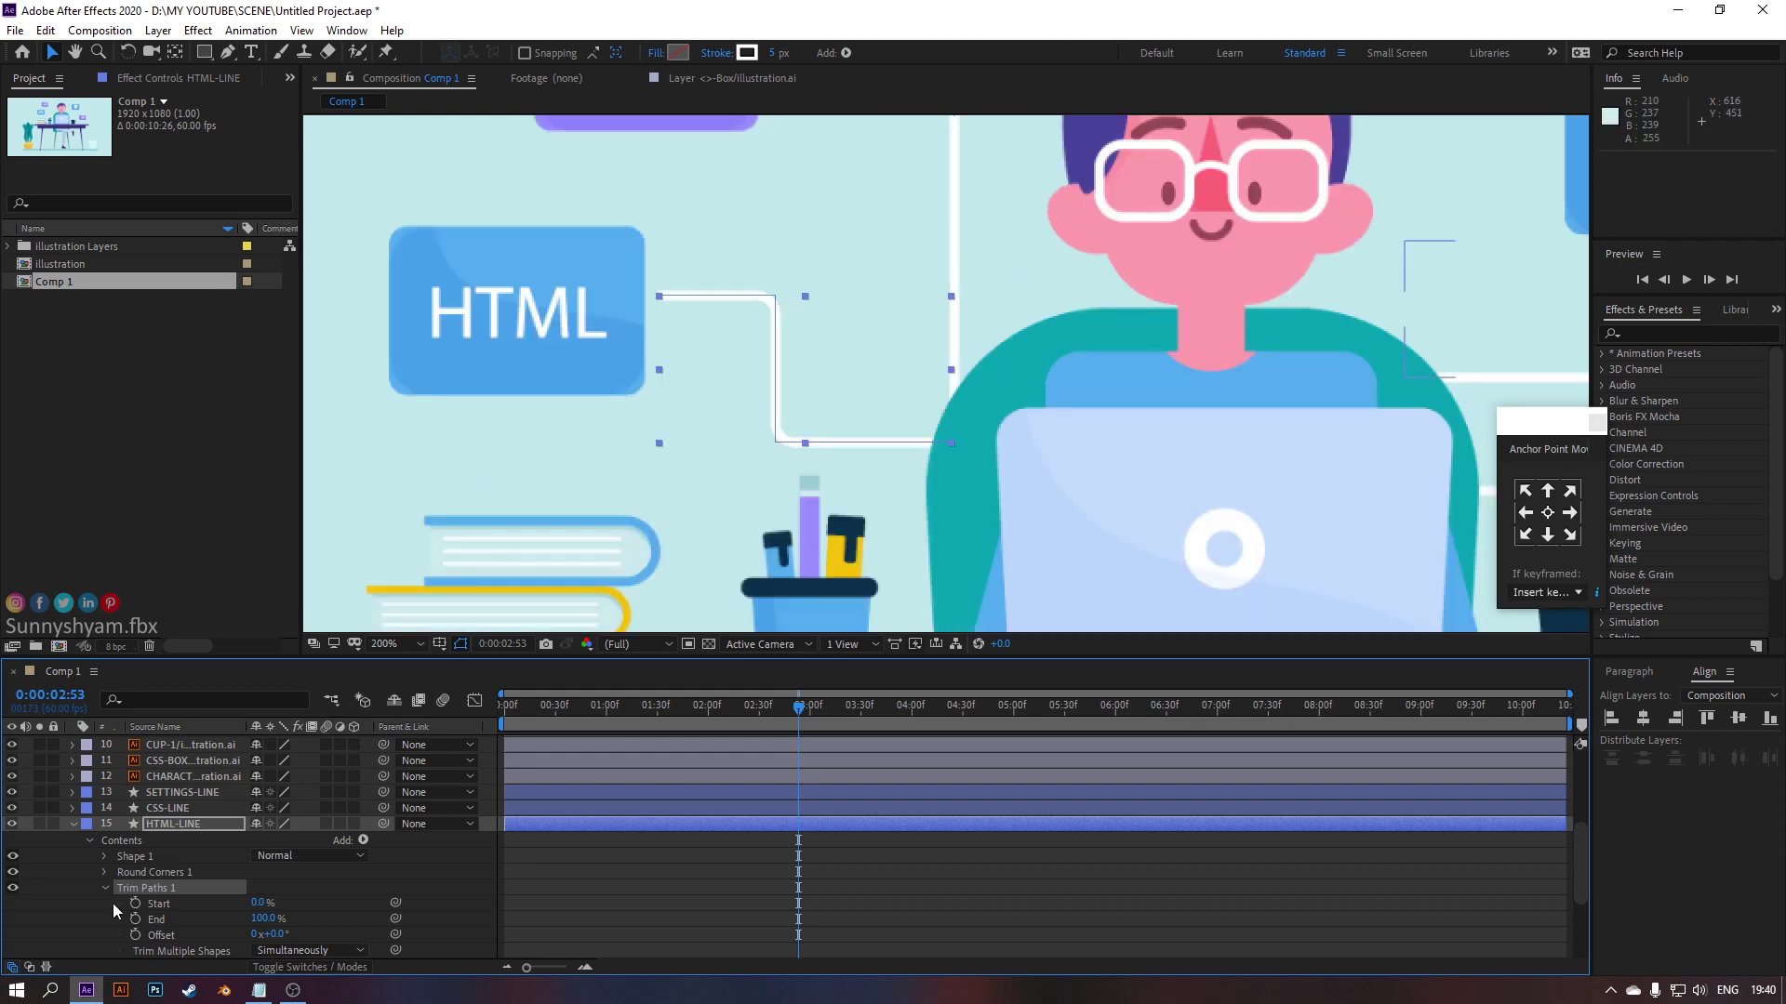
Keyframe HTML-LINE's Trim Paths Start from 100% at about 0:00:02:53 to 0% at about 0:00:03:22
{"action": "mouse_move", "coordinate": [272, 918]}
{"action": "left_mouse_down"}
{"action": "mouse_move", "coordinate": [229, 931]}
{"action": "mouse_move", "coordinate": [260, 906]}
{"action": "mouse_move", "coordinate": [400, 932]}
{"action": "left_mouse_up"}
{"action": "key", "text": "ctrl+z"}
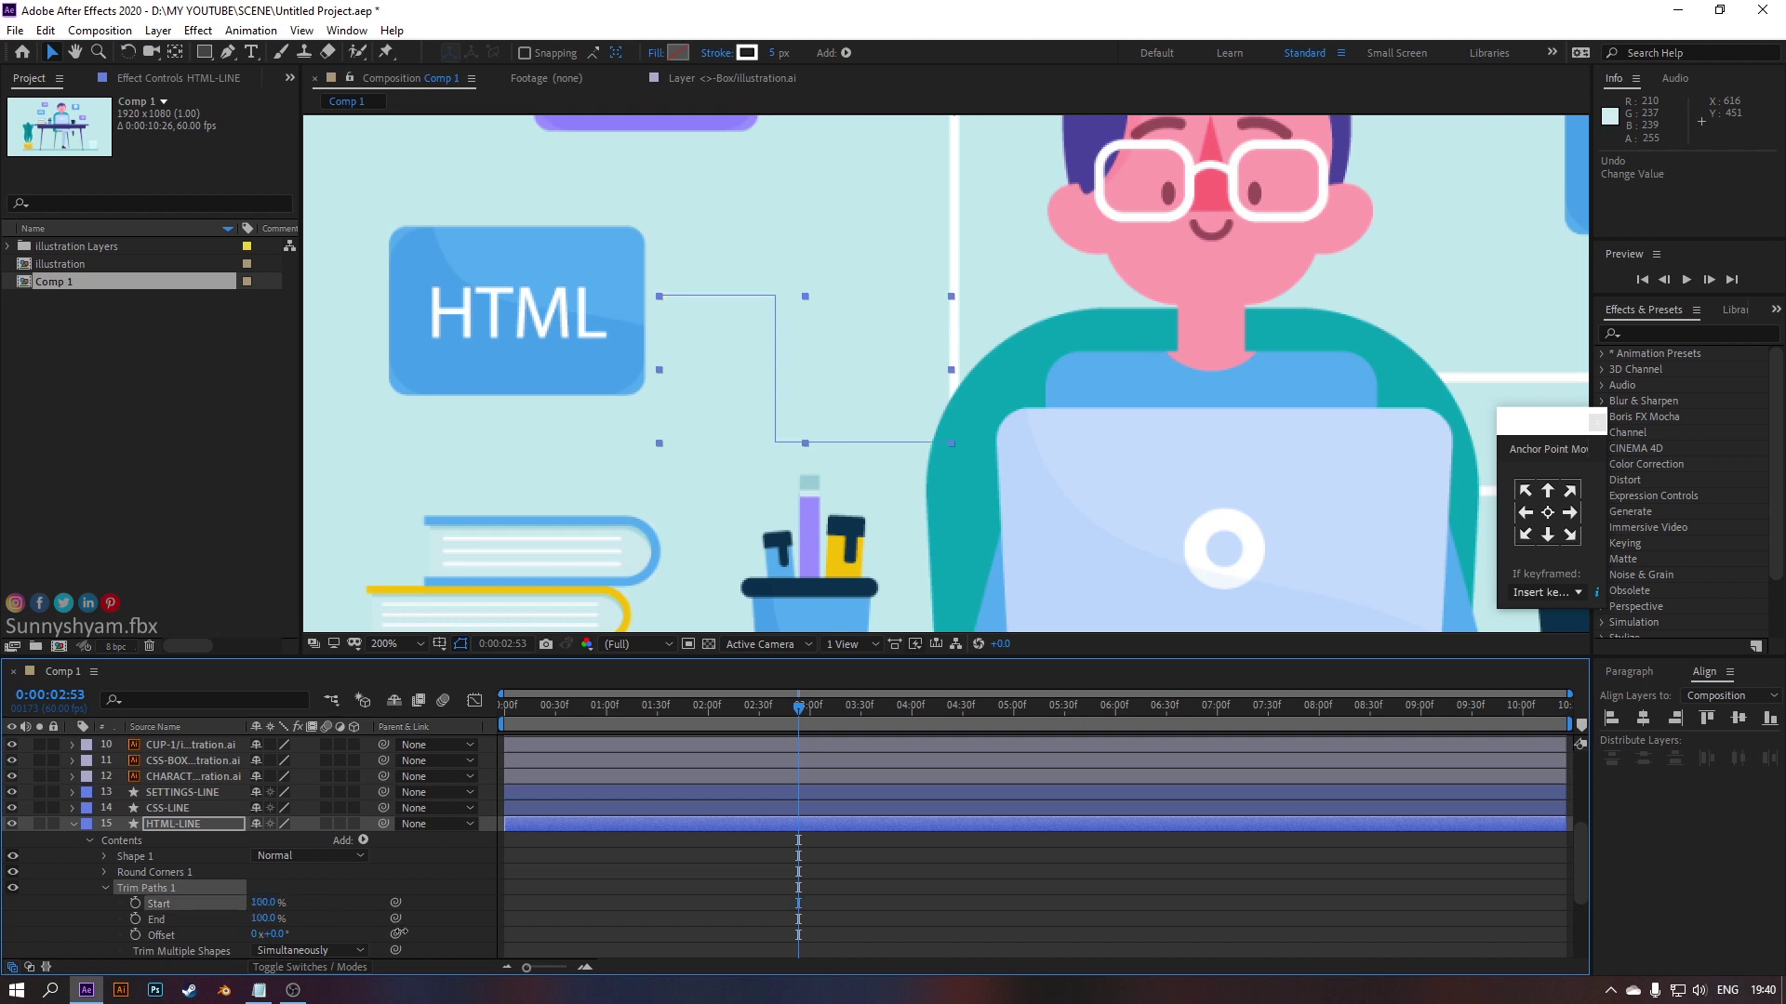
{"action": "left_click", "coordinate": [135, 903]}
{"action": "key", "text": "space"}
{"action": "key", "text": "space"}
{"action": "left_click_drag", "start_coordinate": [275, 907], "coordinate": [186, 906]}
Preview HTML-LINE's reveal and apply Easy Ease to both of its Trim Paths Start keyframes
{"action": "left_click_drag", "start_coordinate": [800, 705], "coordinate": [787, 705]}
{"action": "key", "text": "space"}
{"action": "key", "text": "space"}
{"action": "scroll", "coordinate": [779, 891], "scroll_direction": "up", "scroll_amount": 2}
{"action": "left_click", "coordinate": [796, 709]}
{"action": "key", "text": "space"}
{"action": "key", "text": "space"}
{"action": "left_click_drag", "start_coordinate": [849, 902], "coordinate": [753, 917]}
{"action": "key", "text": "F9"}
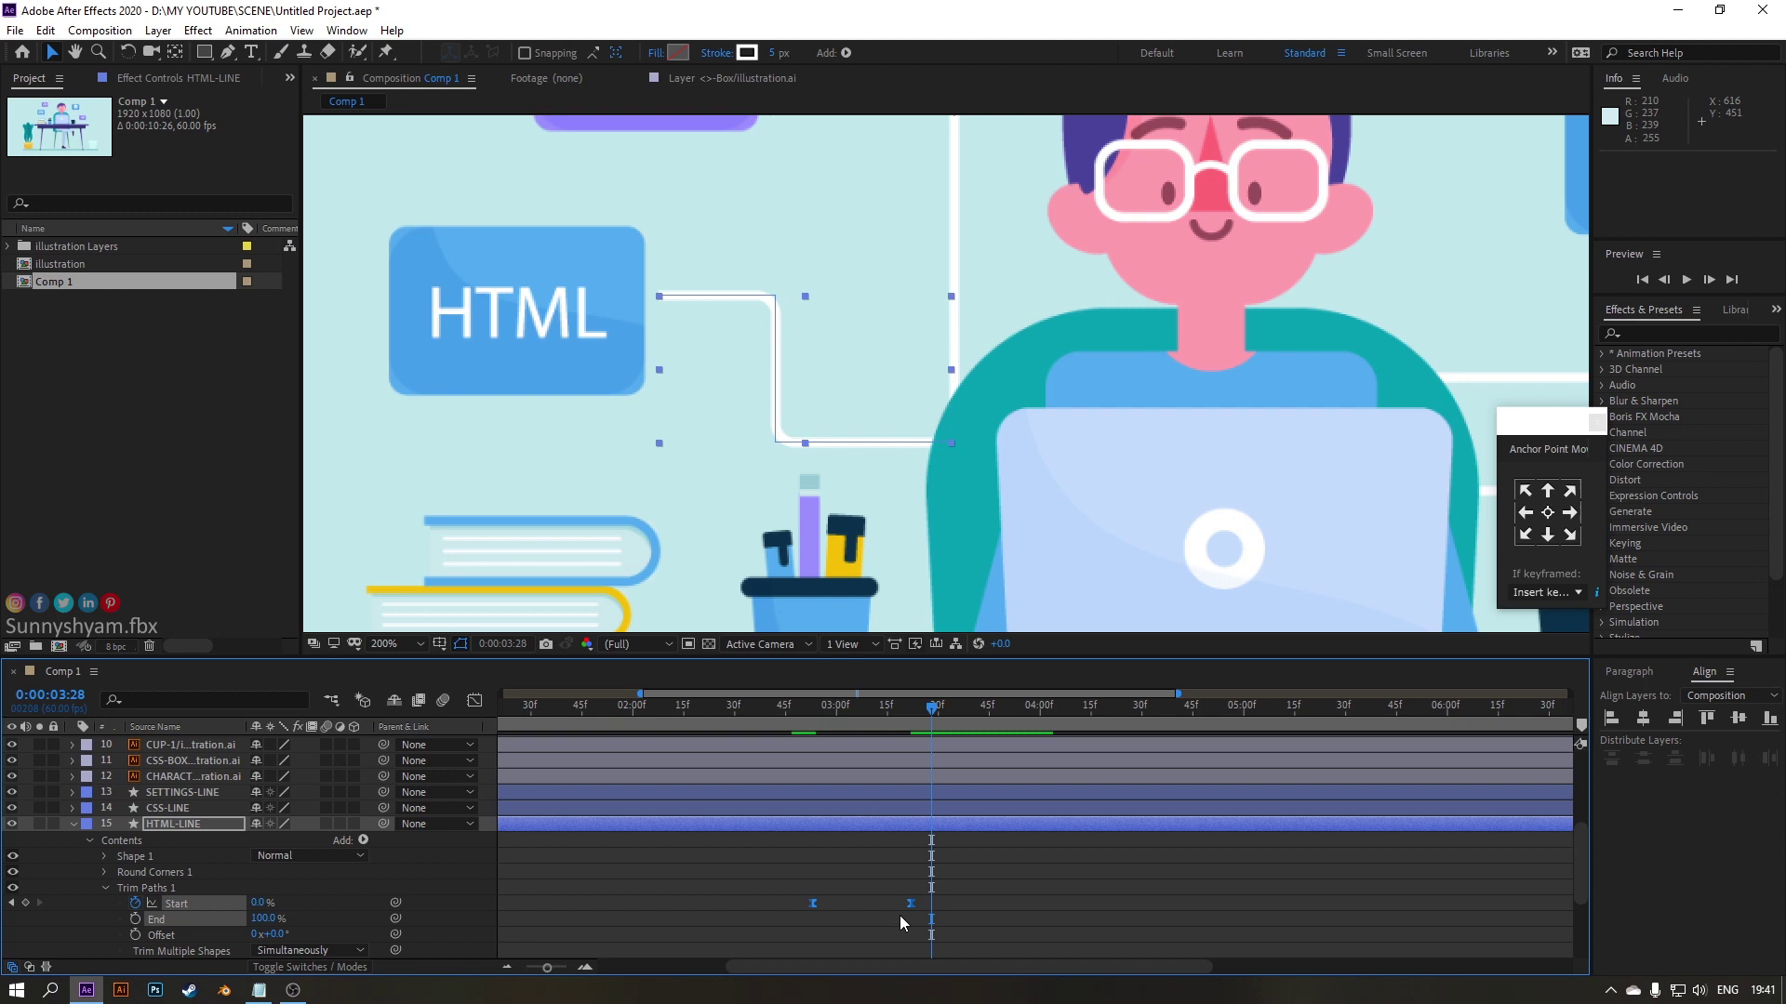
Replay the eased HTML-LINE reveal and fit the whole composition in the viewer
{"action": "scroll", "coordinate": [901, 912], "scroll_direction": "down", "scroll_amount": 2}
{"action": "left_click", "coordinate": [809, 709]}
{"action": "key", "text": "space"}
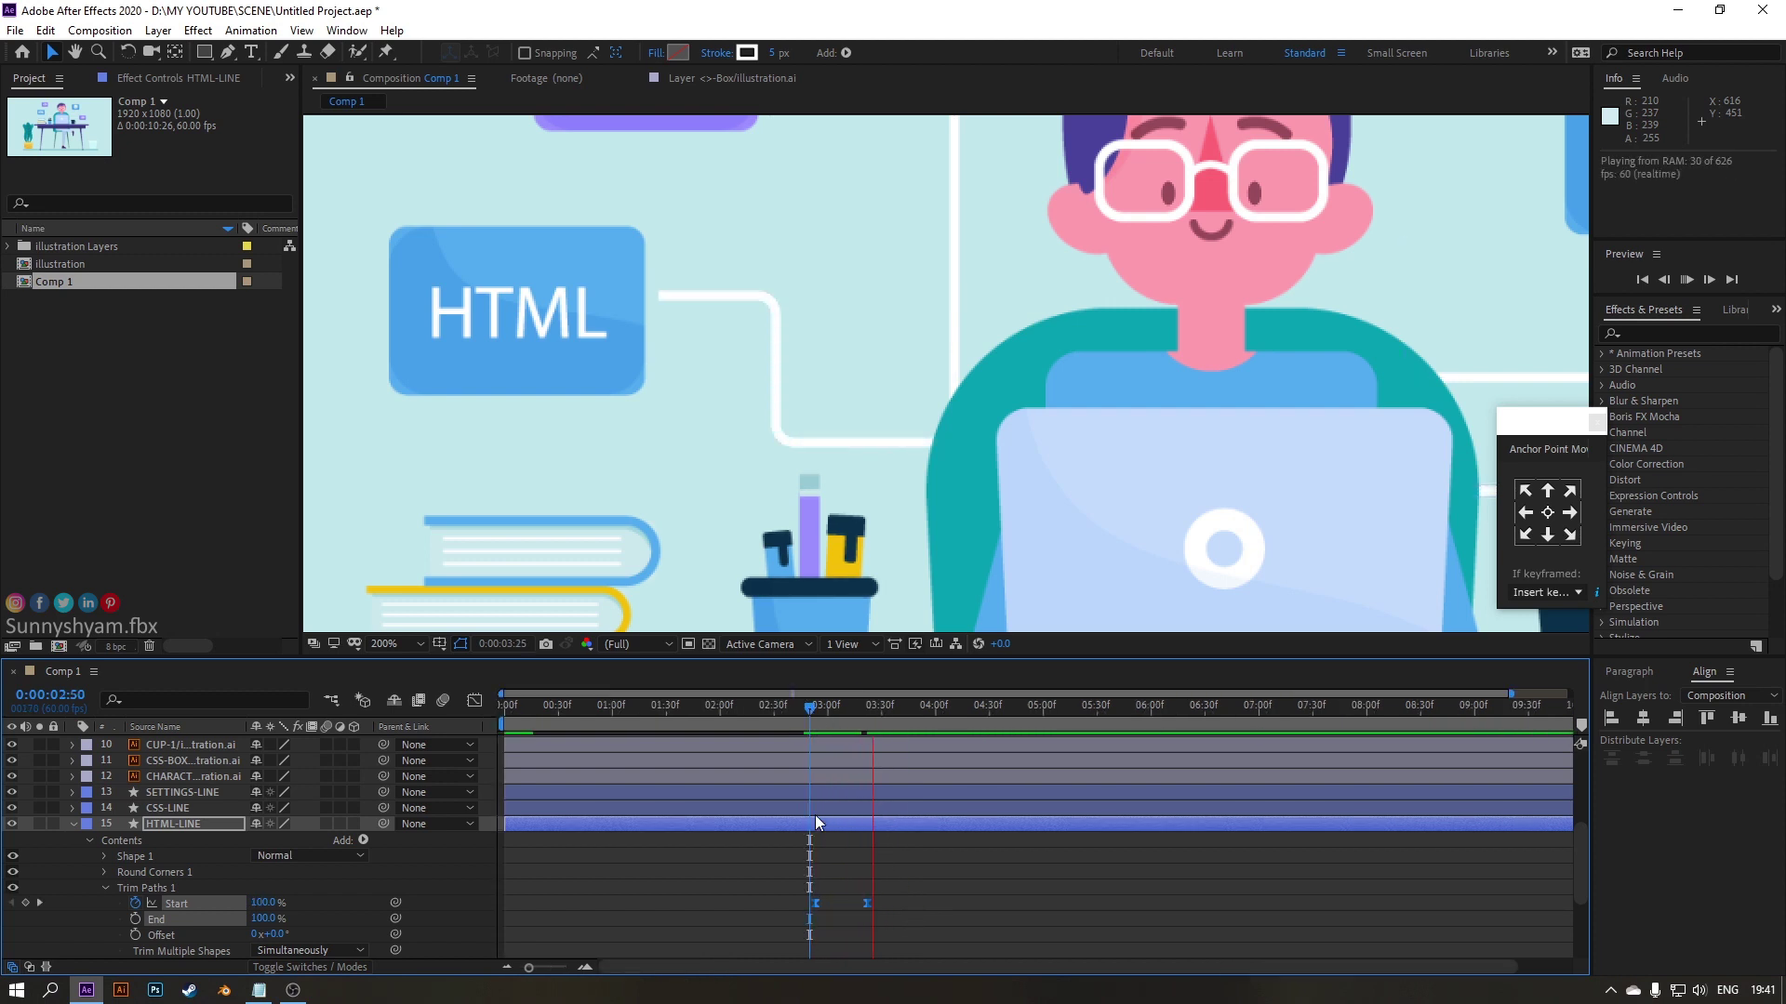
{"action": "left_click", "coordinate": [816, 701]}
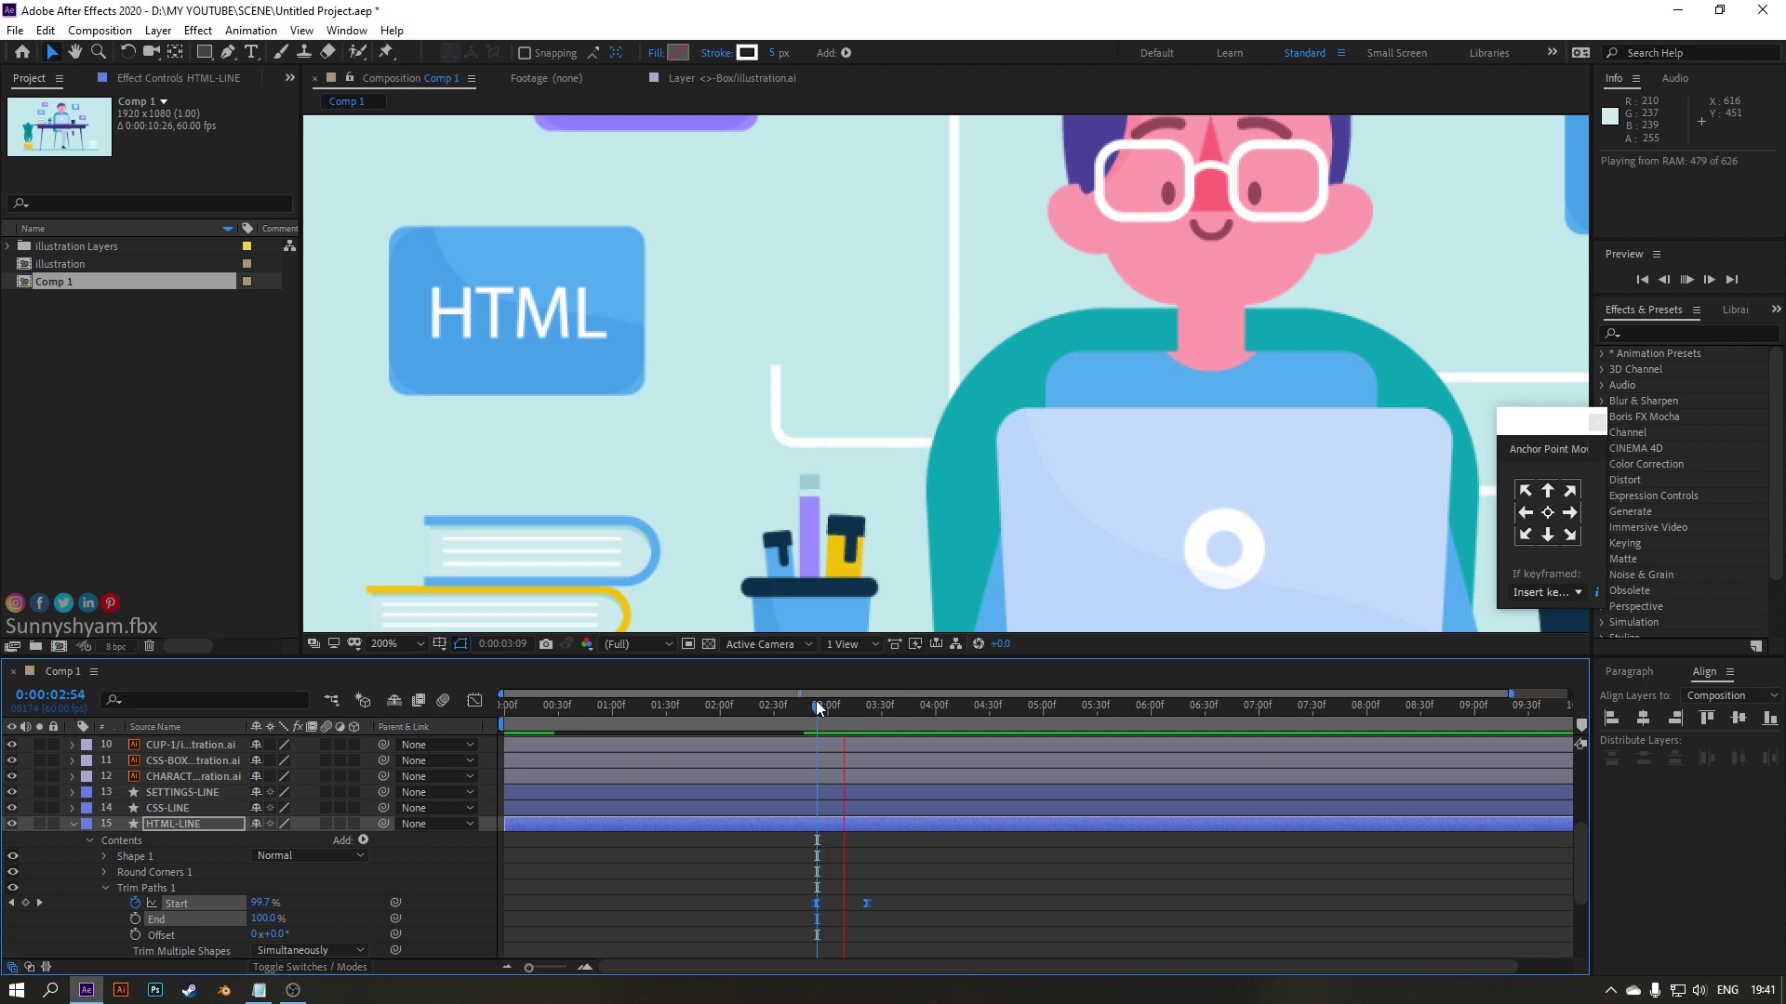
{"action": "key", "text": "space"}
{"action": "left_click", "coordinate": [657, 647]}
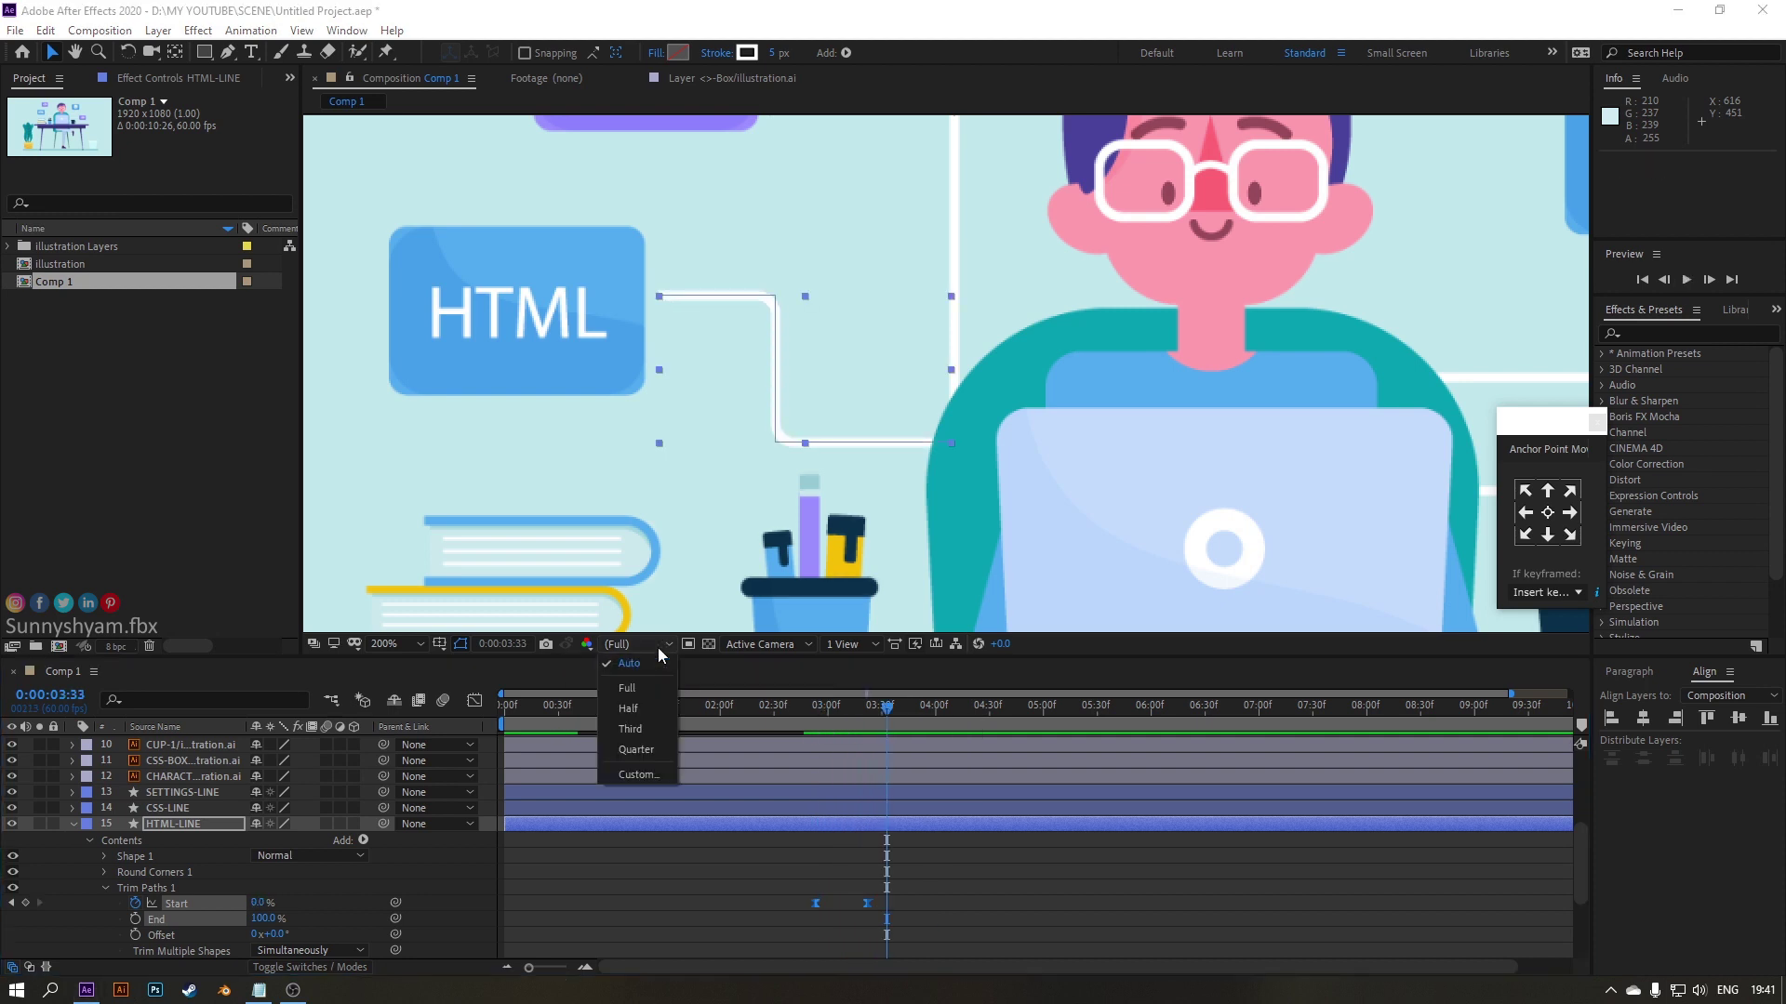
{"action": "left_click", "coordinate": [416, 643]}
{"action": "left_click", "coordinate": [396, 510]}
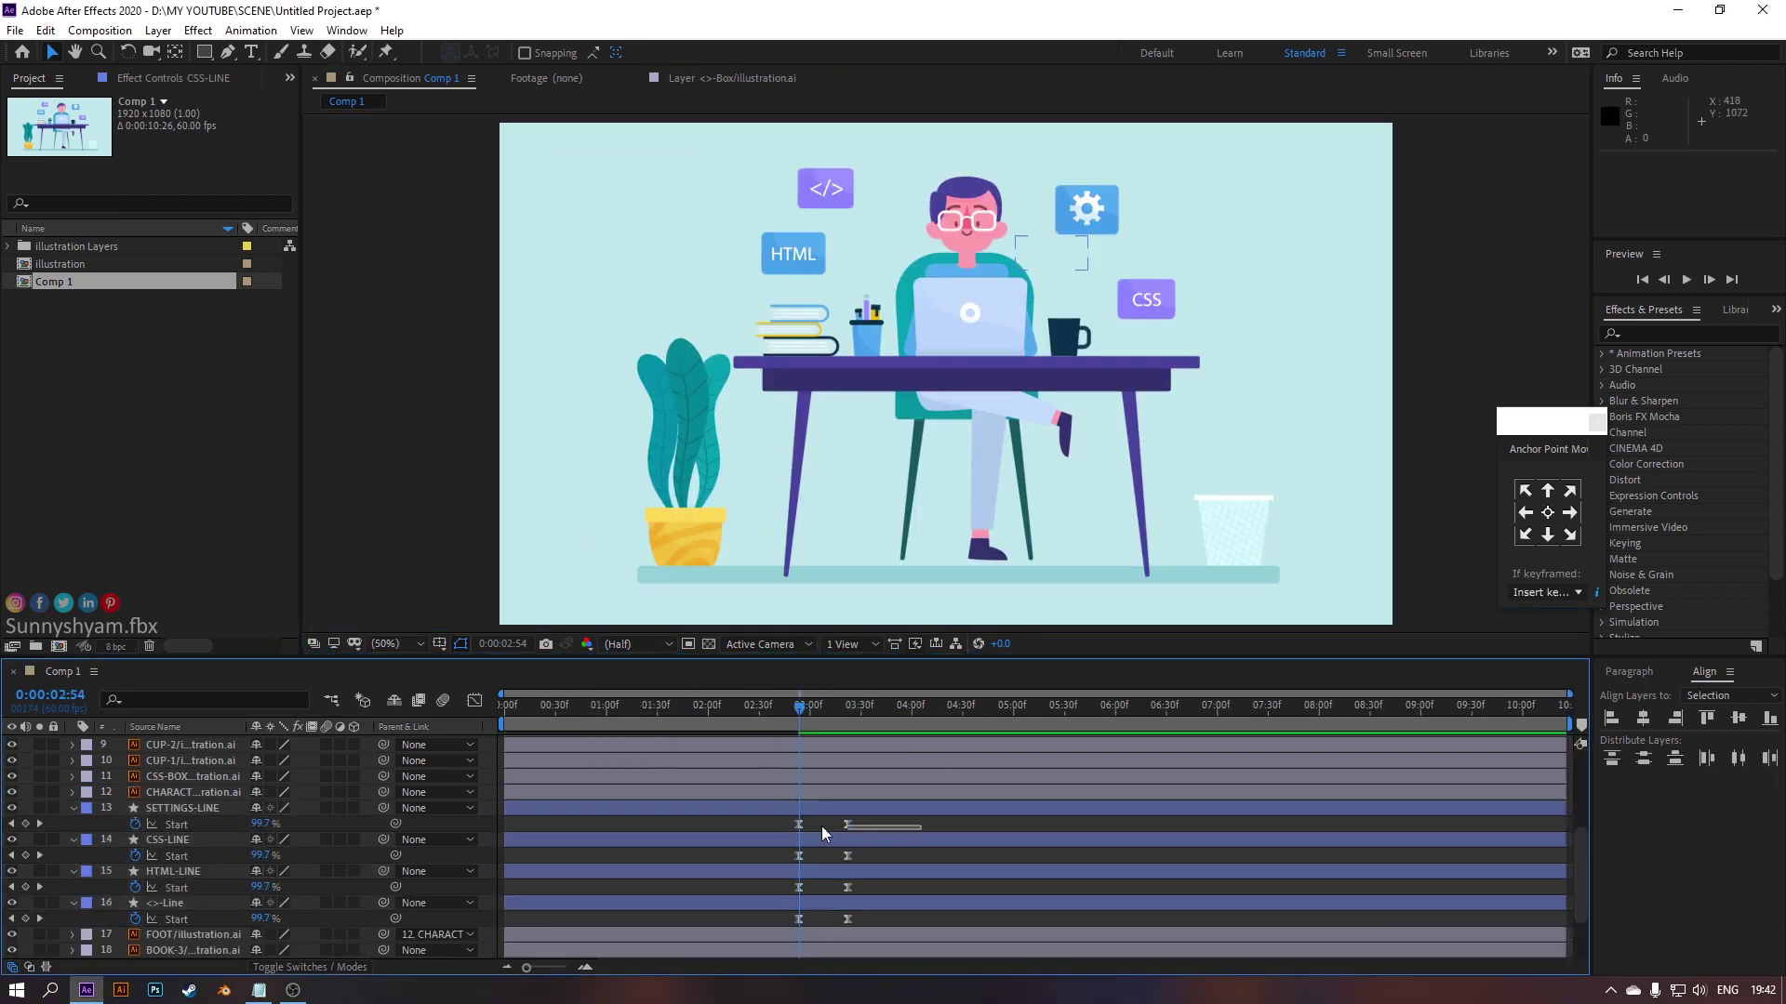
Move the Start keyframes of SETTINGS-LINE and <>-Line to begin at about 0:00:03:22, and preview the four lines
{"action": "left_click_drag", "start_coordinate": [822, 826], "coordinate": [921, 831]}
{"action": "left_click_drag", "start_coordinate": [876, 914], "coordinate": [755, 928]}
{"action": "key", "text": "equal"}
{"action": "key", "text": "equal"}
{"action": "key", "text": "equal"}
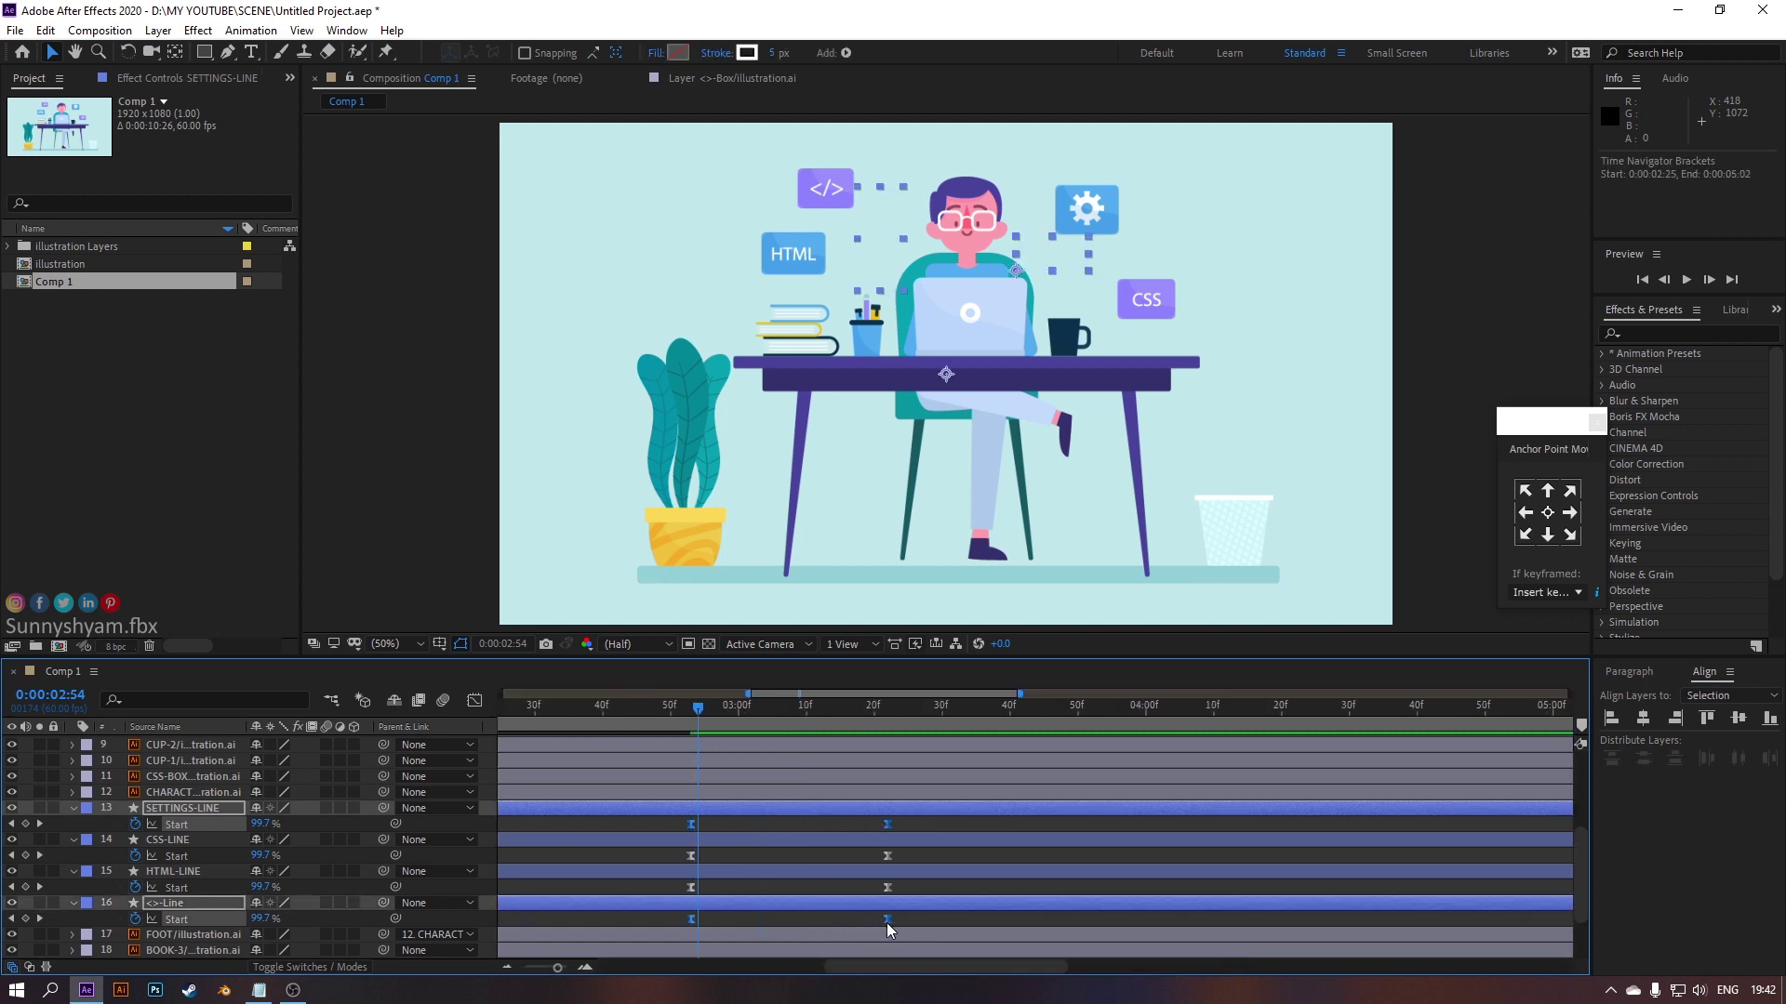
{"action": "left_click", "coordinate": [893, 918]}
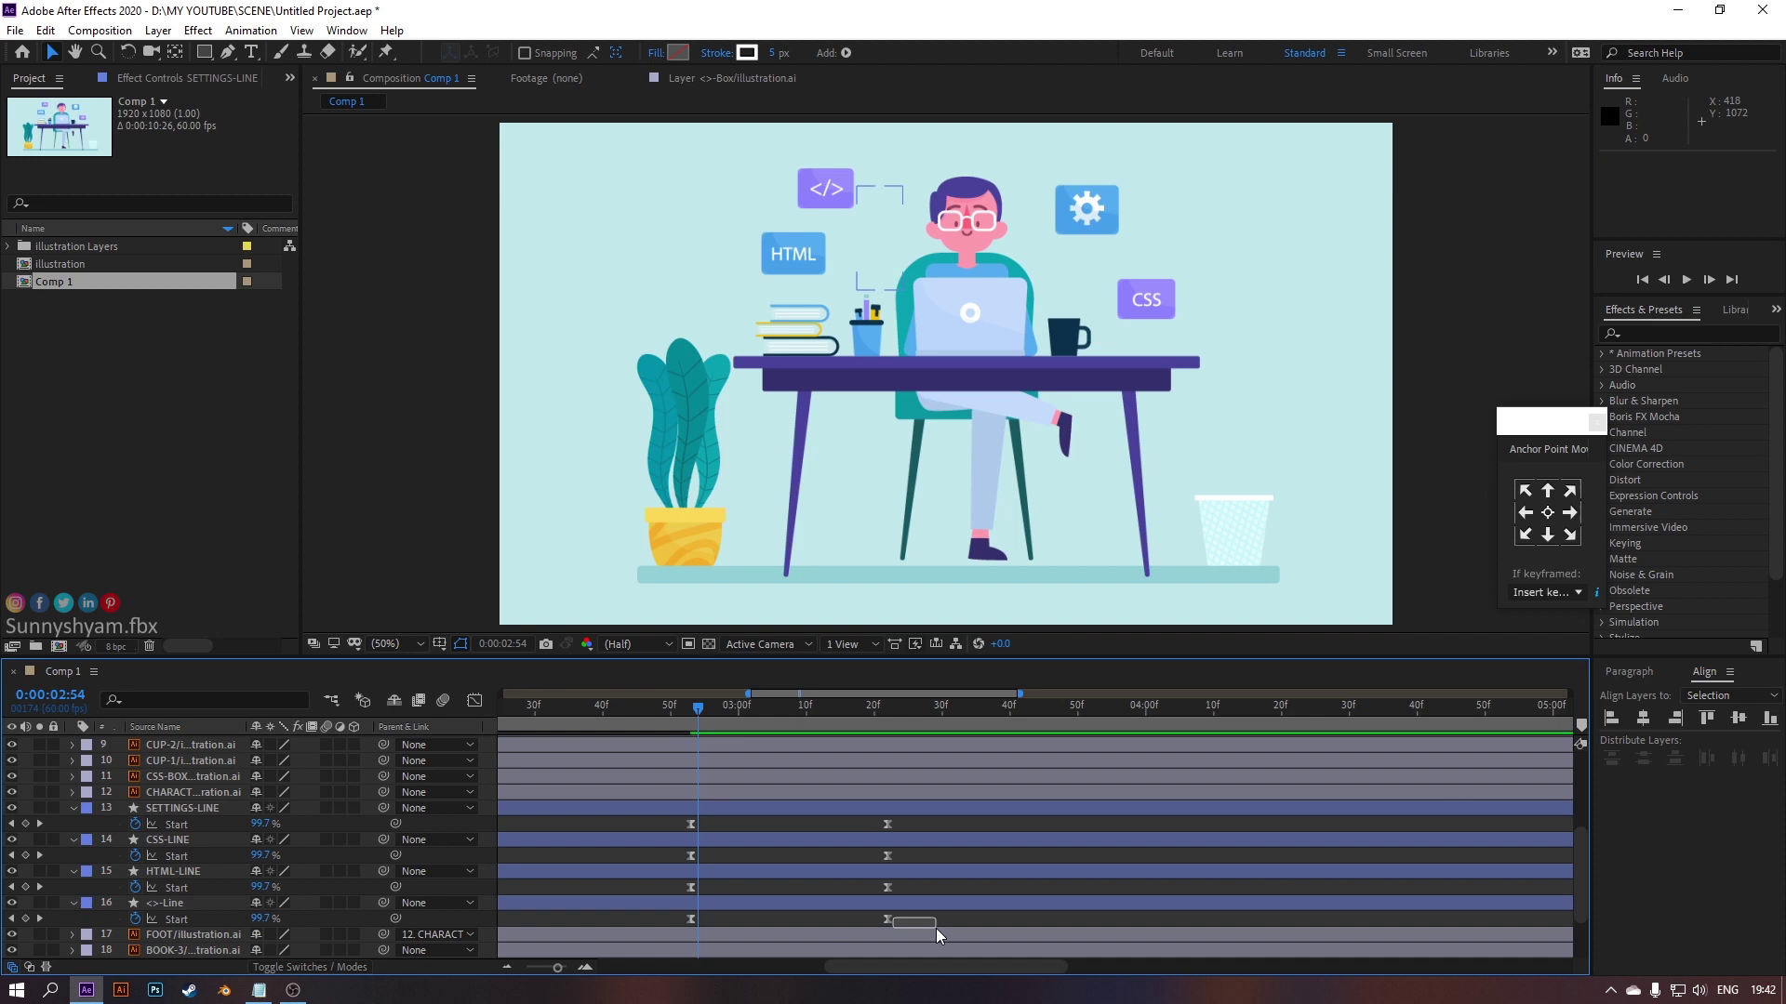
{"action": "left_click_drag", "start_coordinate": [916, 916], "coordinate": [662, 921]}
{"action": "left_click_drag", "start_coordinate": [911, 830], "coordinate": [888, 889]}
{"action": "left_click", "coordinate": [689, 712]}
{"action": "key", "text": "space"}
{"action": "key", "text": "minus"}
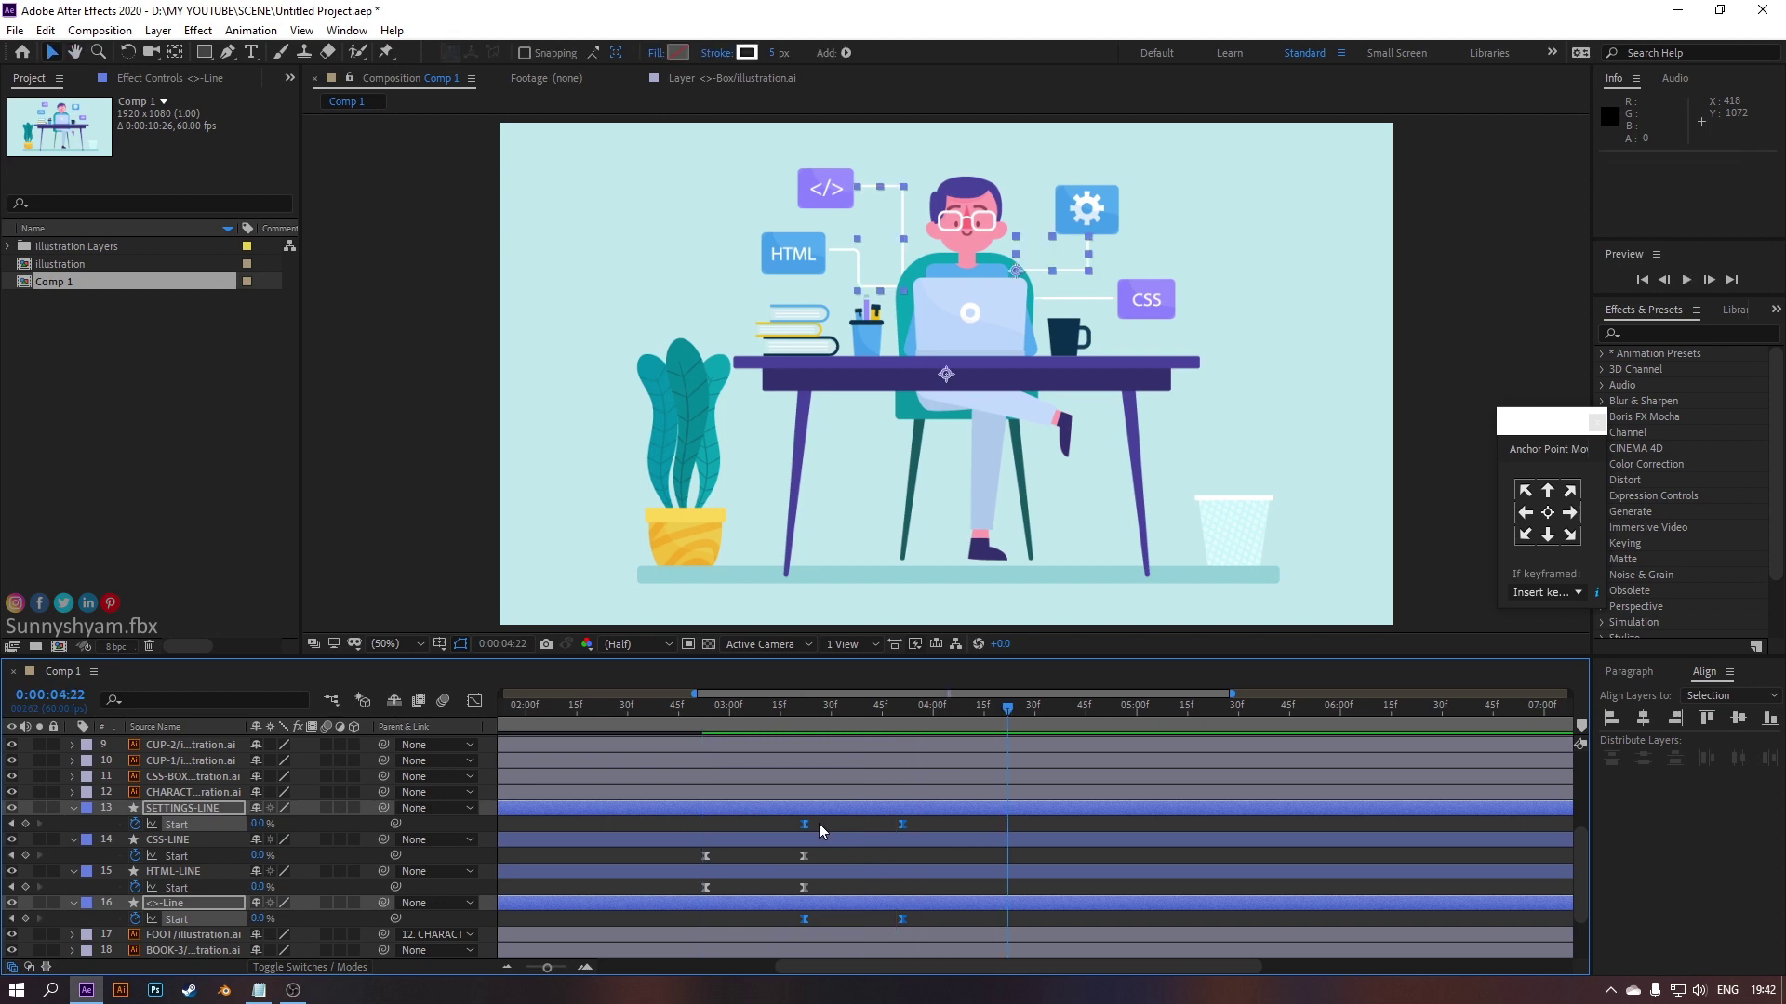
Delay the SETTINGS-LINE and <>-Line Start keyframes to begin at about 0:00:03:30, preview the lines, and collapse both layers
{"action": "left_click_drag", "start_coordinate": [805, 825], "coordinate": [830, 841]}
{"action": "left_click", "coordinate": [689, 703]}
{"action": "key", "text": "space"}
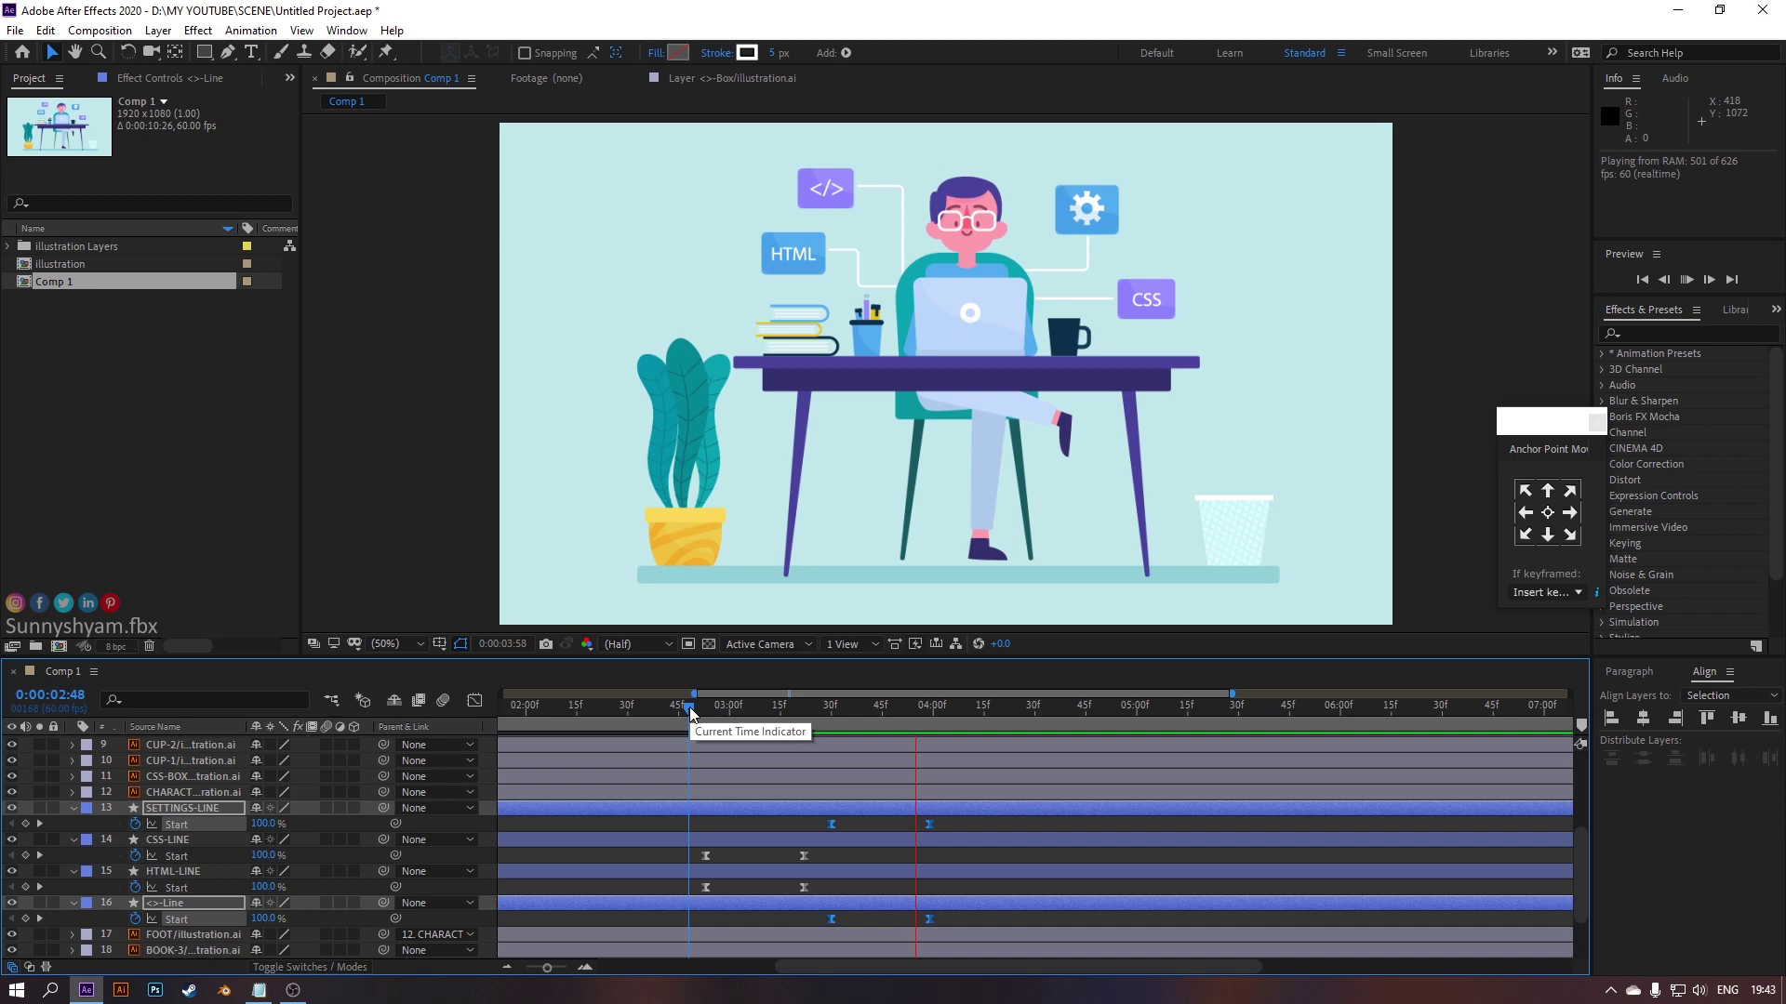
{"action": "key", "text": "space"}
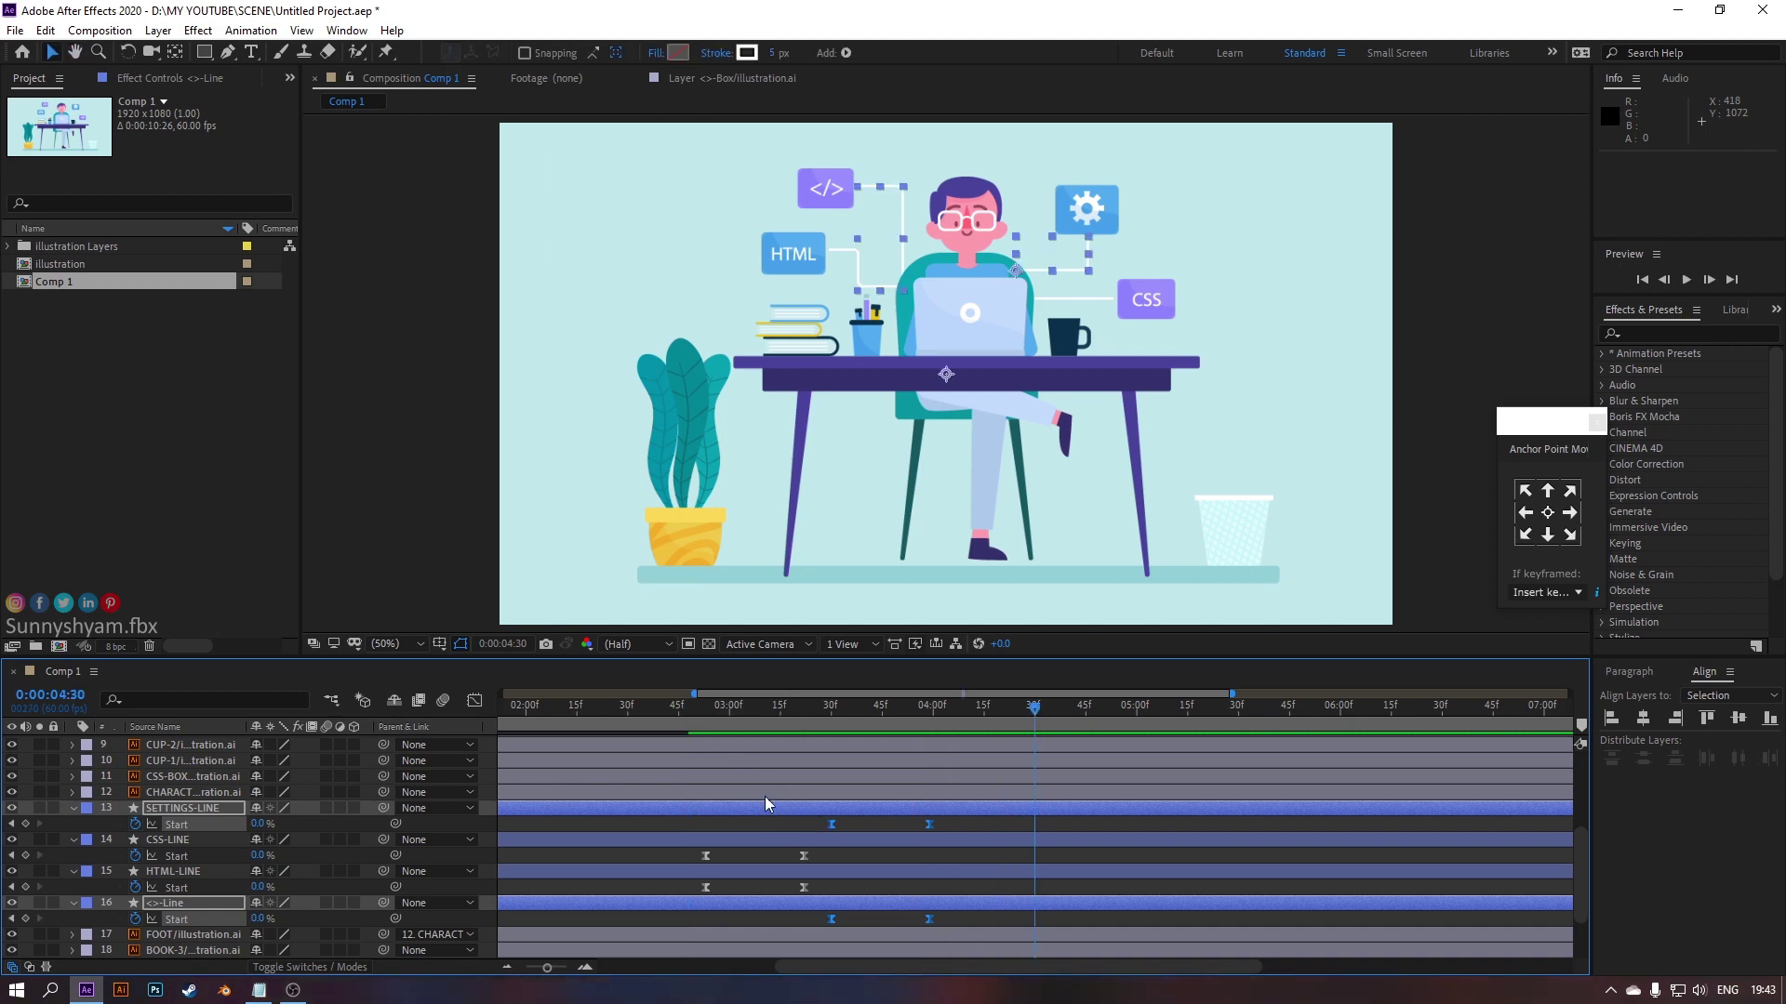
{"action": "left_click", "coordinate": [73, 808]}
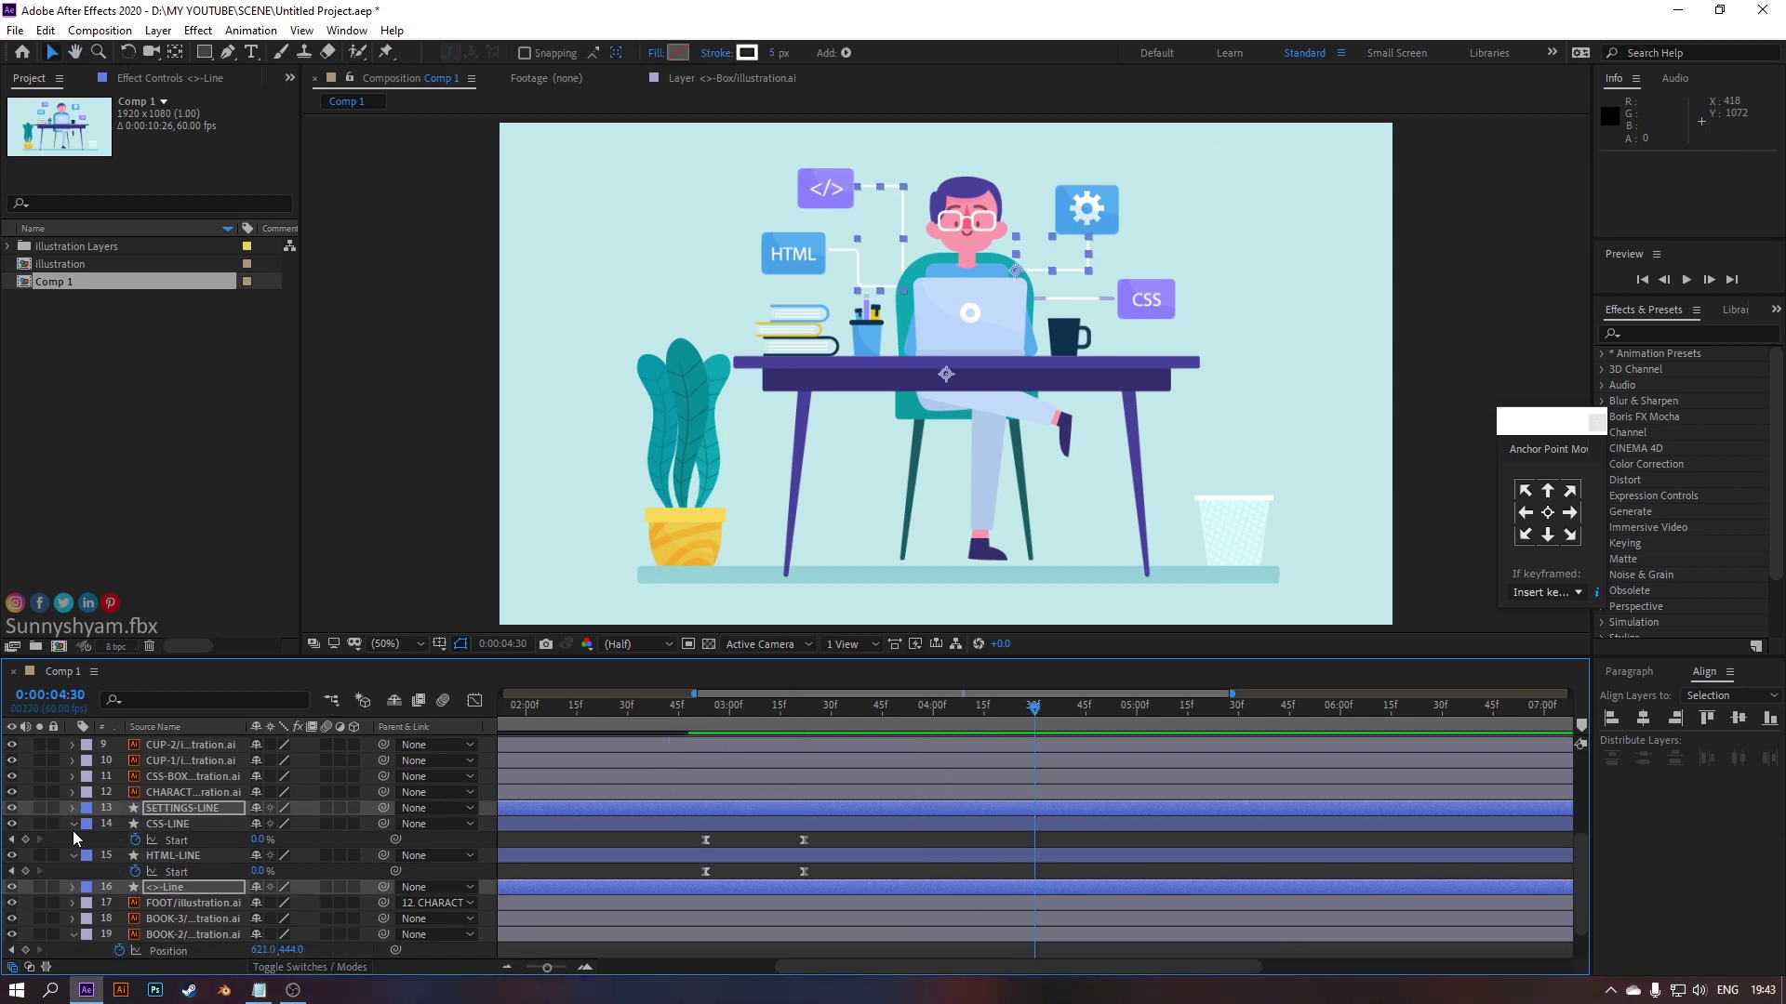
Collapse the keyframe properties of the CSS-LINE and HTML-LINE layers
{"action": "left_click", "coordinate": [74, 824]}
{"action": "left_click", "coordinate": [77, 852]}
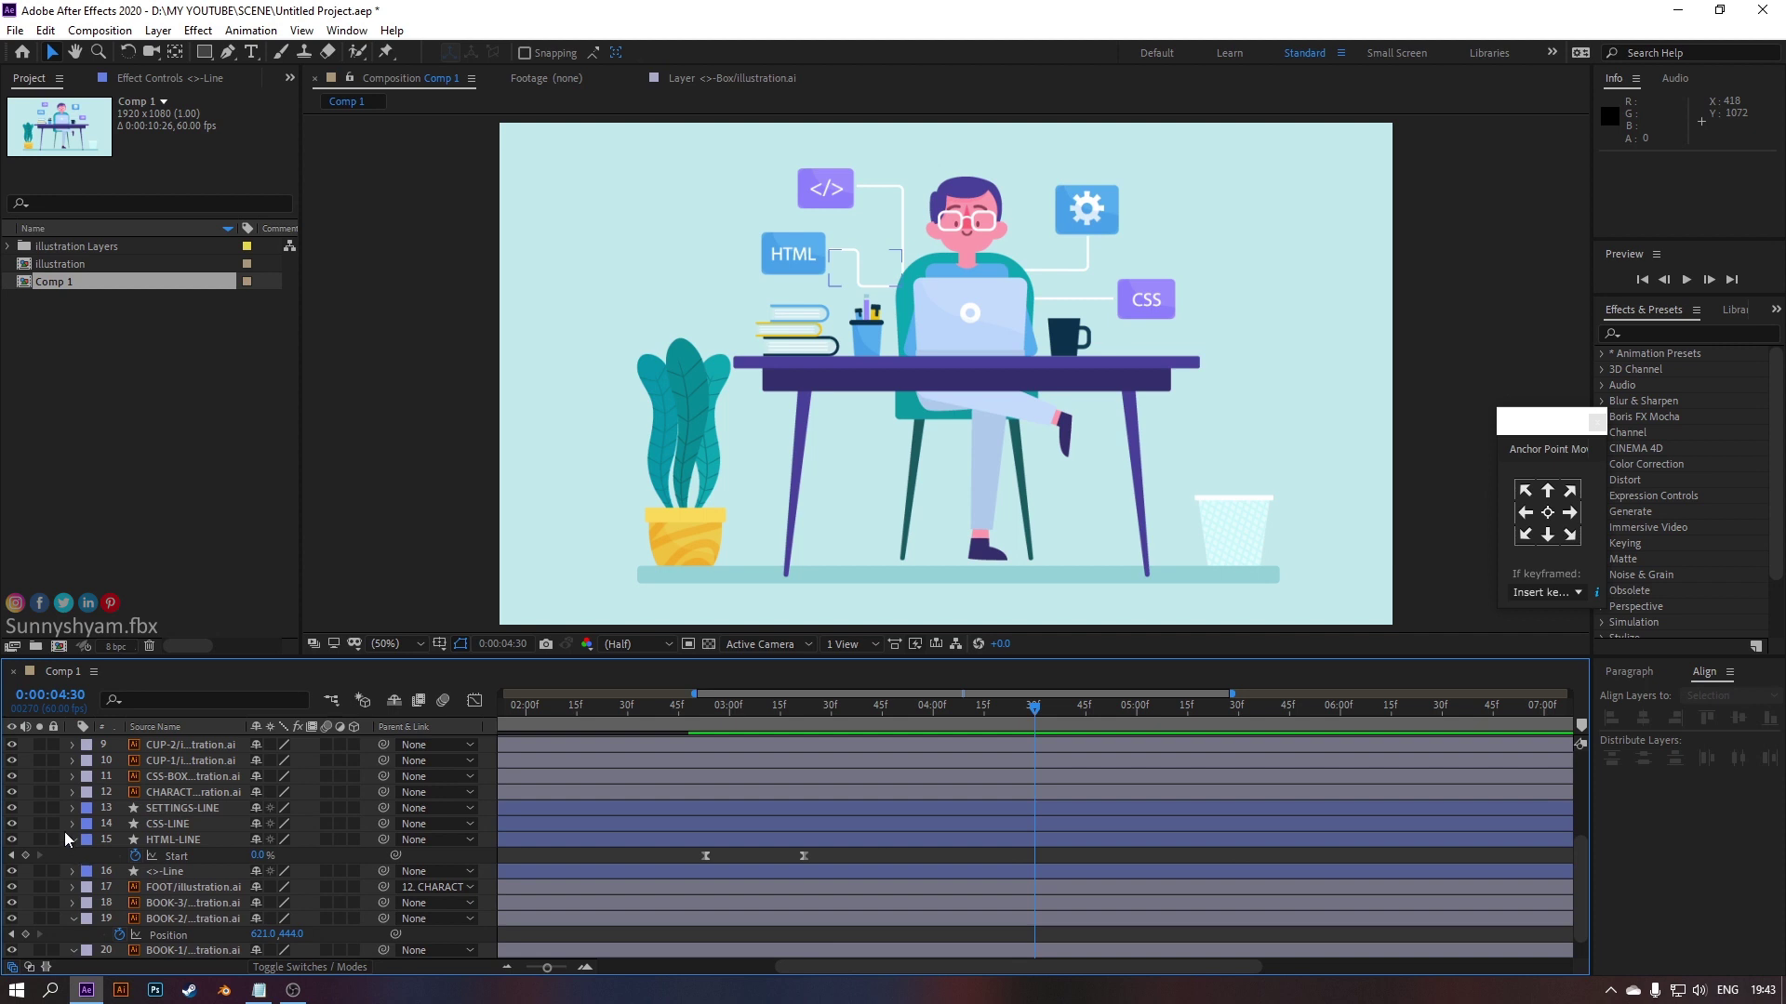
{"action": "left_click", "coordinate": [70, 842]}
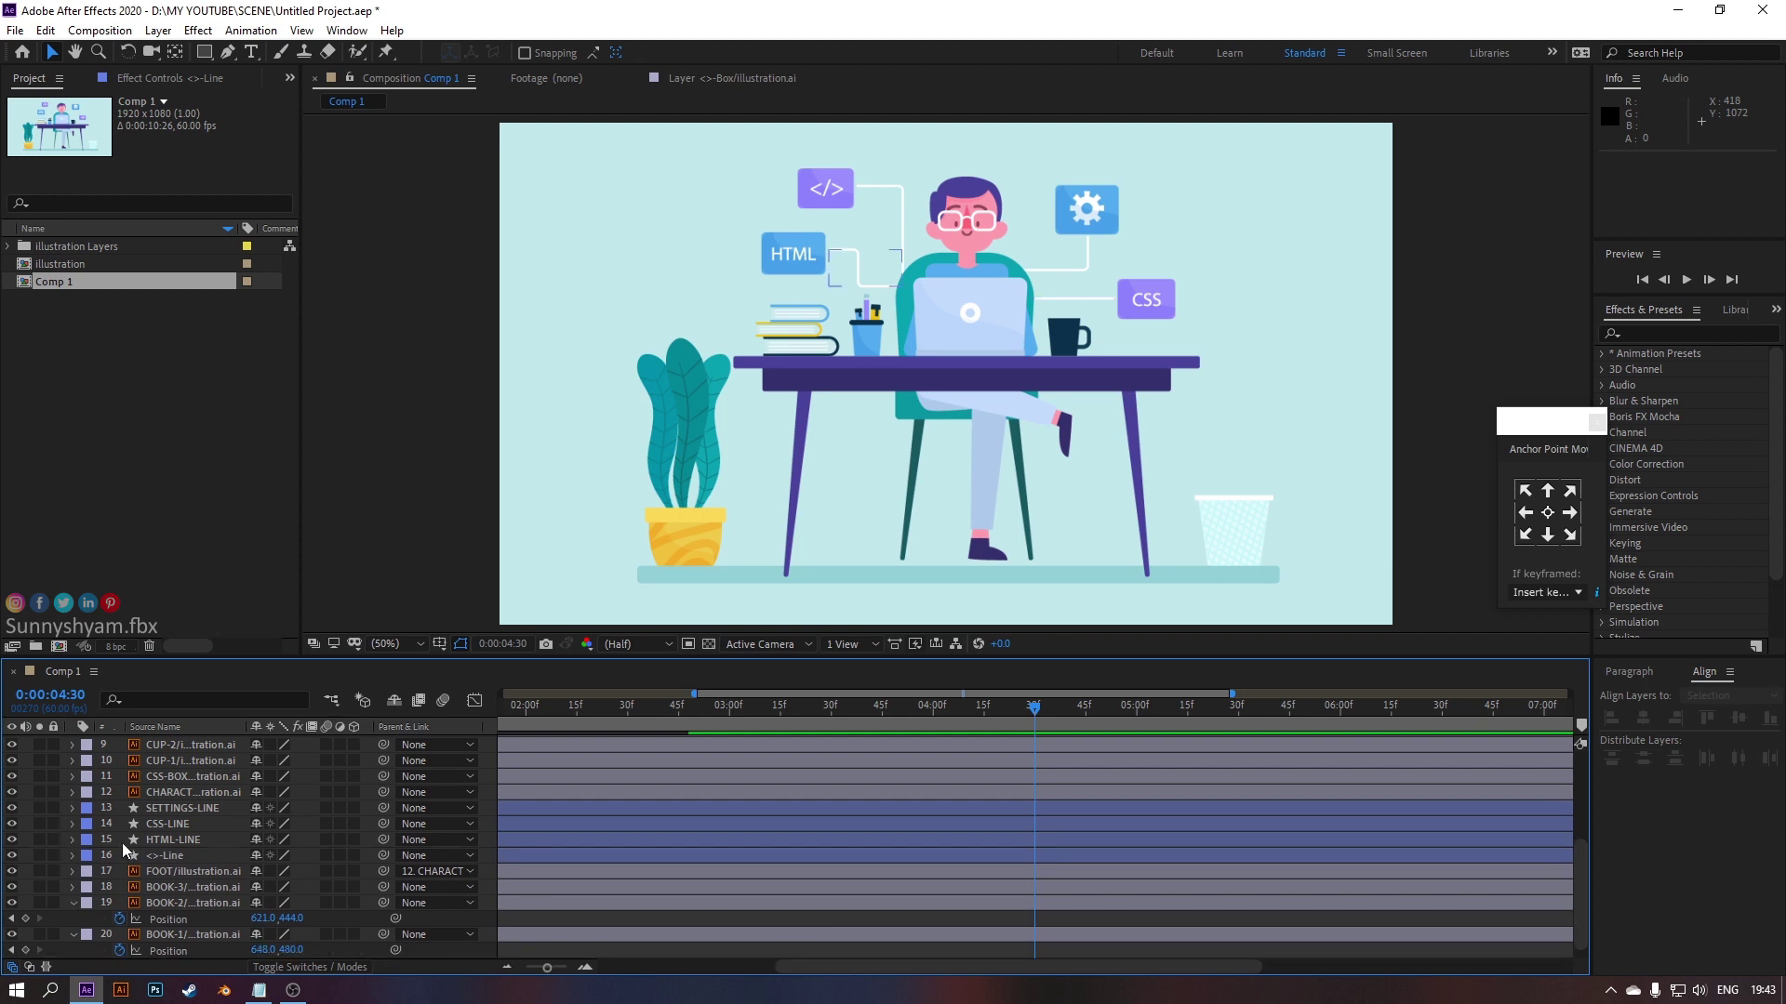
Show HTML-LINE's keyframes and preview the connector lines from about 0:00:03:00, stopping at 0:00:03:40
{"action": "left_click", "coordinate": [170, 839]}
{"action": "key", "text": "u"}
{"action": "left_click", "coordinate": [715, 715]}
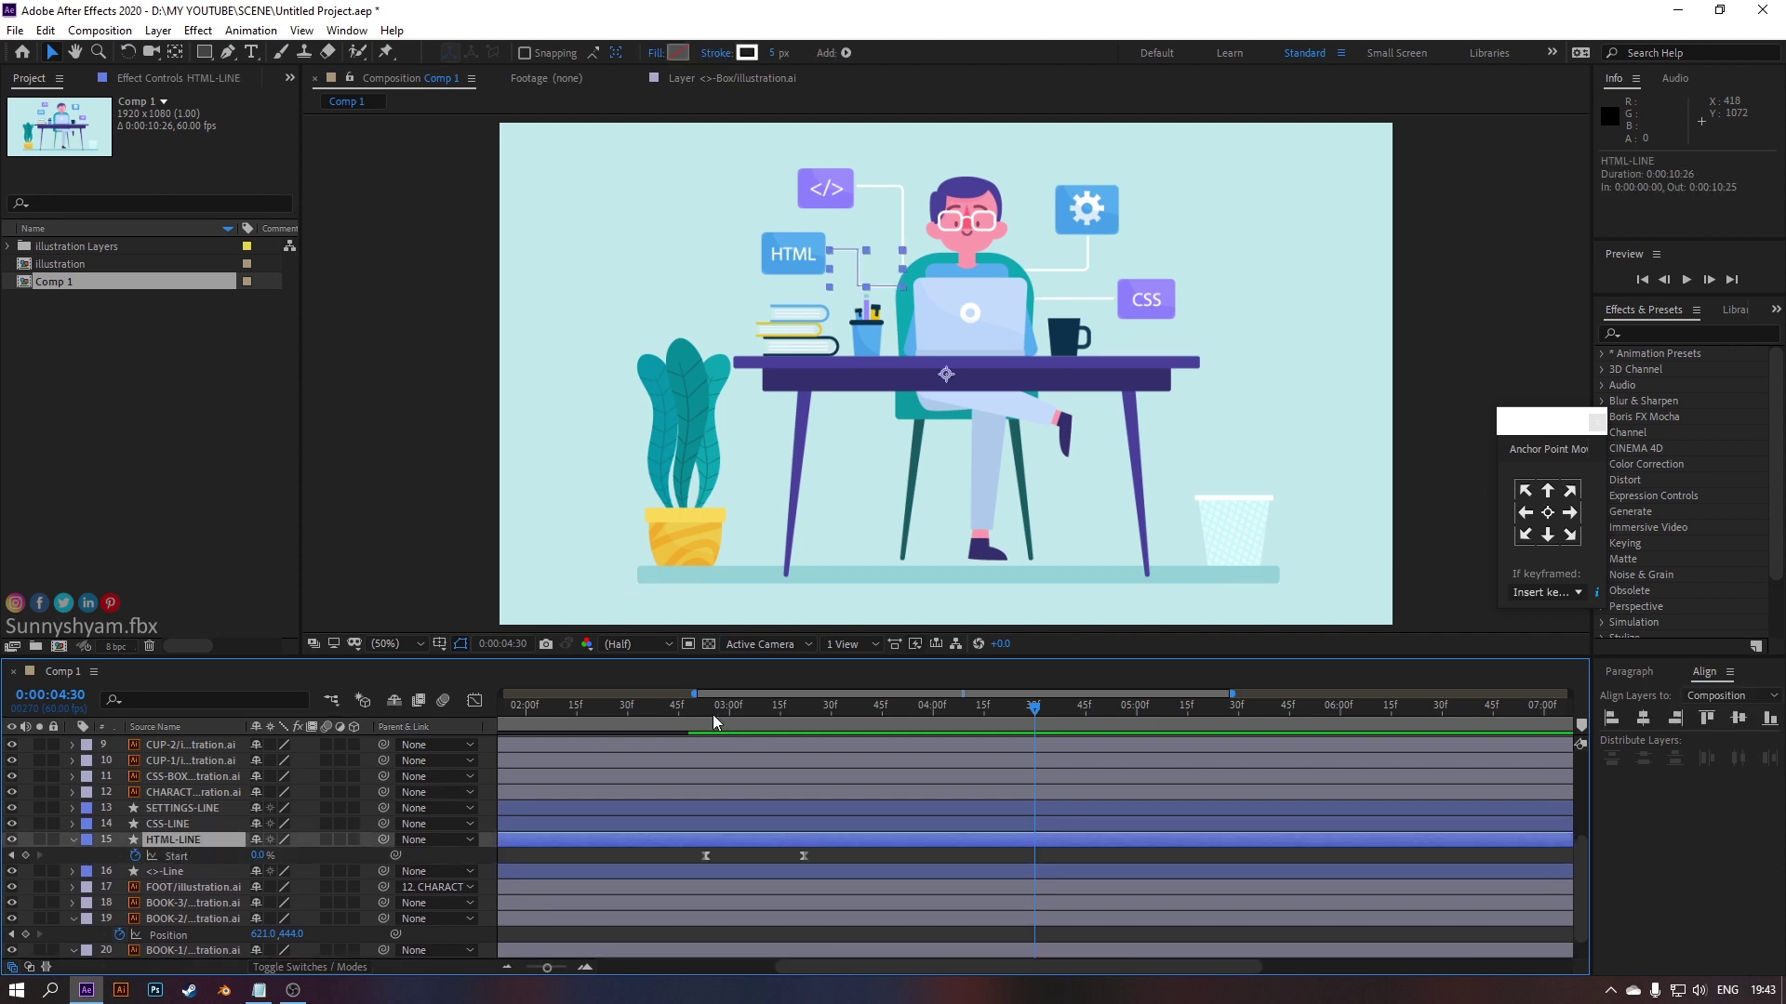
{"action": "key", "text": "space"}
{"action": "key", "text": "space"}
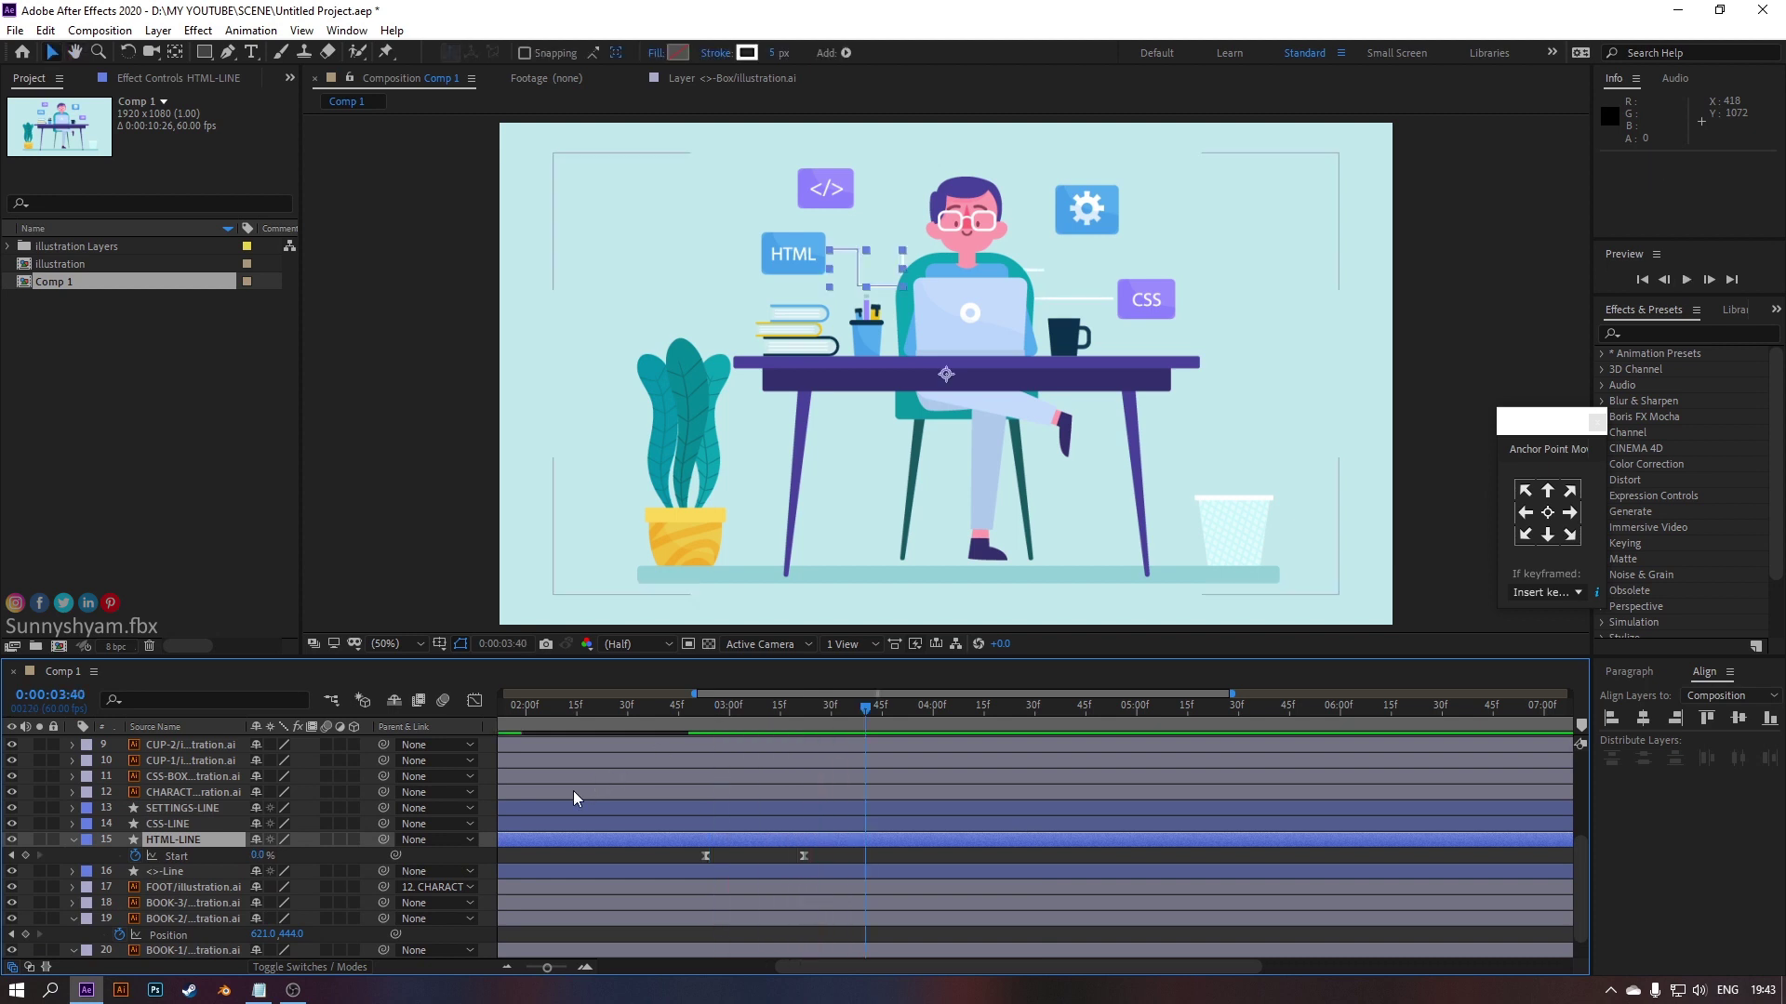
Keyframe the HTML-Box layer's Scale to grow from 0% at 0:00:03:40 to full size at 0:00:03:55
{"action": "scroll", "coordinate": [187, 878], "scroll_direction": "down", "scroll_amount": 1}
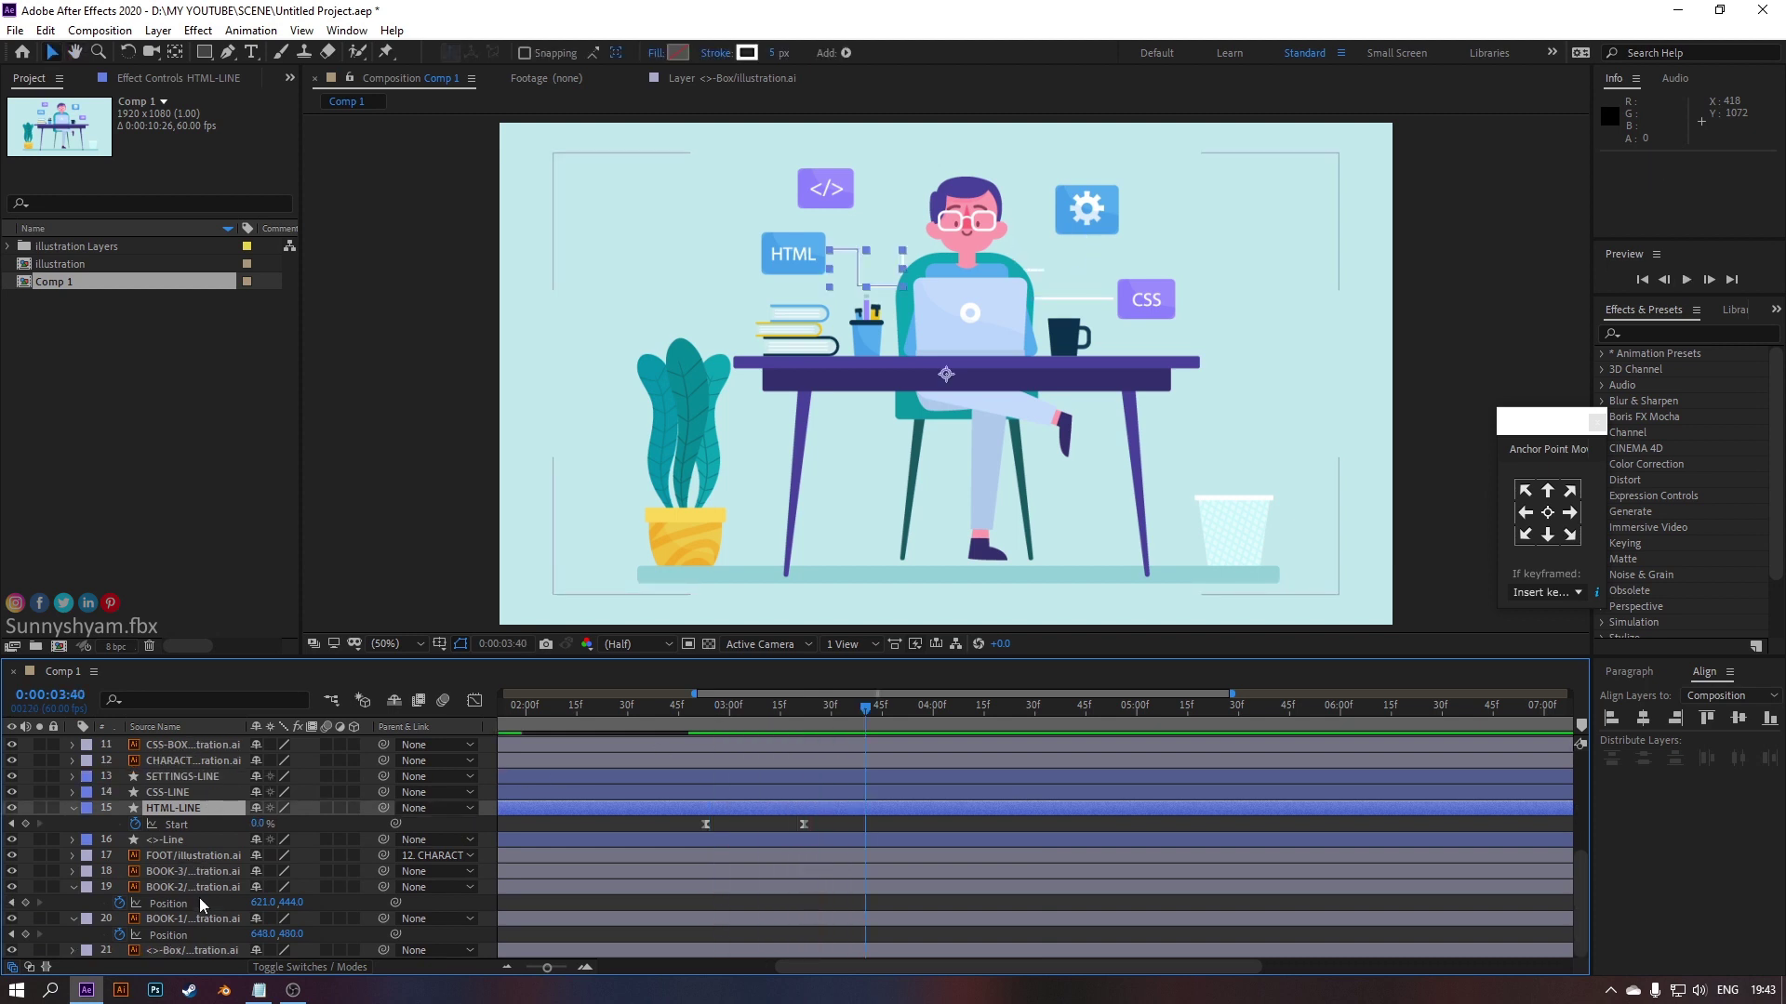
{"action": "scroll", "coordinate": [199, 897], "scroll_direction": "up", "scroll_amount": 3}
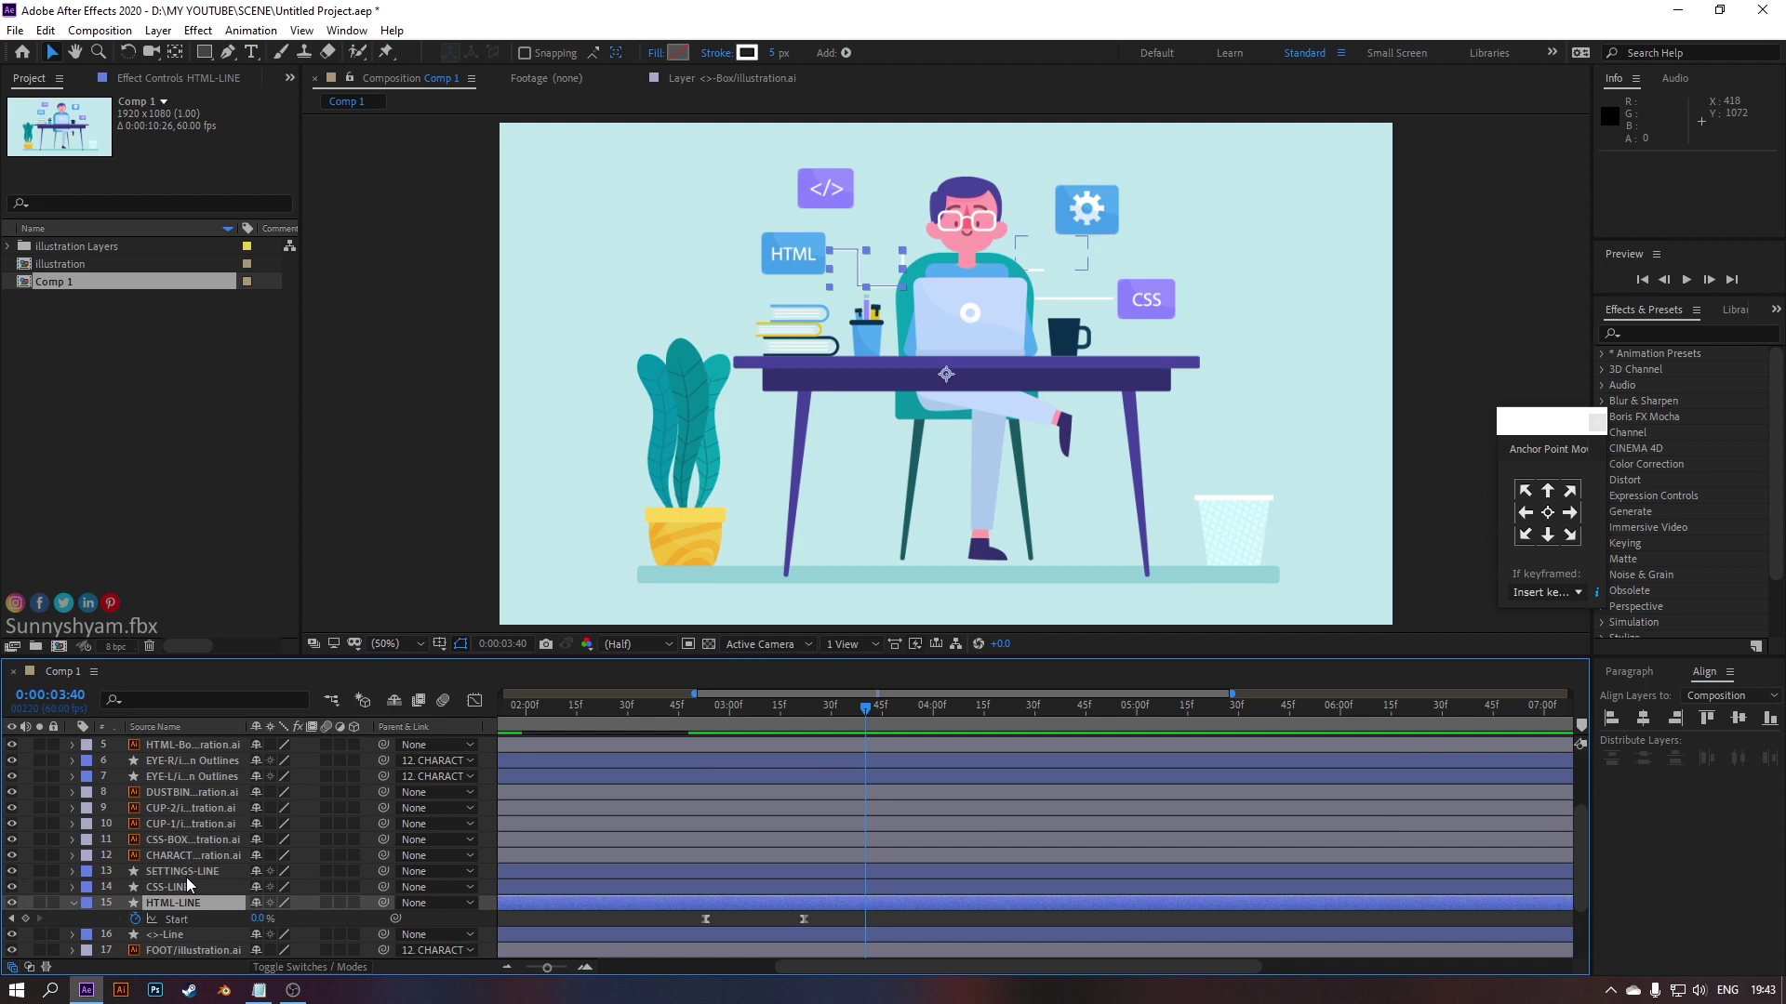
{"action": "scroll", "coordinate": [186, 878], "scroll_direction": "up", "scroll_amount": 3}
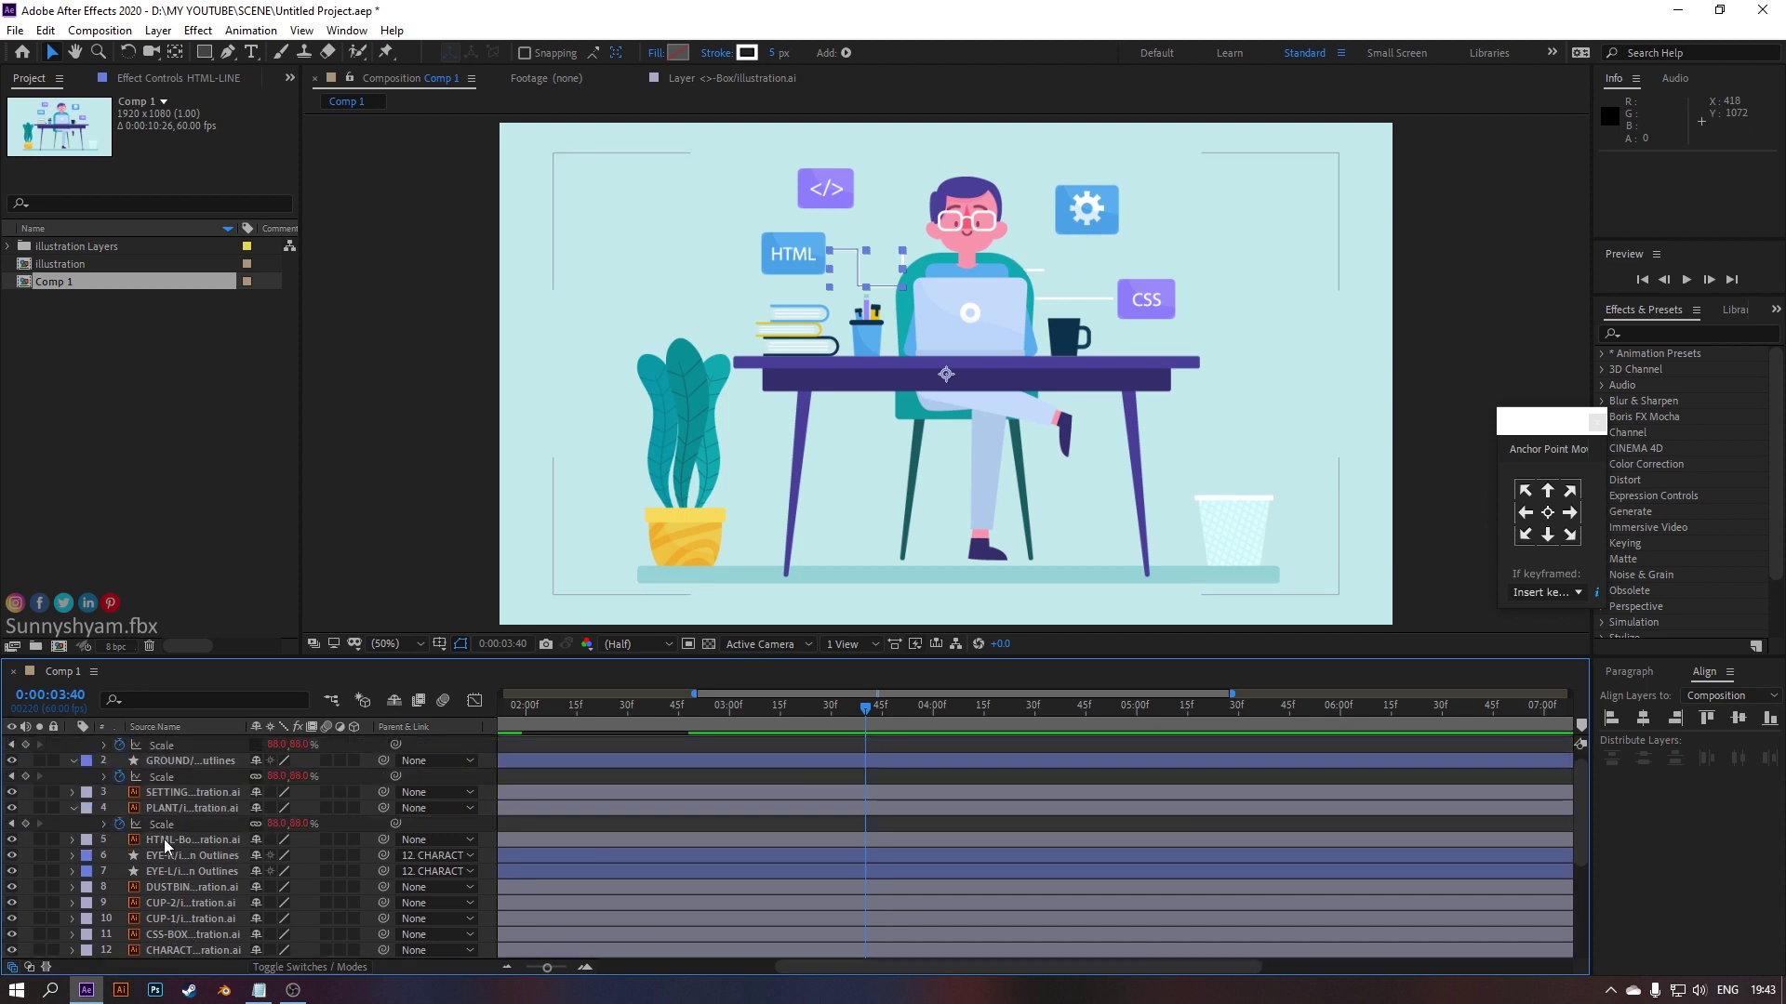
{"action": "left_click", "coordinate": [164, 838]}
{"action": "key", "text": "s"}
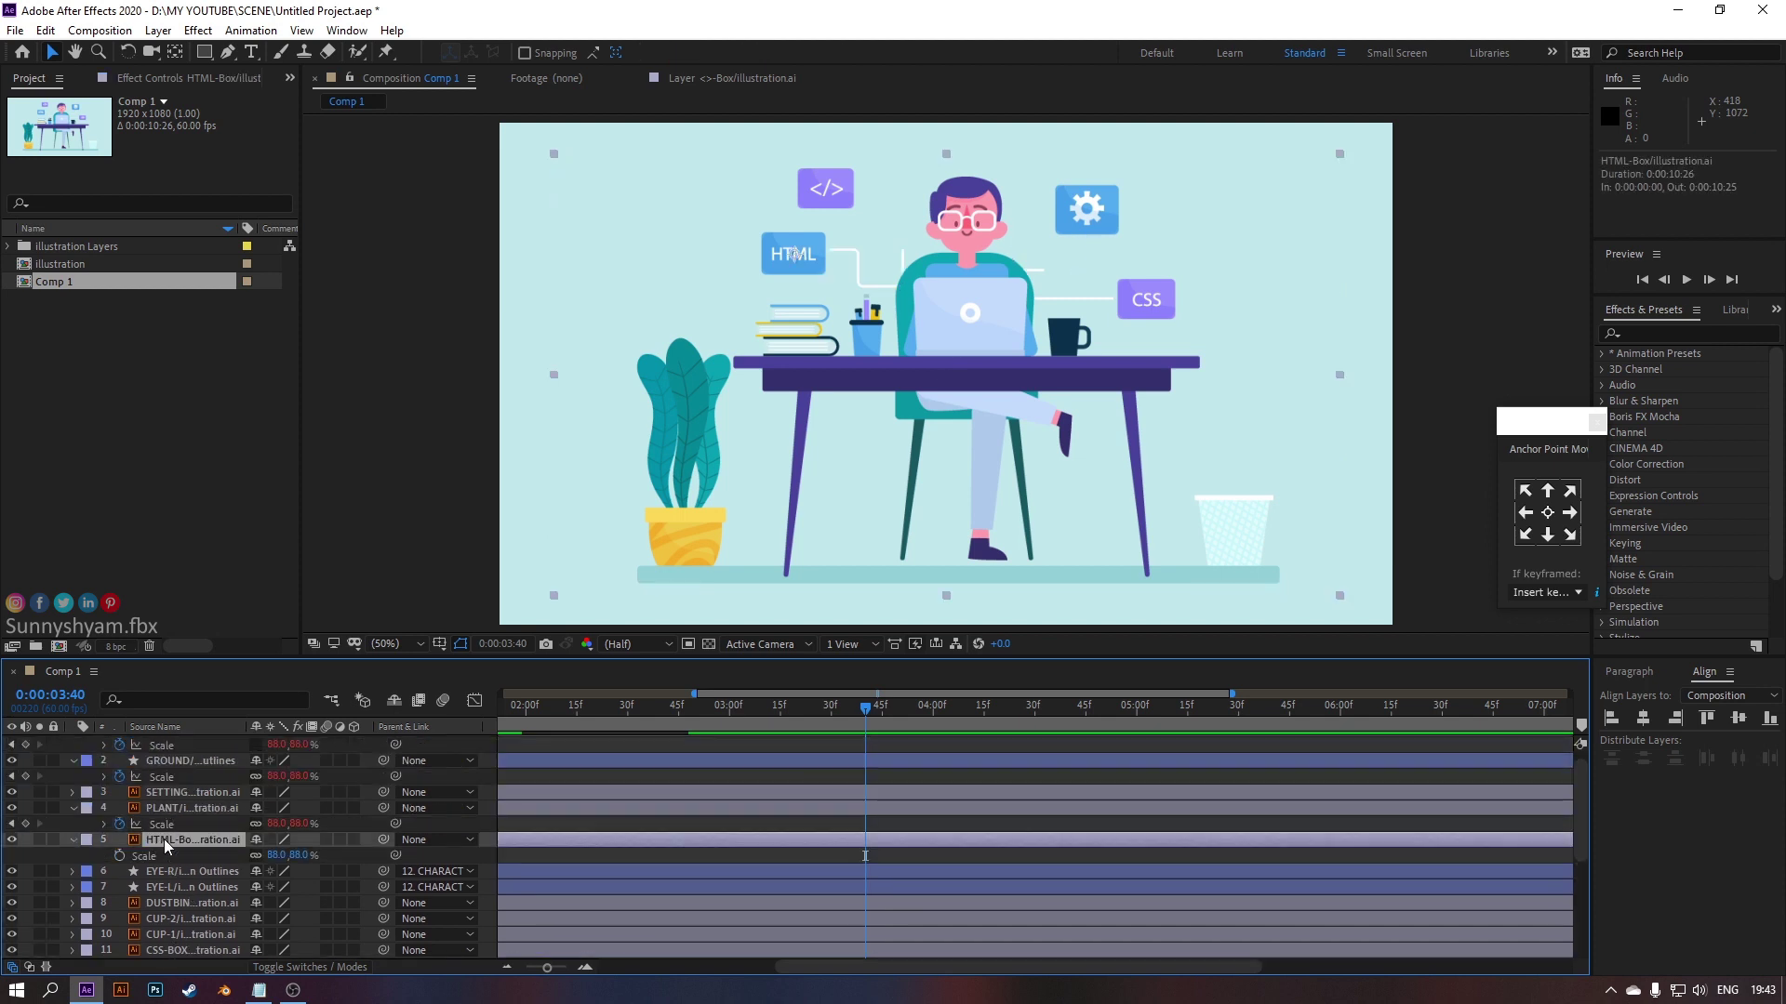
{"action": "left_click", "coordinate": [120, 856]}
{"action": "left_click_drag", "start_coordinate": [868, 856], "coordinate": [918, 882]}
{"action": "left_click", "coordinate": [275, 855]}
{"action": "type", "text": "0"}
{"action": "key", "text": "Return"}
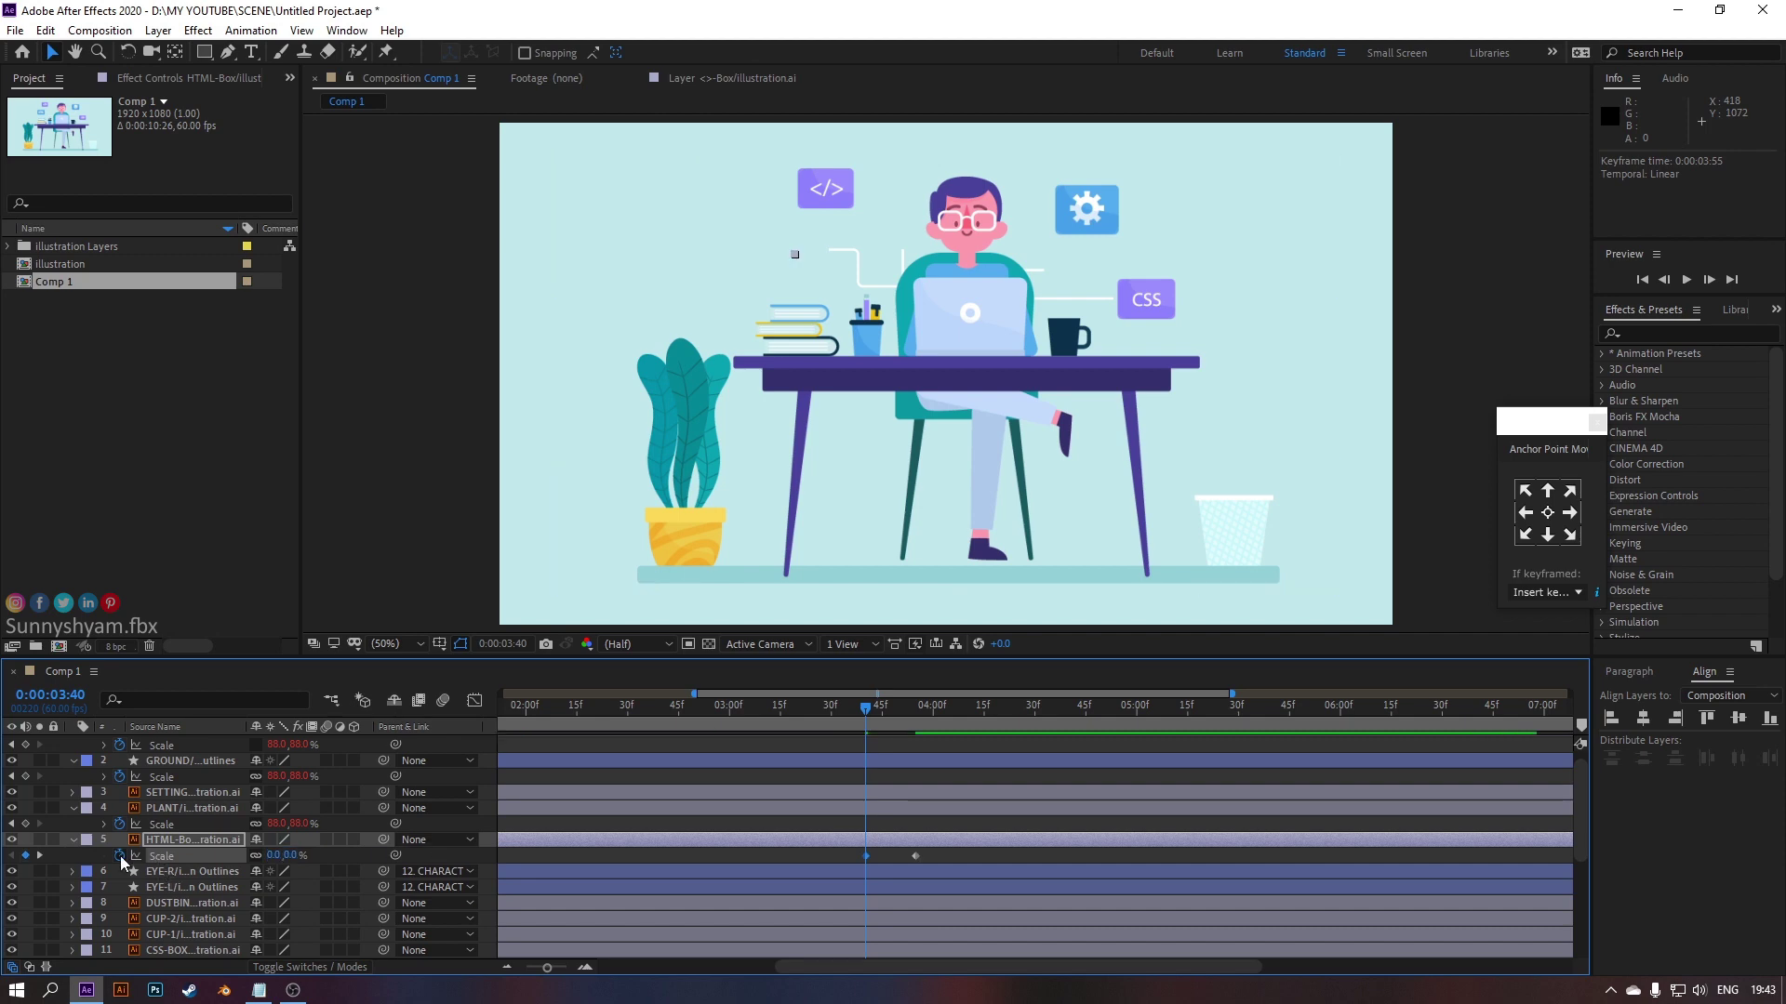
Enable an expression on HTML-Box's Scale, and in Notepad's bounce script set amp to .03 and freq to 2 and copy all of it
{"action": "left_click", "coordinate": [120, 855], "text": "alt"}
{"action": "key", "text": "ctrl+v"}
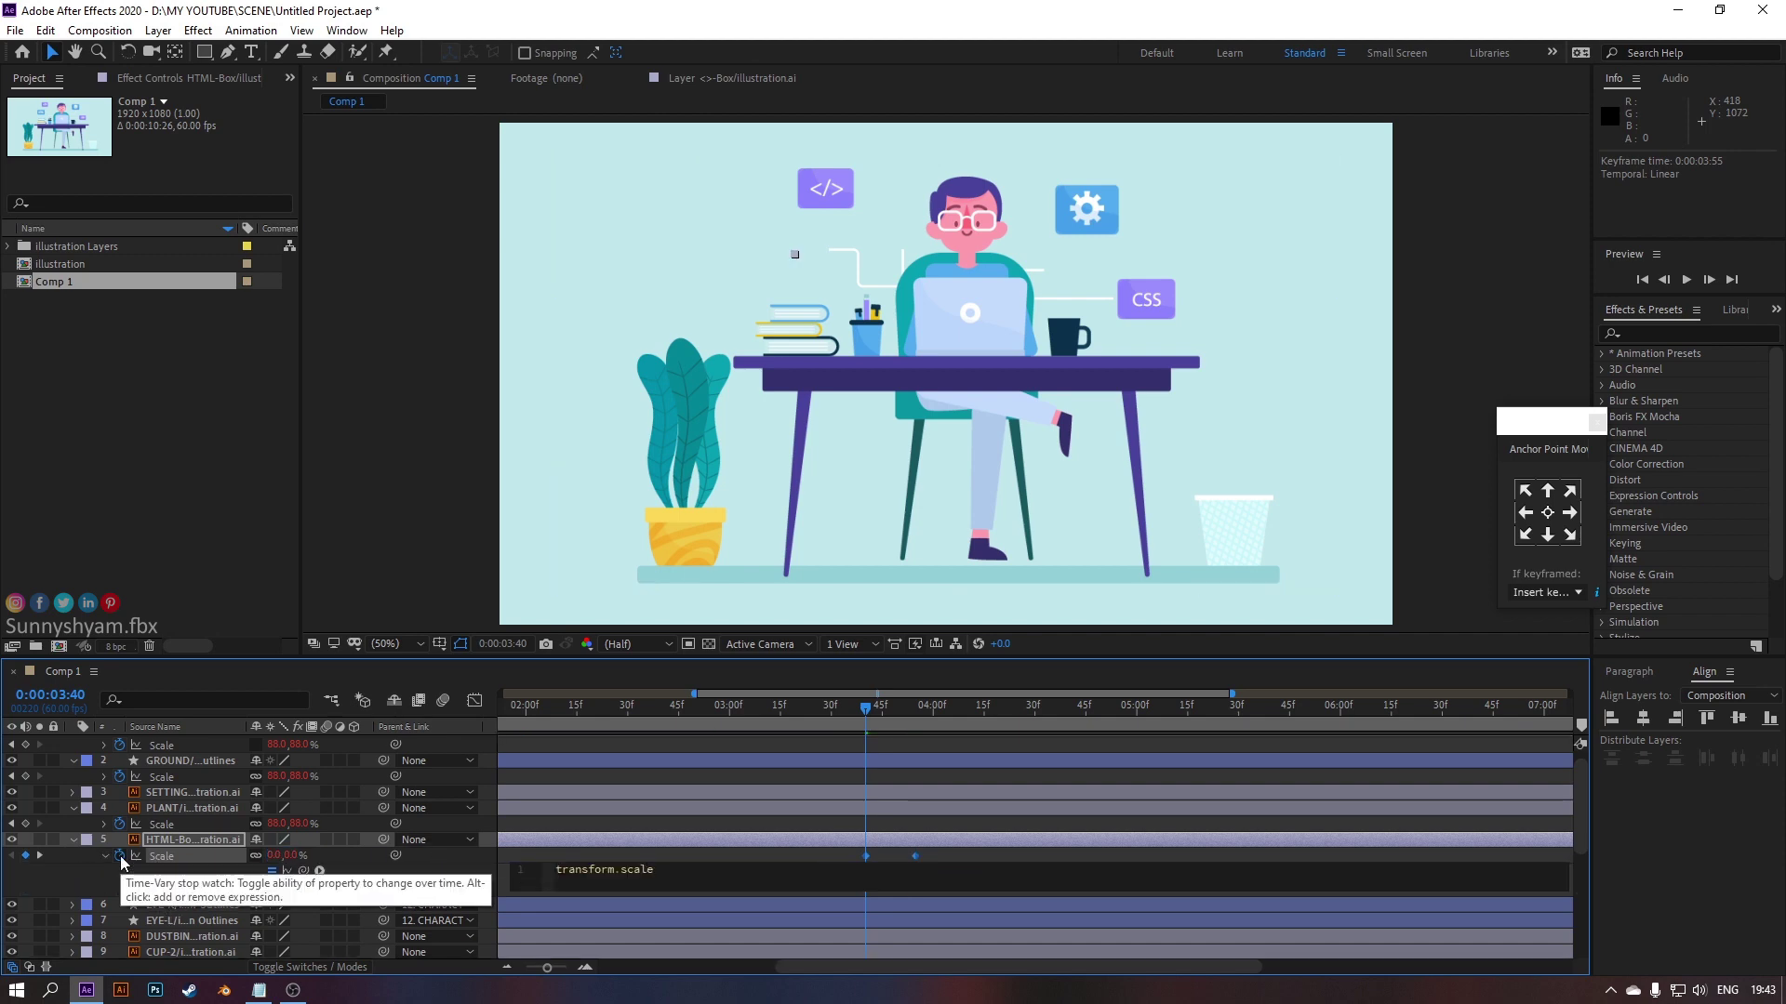
{"action": "left_click", "coordinate": [259, 991]}
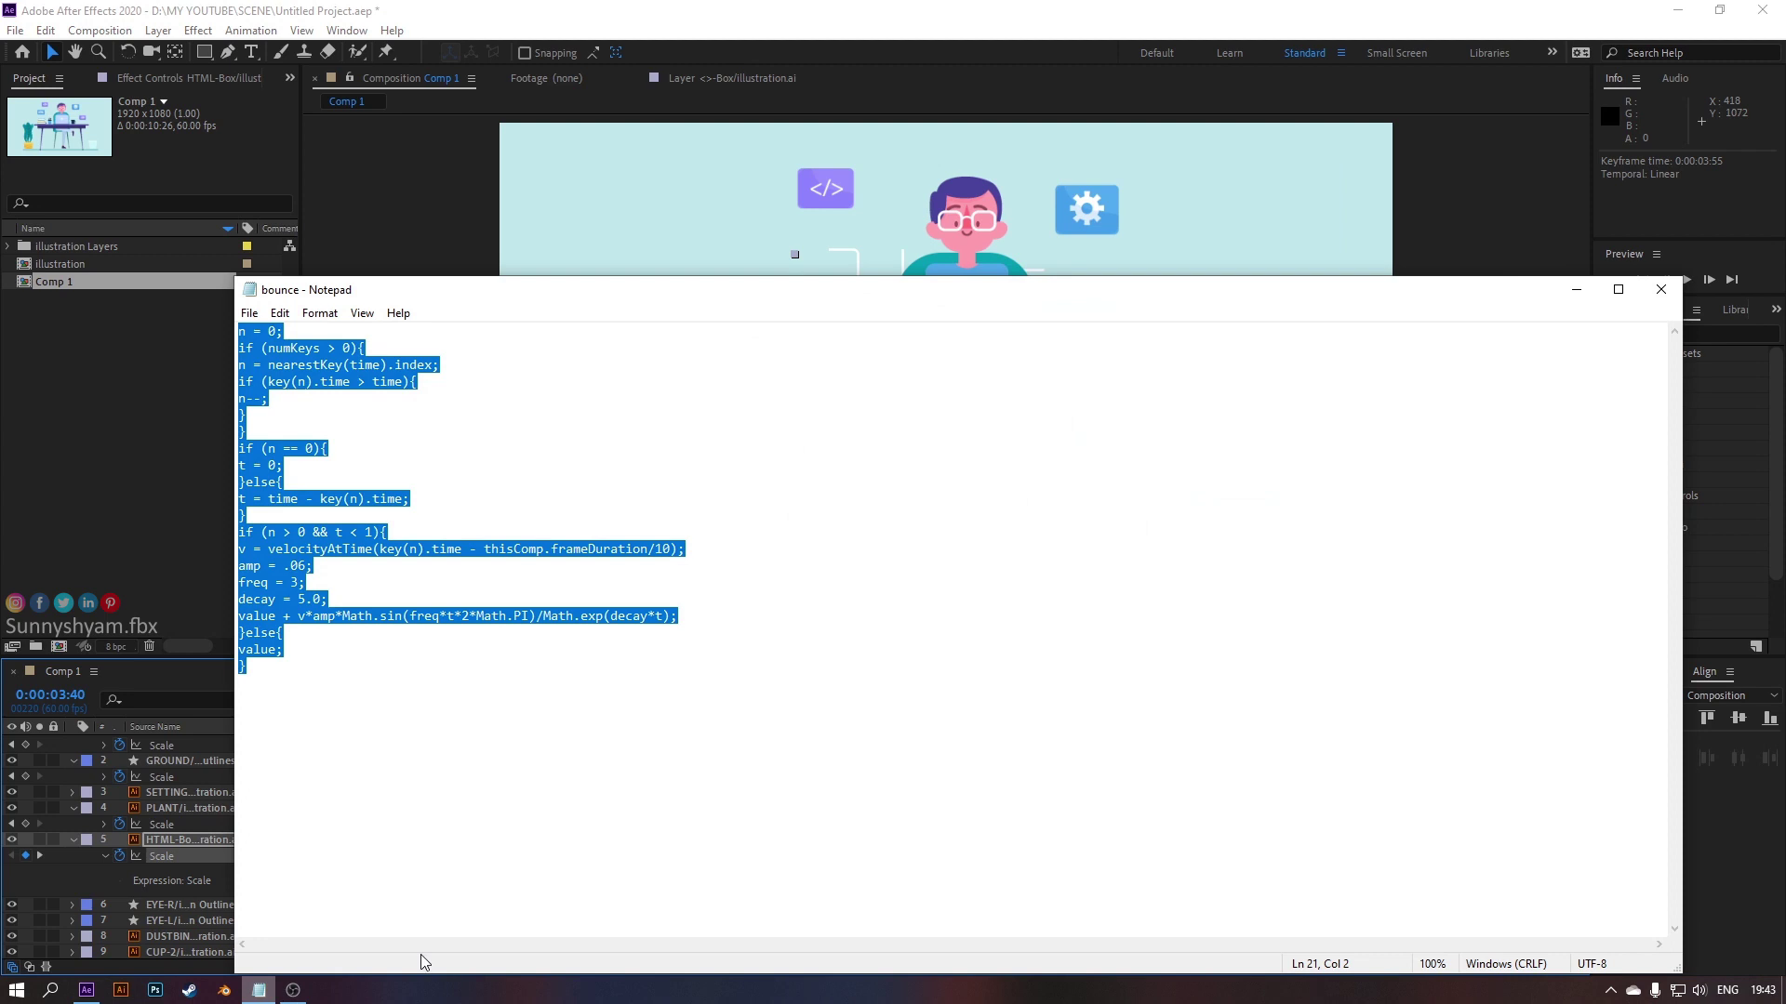
{"action": "left_click", "coordinate": [315, 510]}
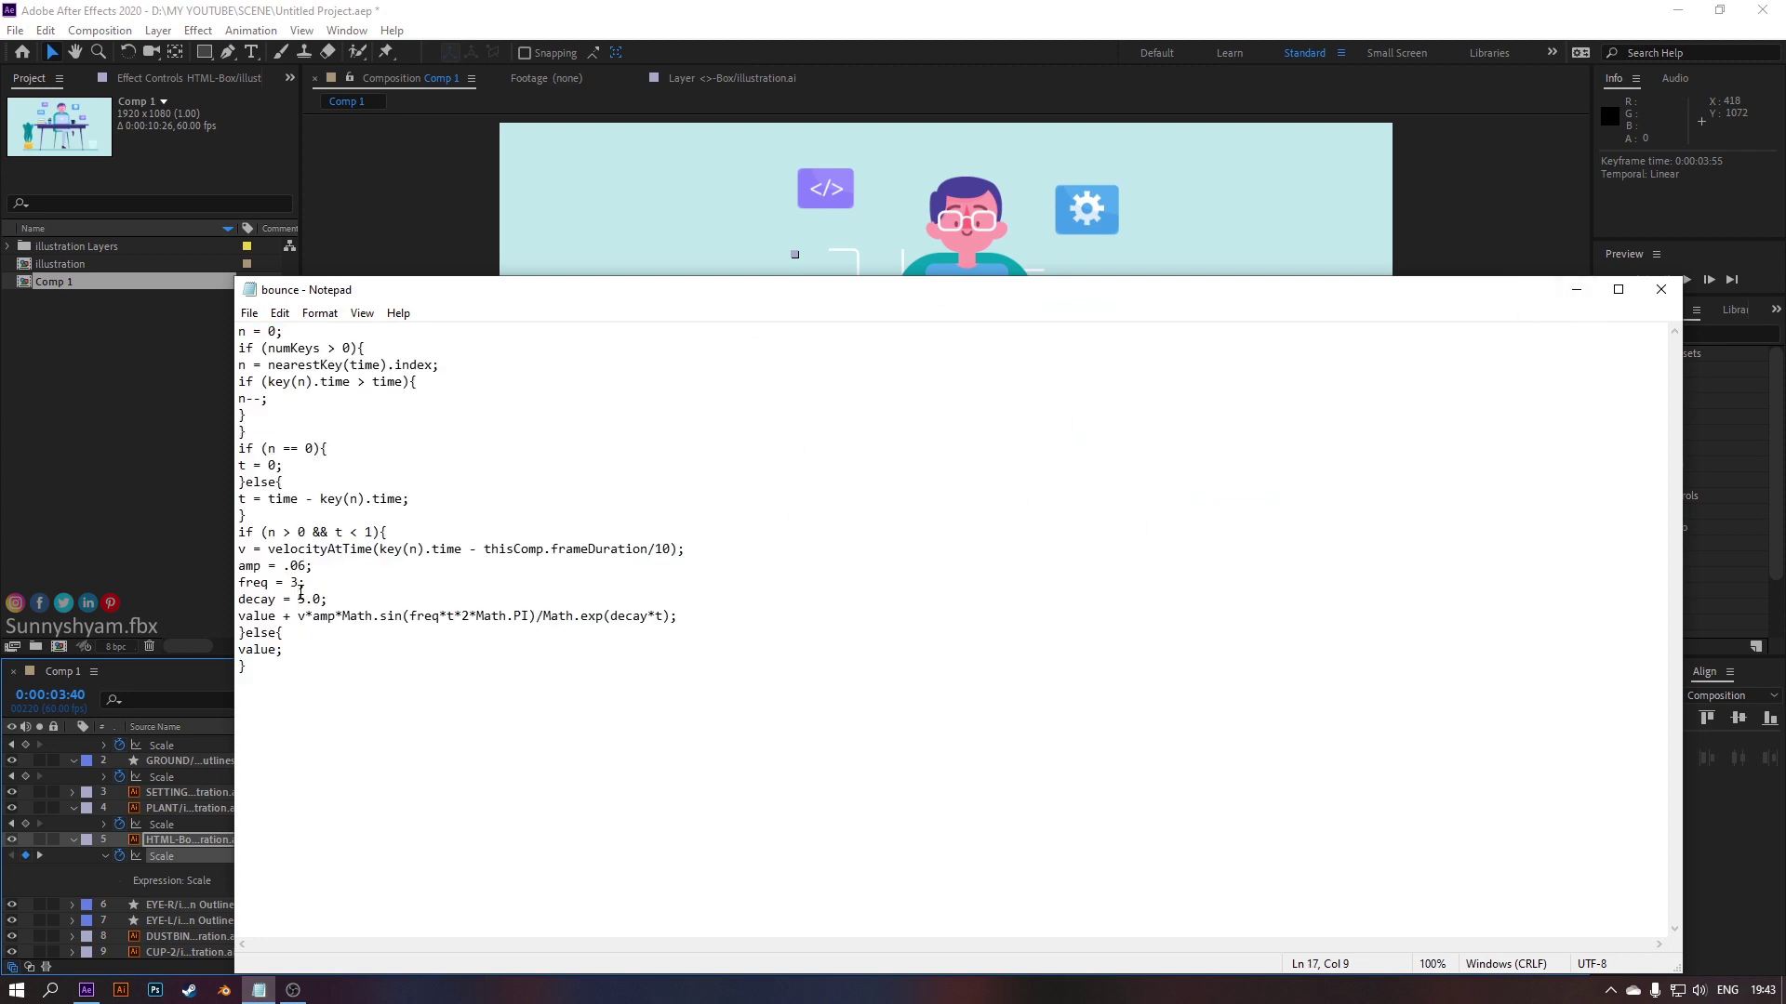
{"action": "key", "text": "BackSpace"}
{"action": "key", "text": "ctrl+a"}
{"action": "key", "text": "ctrl+c"}
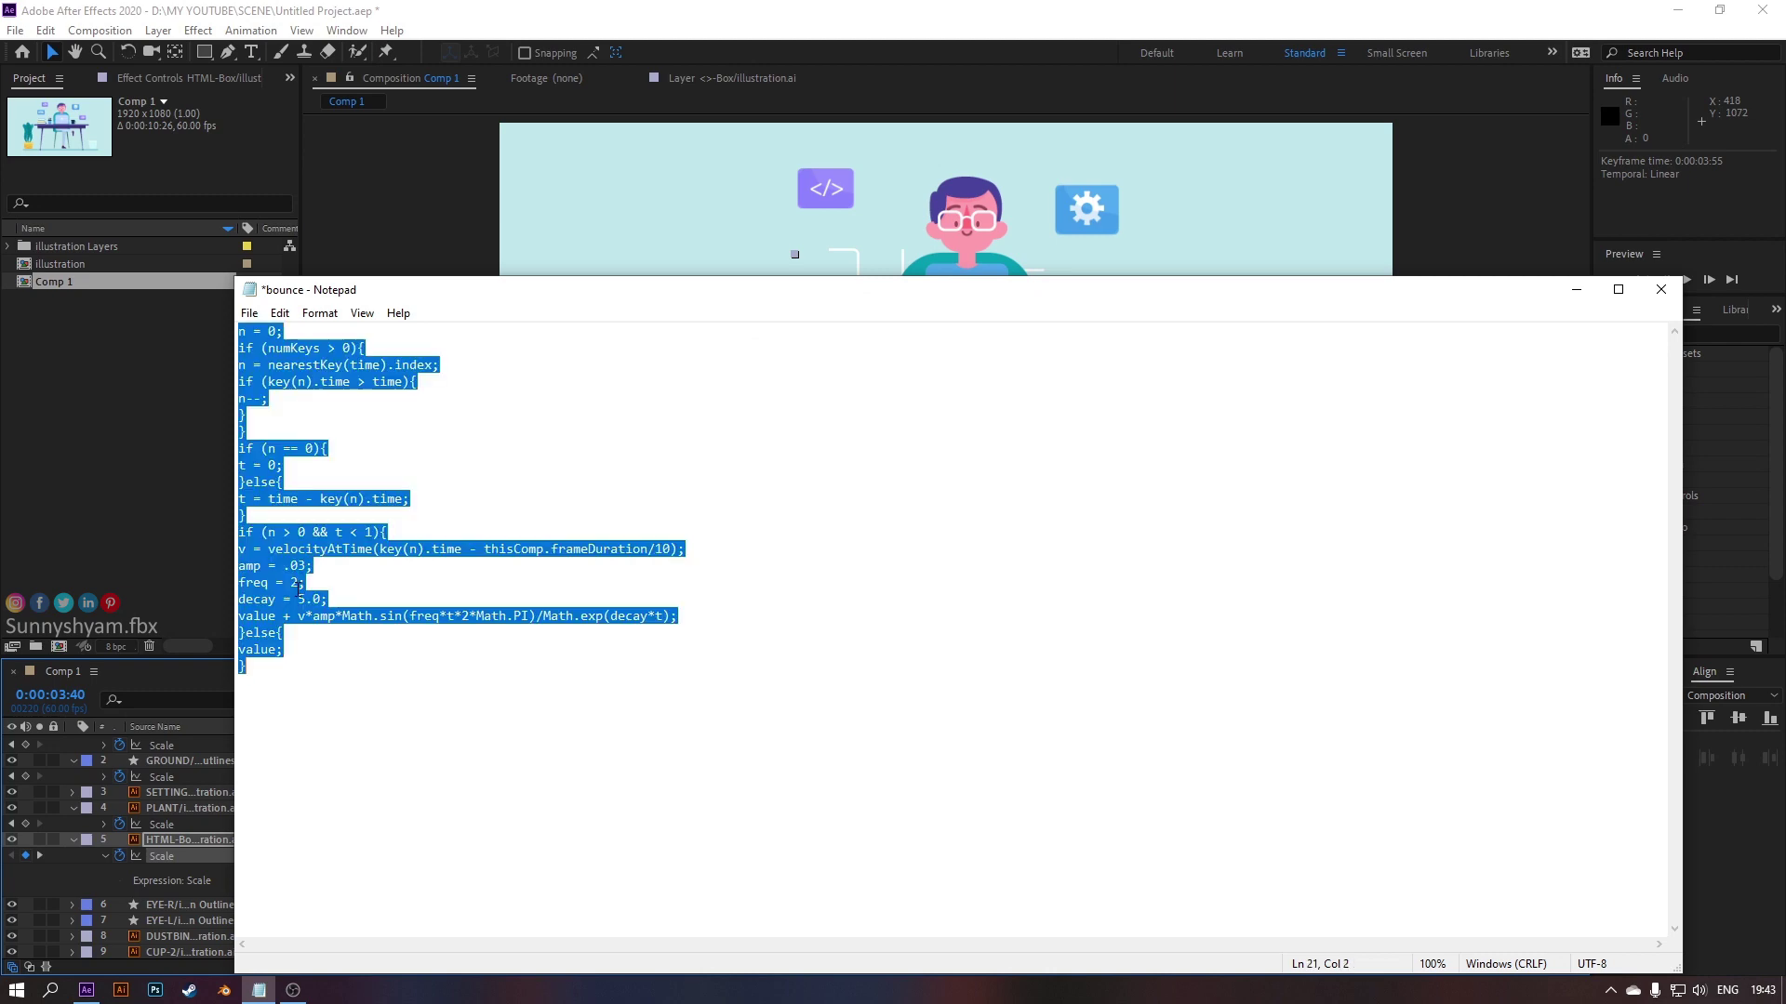
Switch back to After Effects, paste the edited bounce script as HTML-Box's Scale expression, and preview the animation
{"action": "left_click", "coordinate": [1576, 290]}
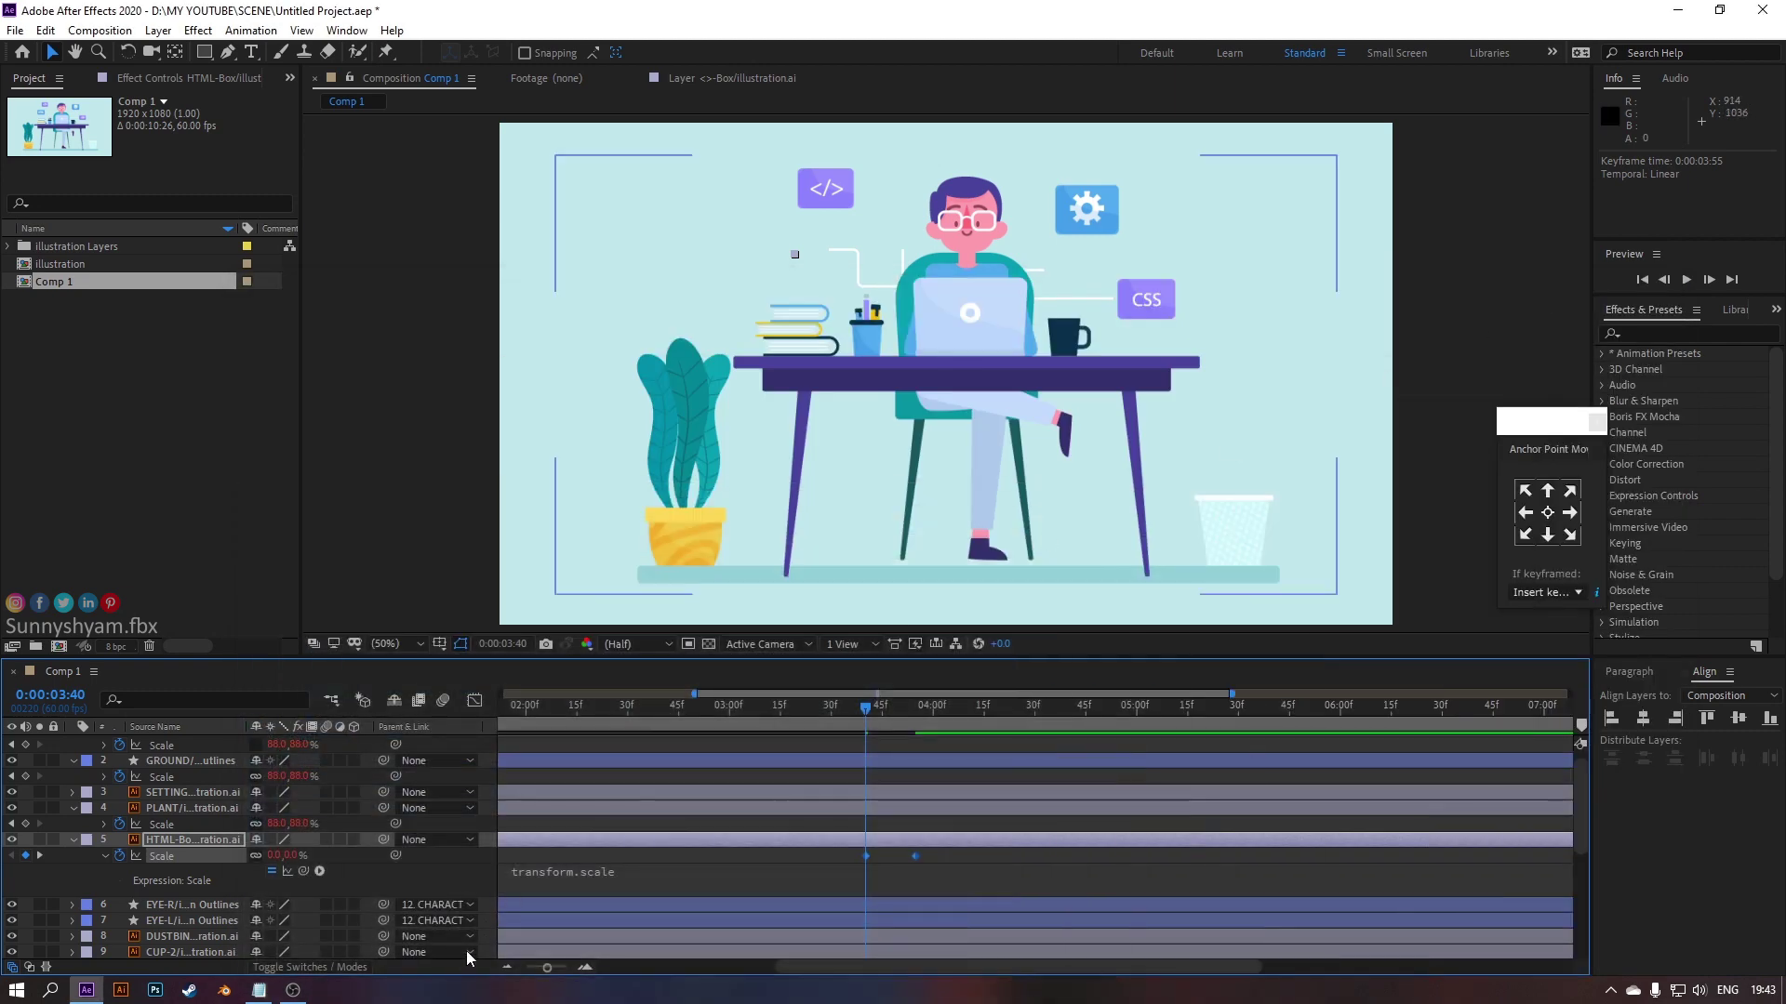
{"action": "left_click", "coordinate": [556, 861]}
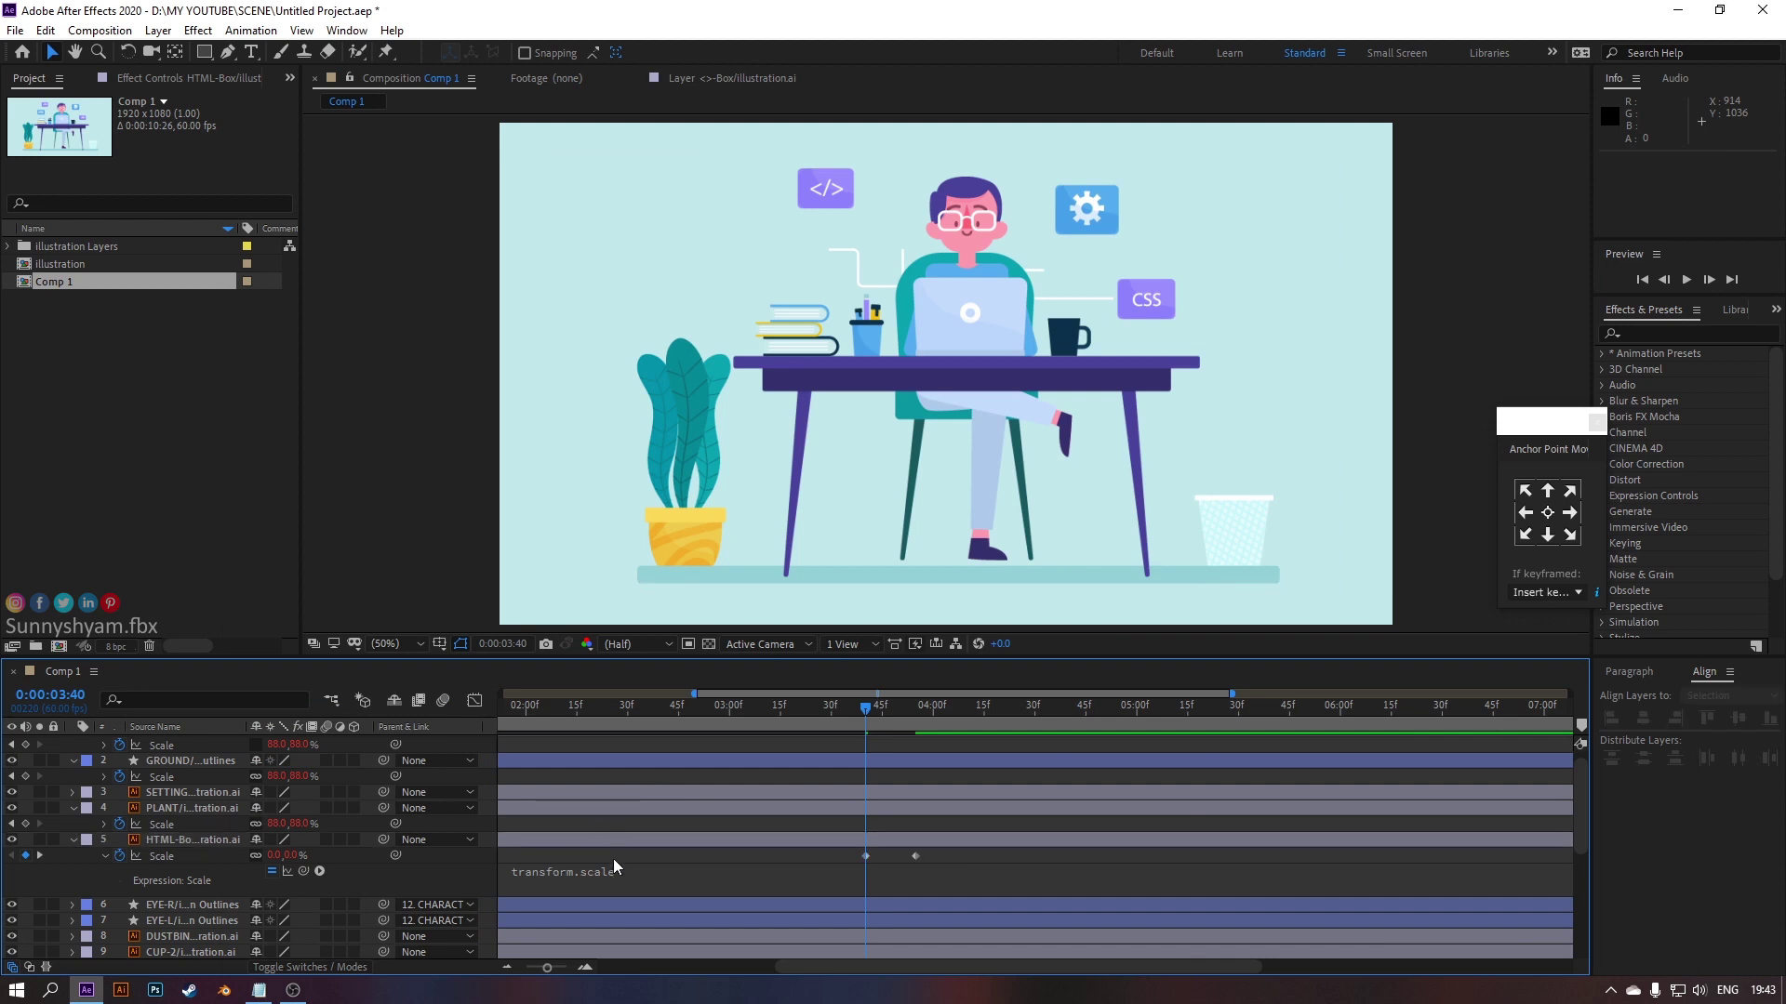
{"action": "left_click", "coordinate": [576, 868]}
{"action": "key", "text": "ctrl+v"}
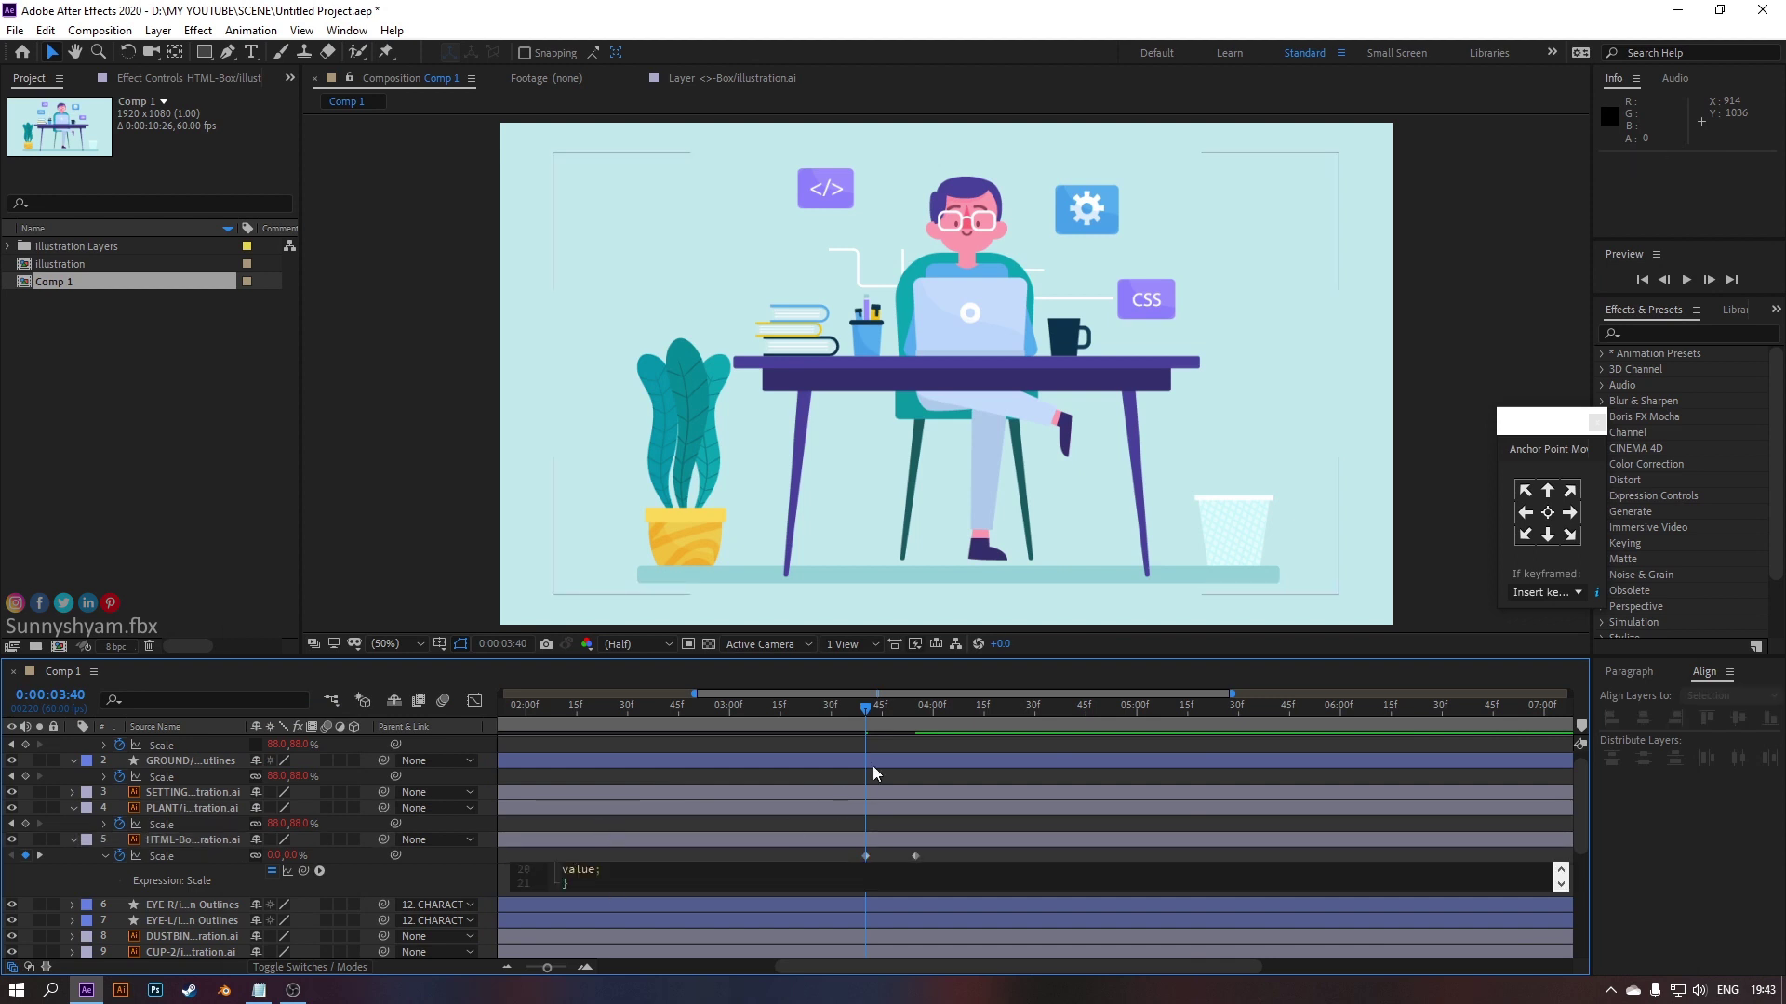
{"action": "key", "text": "KP_Enter"}
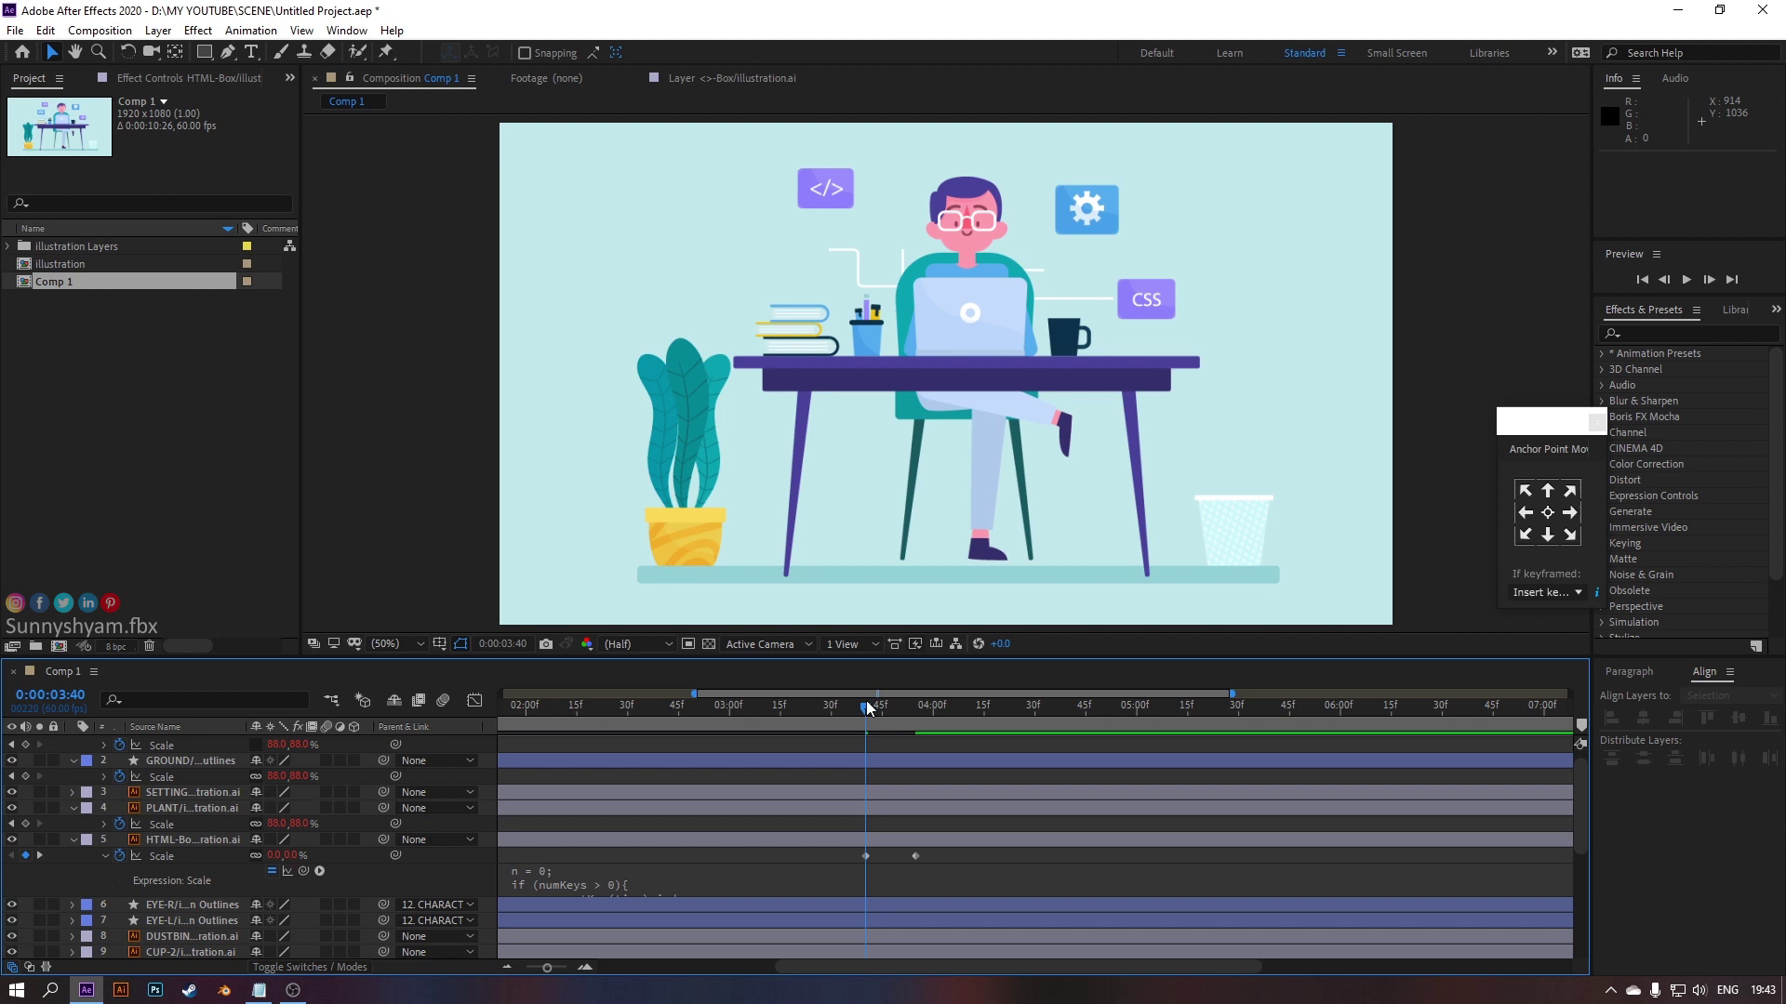
{"action": "key", "text": "space"}
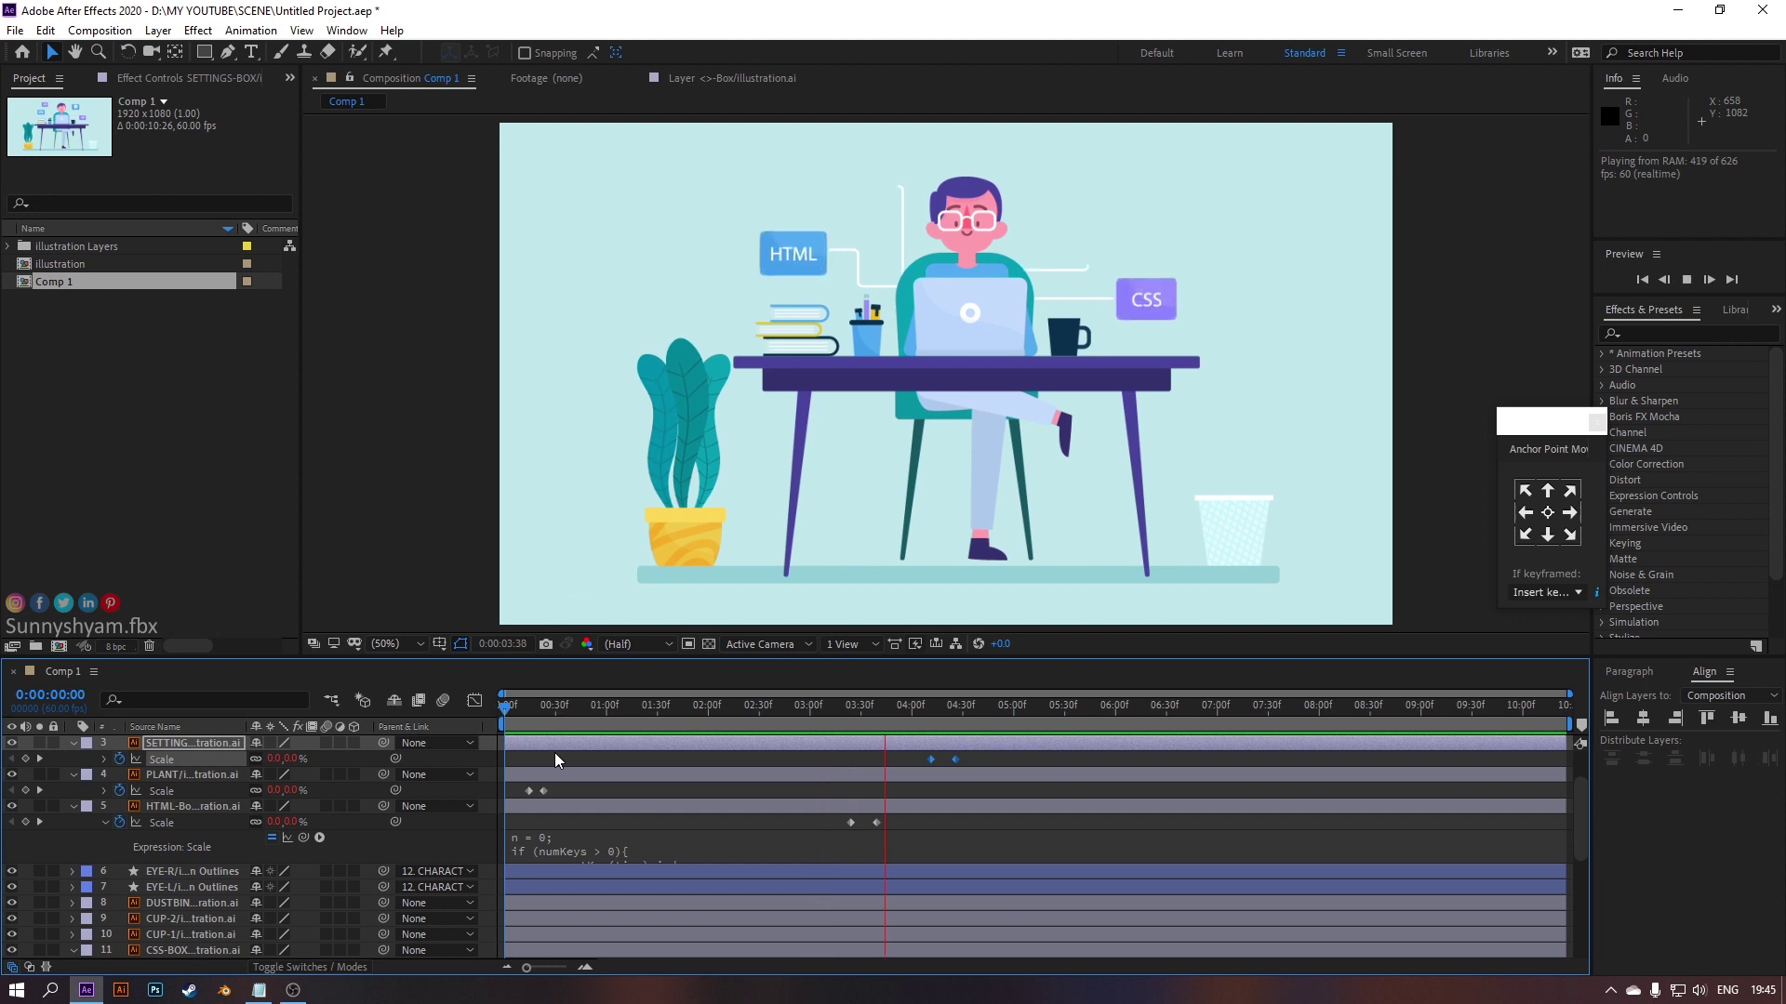
{"action": "key", "text": "space"}
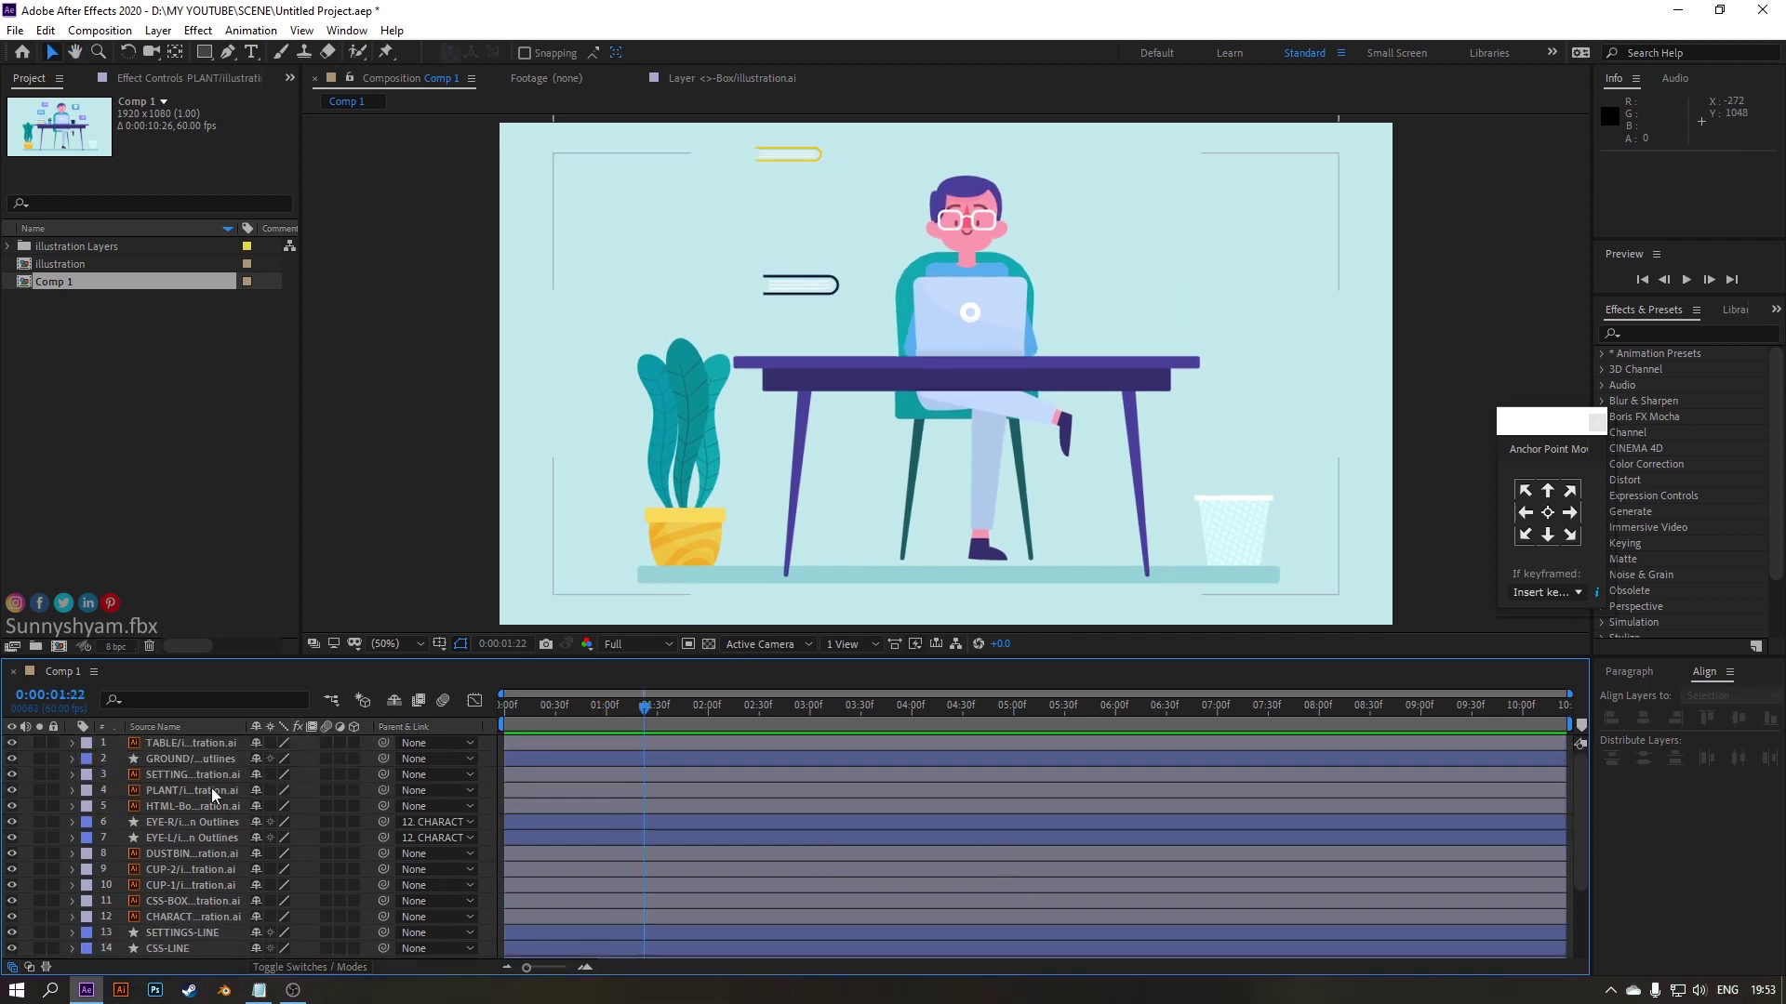
Place four Puppet pins up the PLANT layer at the pot base, pot rim, mid-leaf and upper leaf, undoing the trial pin move
{"action": "left_click", "coordinate": [209, 790]}
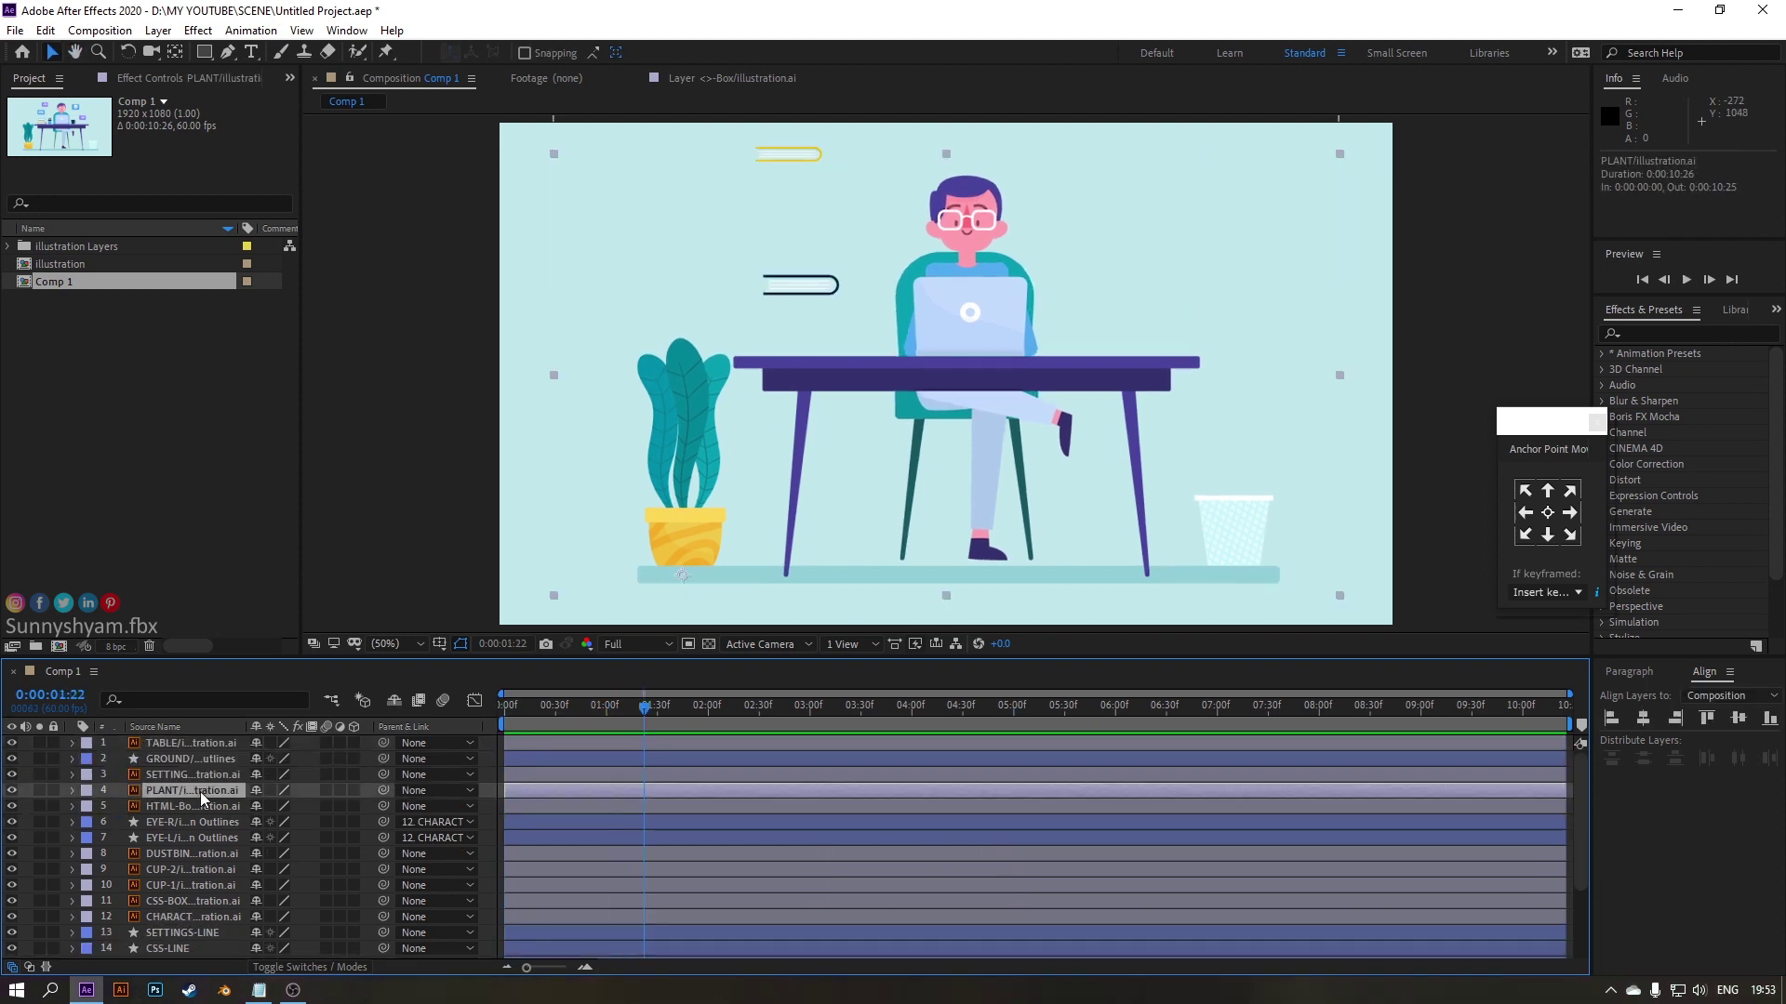
{"action": "scroll", "coordinate": [674, 504], "scroll_direction": "up", "scroll_amount": 2}
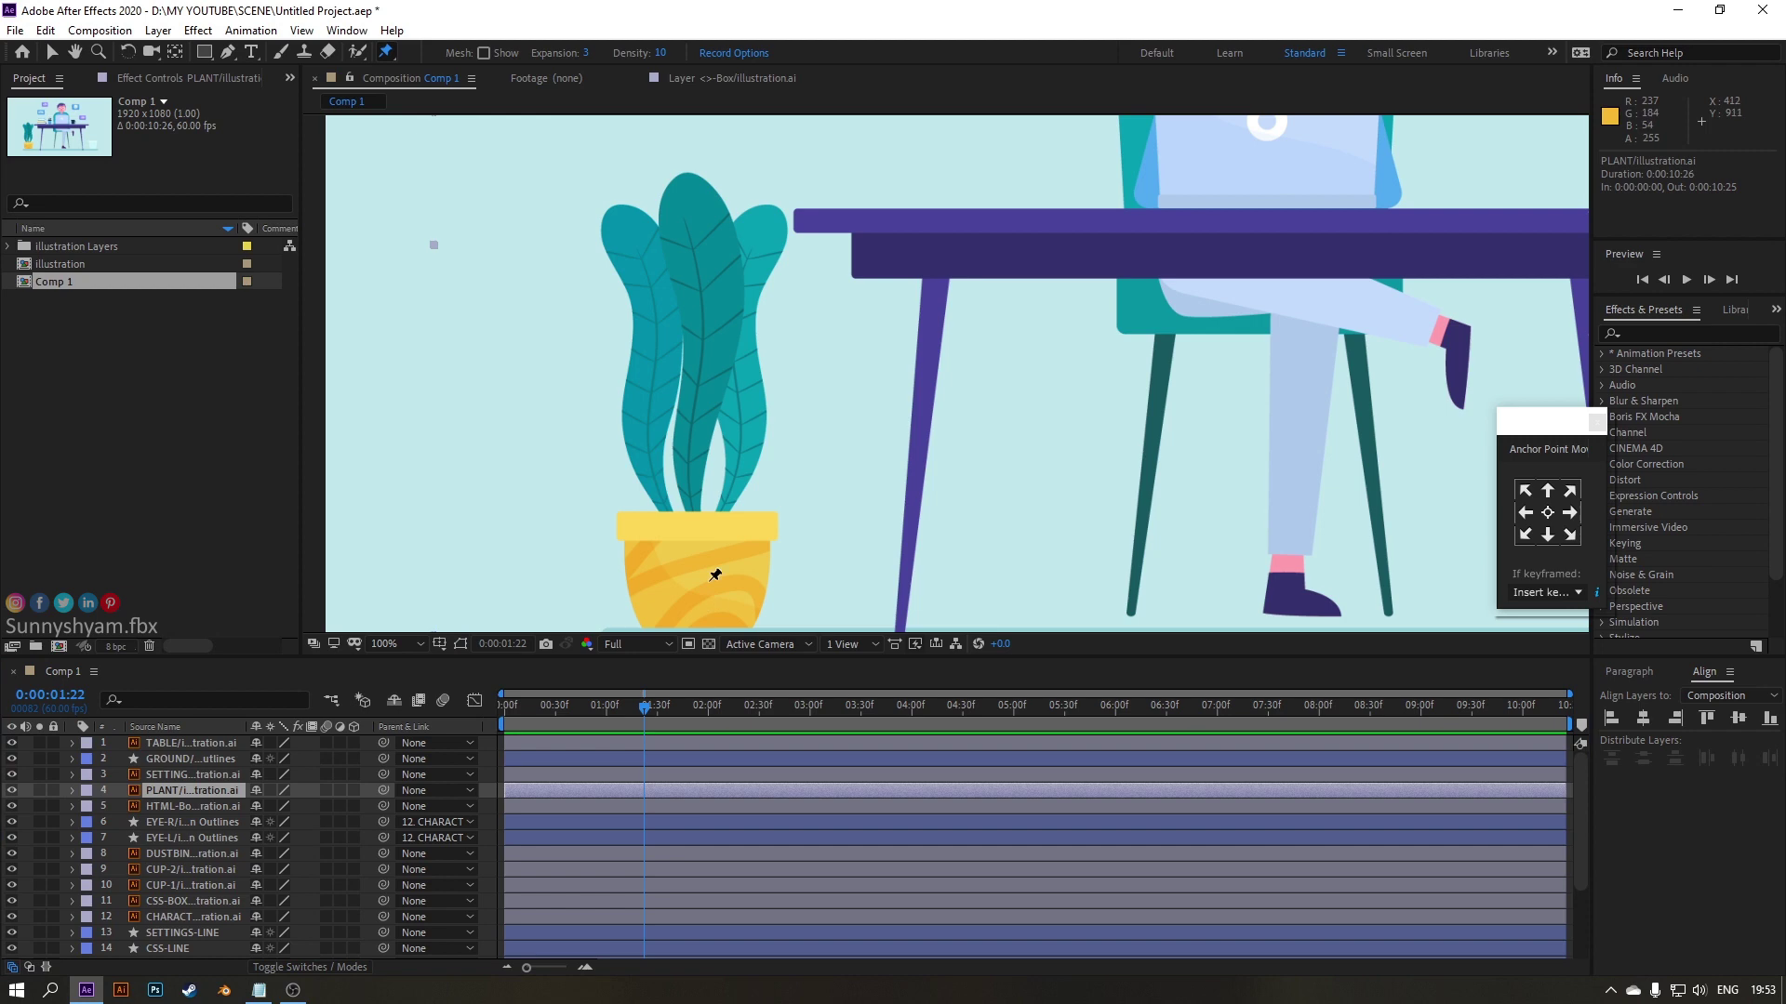
{"action": "left_click", "coordinate": [706, 623]}
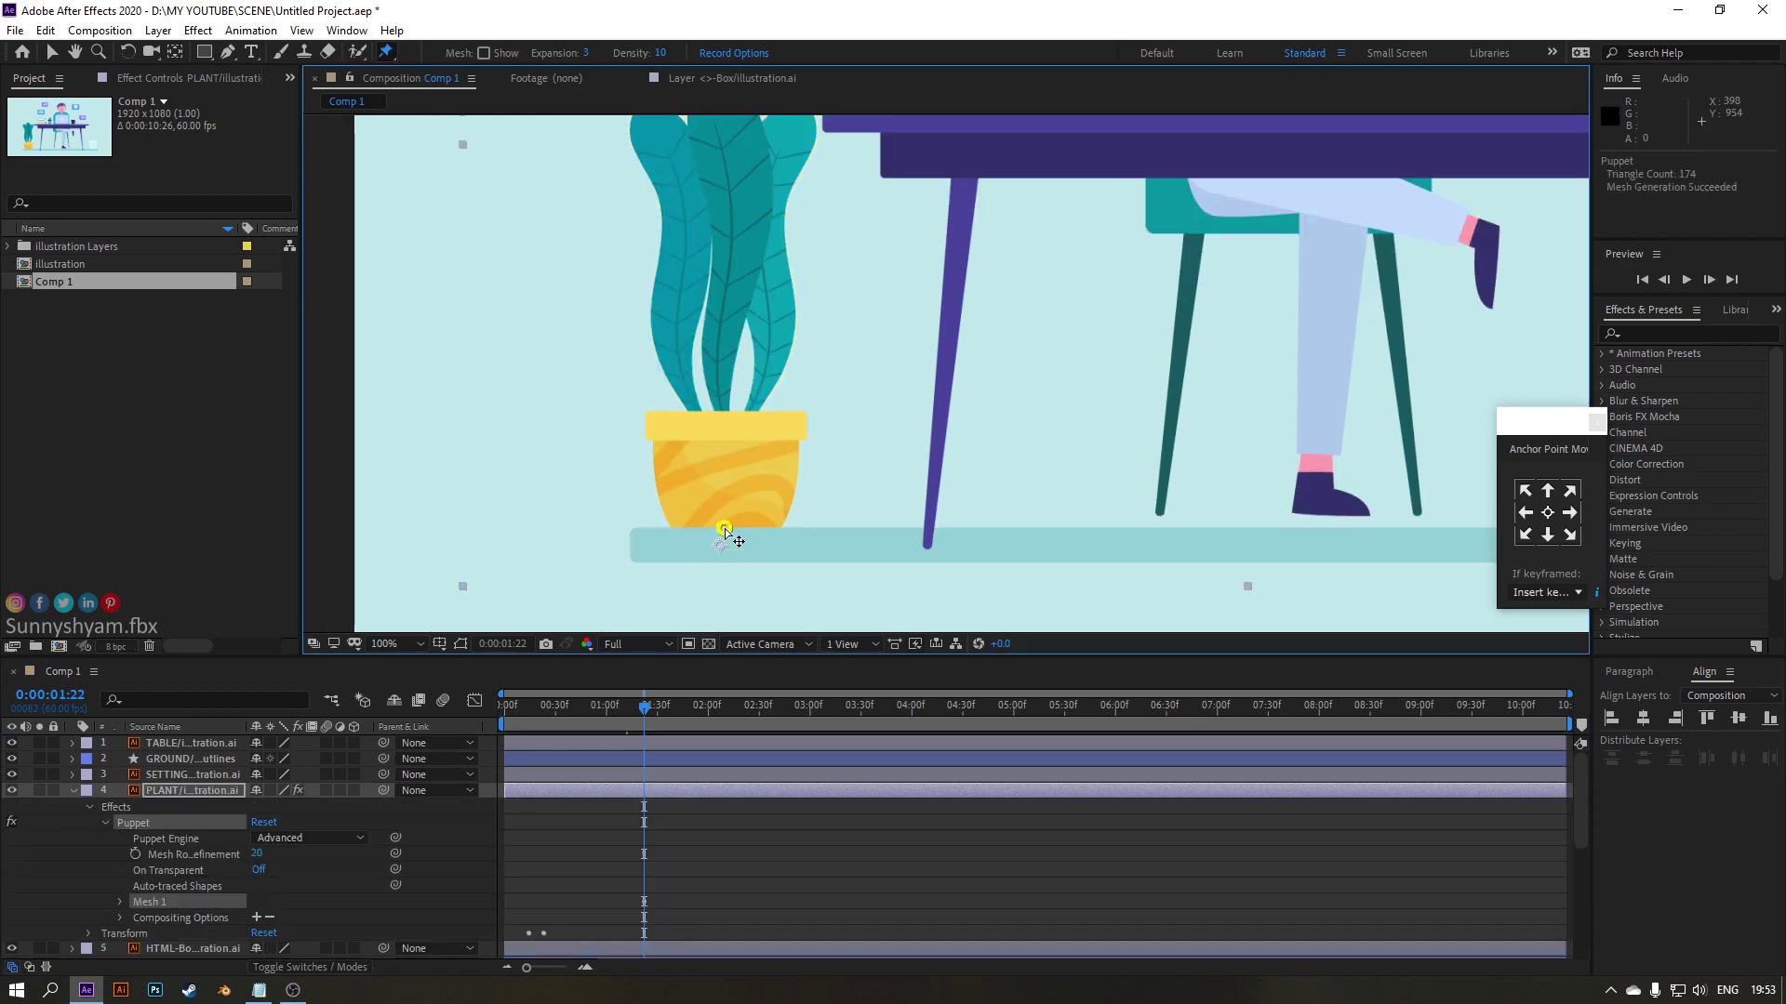
{"action": "left_click_drag", "start_coordinate": [723, 416], "coordinate": [744, 358]}
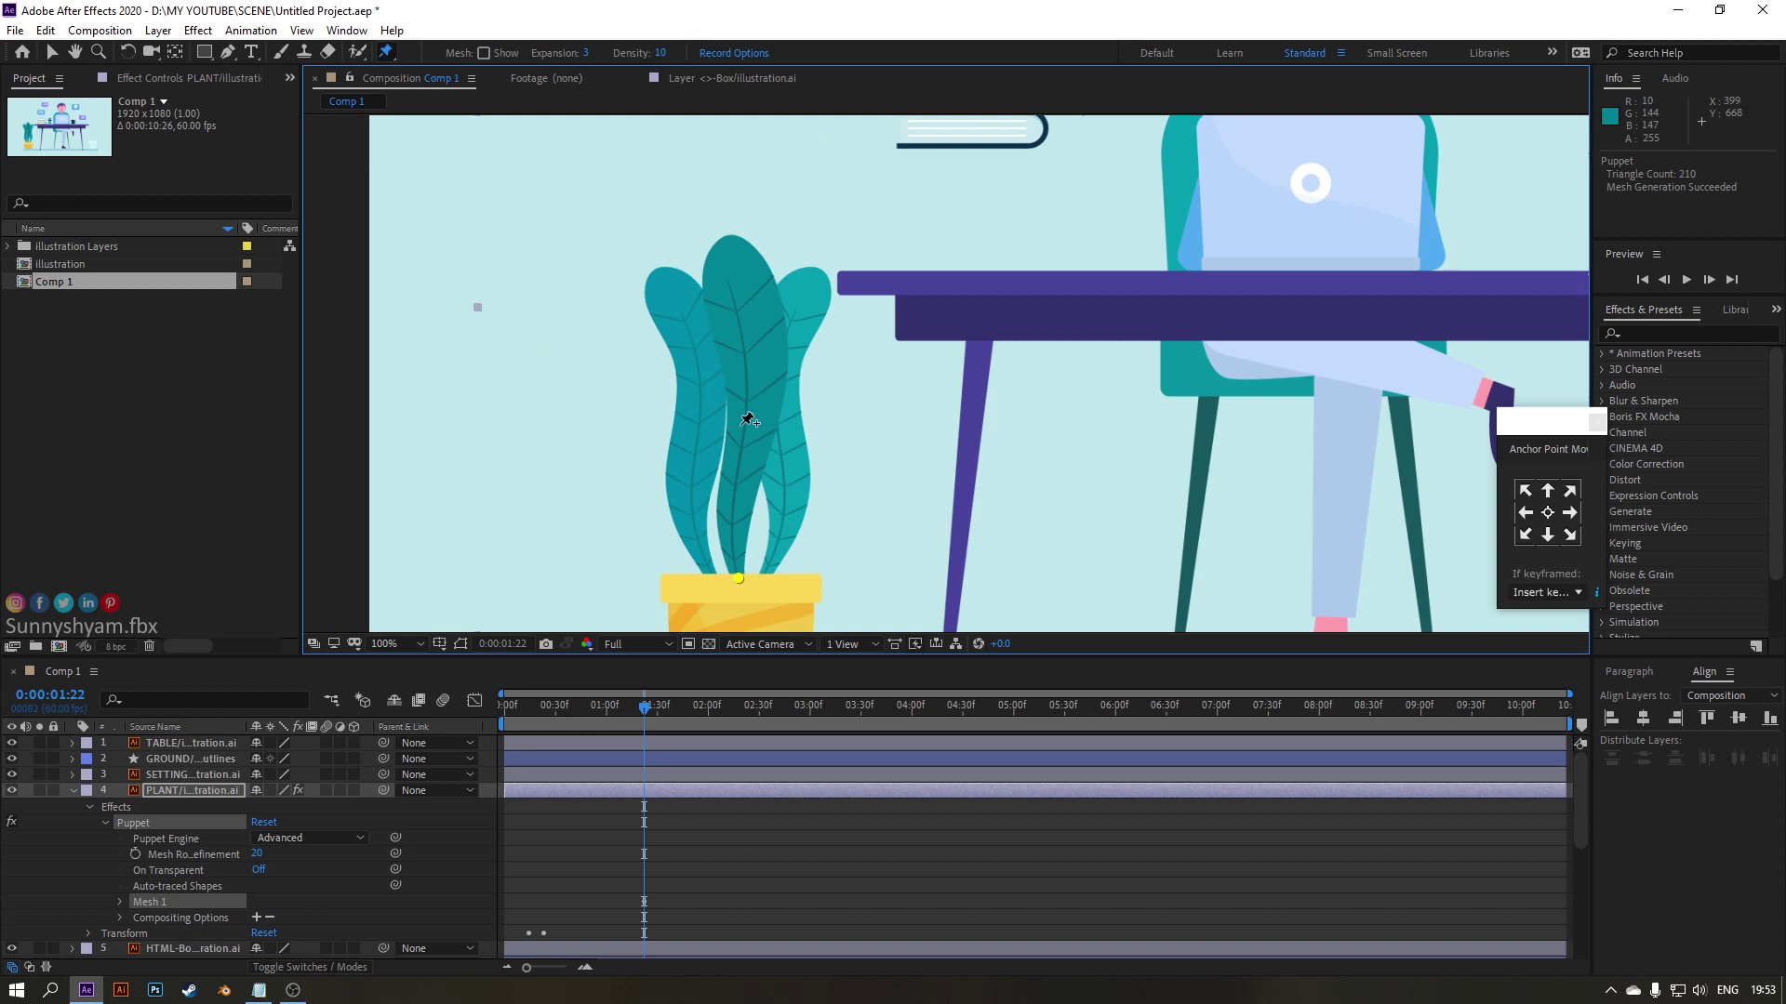
{"action": "left_click_drag", "start_coordinate": [743, 290], "coordinate": [715, 300]}
{"action": "key", "text": "ctrl+z"}
{"action": "left_click", "coordinate": [54, 53]}
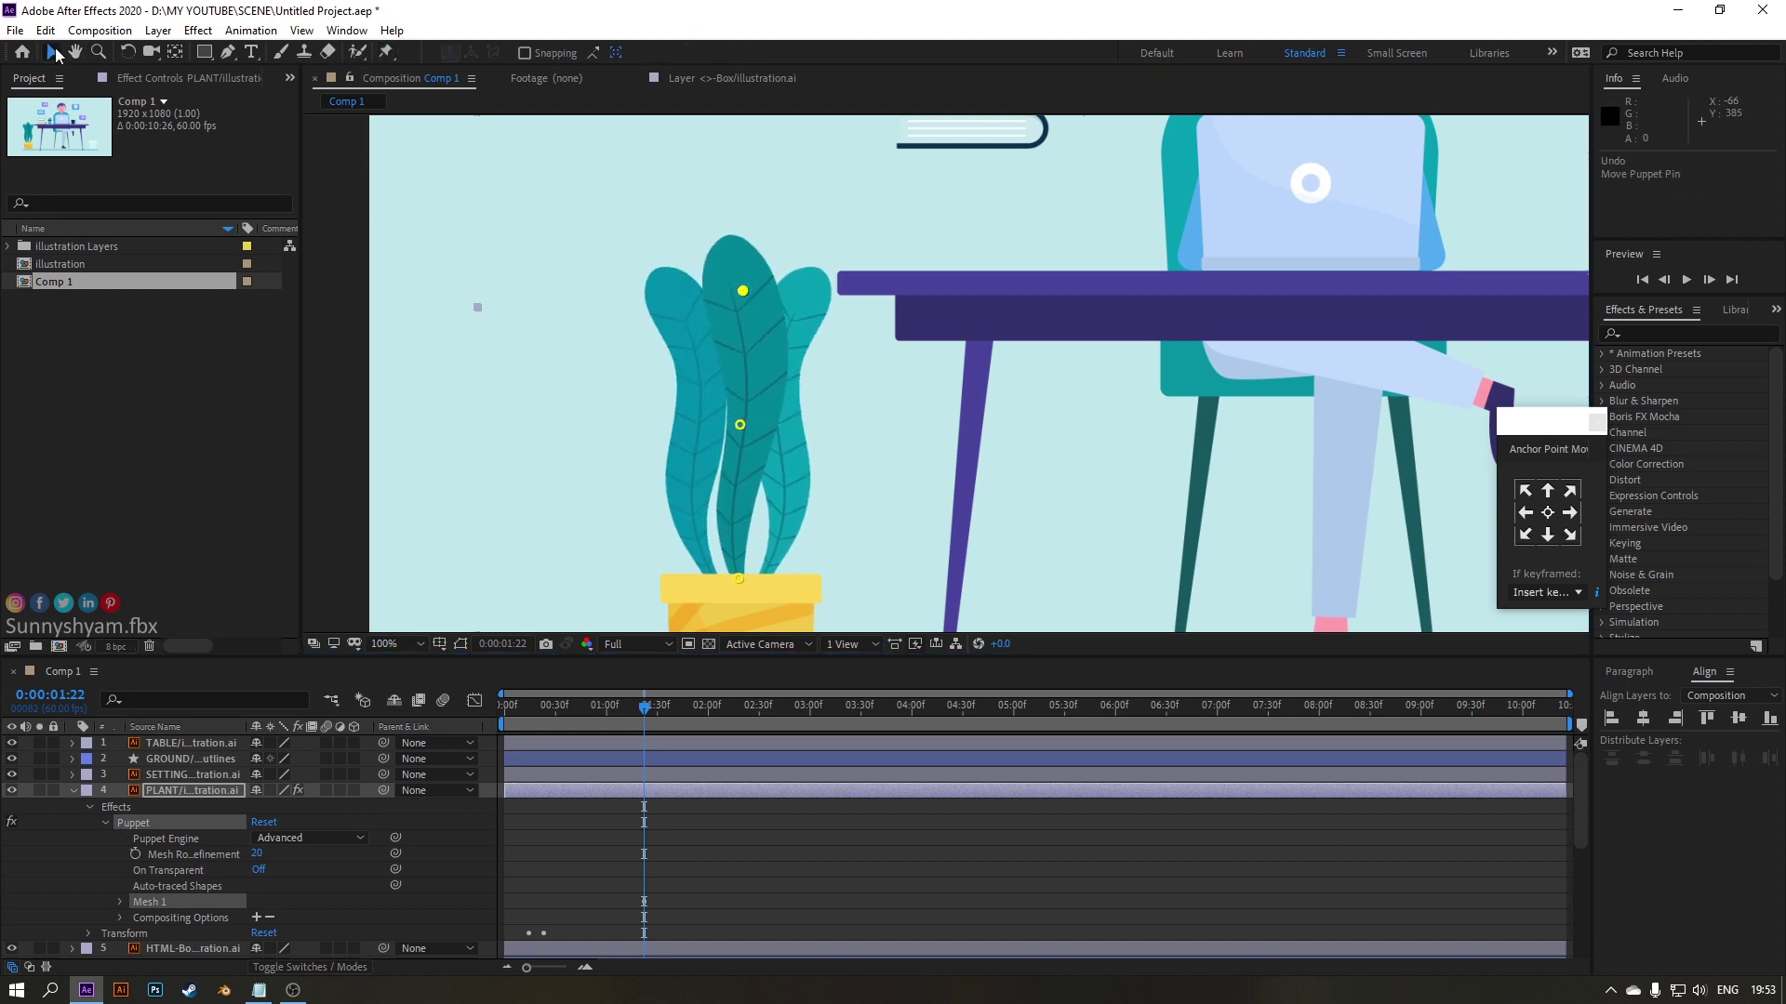
{"action": "left_click", "coordinate": [400, 644]}
{"action": "left_click", "coordinate": [382, 321]}
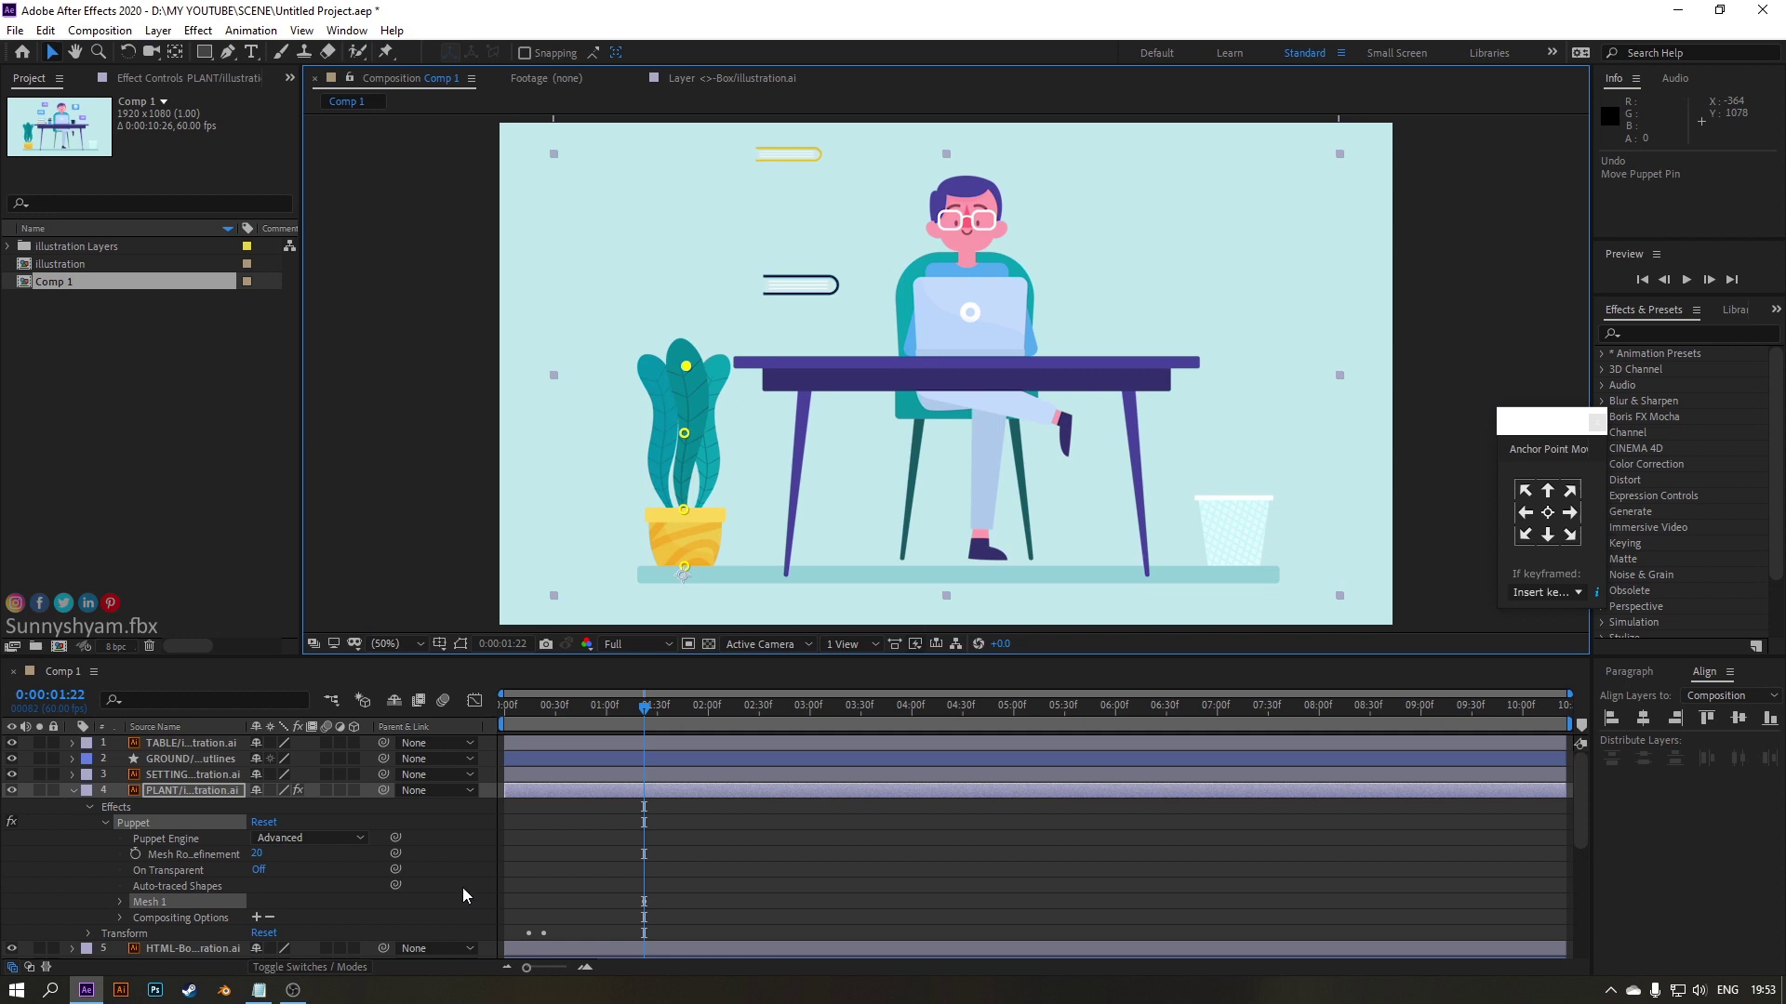
Keyframe the plant's Mesh Rotation Refinement at 0:00:01:22, and at 0:00:01:34 move the uppermost pin slightly towards the desk
{"action": "left_click", "coordinate": [136, 854]}
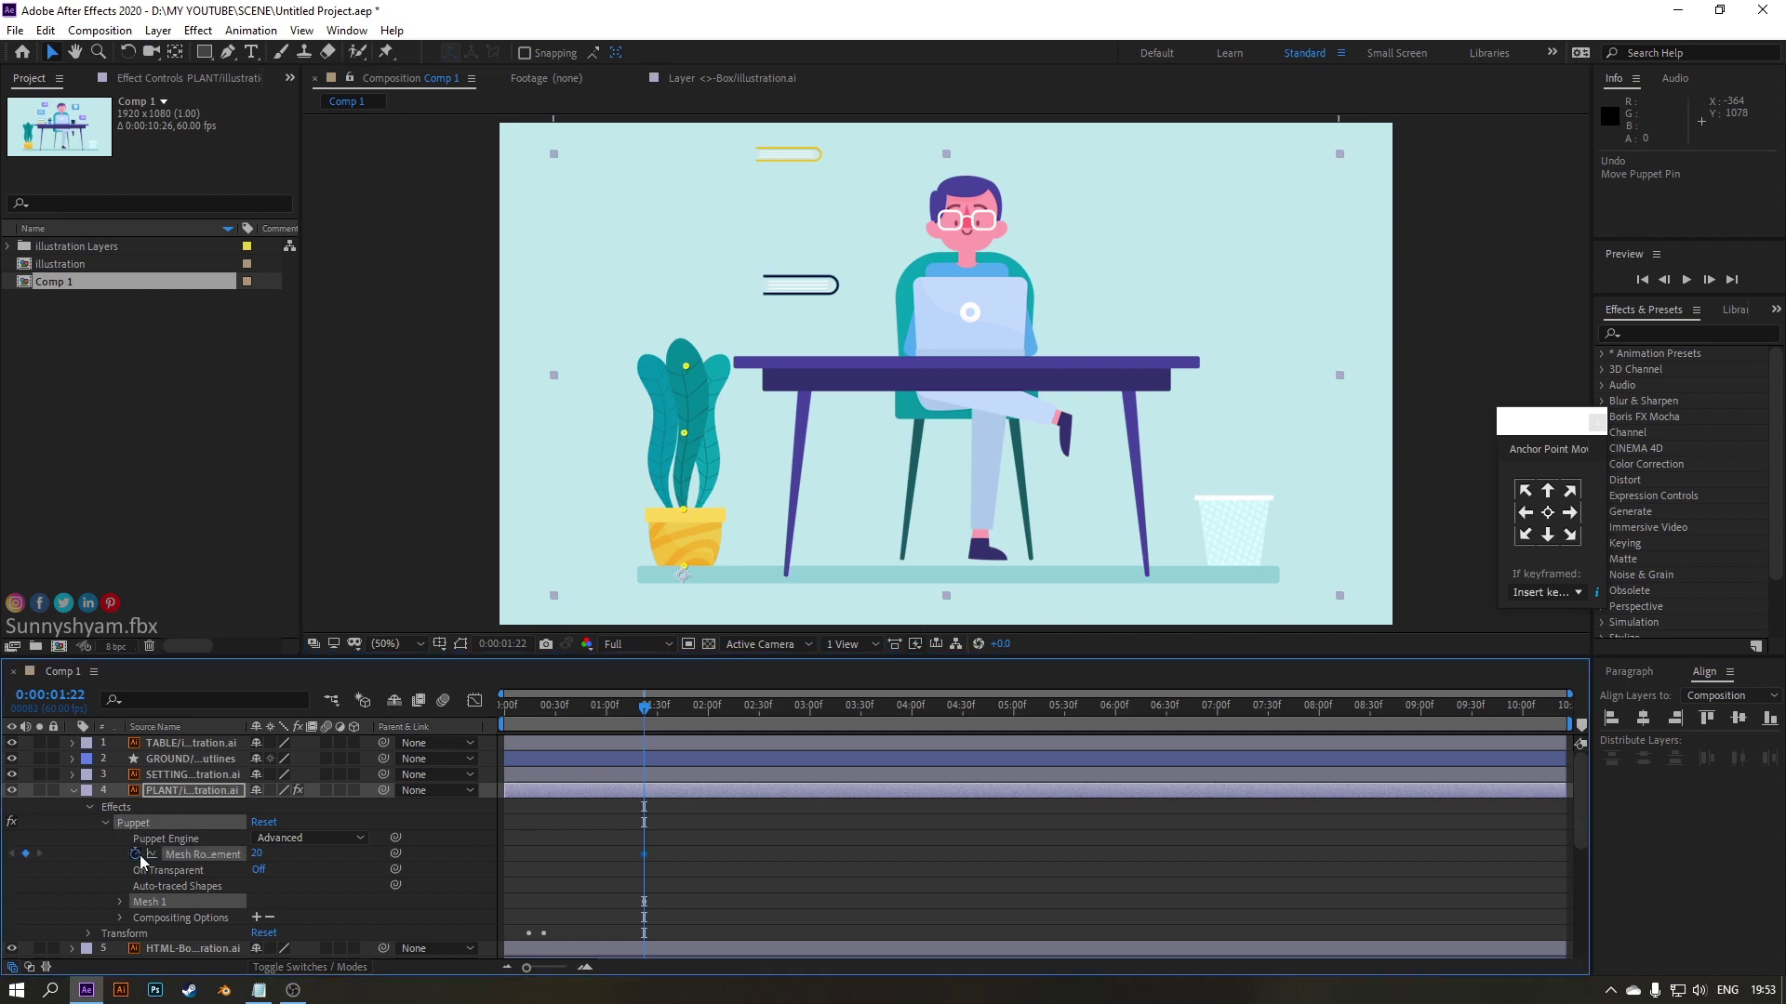
{"action": "key", "text": "space"}
{"action": "key", "text": "space"}
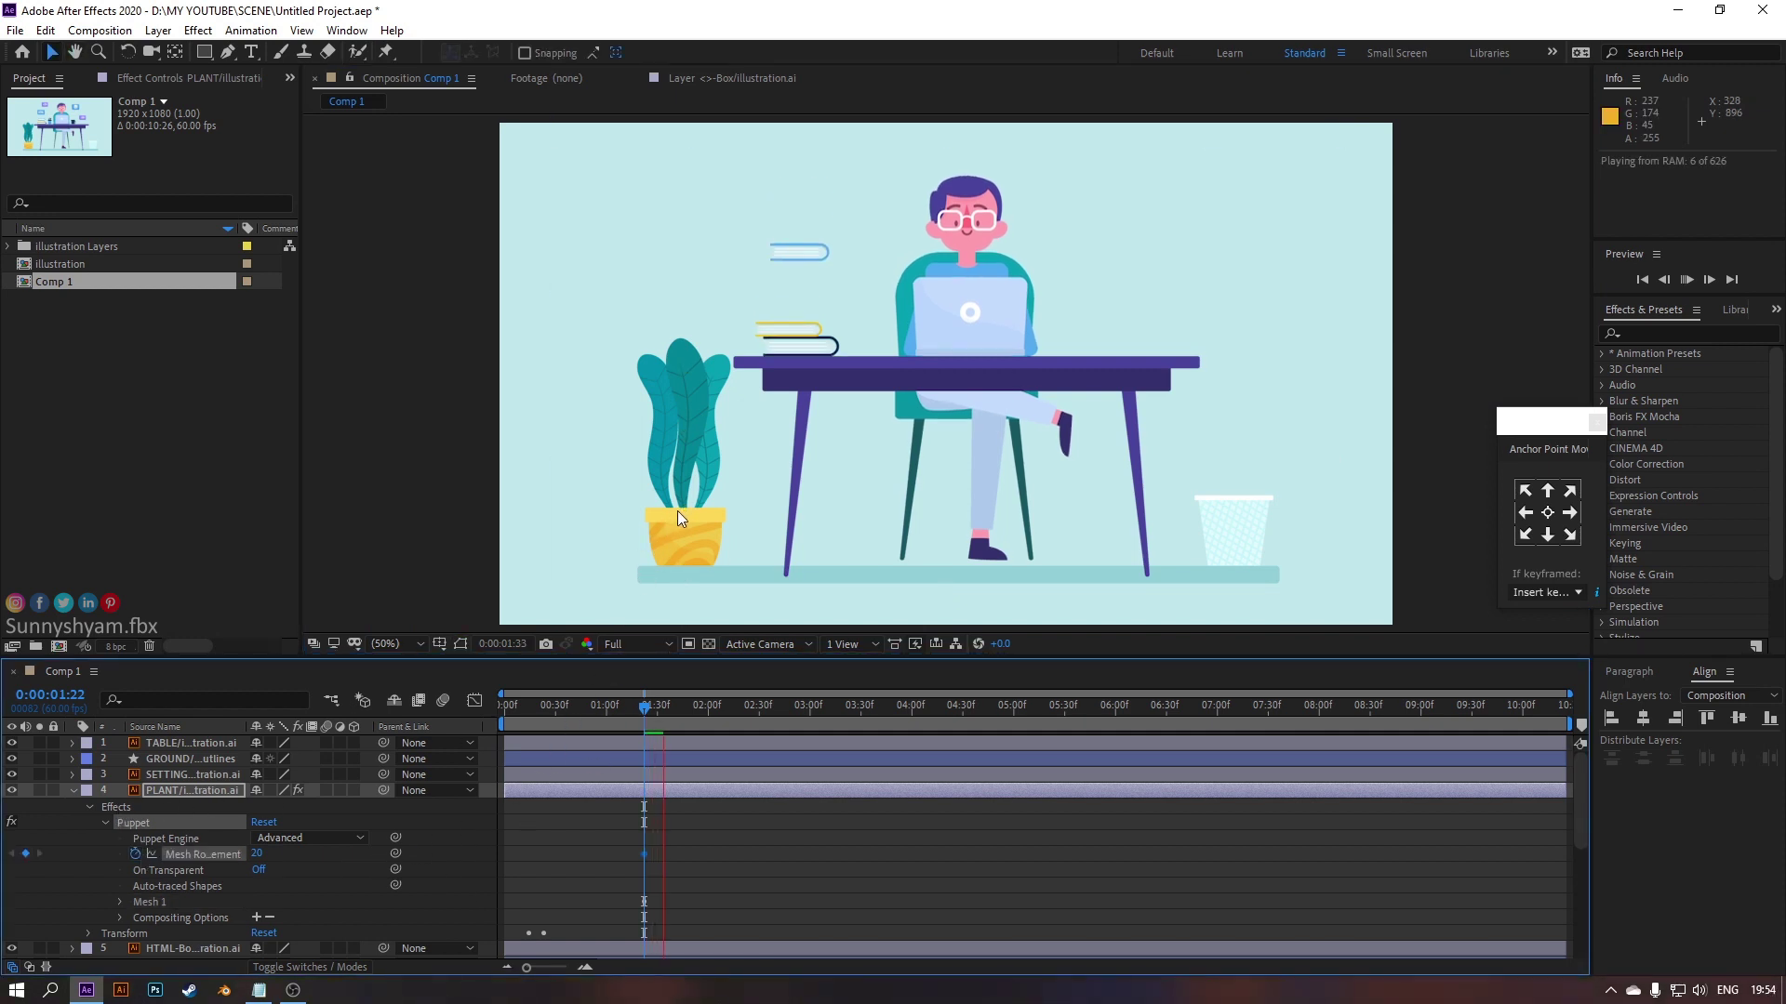
{"action": "left_click_drag", "start_coordinate": [684, 366], "coordinate": [699, 372]}
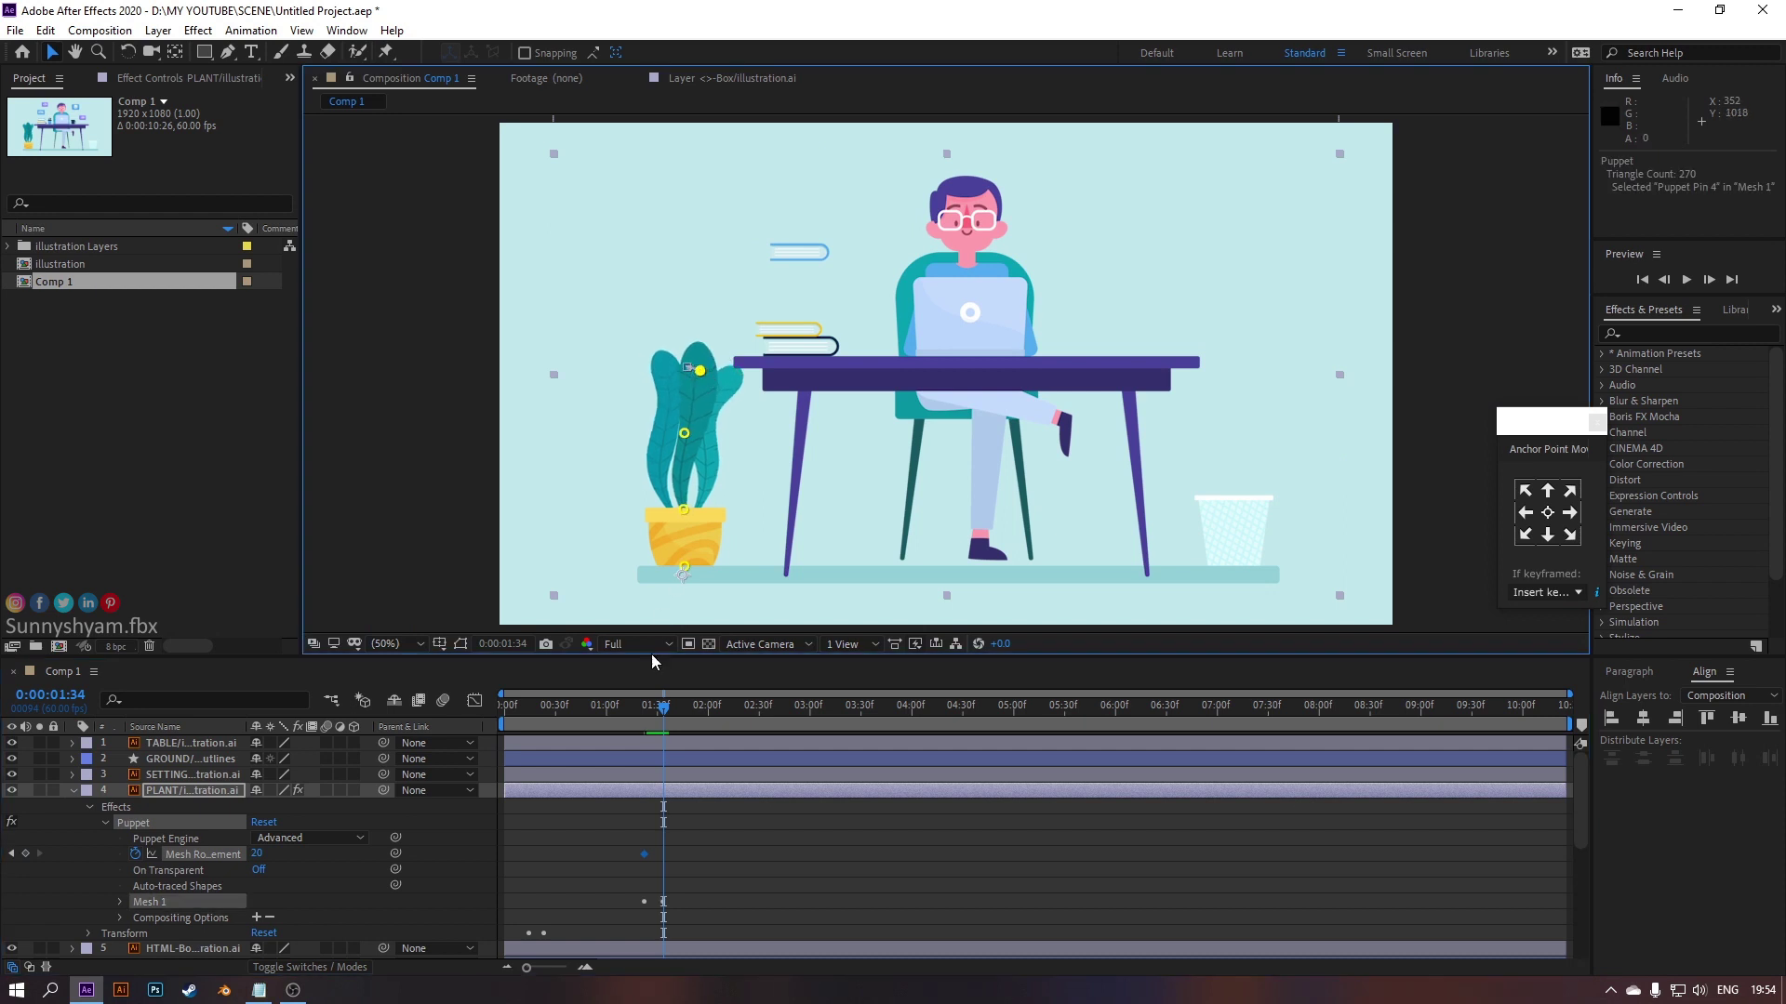
Expand the plant's Mesh 1 Deform properties to expose the Position keyframes of Puppet Pin 4
{"action": "scroll", "coordinate": [653, 894], "scroll_direction": "down", "scroll_amount": 1}
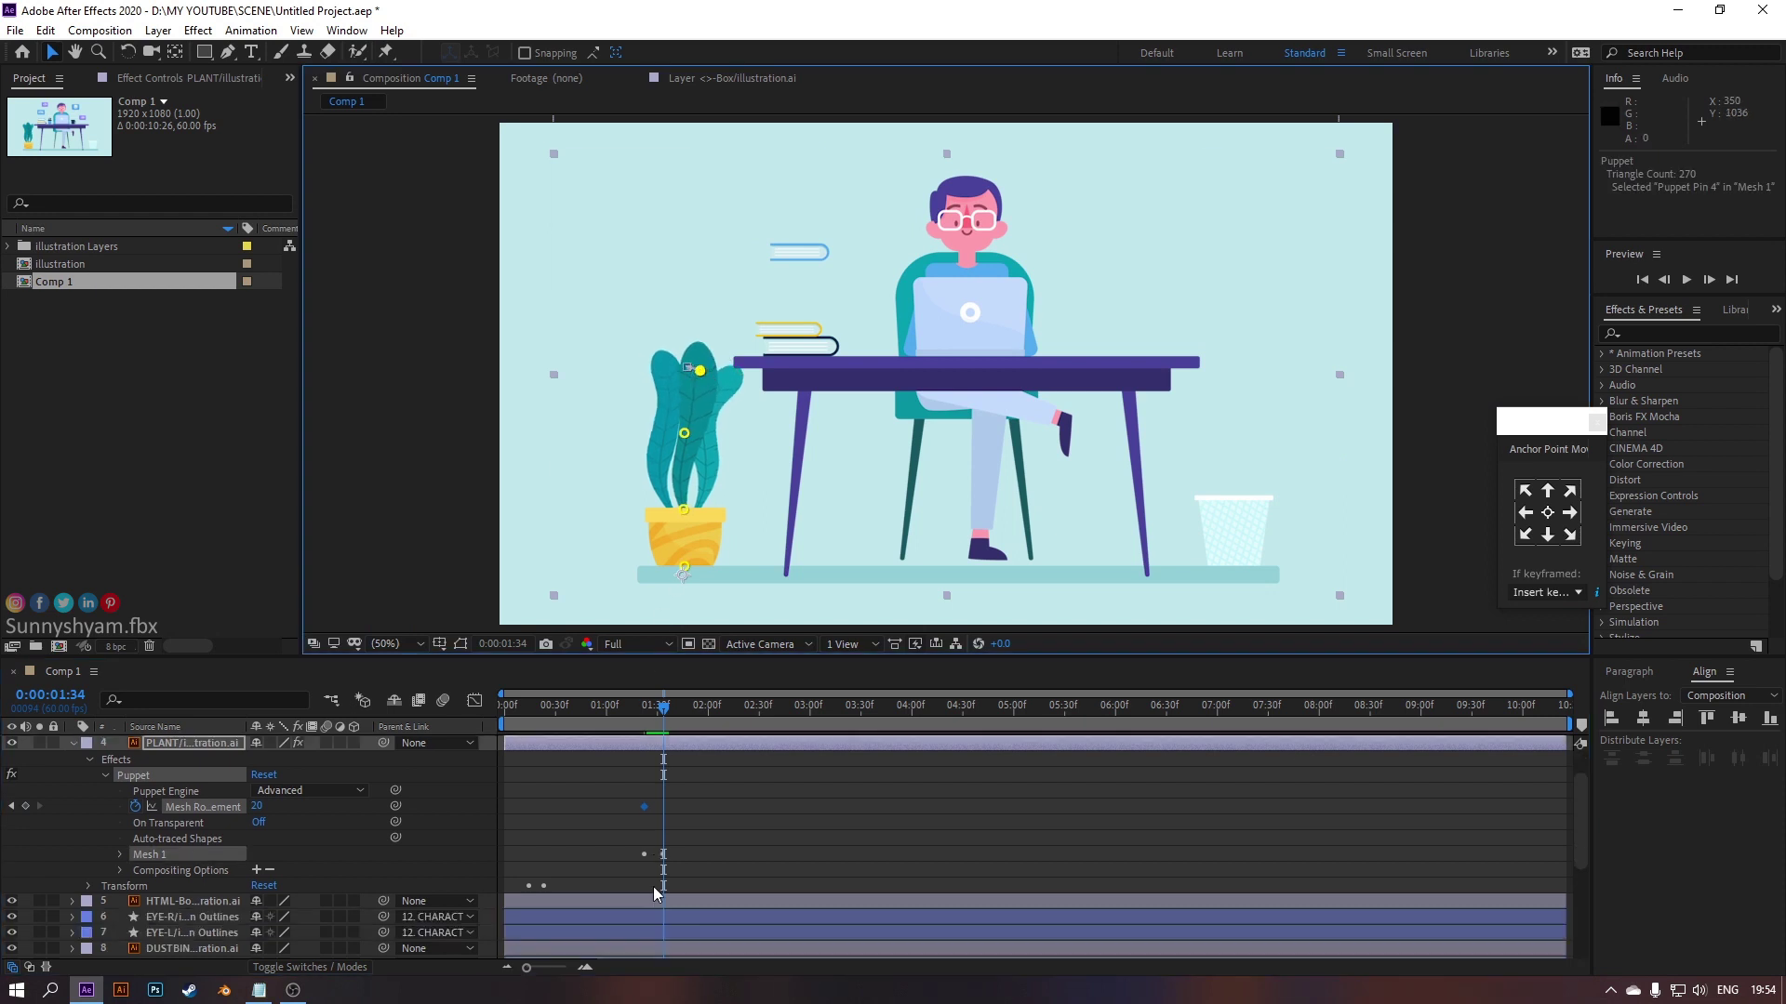
{"action": "left_click", "coordinate": [119, 855]}
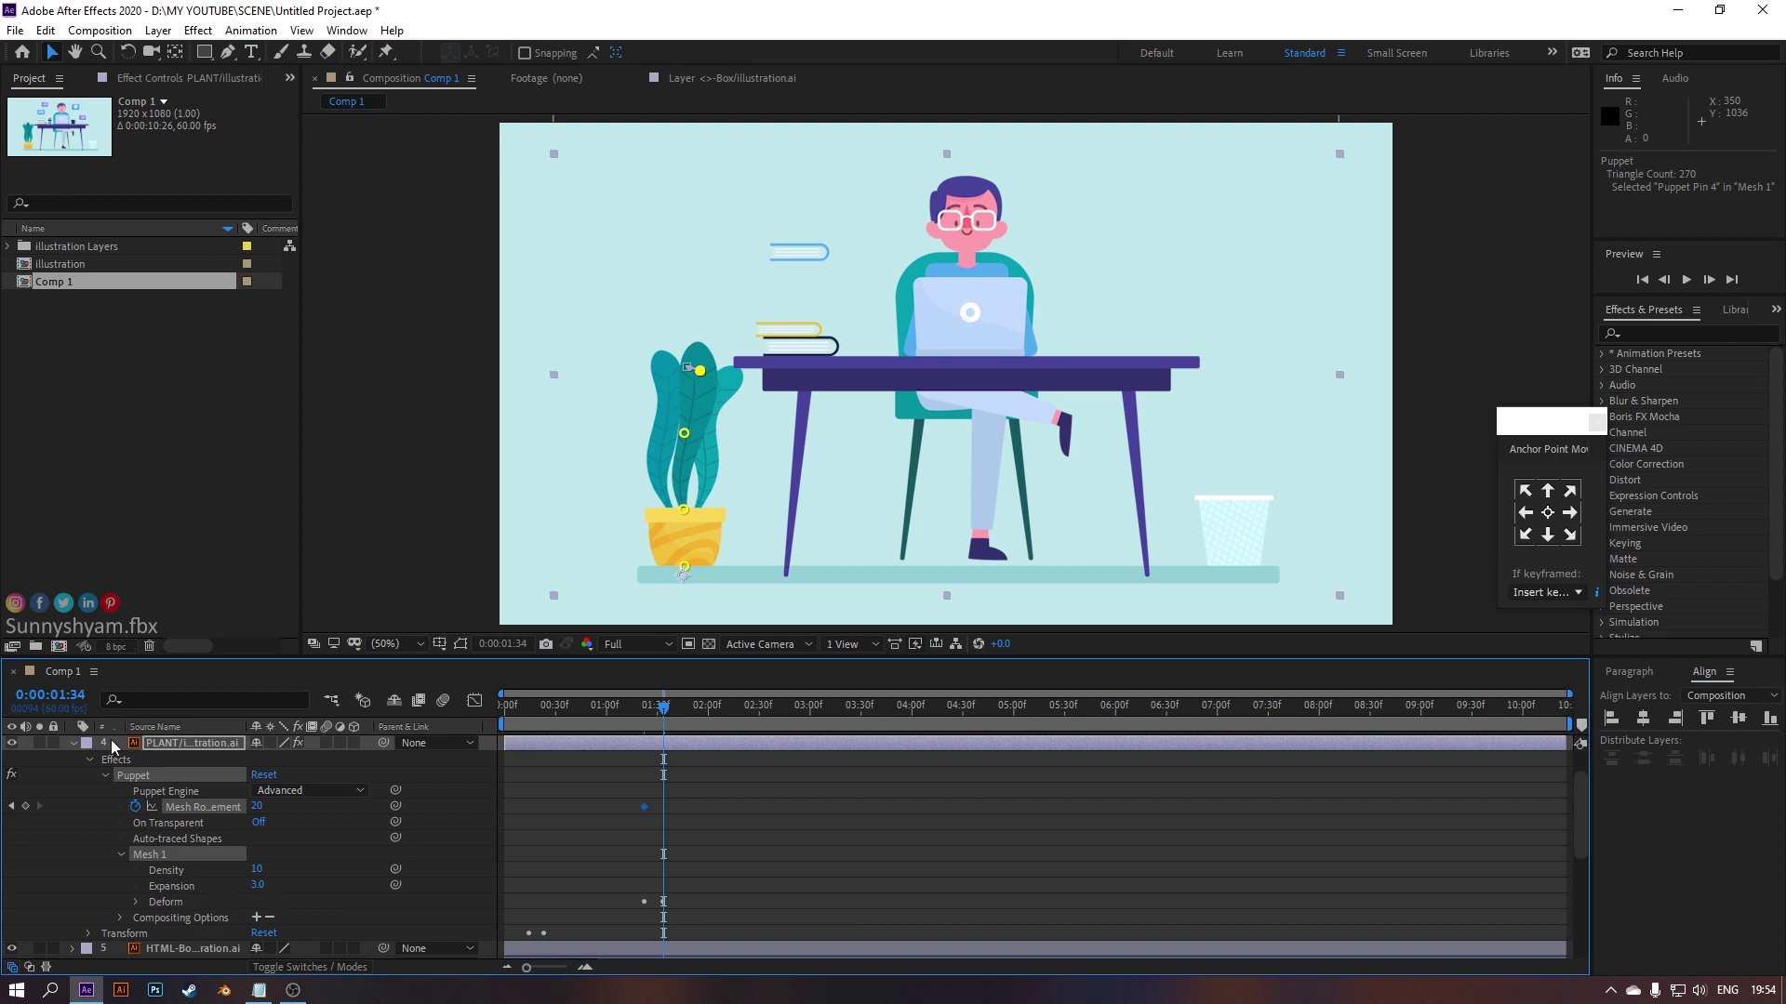
{"action": "left_click", "coordinate": [136, 901]}
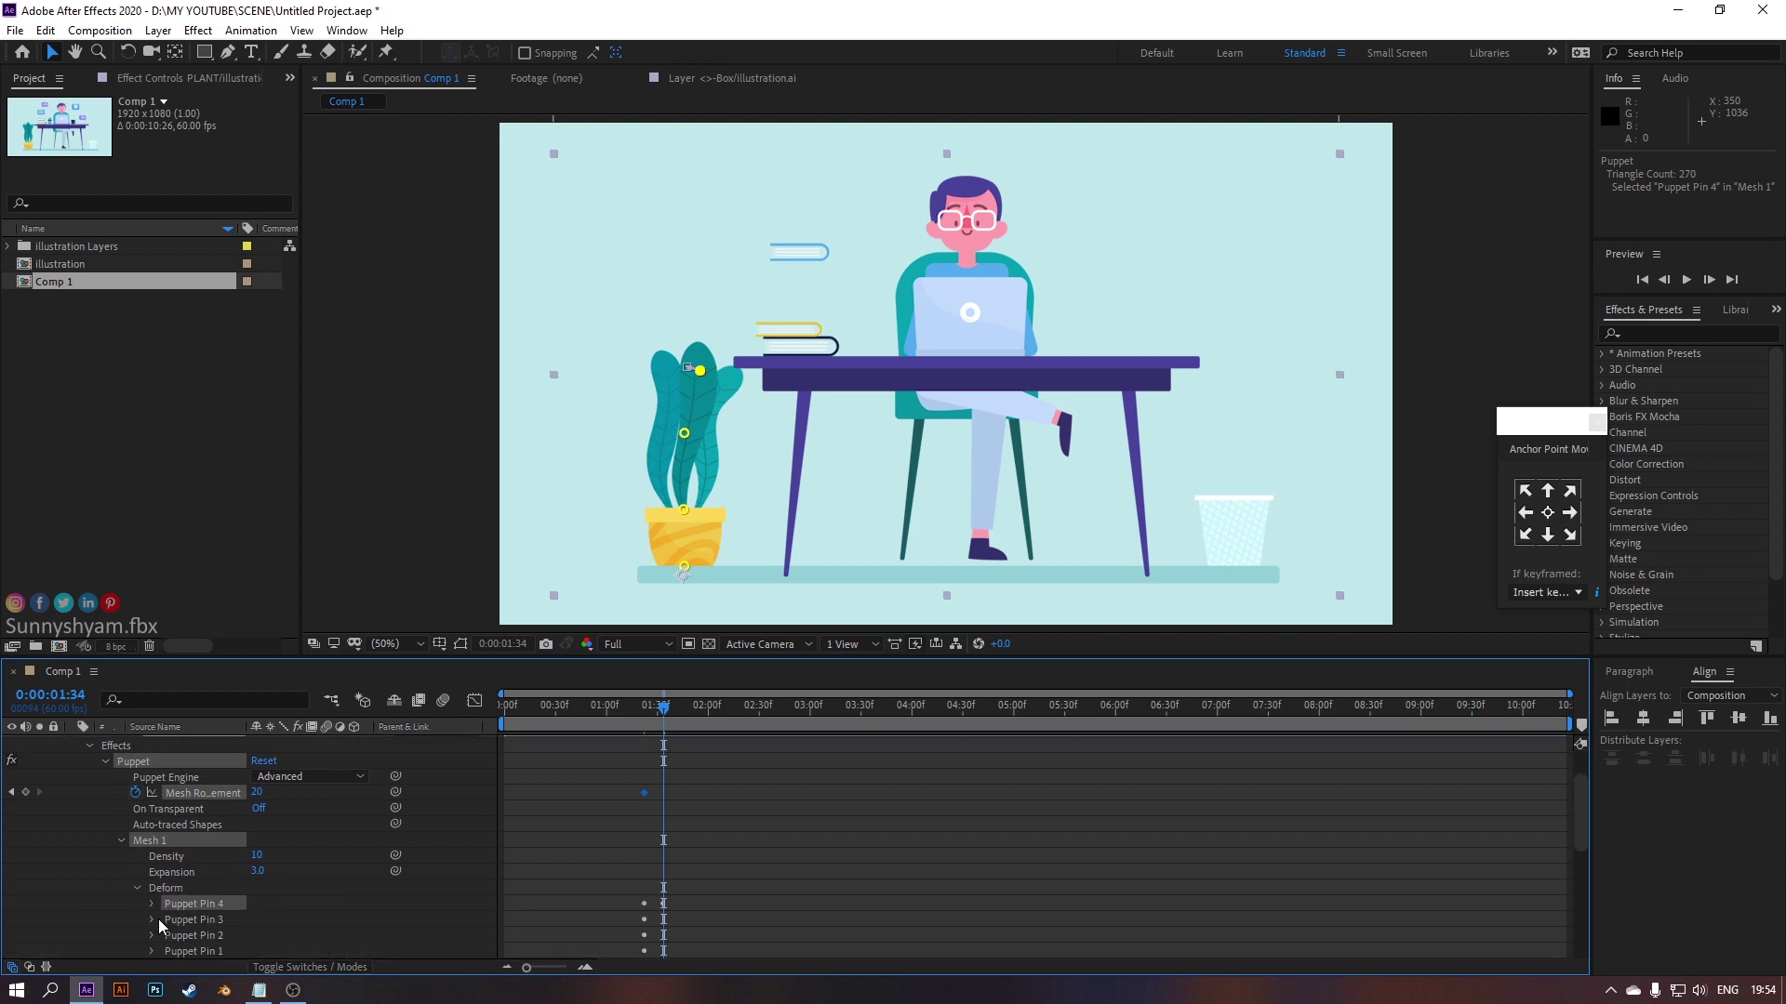
{"action": "scroll", "coordinate": [649, 935], "scroll_direction": "down", "scroll_amount": 2}
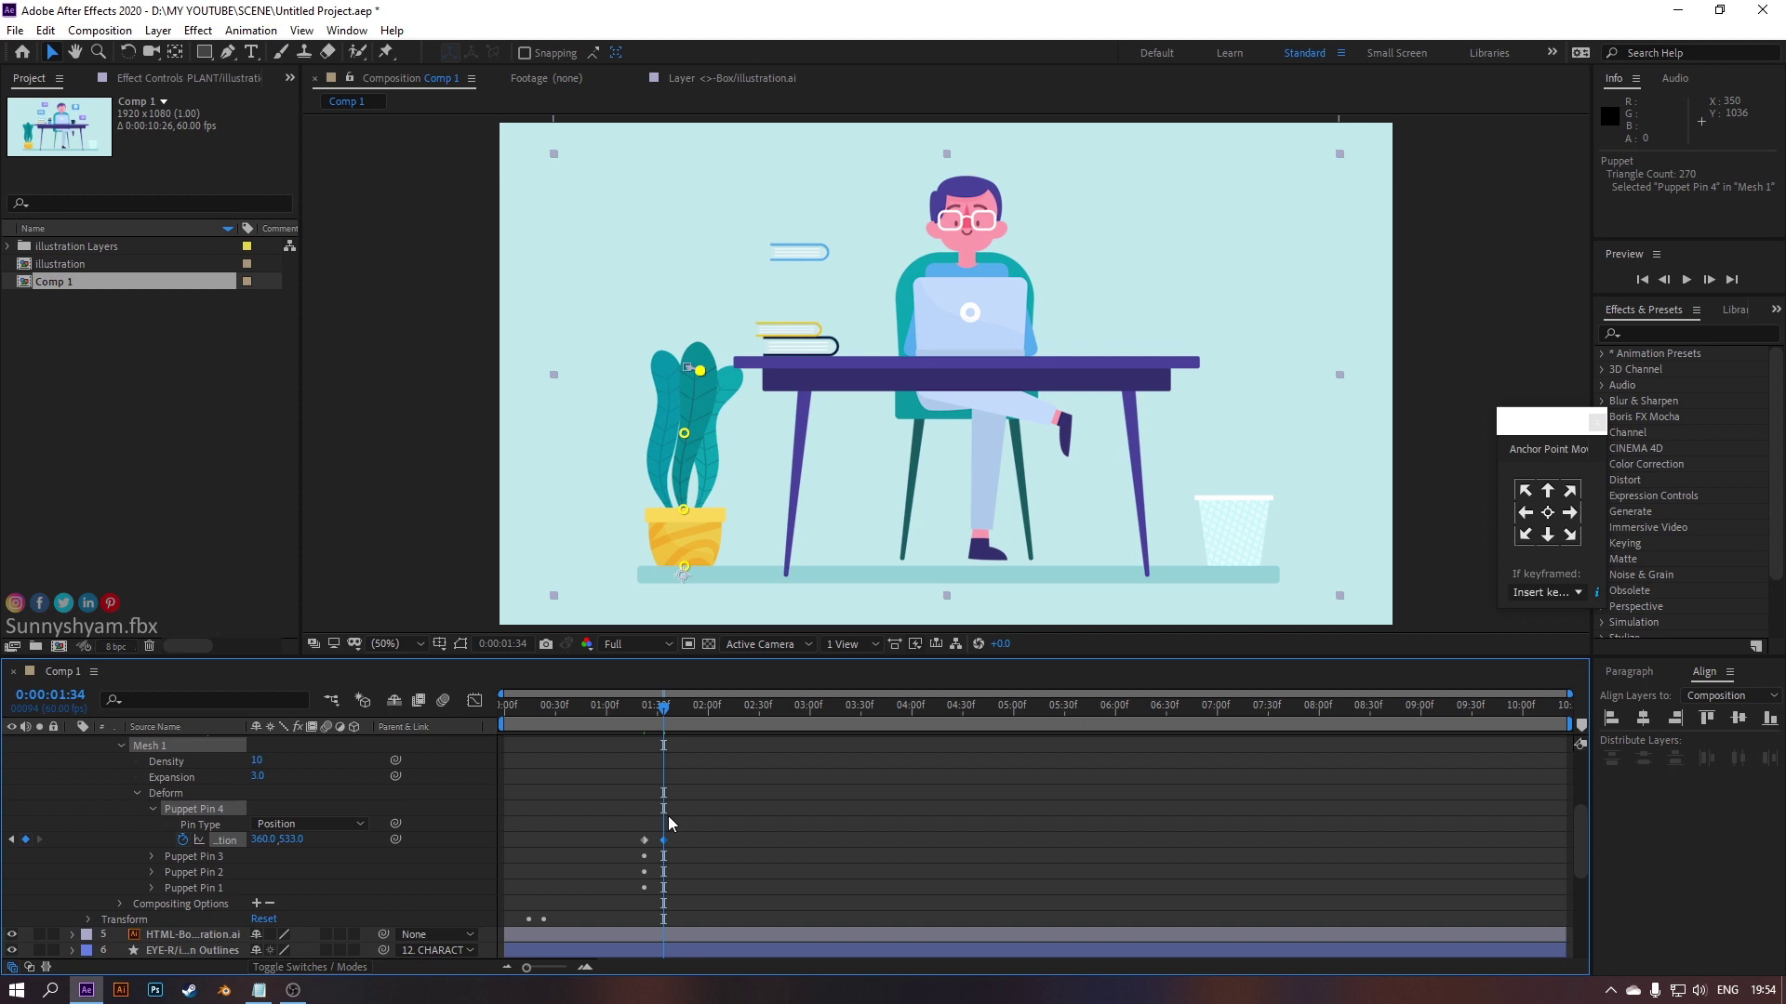
{"action": "scroll", "coordinate": [668, 816], "scroll_direction": "up", "scroll_amount": 3}
Preview the plant's bend, delay Puppet Pin 4's second Position keyframe to about 0:00:01:56, and replay from 0:00:01:22
{"action": "key", "text": "space"}
{"action": "left_click_drag", "start_coordinate": [645, 711], "coordinate": [562, 716]}
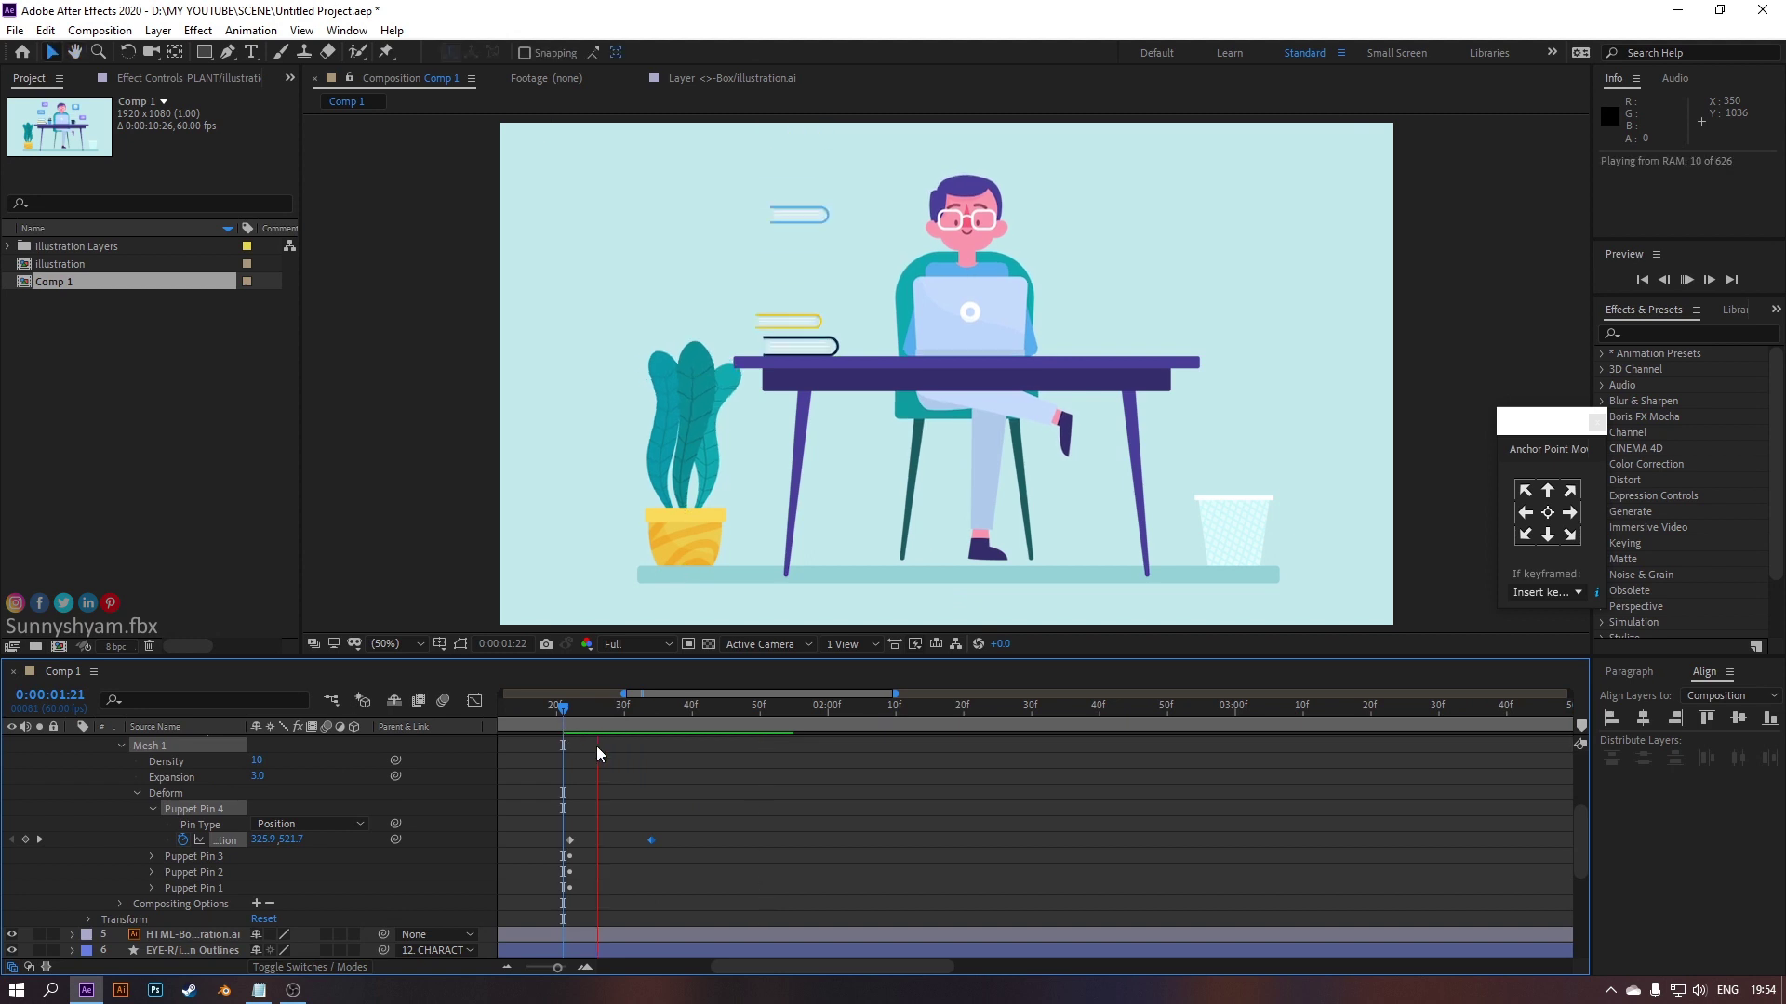
{"action": "left_click_drag", "start_coordinate": [650, 840], "coordinate": [799, 839]}
{"action": "left_click", "coordinate": [571, 709]}
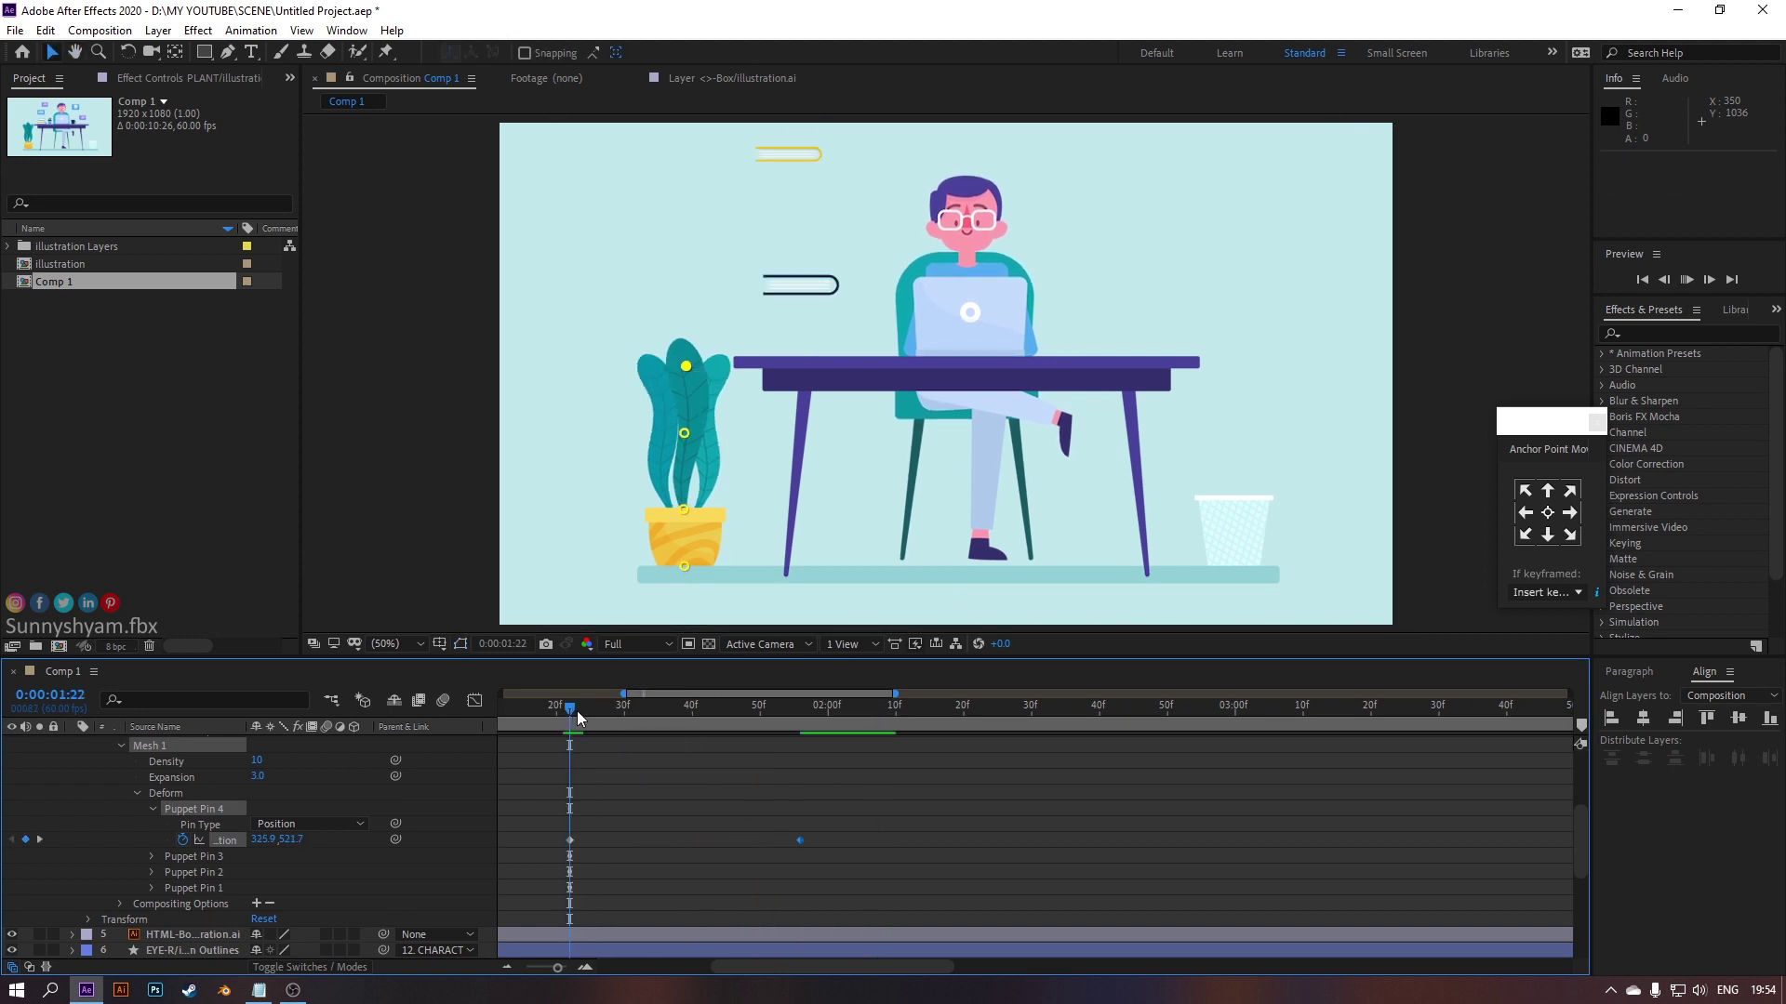
{"action": "key", "text": "space"}
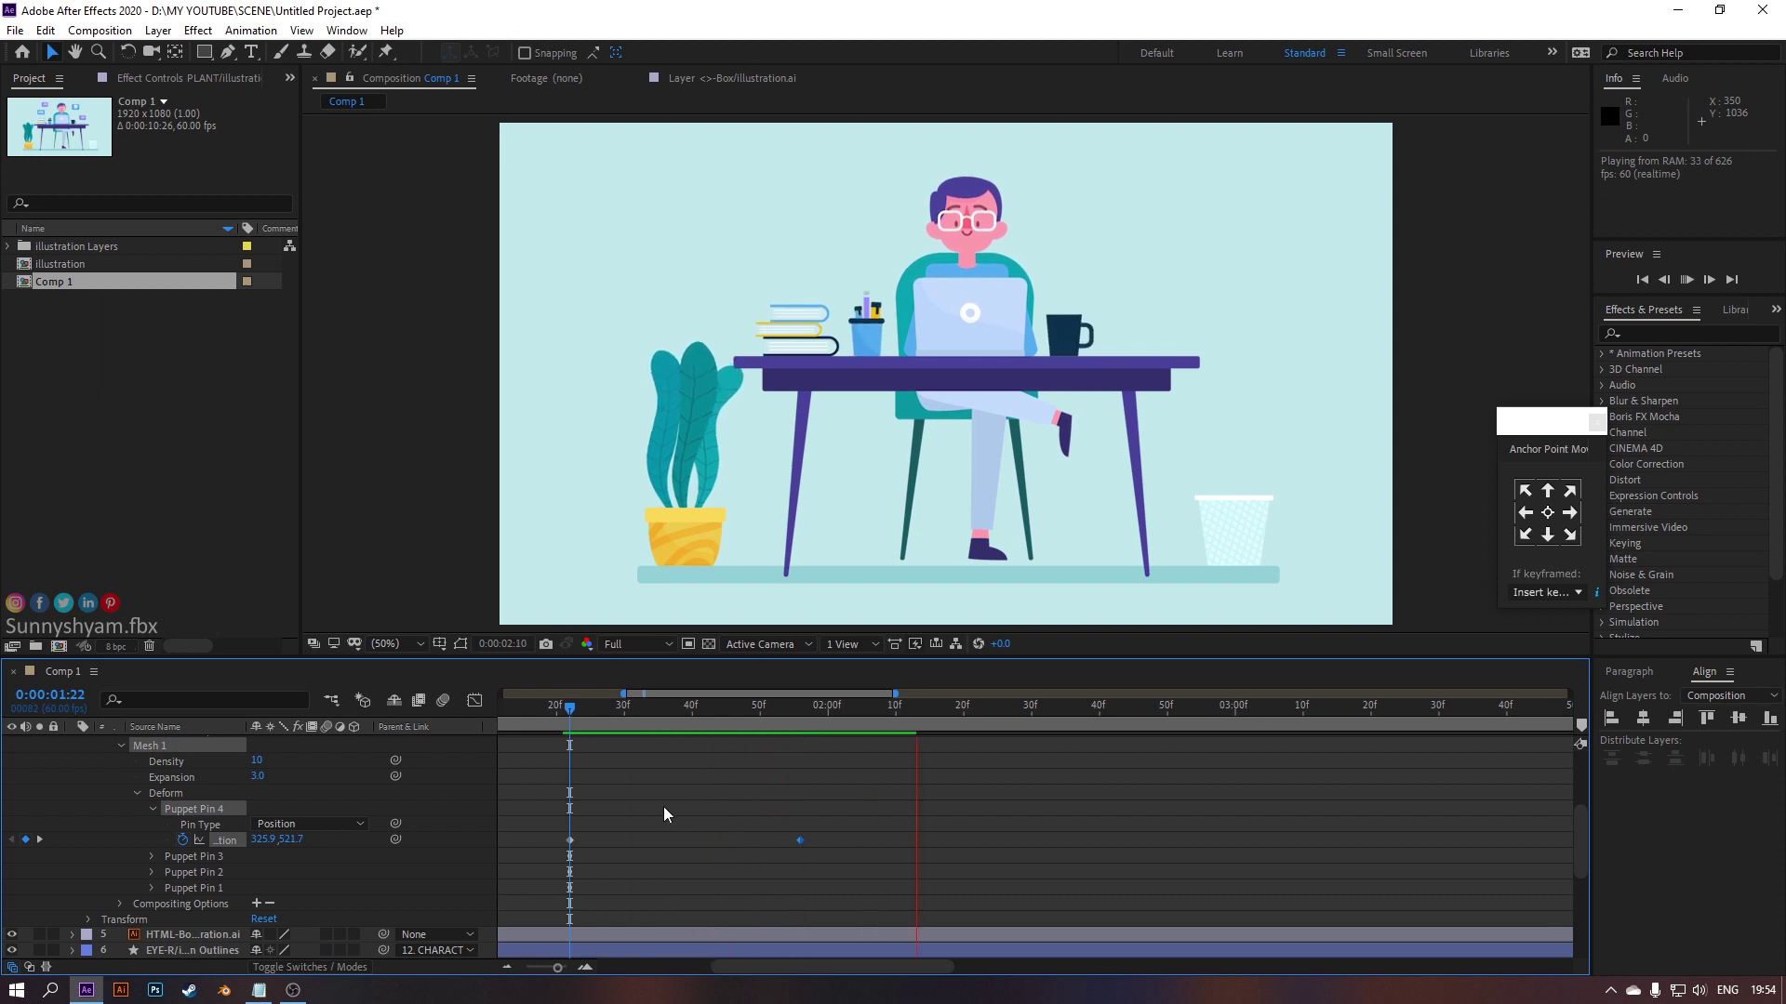
Delay Puppet Pin 4's second Position keyframe to about 0:00:02:29 and replay the plant's bend
{"action": "left_click", "coordinate": [560, 717]}
{"action": "left_click_drag", "start_coordinate": [798, 841], "coordinate": [1026, 854]}
{"action": "left_click", "coordinate": [567, 717]}
{"action": "key", "text": "space"}
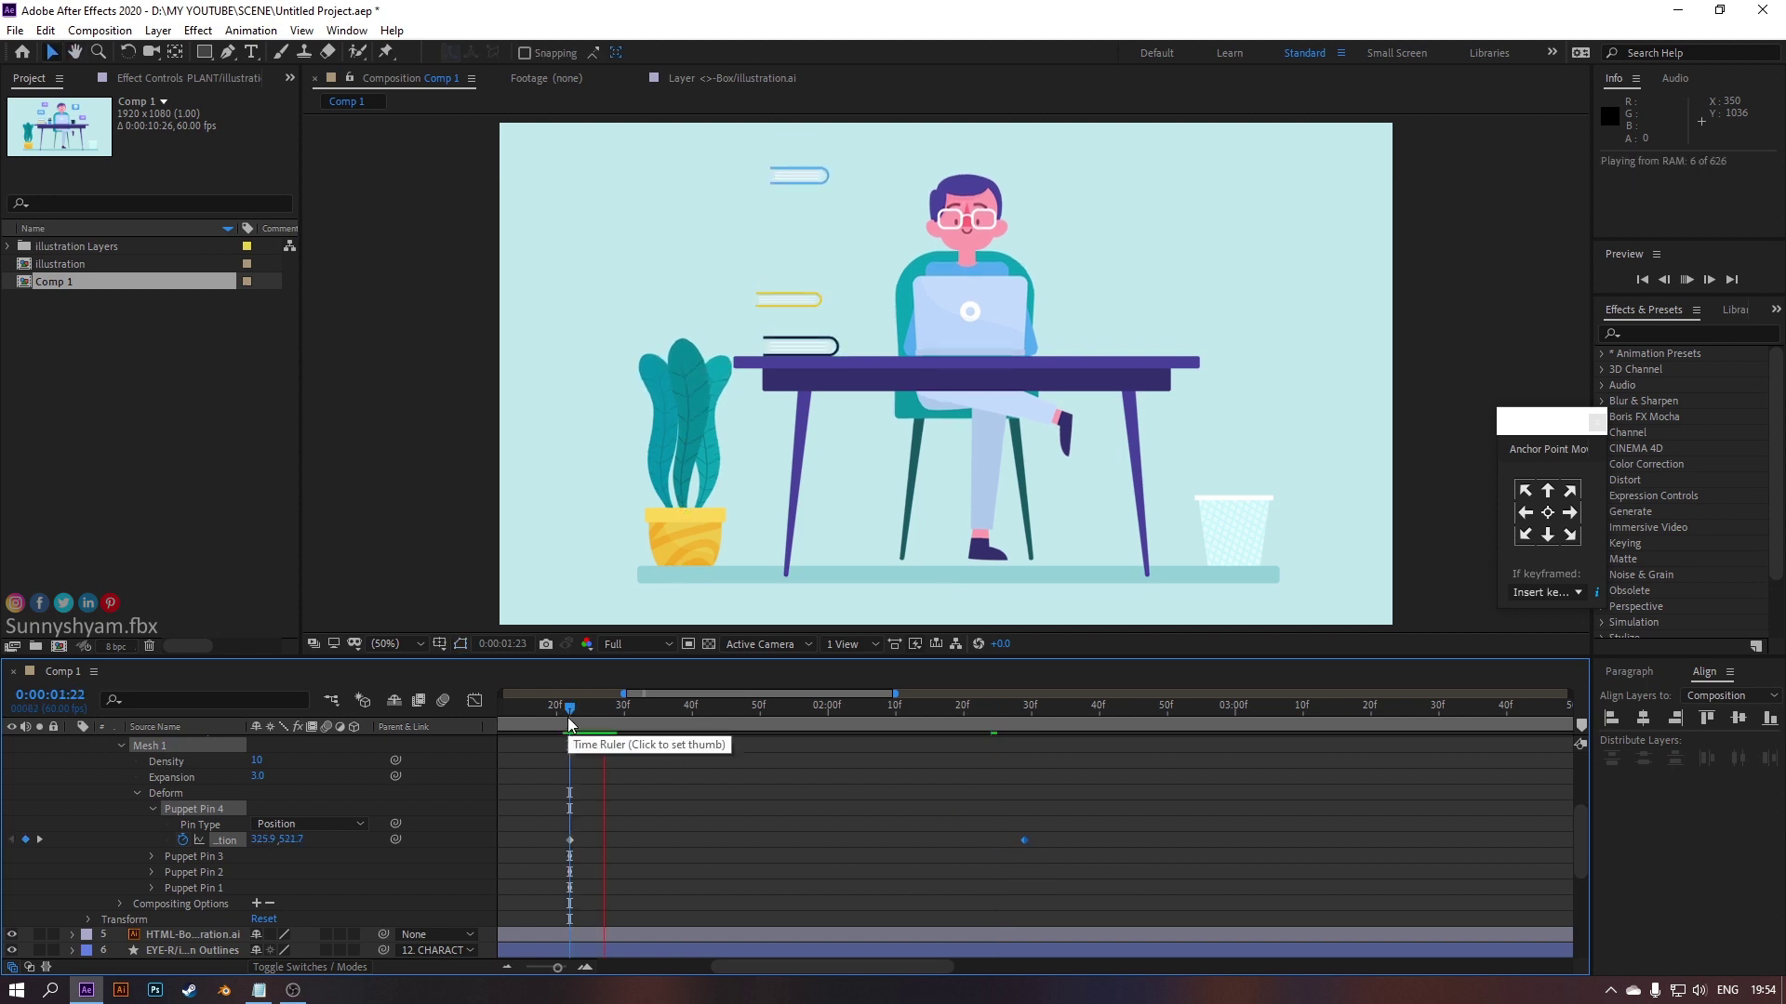
{"action": "scroll", "coordinate": [757, 840], "scroll_direction": "down", "scroll_amount": 2, "text": "alt"}
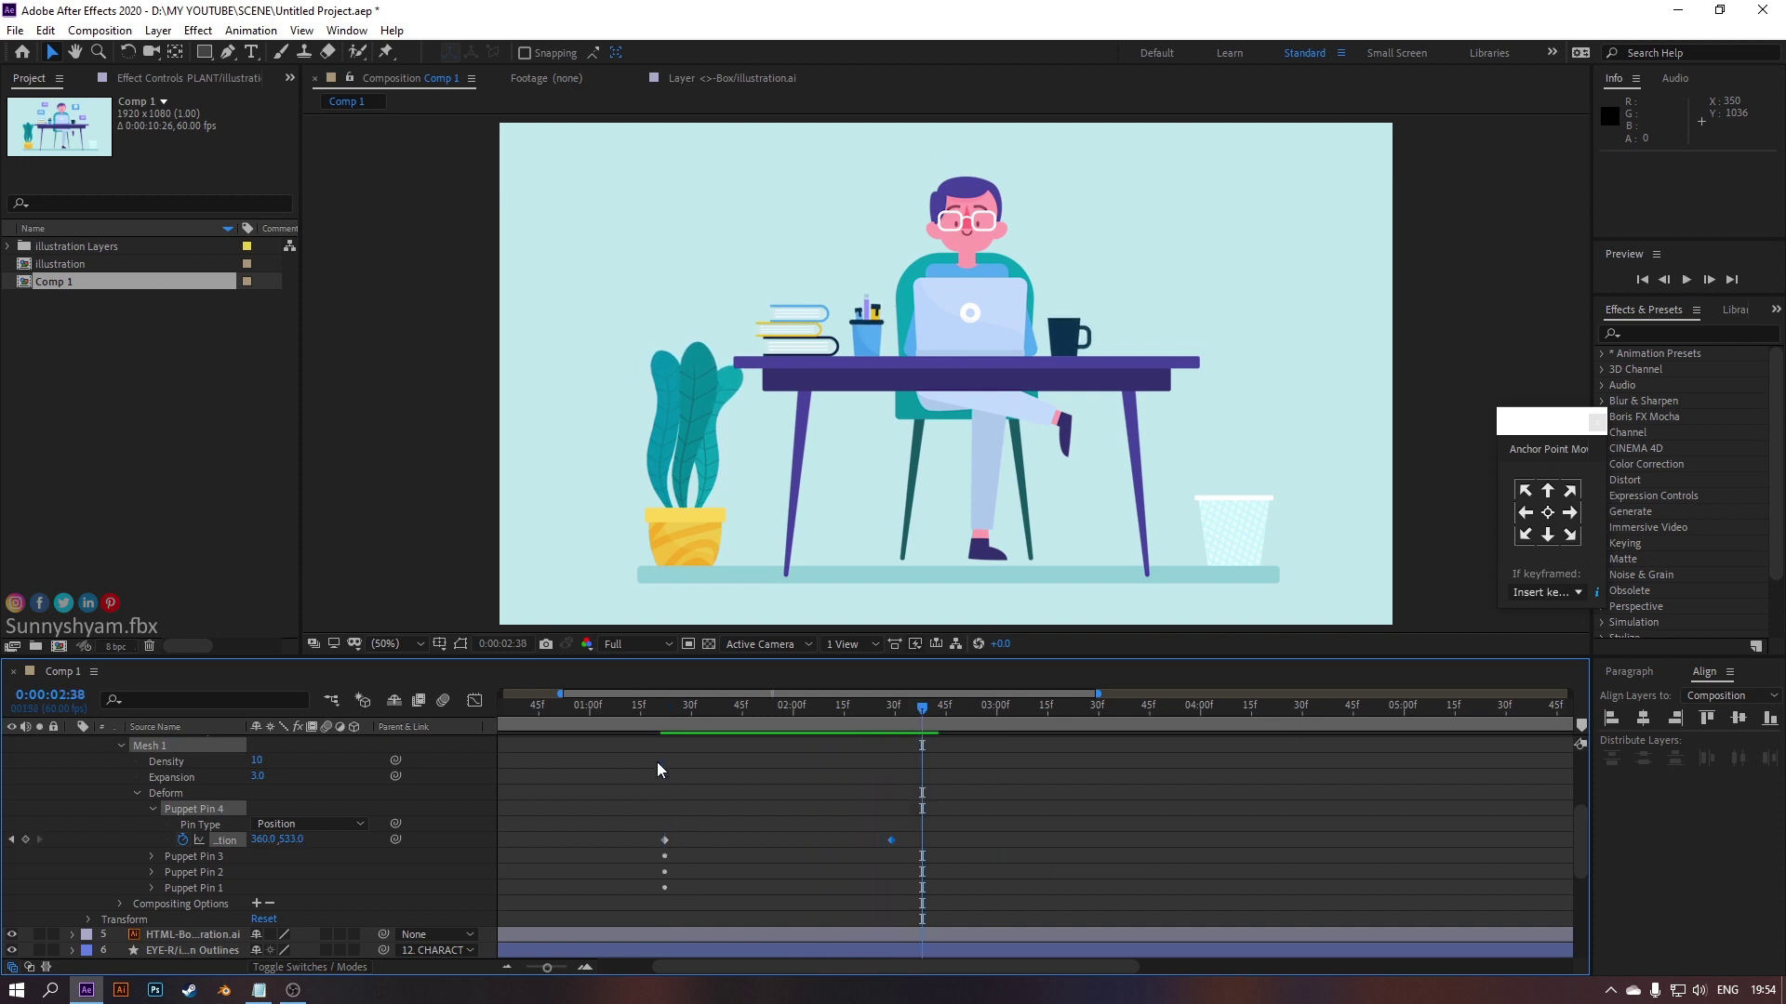
{"action": "left_click", "coordinate": [656, 717]}
{"action": "key", "text": "space"}
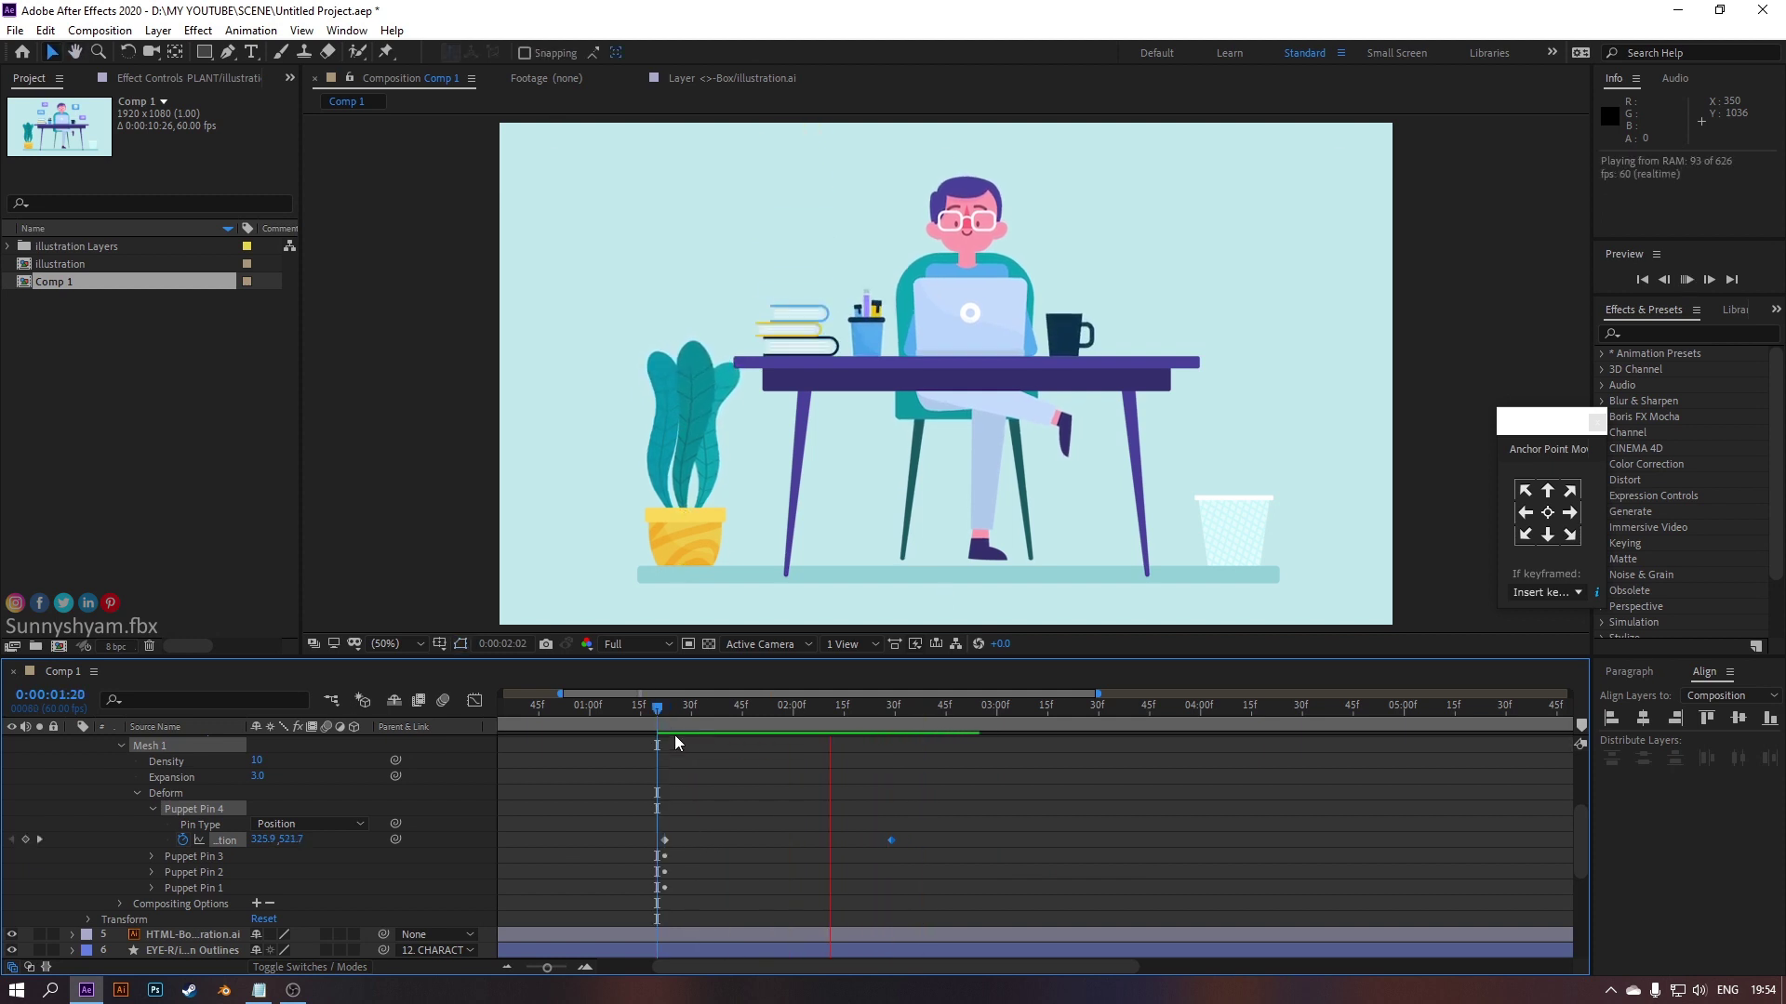
{"action": "key", "text": "space"}
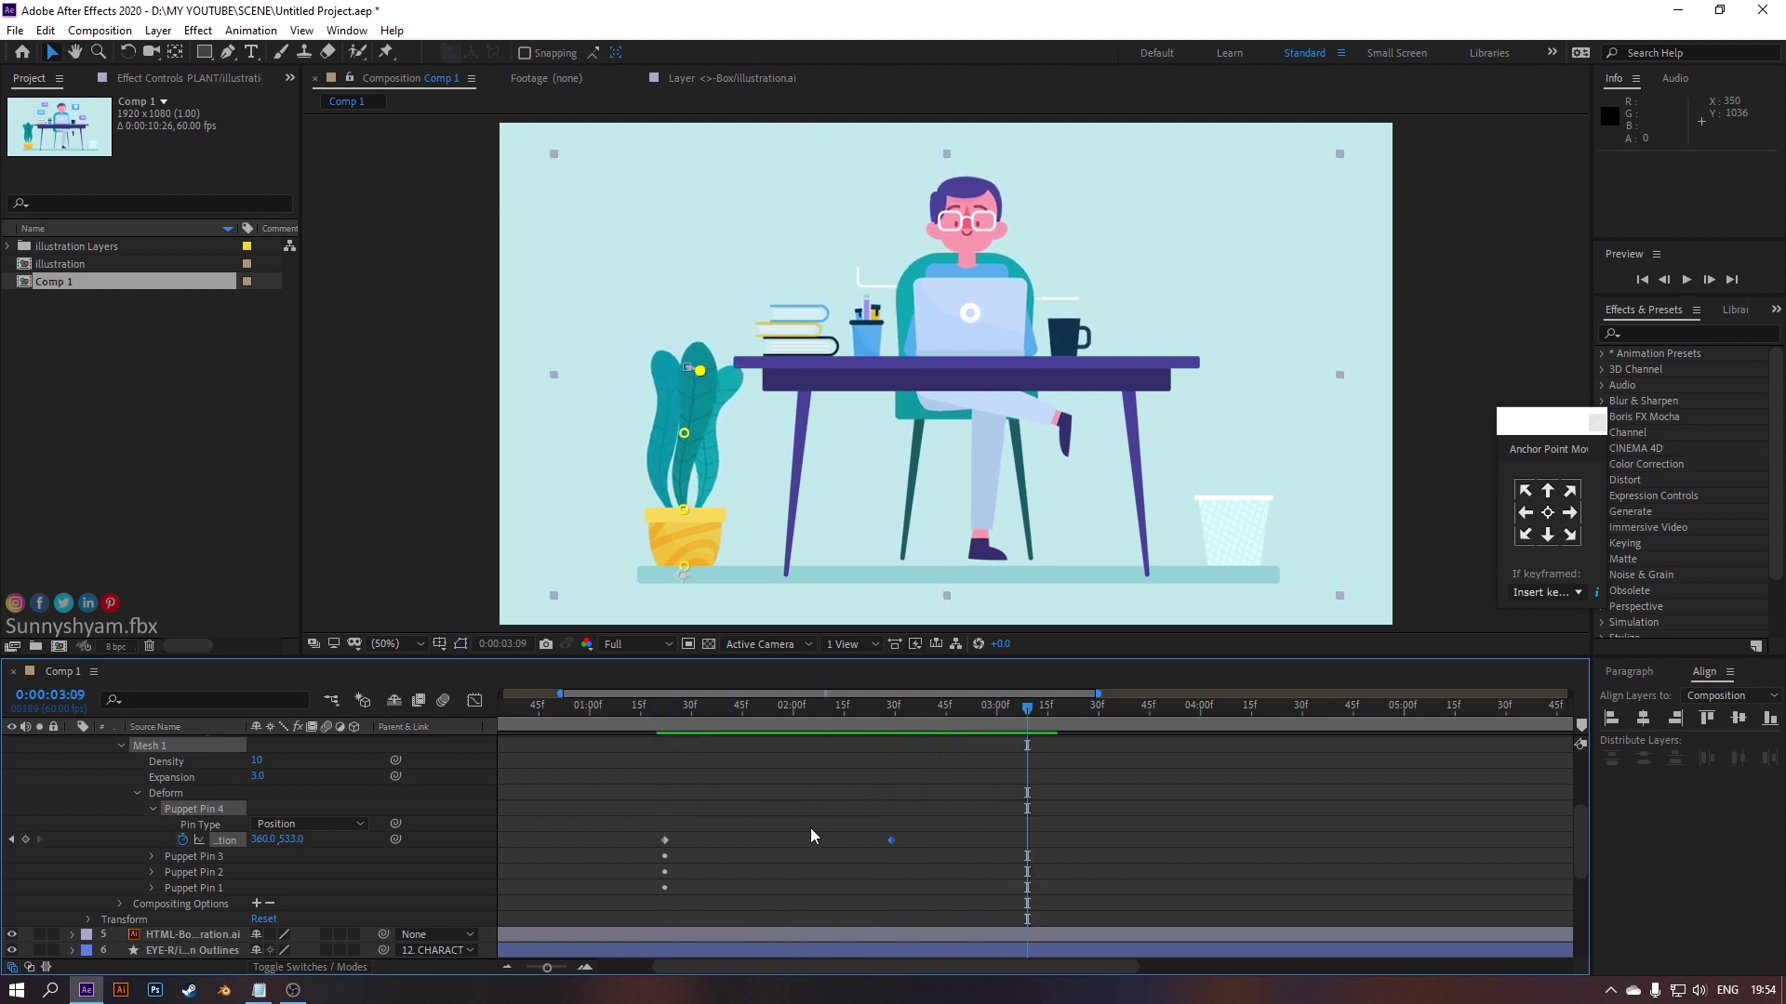
Copy Puppet Pin 4's first Position keyframe to 0:00:03:26, leaving the playhead there
{"action": "left_click", "coordinate": [668, 724]}
{"action": "mouse_move", "coordinate": [666, 723]}
{"action": "left_mouse_down"}
{"action": "mouse_move", "coordinate": [907, 794]}
{"action": "mouse_move", "coordinate": [891, 802]}
{"action": "left_mouse_up"}
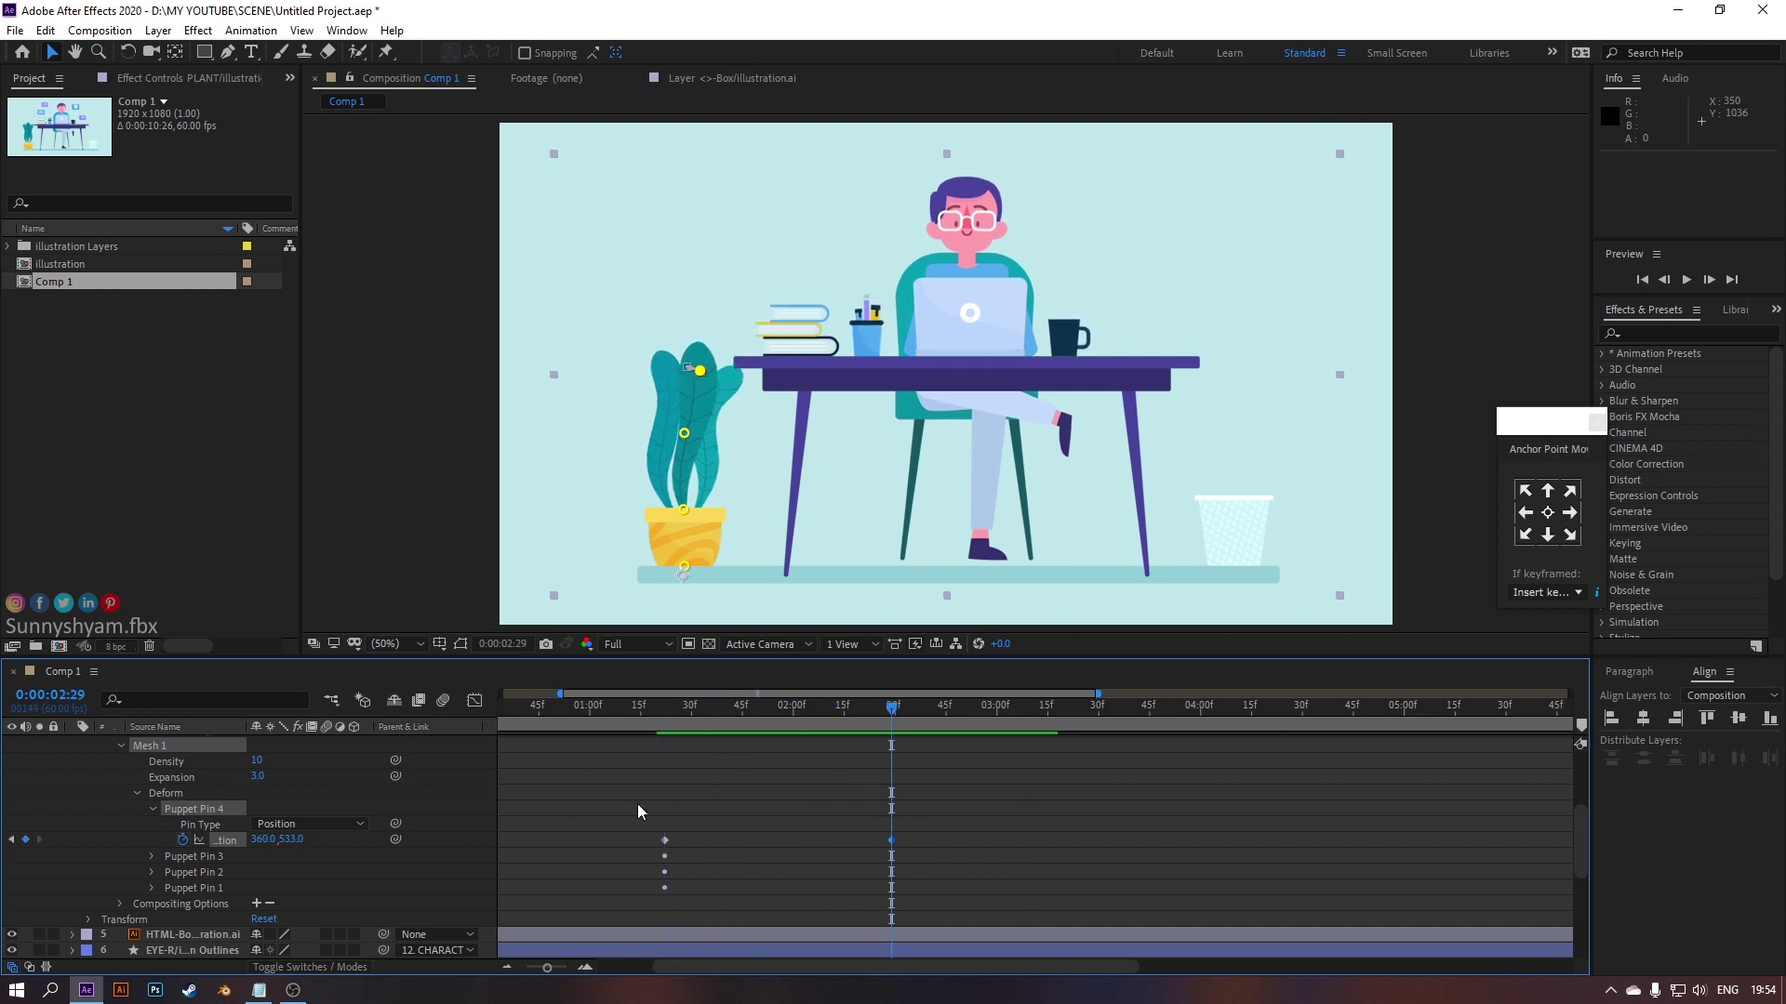
{"action": "key", "text": "ctrl+c"}
{"action": "left_click_drag", "start_coordinate": [891, 716], "coordinate": [1085, 769]}
{"action": "key", "text": "ctrl+v"}
{"action": "left_click", "coordinate": [695, 706]}
{"action": "left_click_drag", "start_coordinate": [736, 727], "coordinate": [1084, 818]}
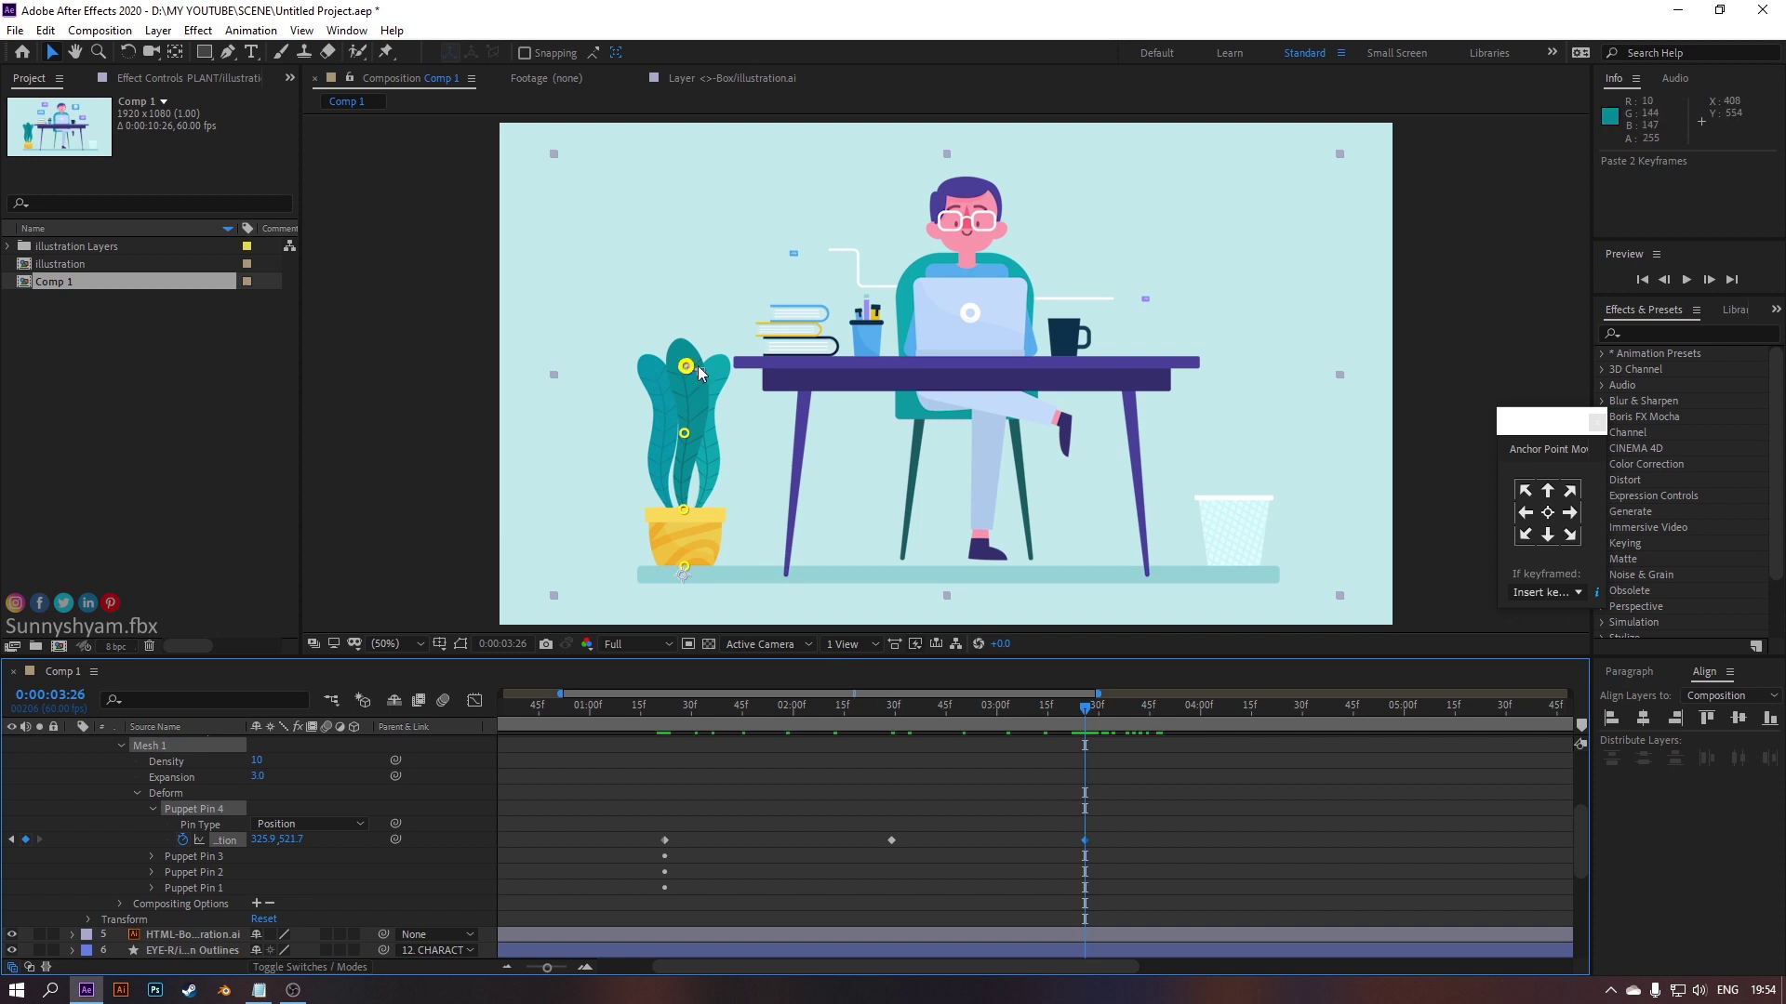
At 0:00:03:26, move the plant's uppermost pin away from the desk to Position 269.1, 535.3
{"action": "left_click_drag", "start_coordinate": [689, 374], "coordinate": [679, 383]}
{"action": "key", "text": "Left"}
{"action": "key", "text": "Left"}
{"action": "key", "text": "Left"}
{"action": "key", "text": "Left"}
{"action": "key", "text": "Left"}
{"action": "key", "text": "Left"}
{"action": "key", "text": "Left"}
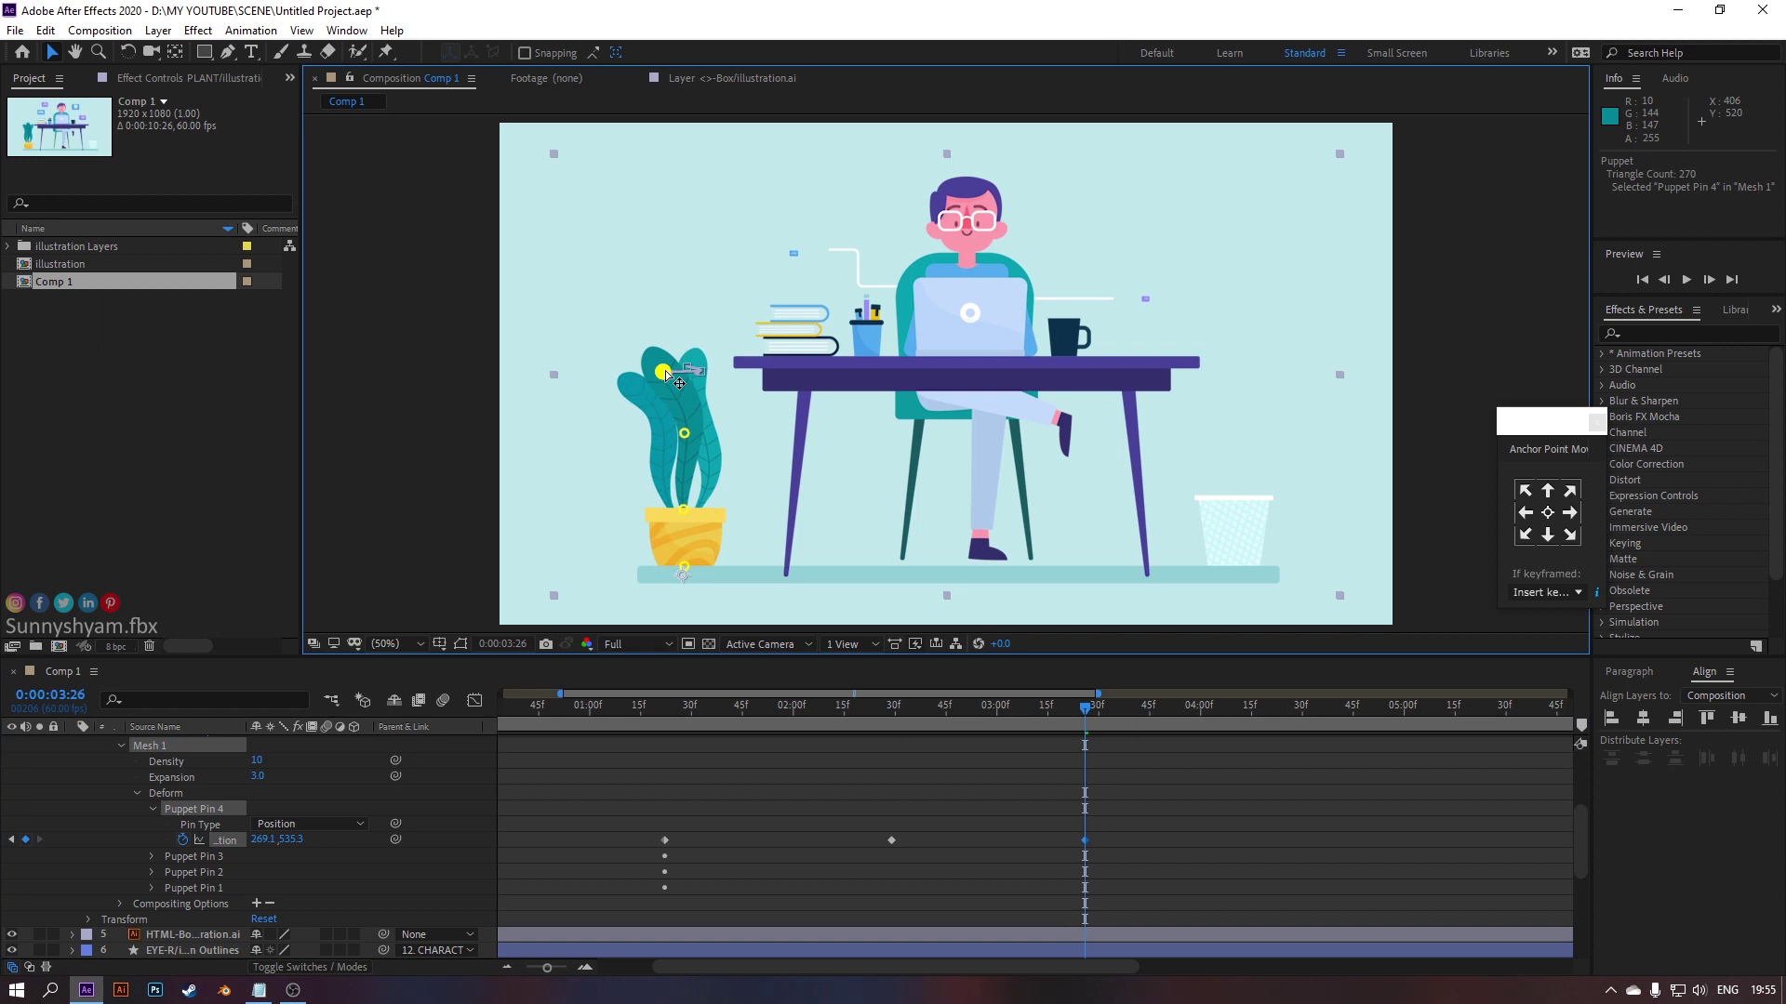
Apply Easy Ease to all three Position keyframes of Puppet Pin 4 and preview the sway
{"action": "left_click_drag", "start_coordinate": [1137, 830], "coordinate": [538, 839]}
{"action": "key", "text": "F9"}
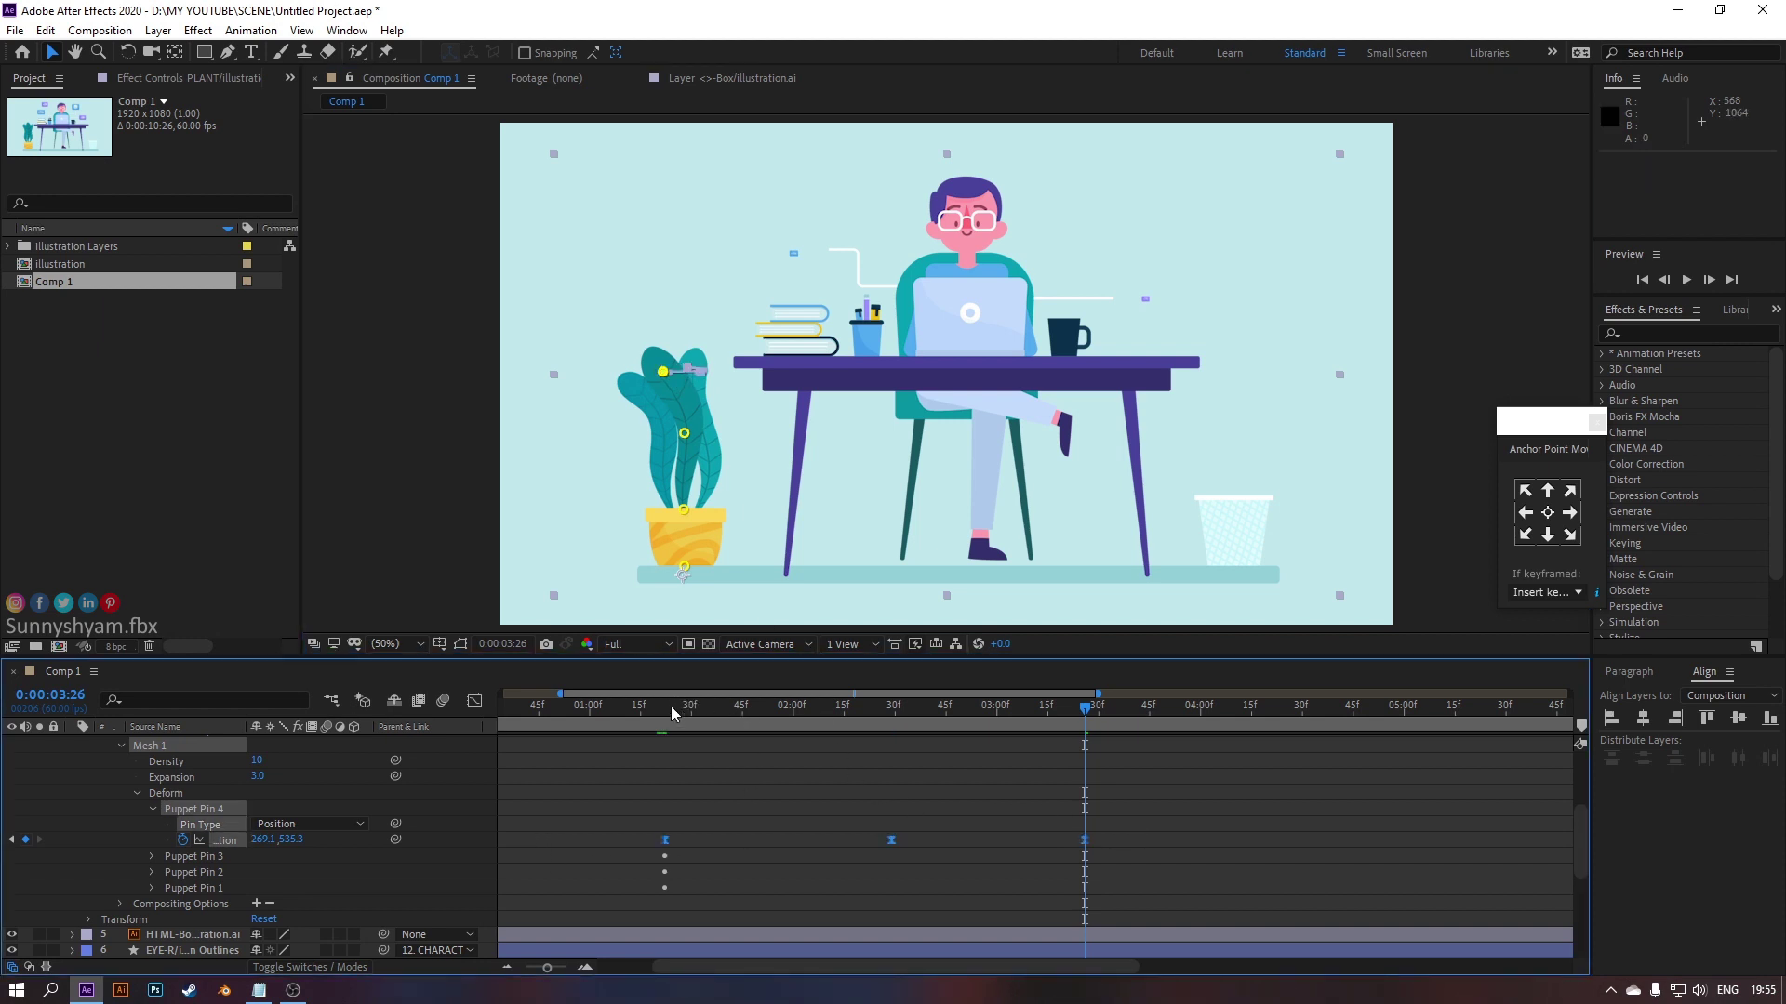
{"action": "left_click", "coordinate": [666, 706]}
{"action": "key", "text": "space"}
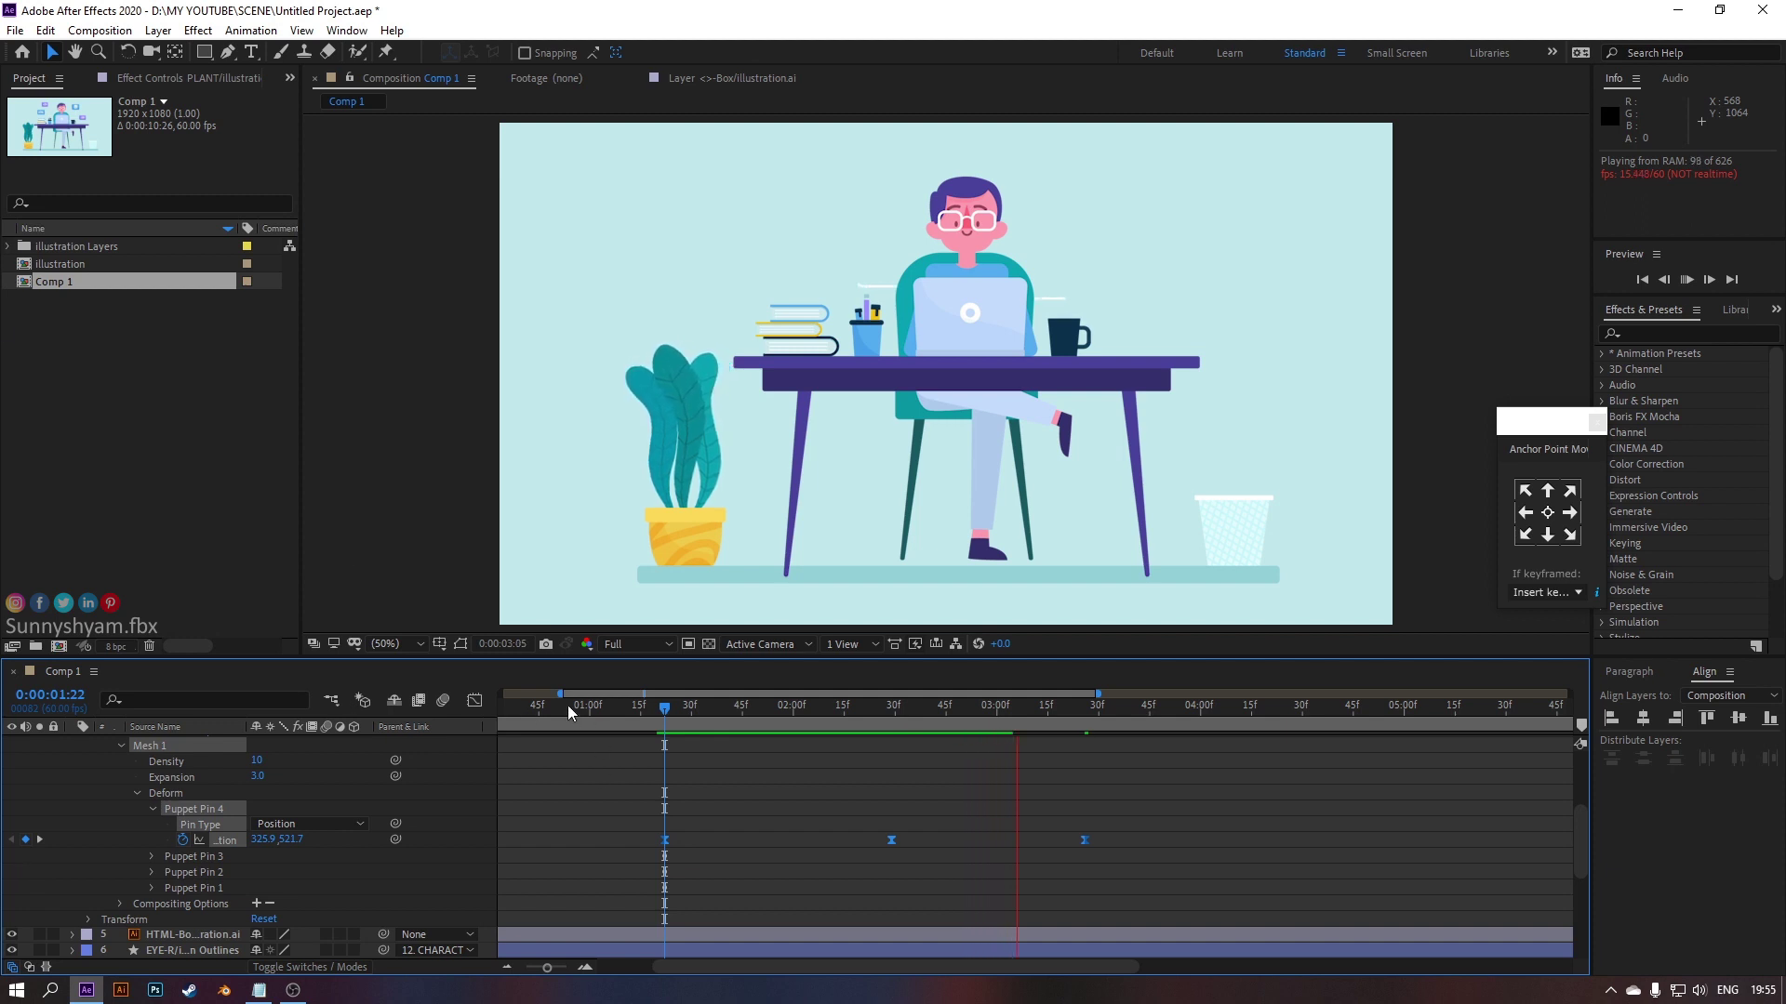
{"action": "key", "text": "space"}
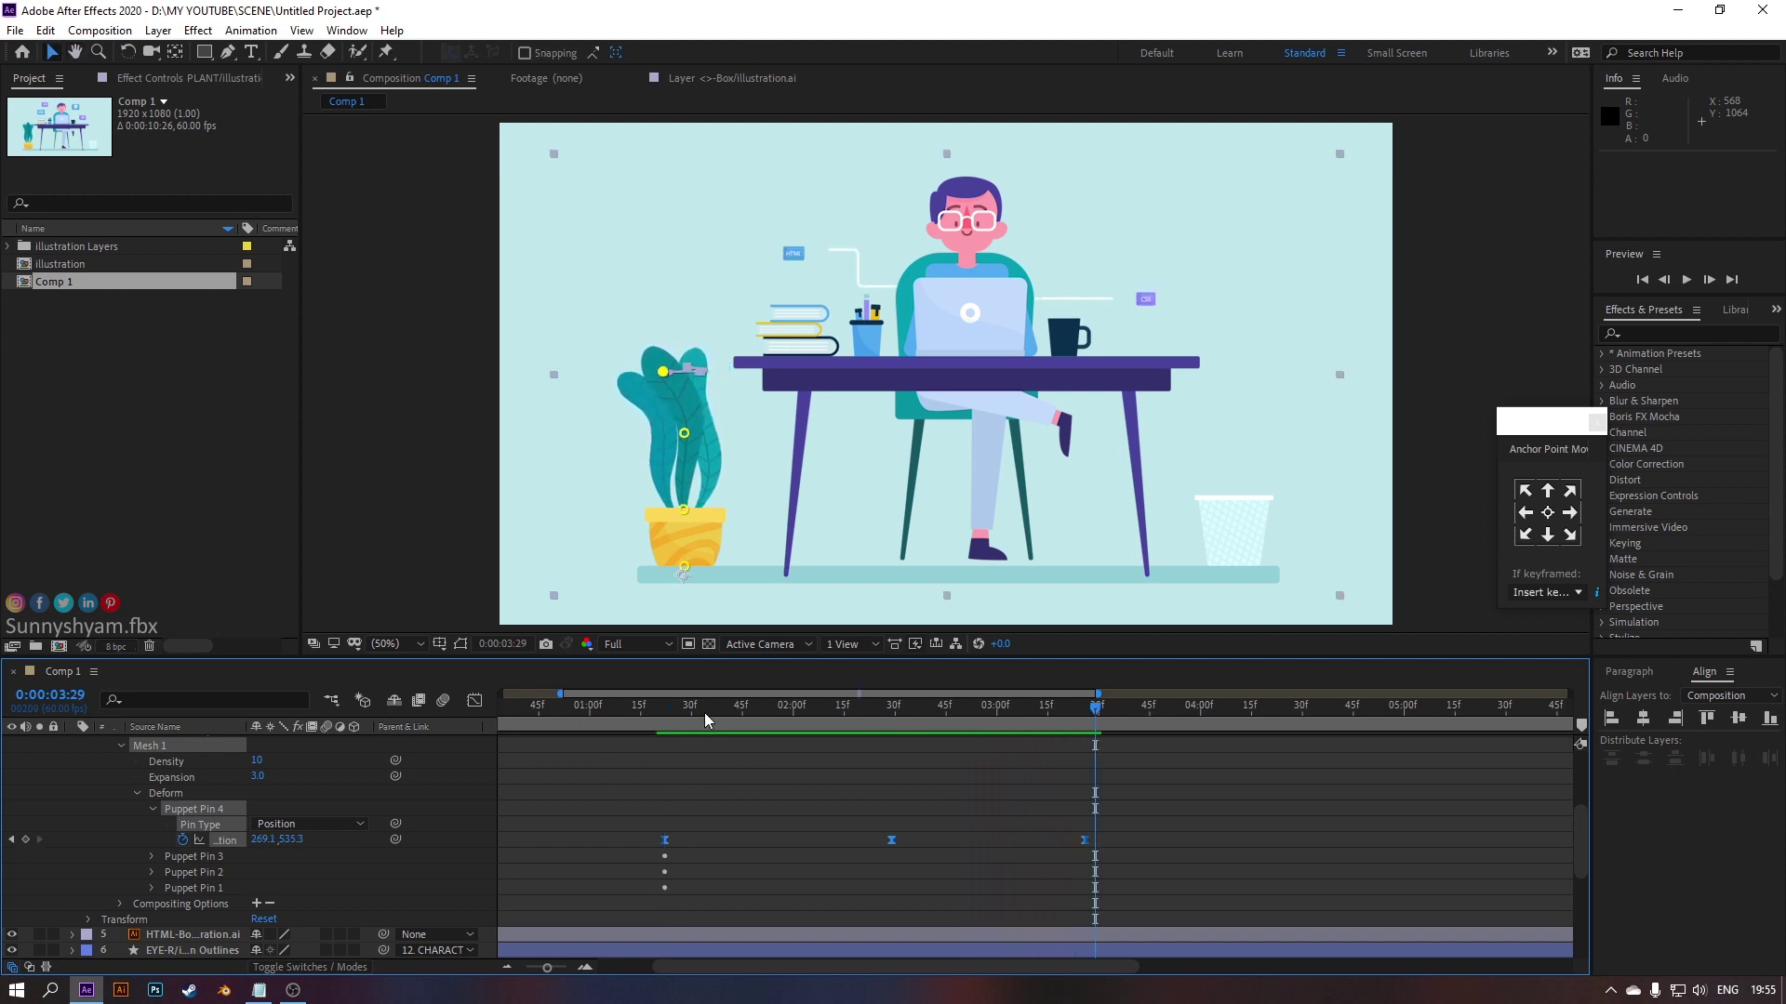
{"action": "left_click", "coordinate": [656, 712]}
{"action": "key", "text": "space"}
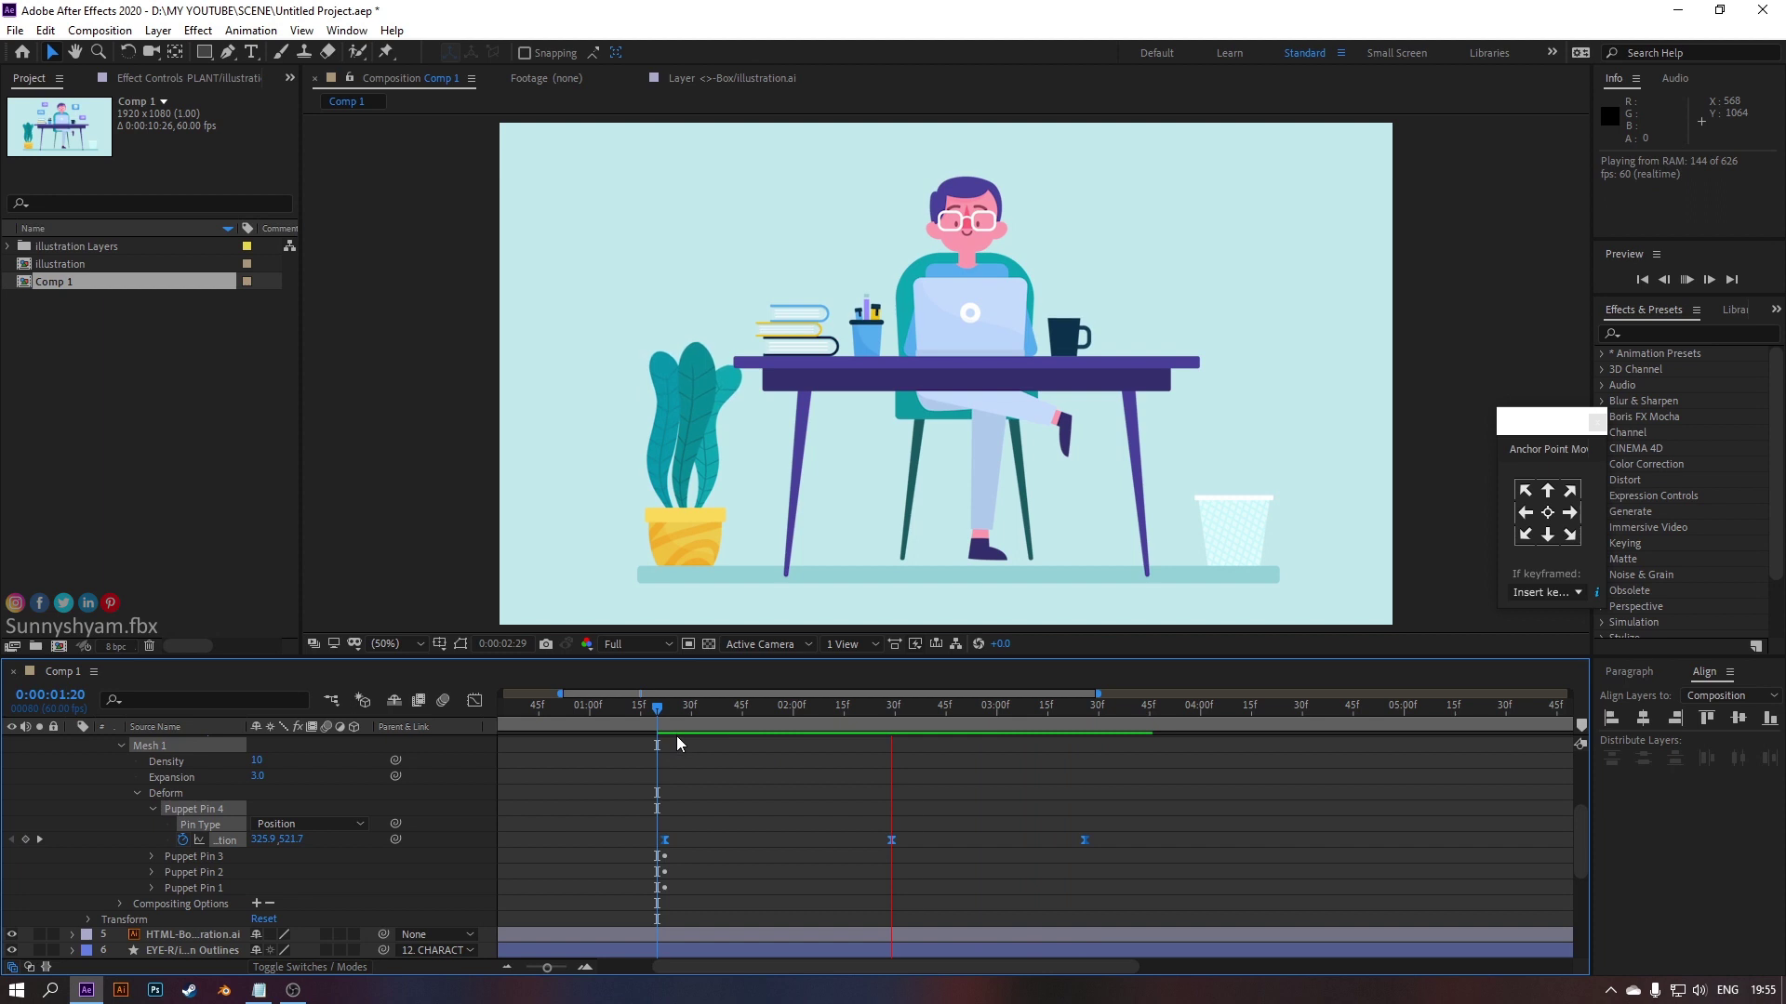
{"action": "key", "text": "space"}
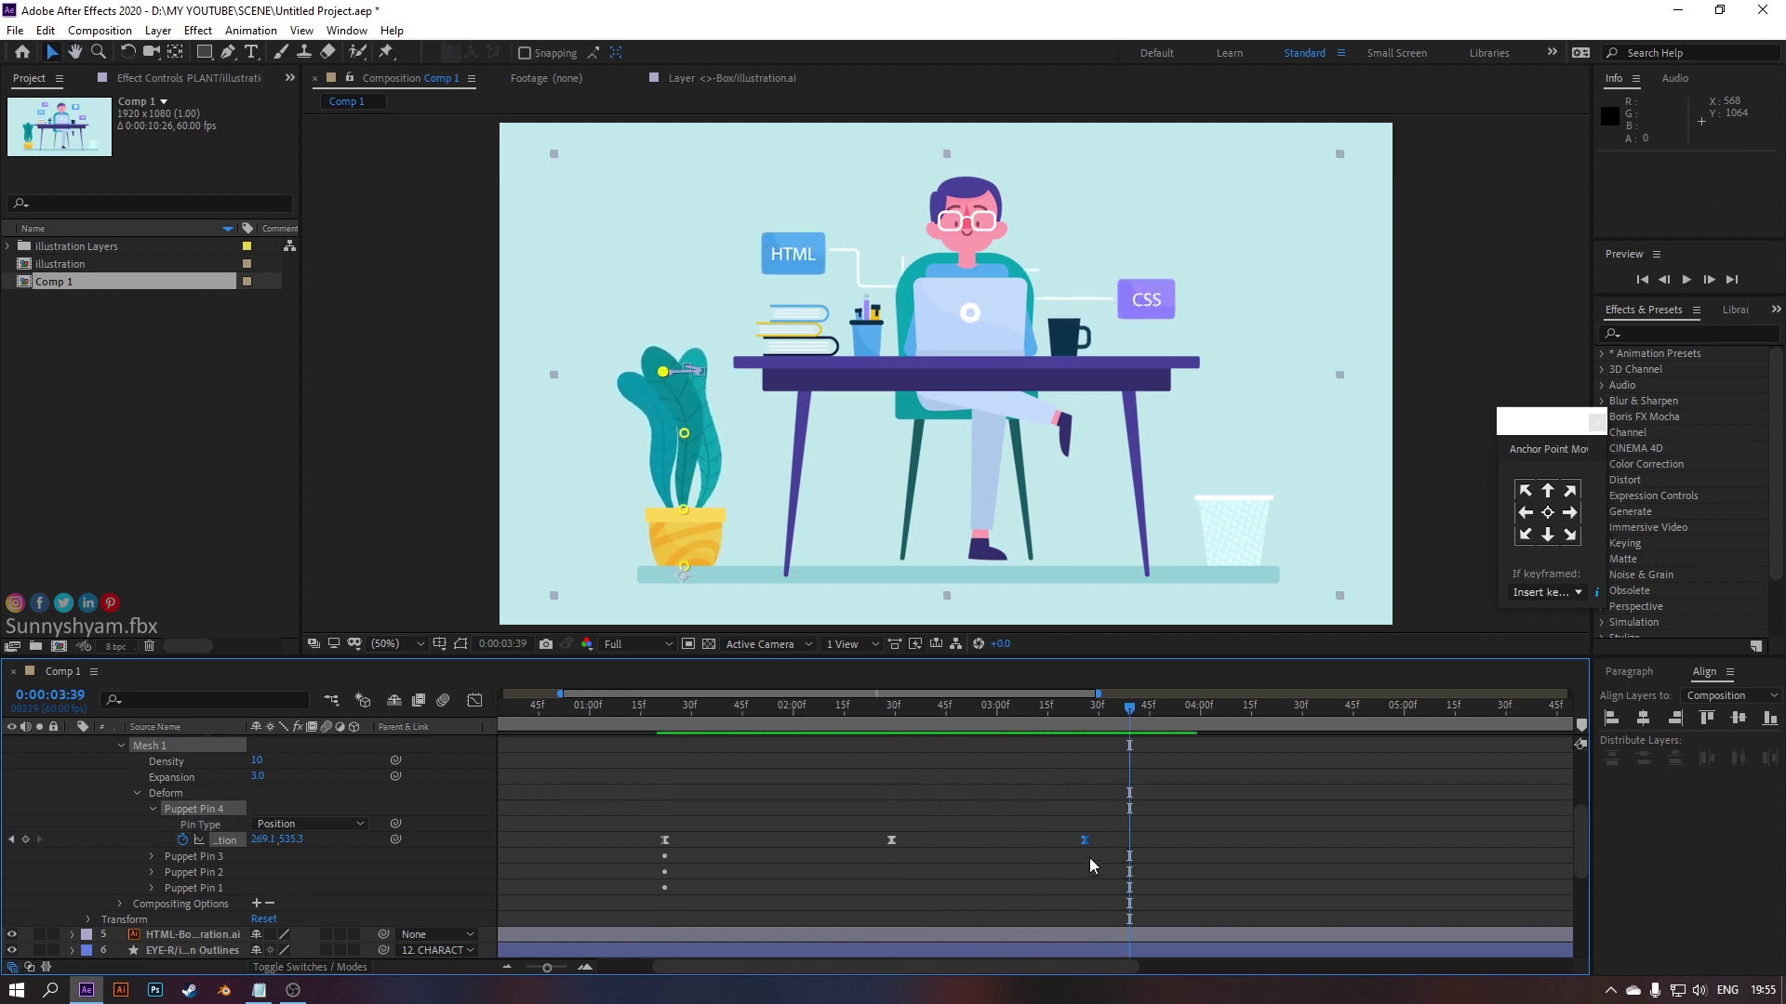
Delay Puppet Pin 4's third Position keyframe to 0:00:04:14 and replay from 0:00:01:20
{"action": "left_click_drag", "start_coordinate": [1086, 840], "coordinate": [1250, 895]}
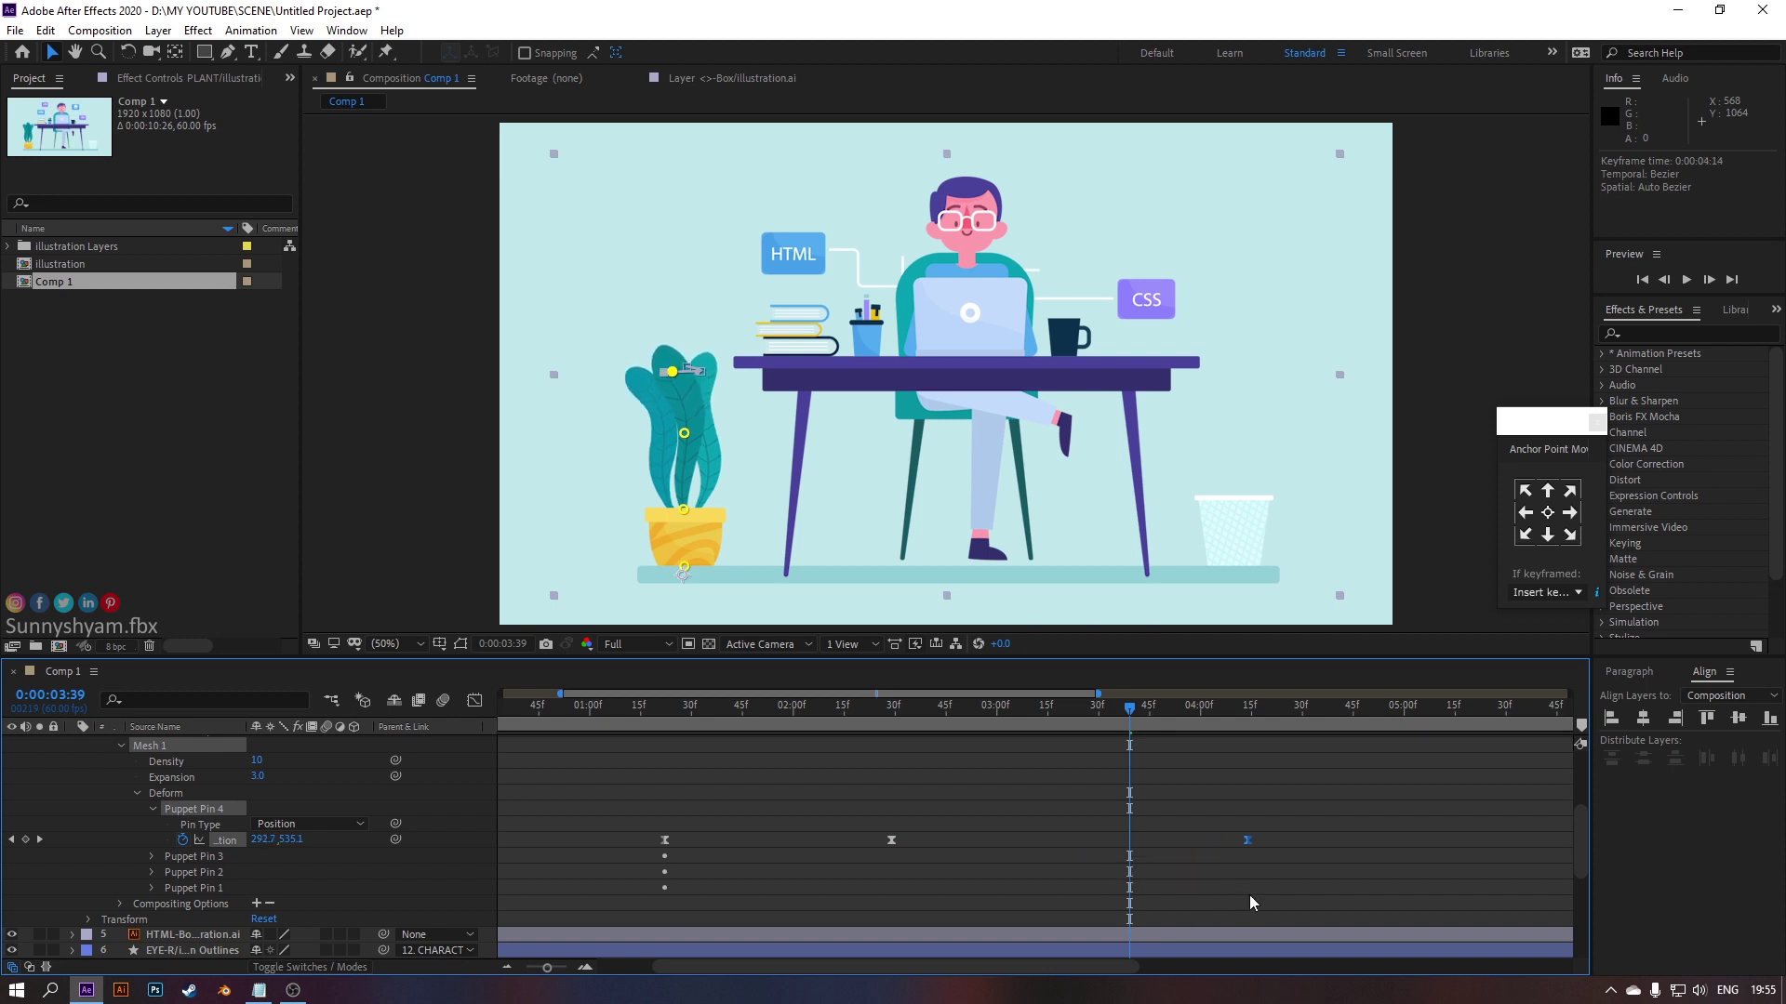
{"action": "left_click", "coordinate": [656, 722]}
{"action": "key", "text": "space"}
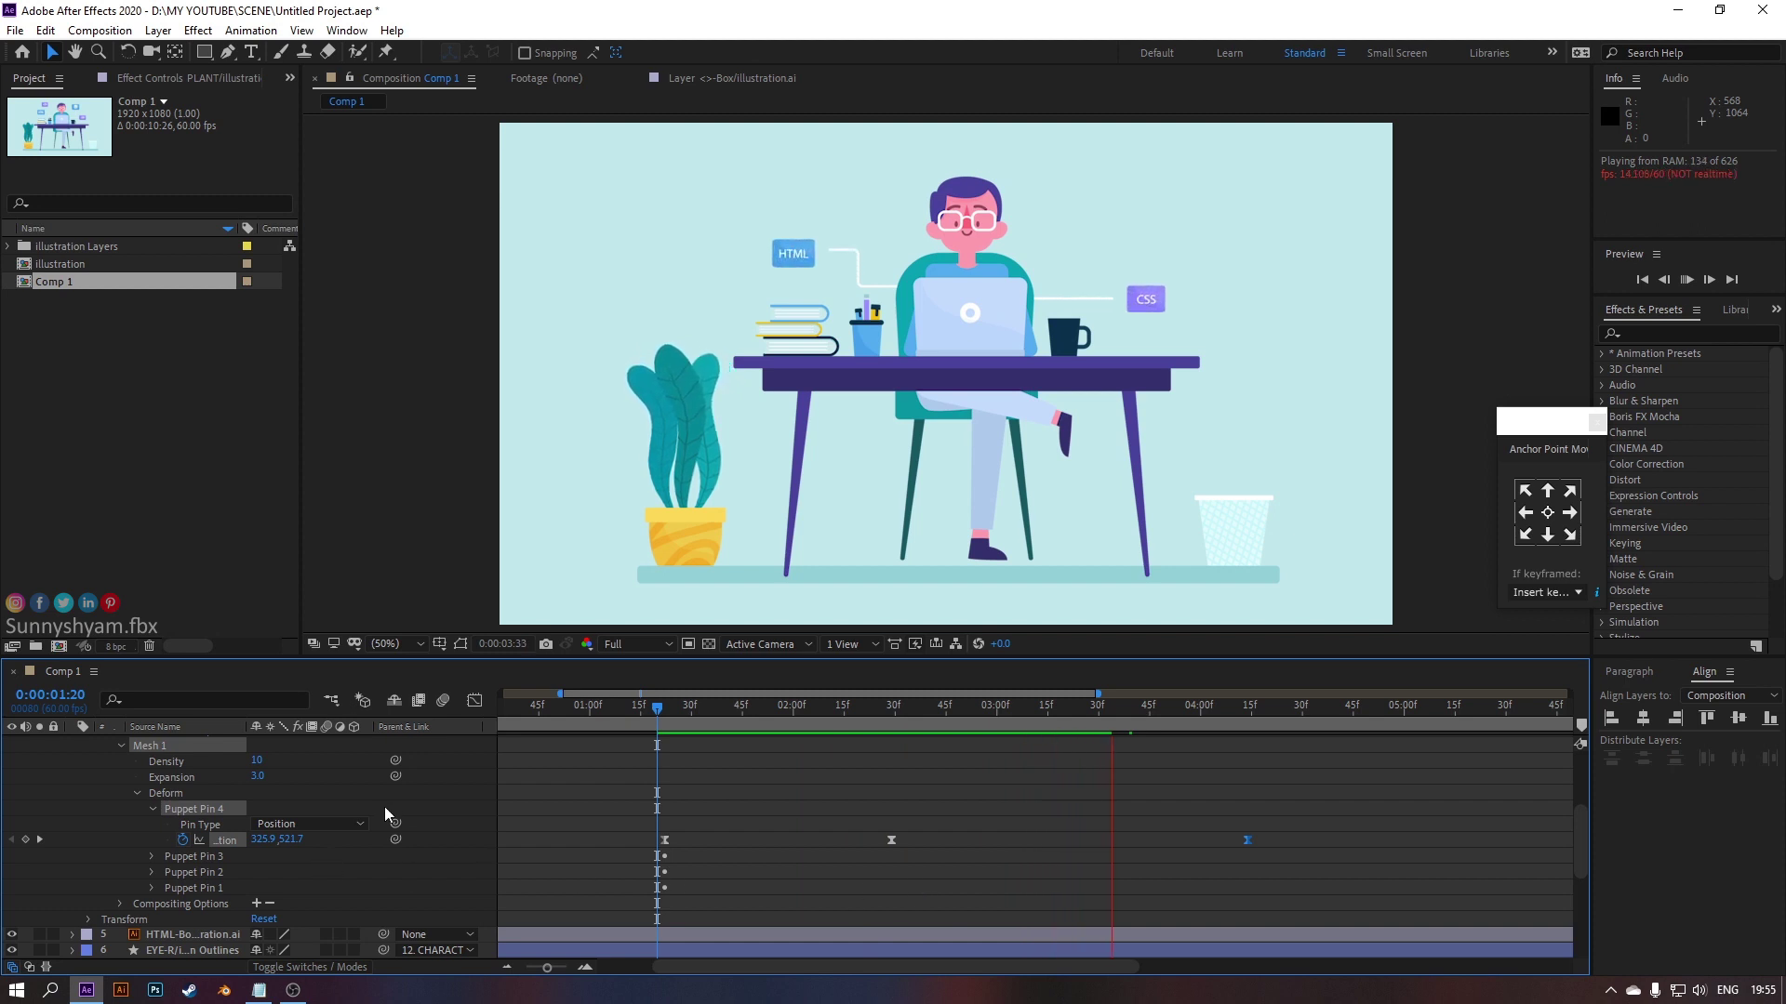
{"action": "left_click", "coordinate": [661, 708]}
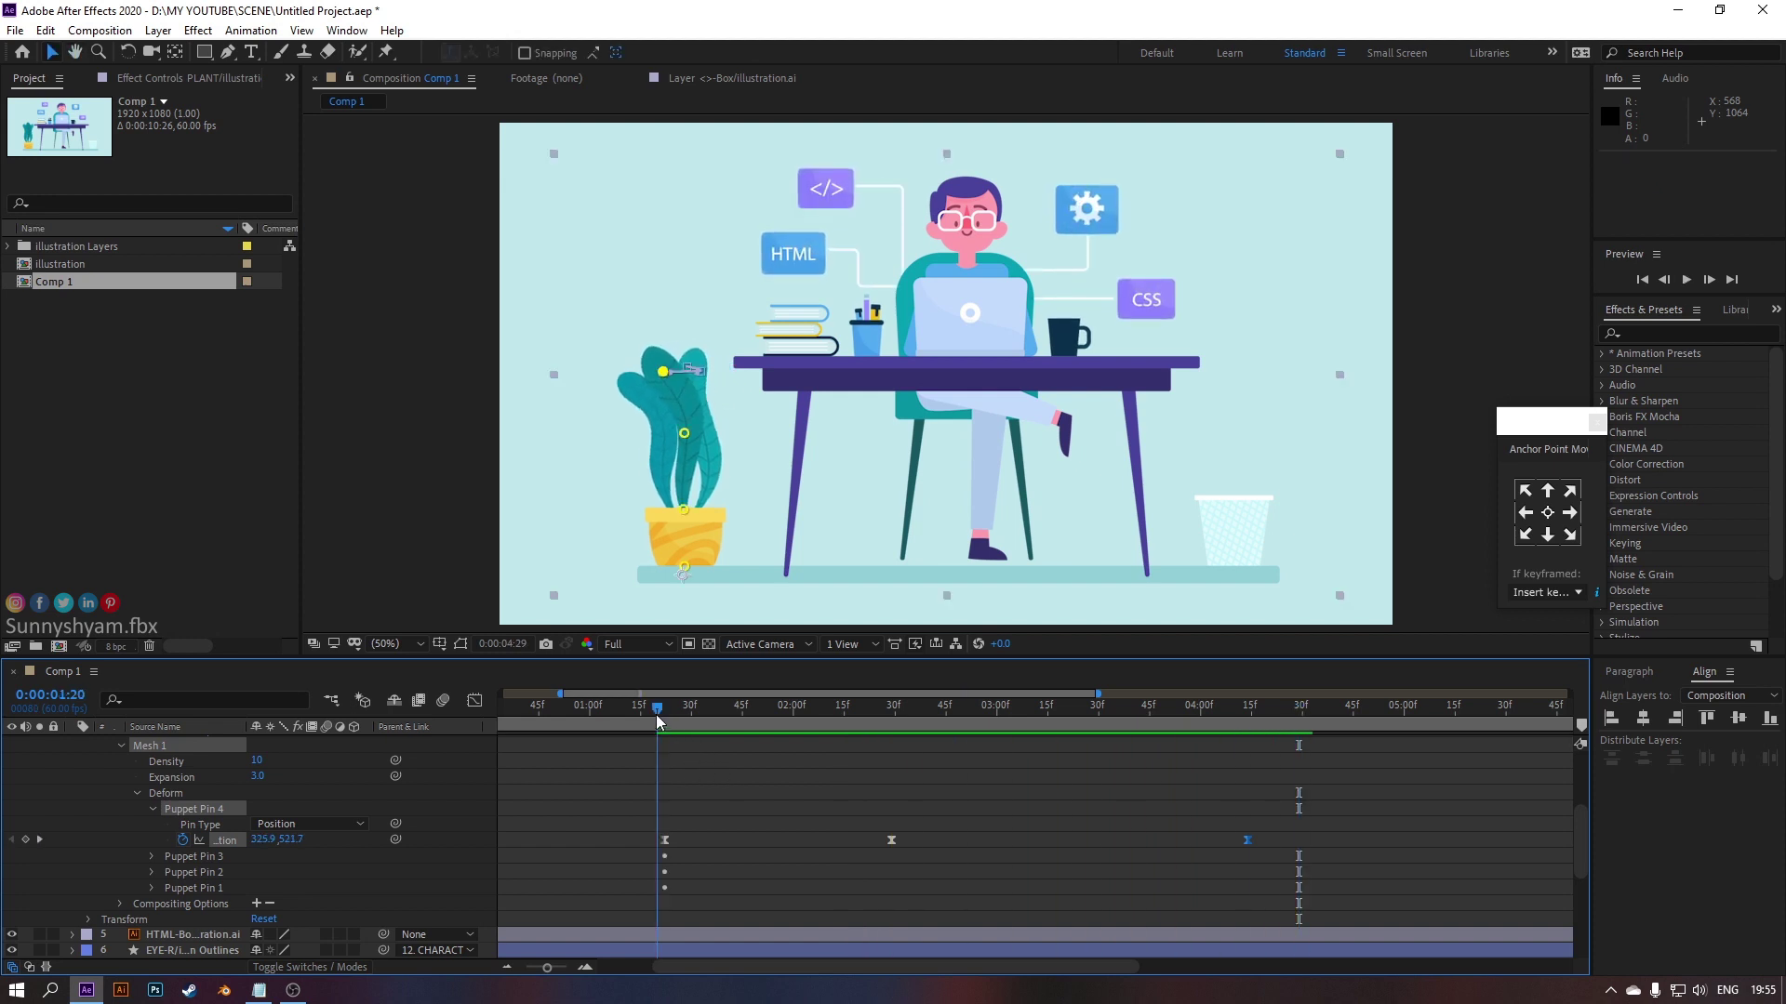
{"action": "left_click", "coordinate": [655, 712]}
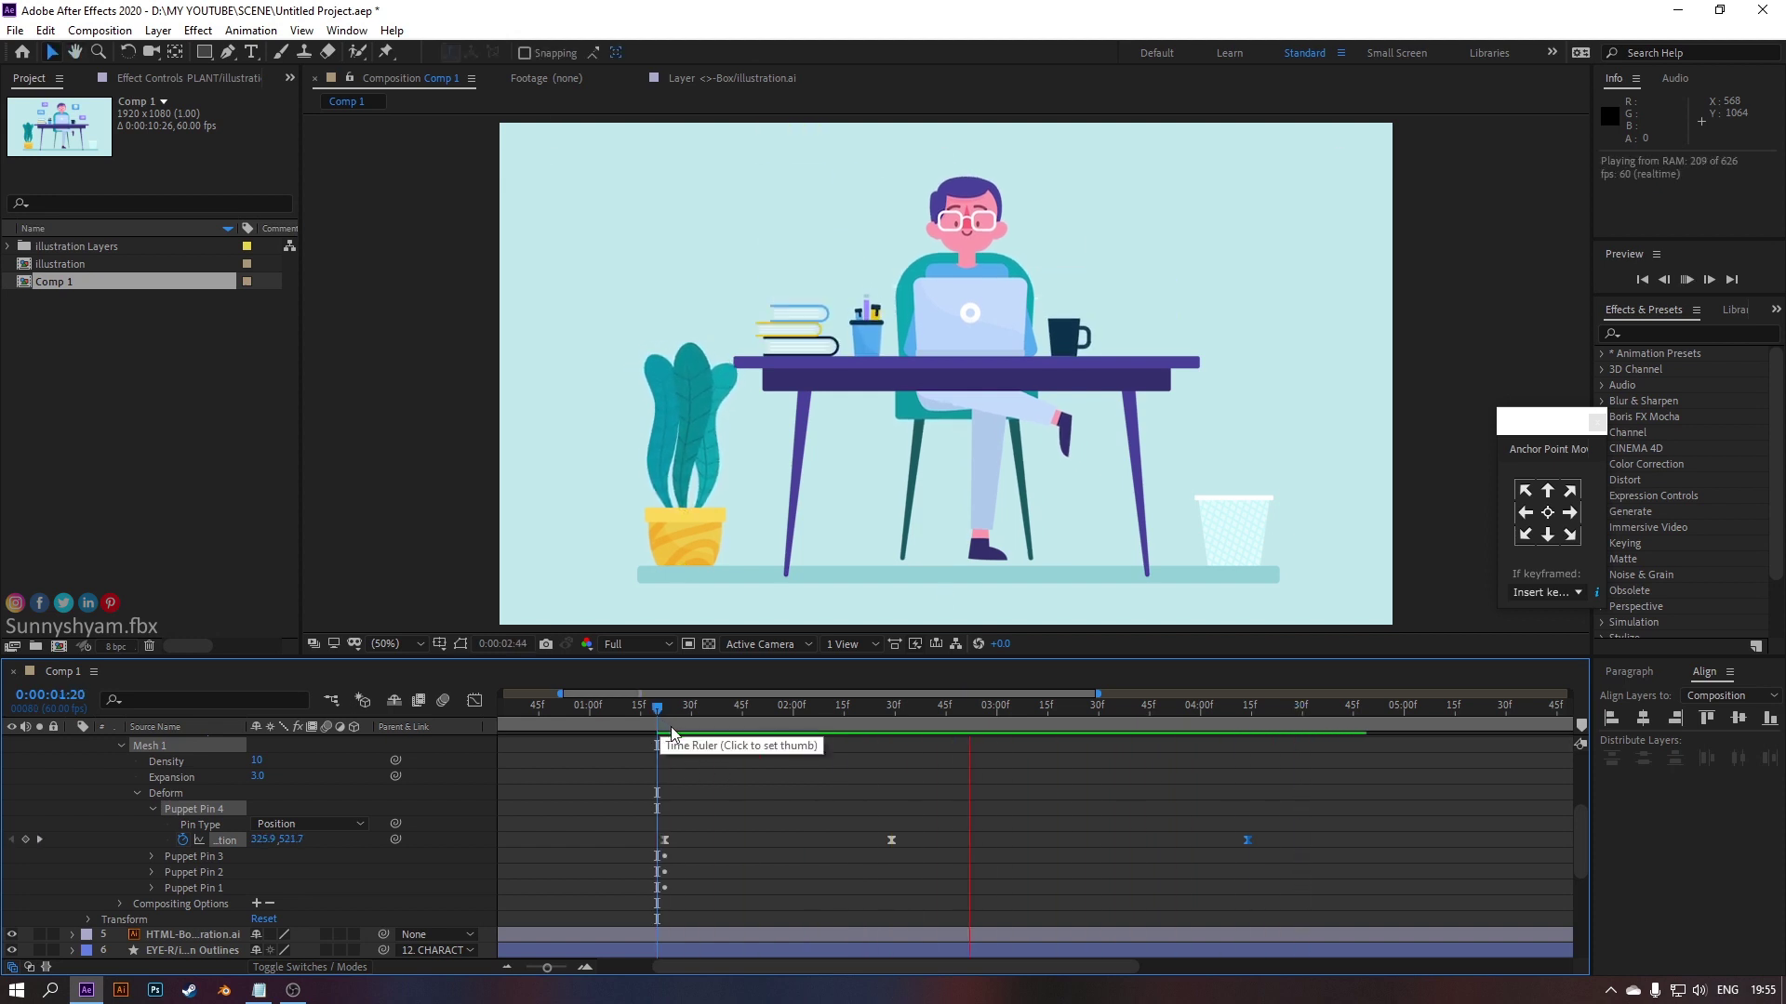
{"action": "key", "text": "space"}
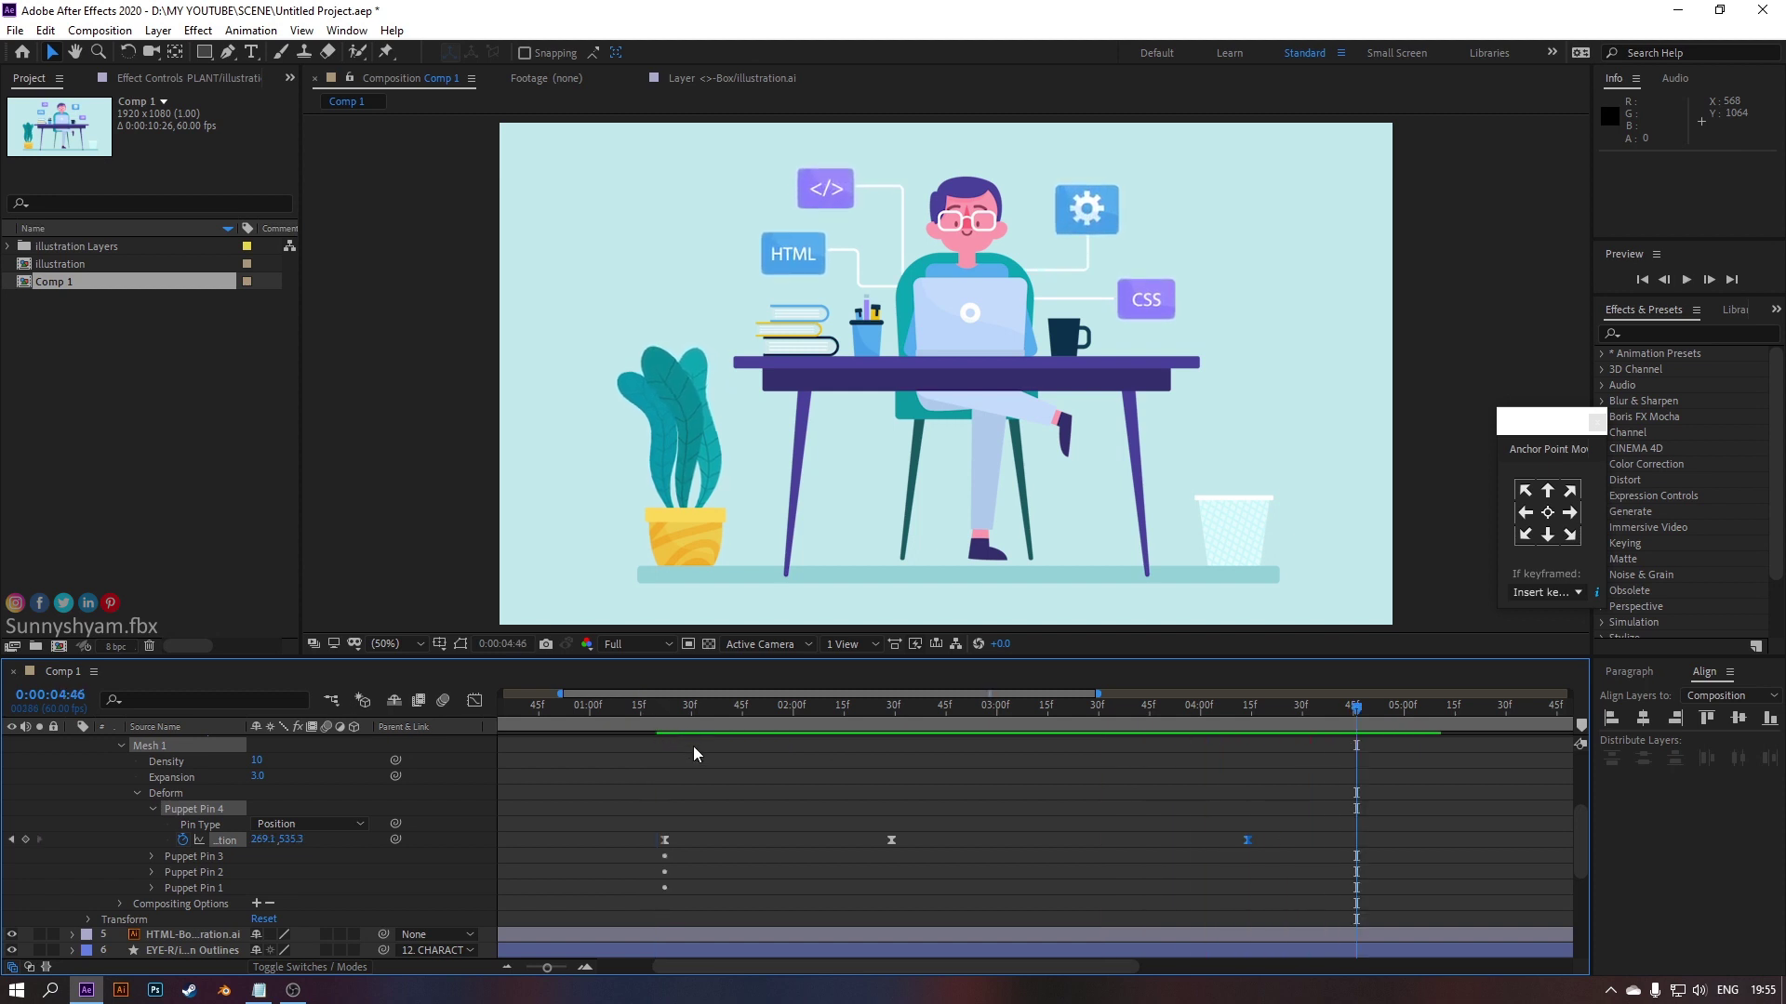
Paste a copy of Puppet Pin 4's three Position keyframes at 0:00:05:31 and preview the repeated sway
{"action": "key", "text": "minus"}
{"action": "scroll", "coordinate": [718, 873], "scroll_direction": "up", "scroll_amount": 3}
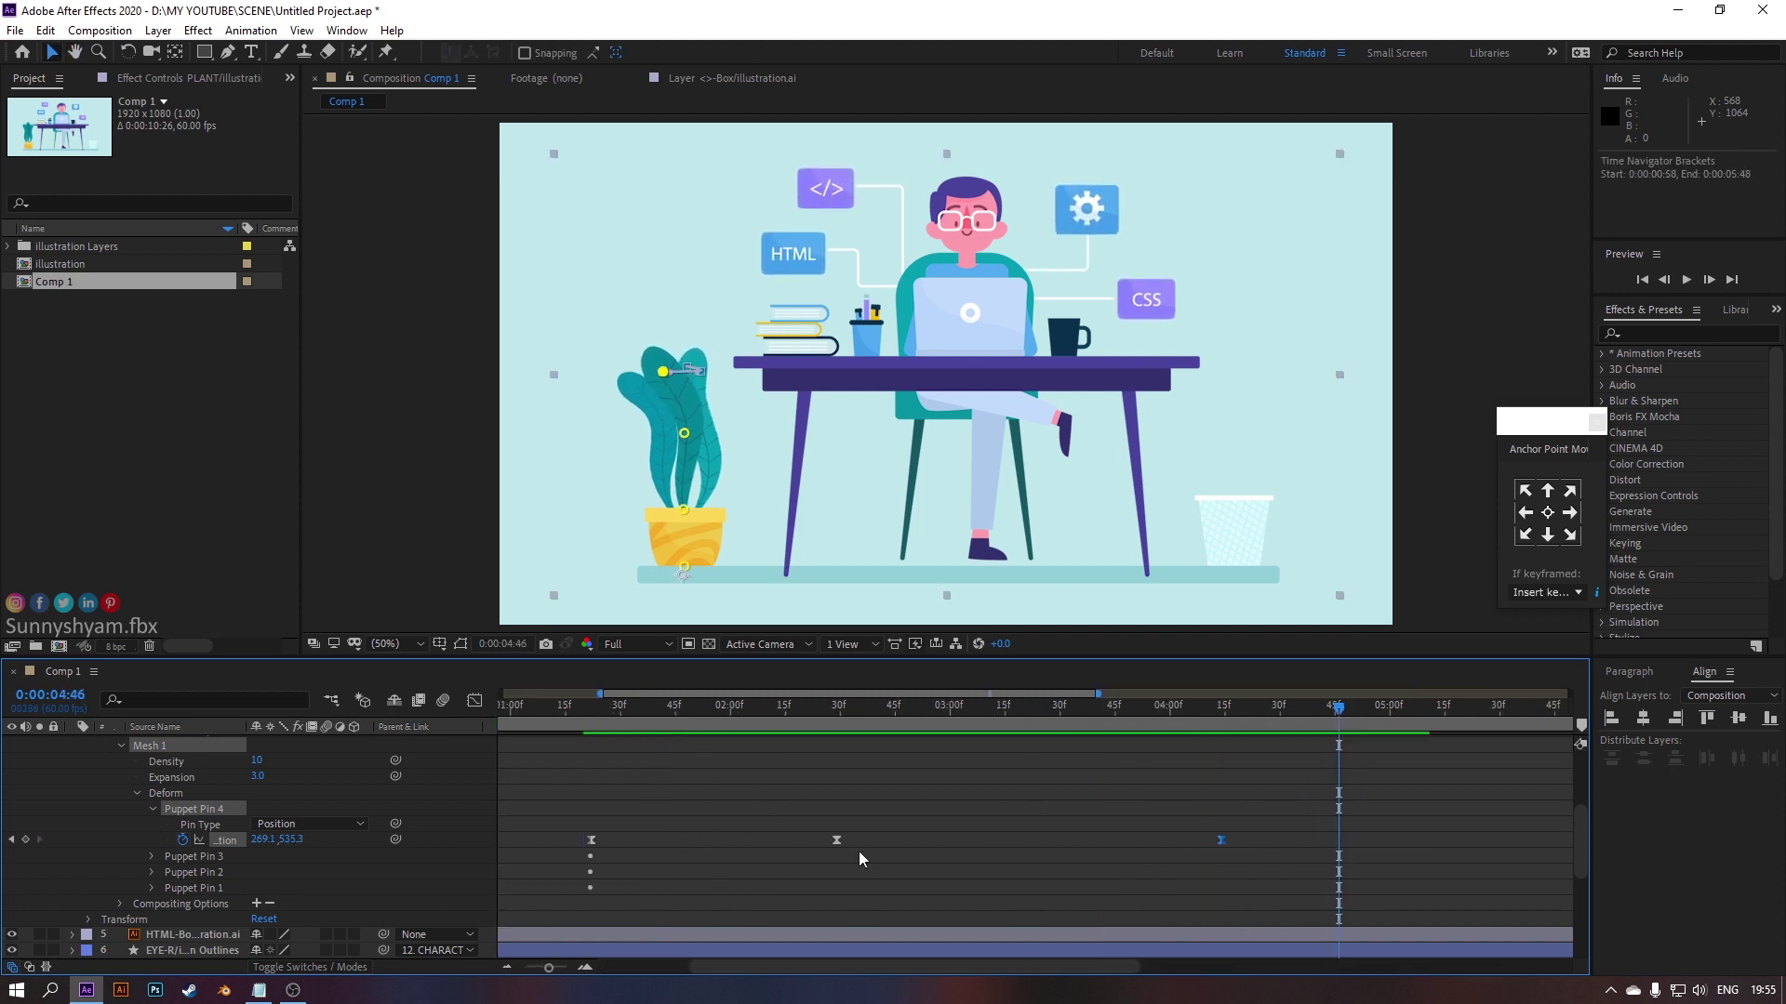
{"action": "left_click_drag", "start_coordinate": [1223, 839], "coordinate": [571, 845]}
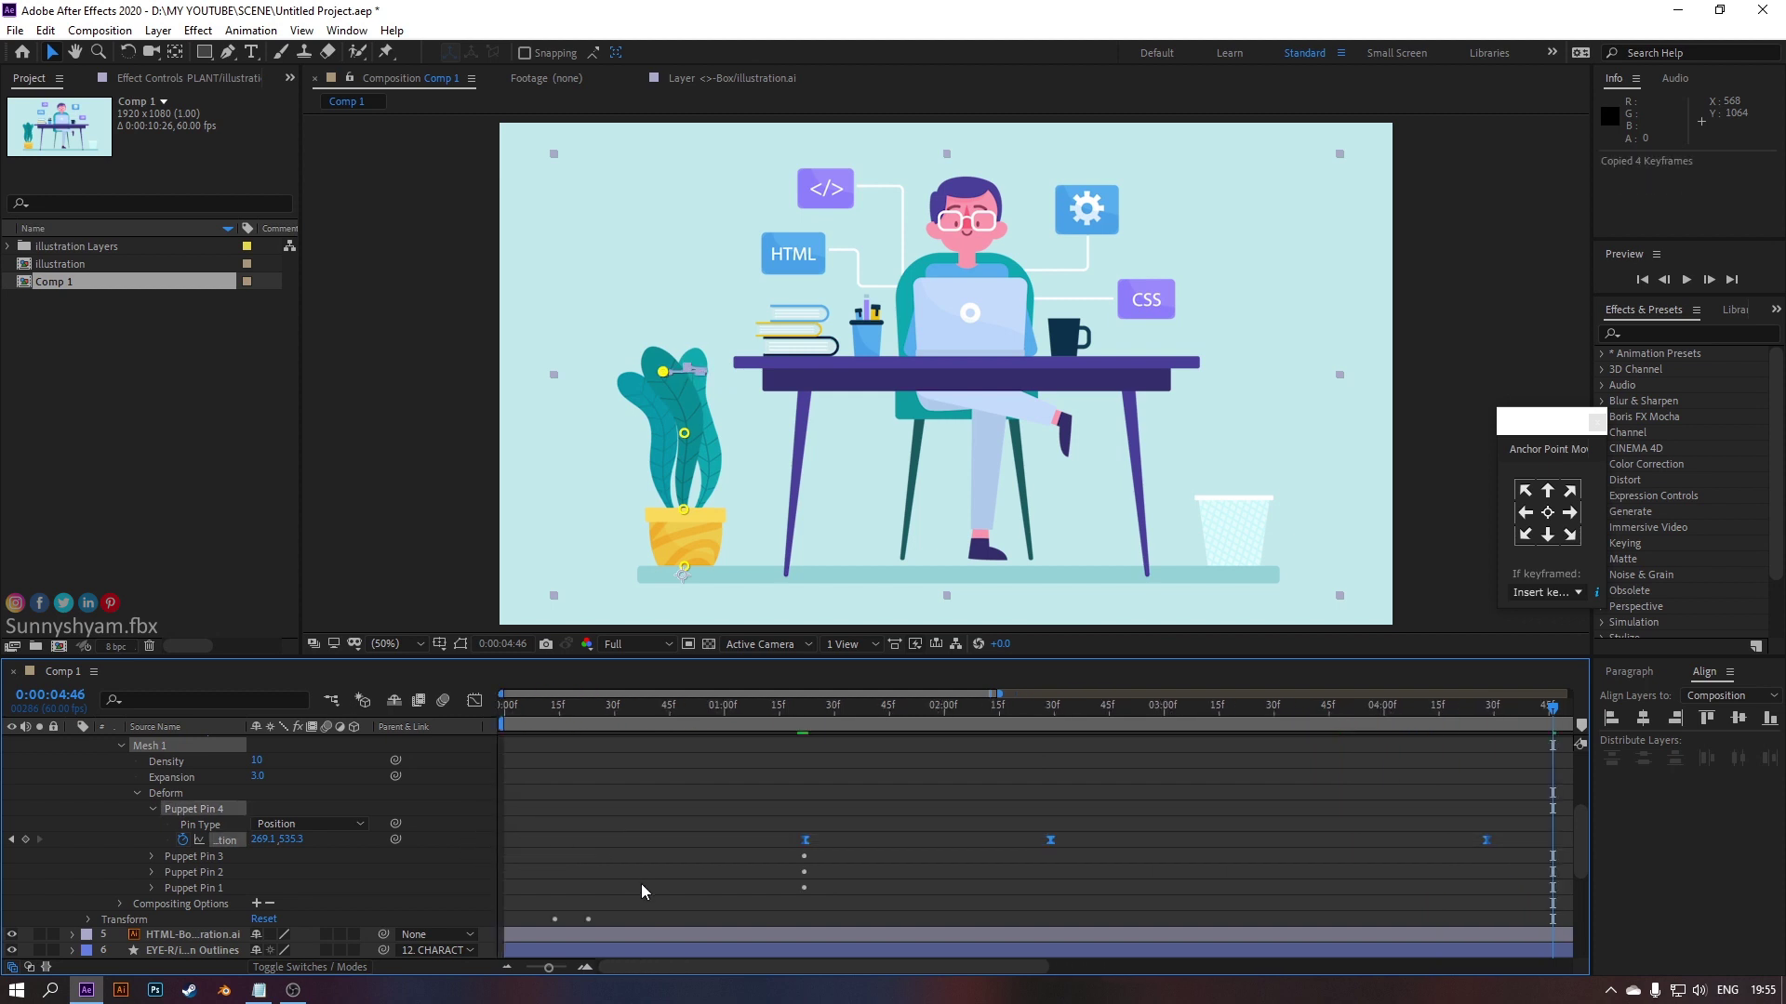
{"action": "scroll", "coordinate": [713, 846], "scroll_direction": "down", "scroll_amount": 5}
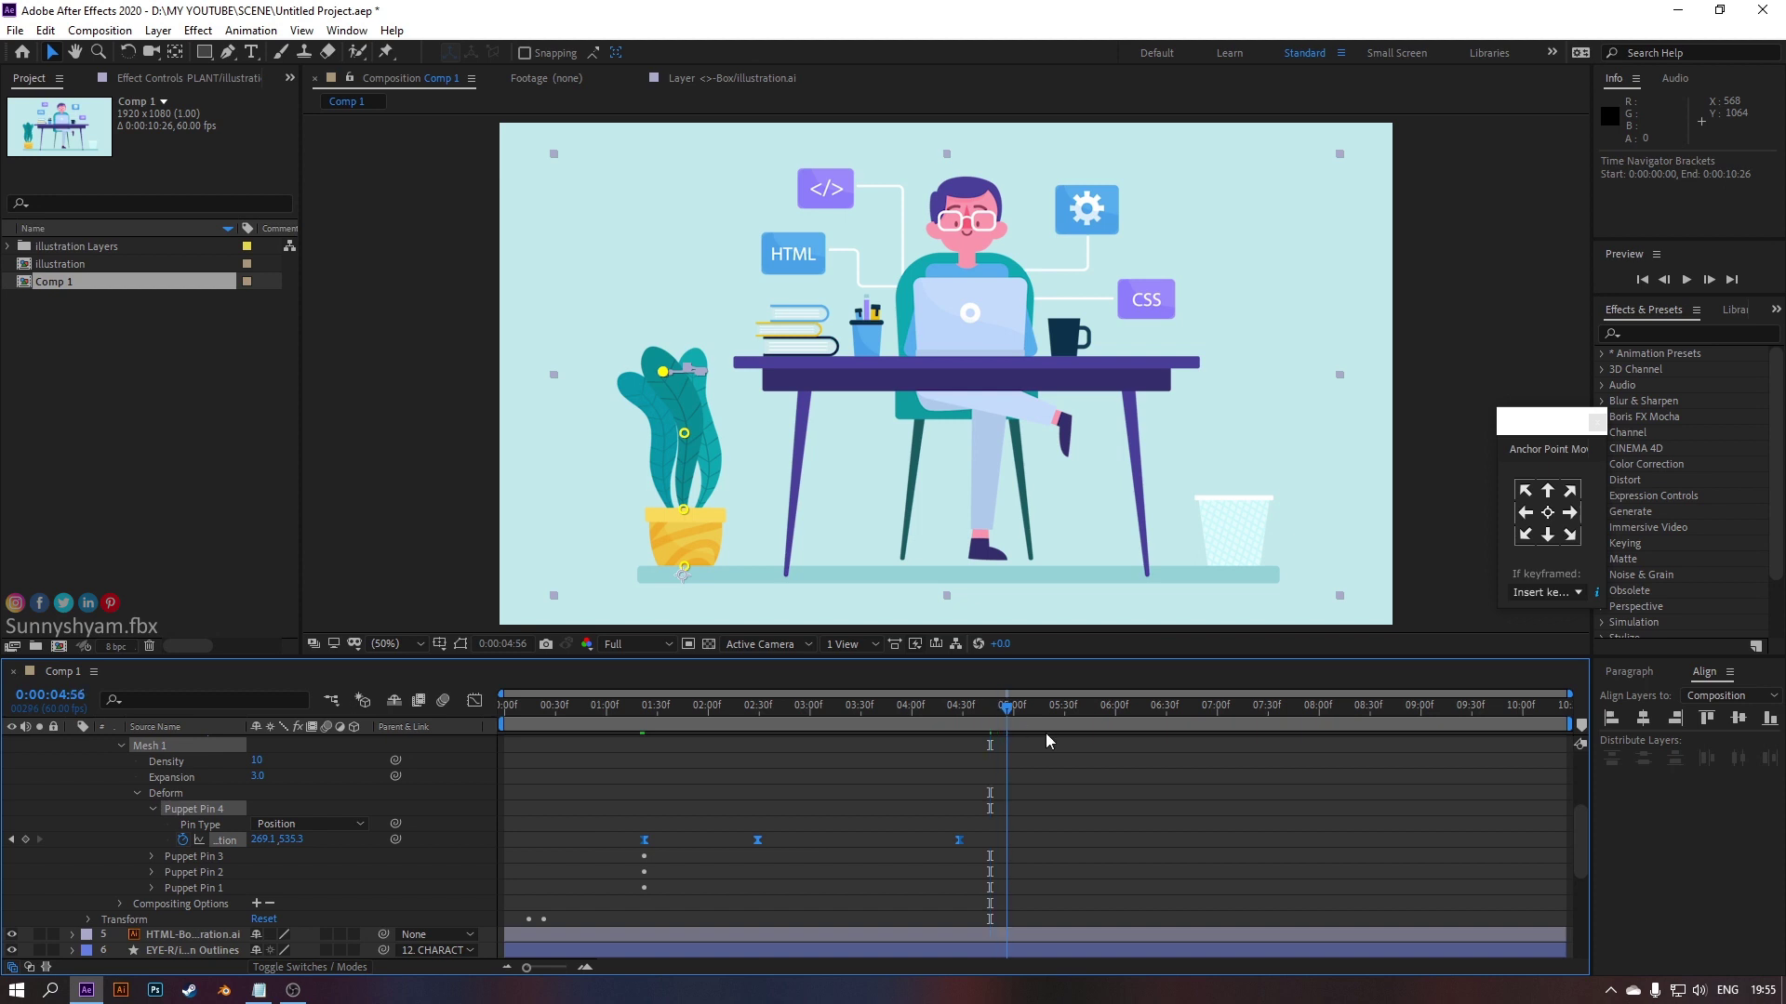
{"action": "left_click_drag", "start_coordinate": [1081, 751], "coordinate": [1066, 756]}
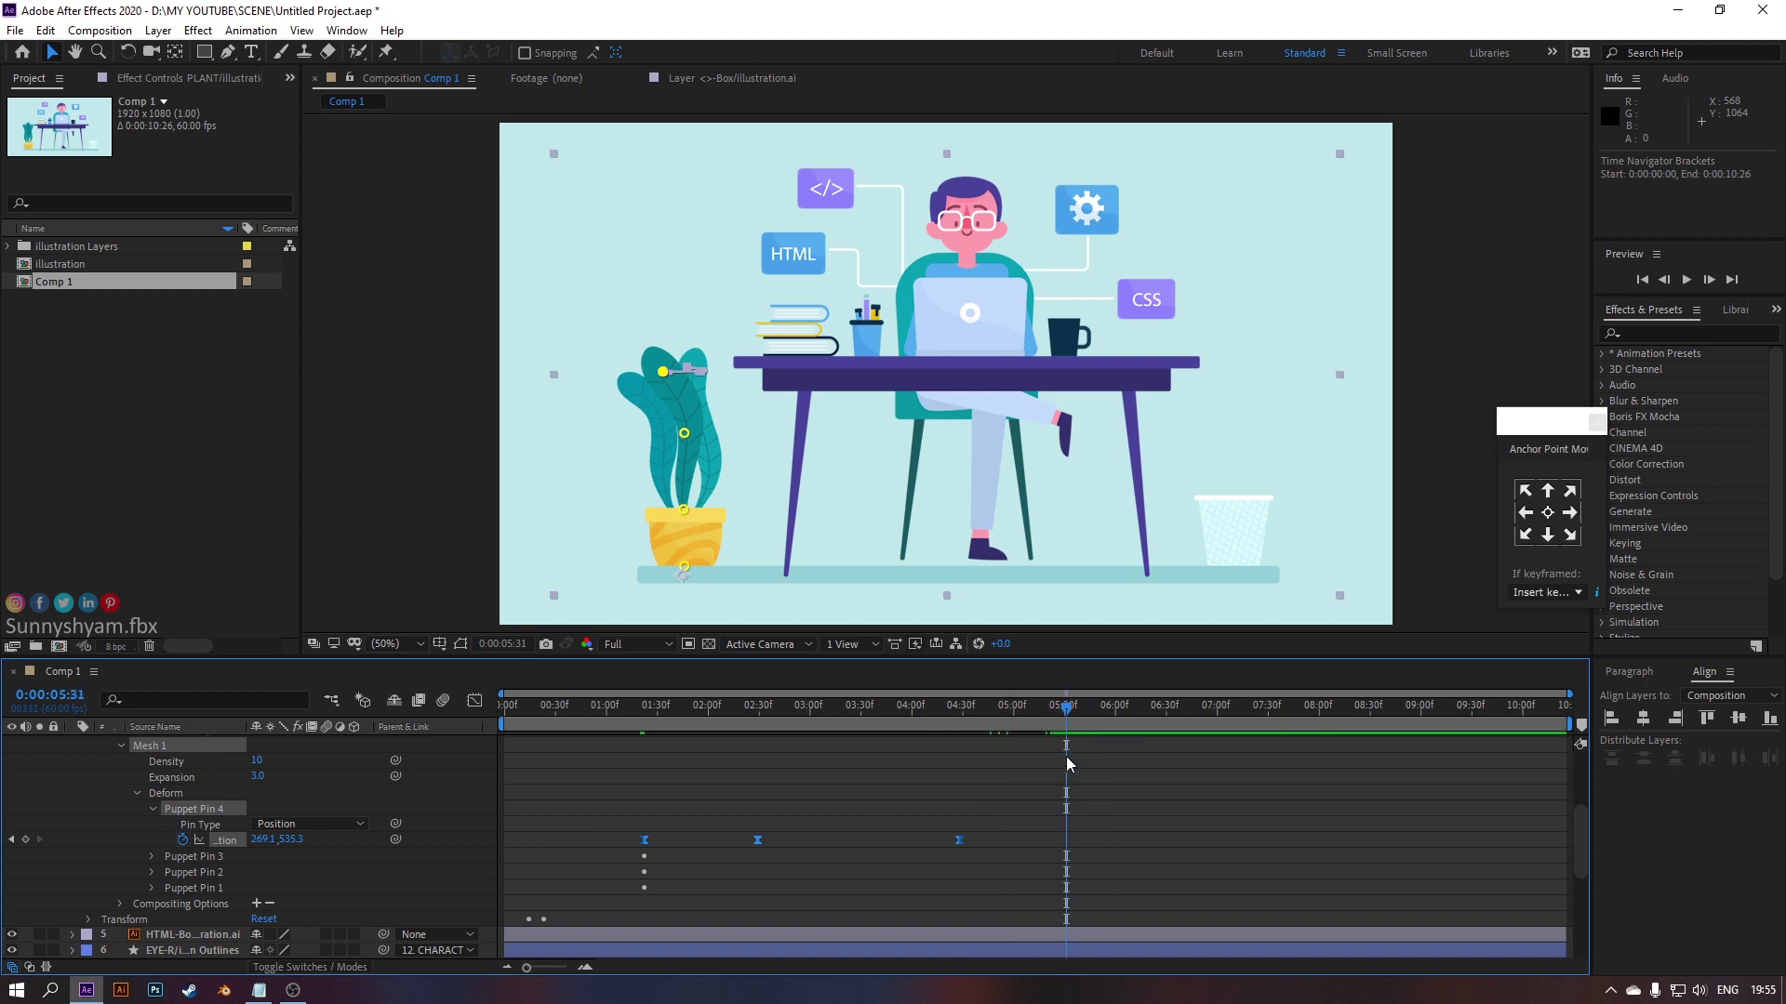
{"action": "key", "text": "ctrl+v"}
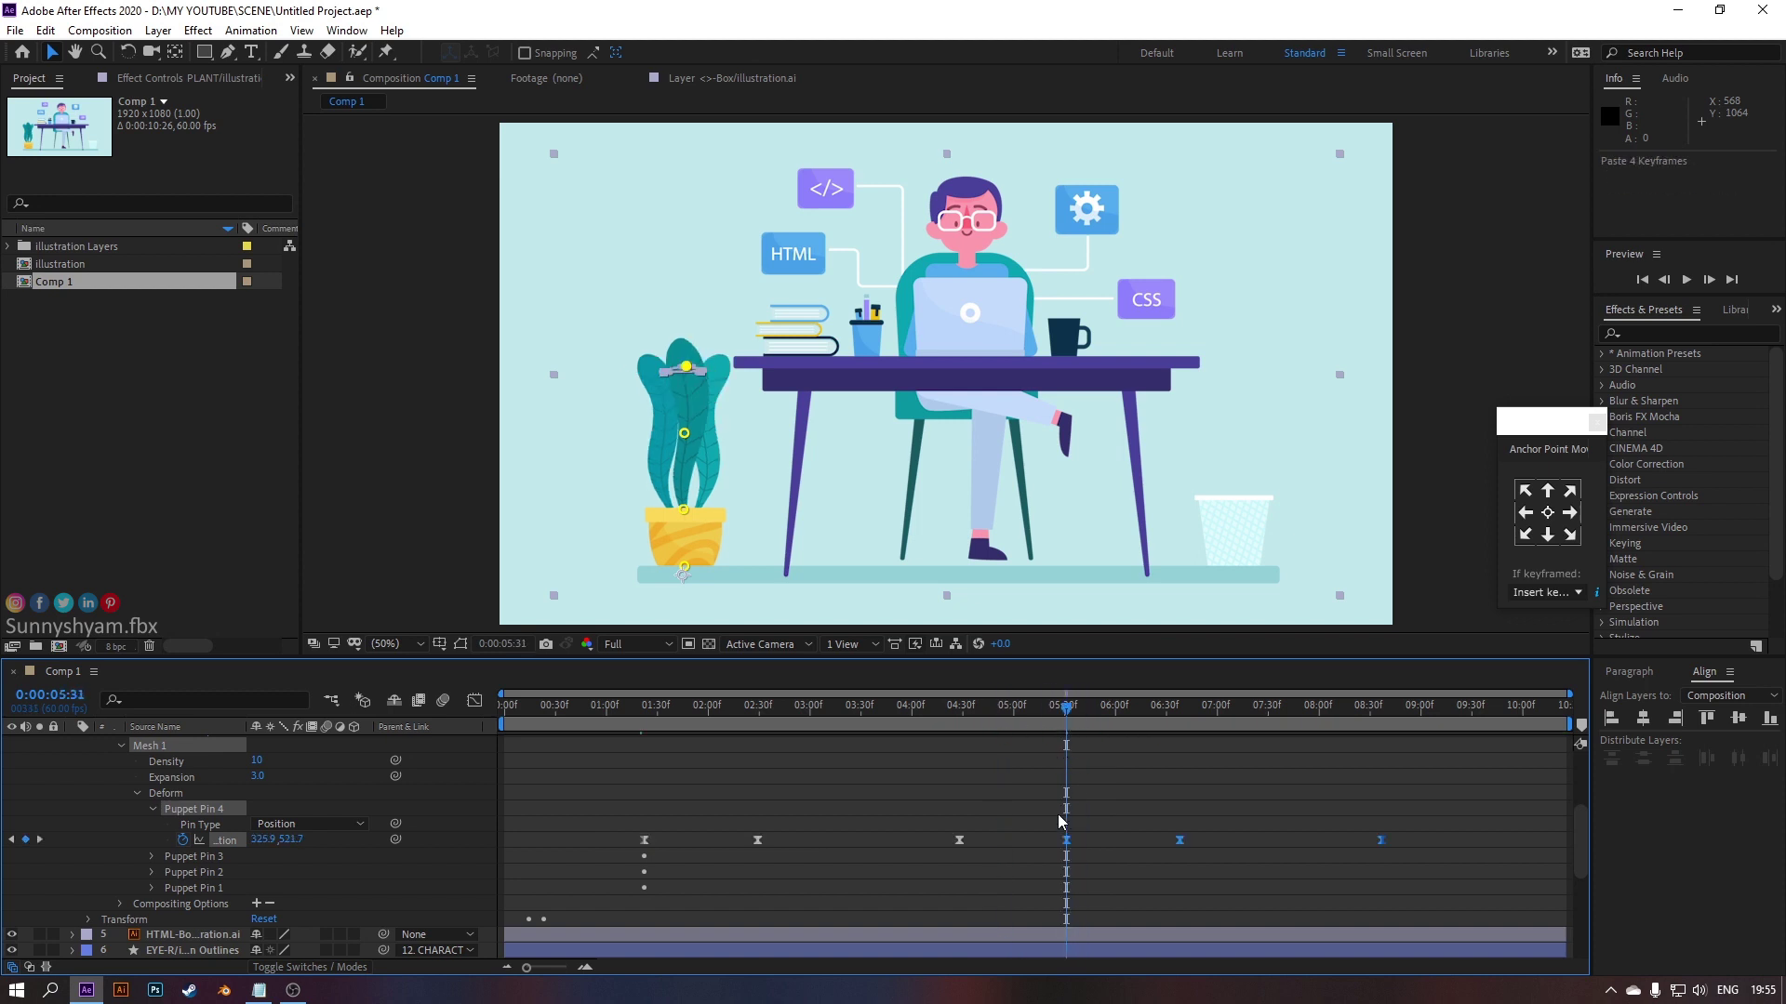
{"action": "left_click", "coordinate": [646, 718]}
{"action": "key", "text": "space"}
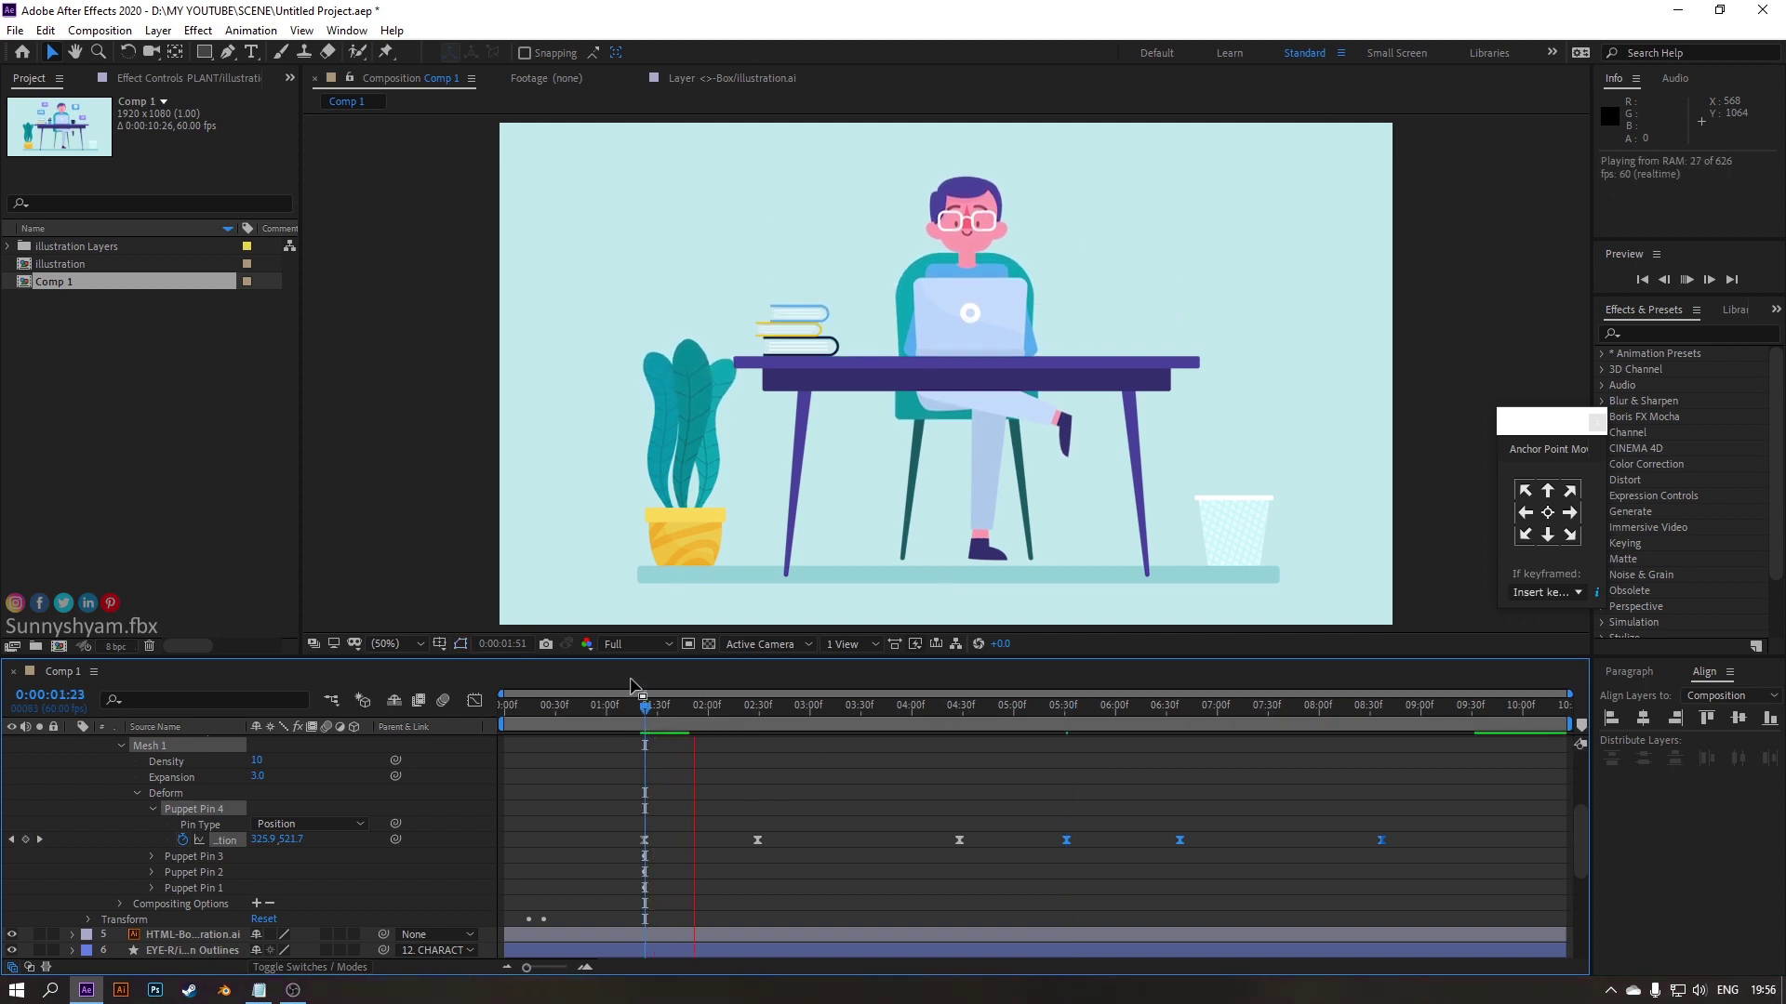
{"action": "left_click", "coordinate": [642, 716]}
Return to the Selection tool and make the FOOT layer 3D, with its Transform properties expanded
{"action": "key", "text": "ctrl+z"}
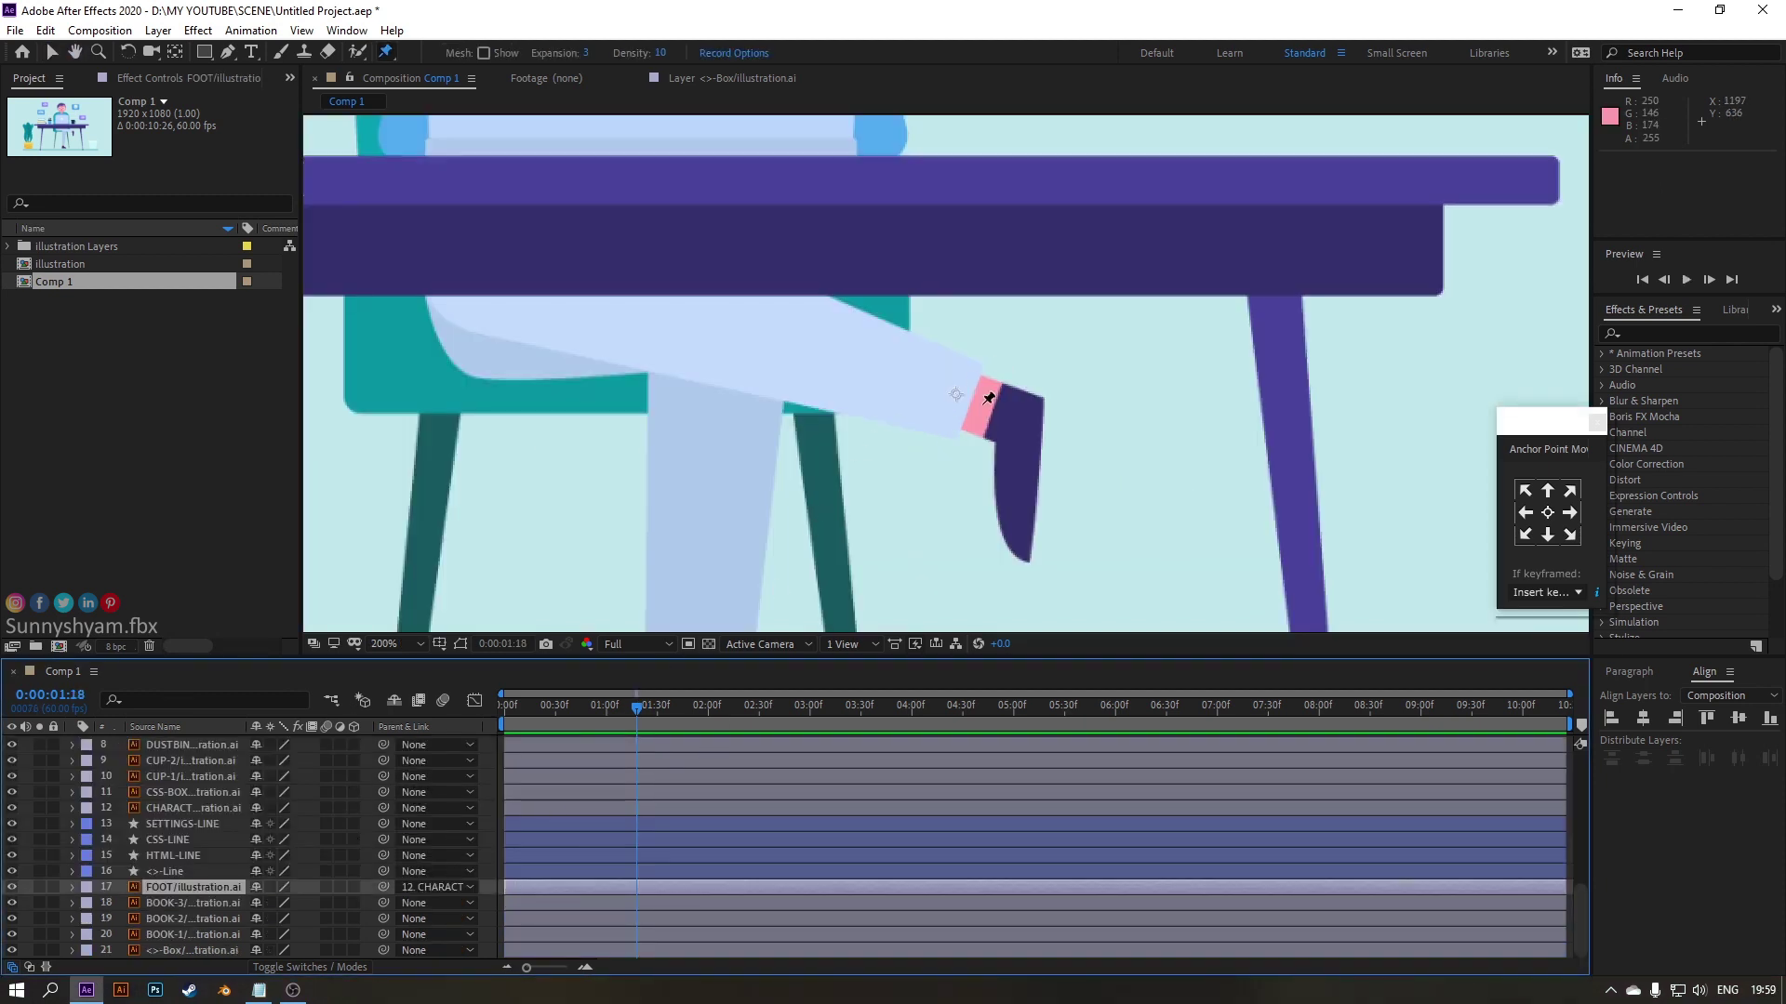
{"action": "left_click", "coordinate": [52, 53]}
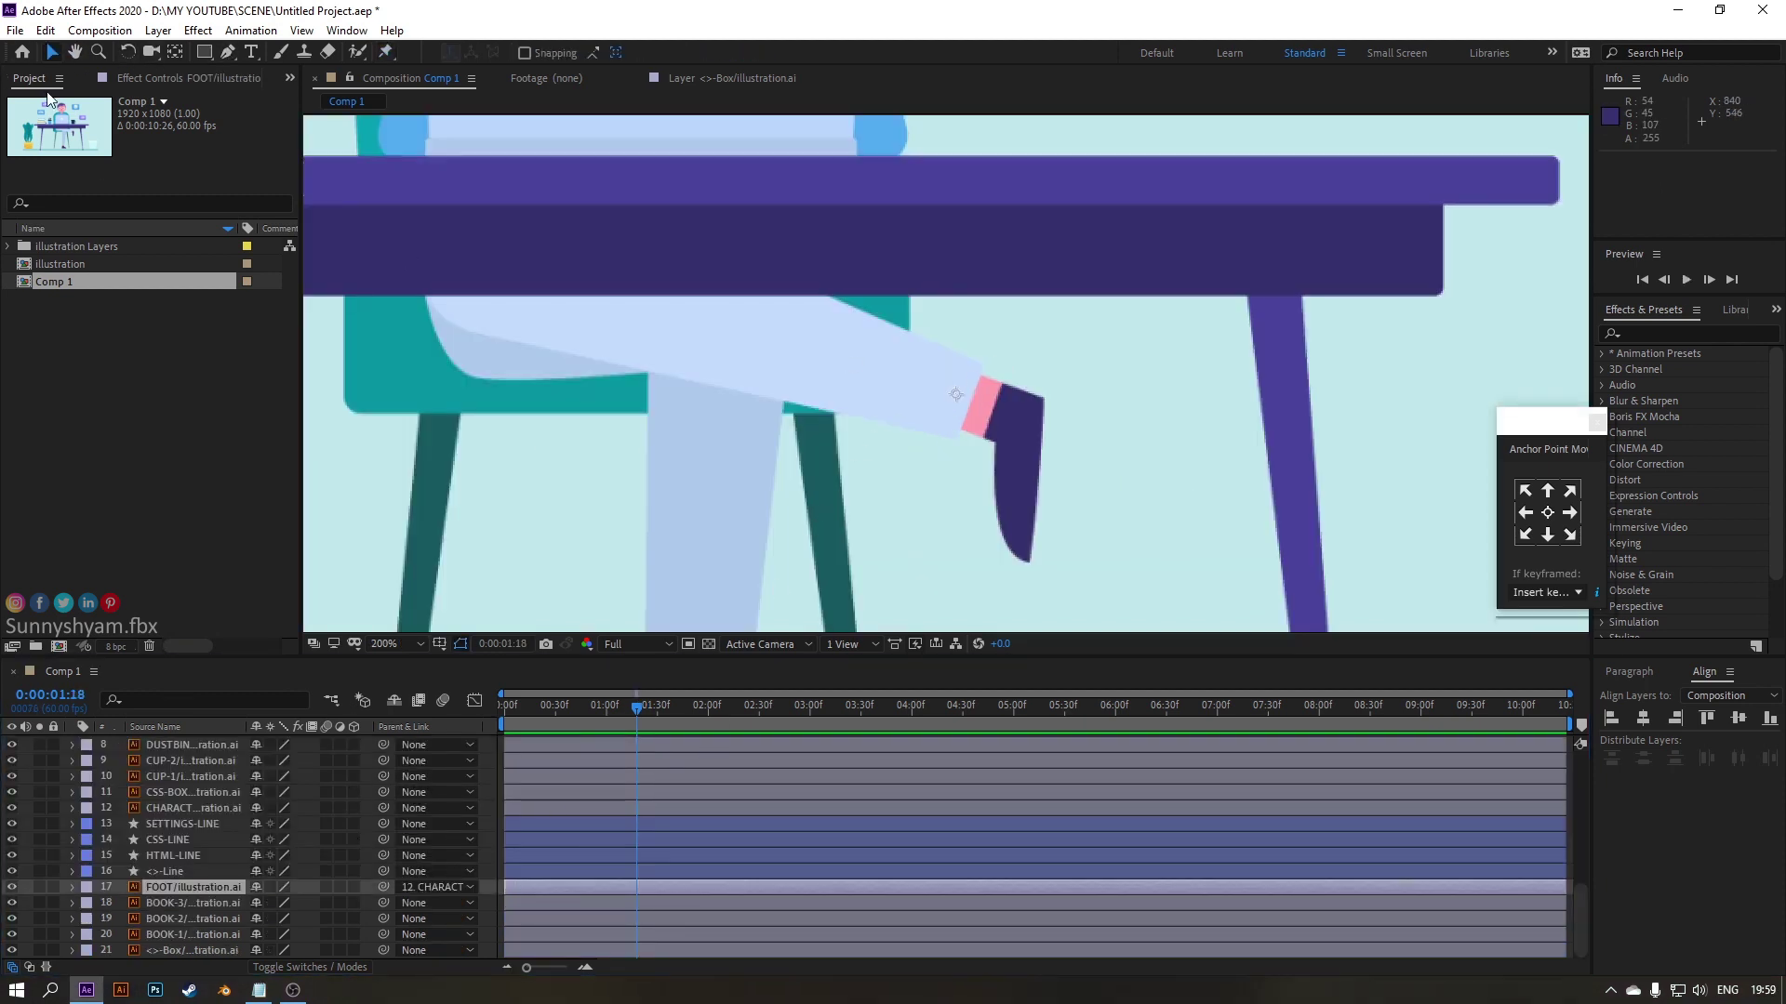
{"action": "left_click", "coordinate": [198, 879]}
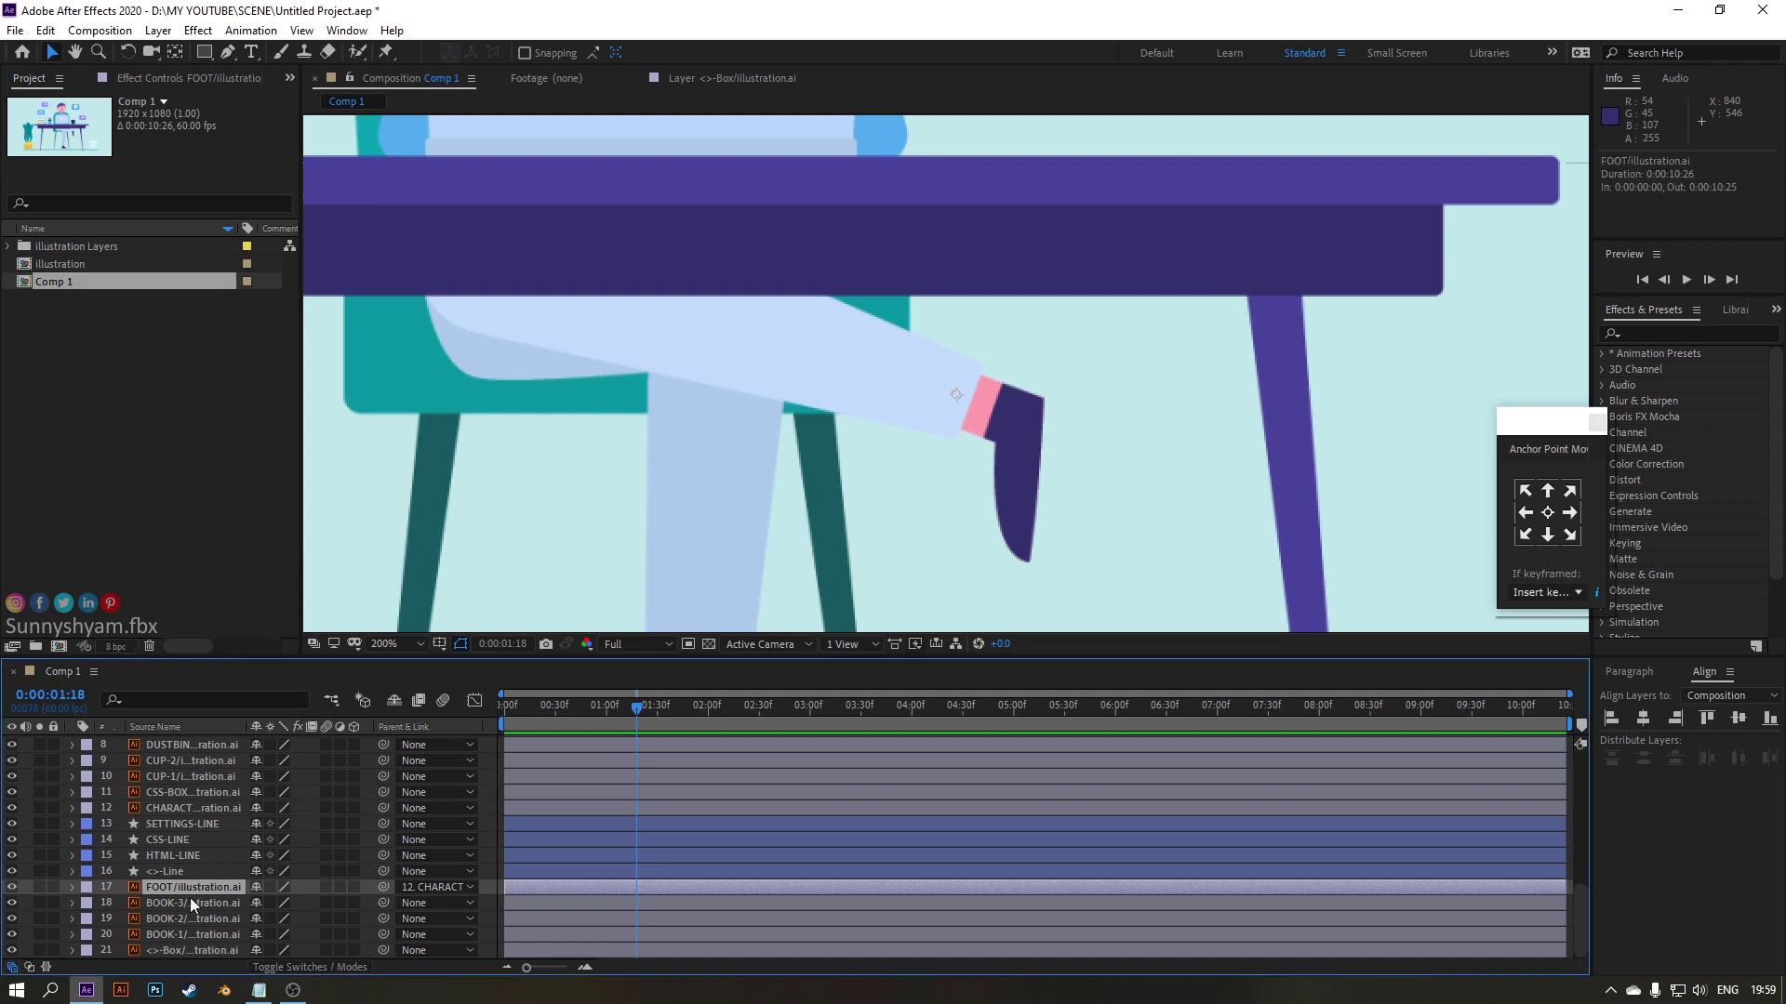
{"action": "left_click", "coordinate": [72, 886]}
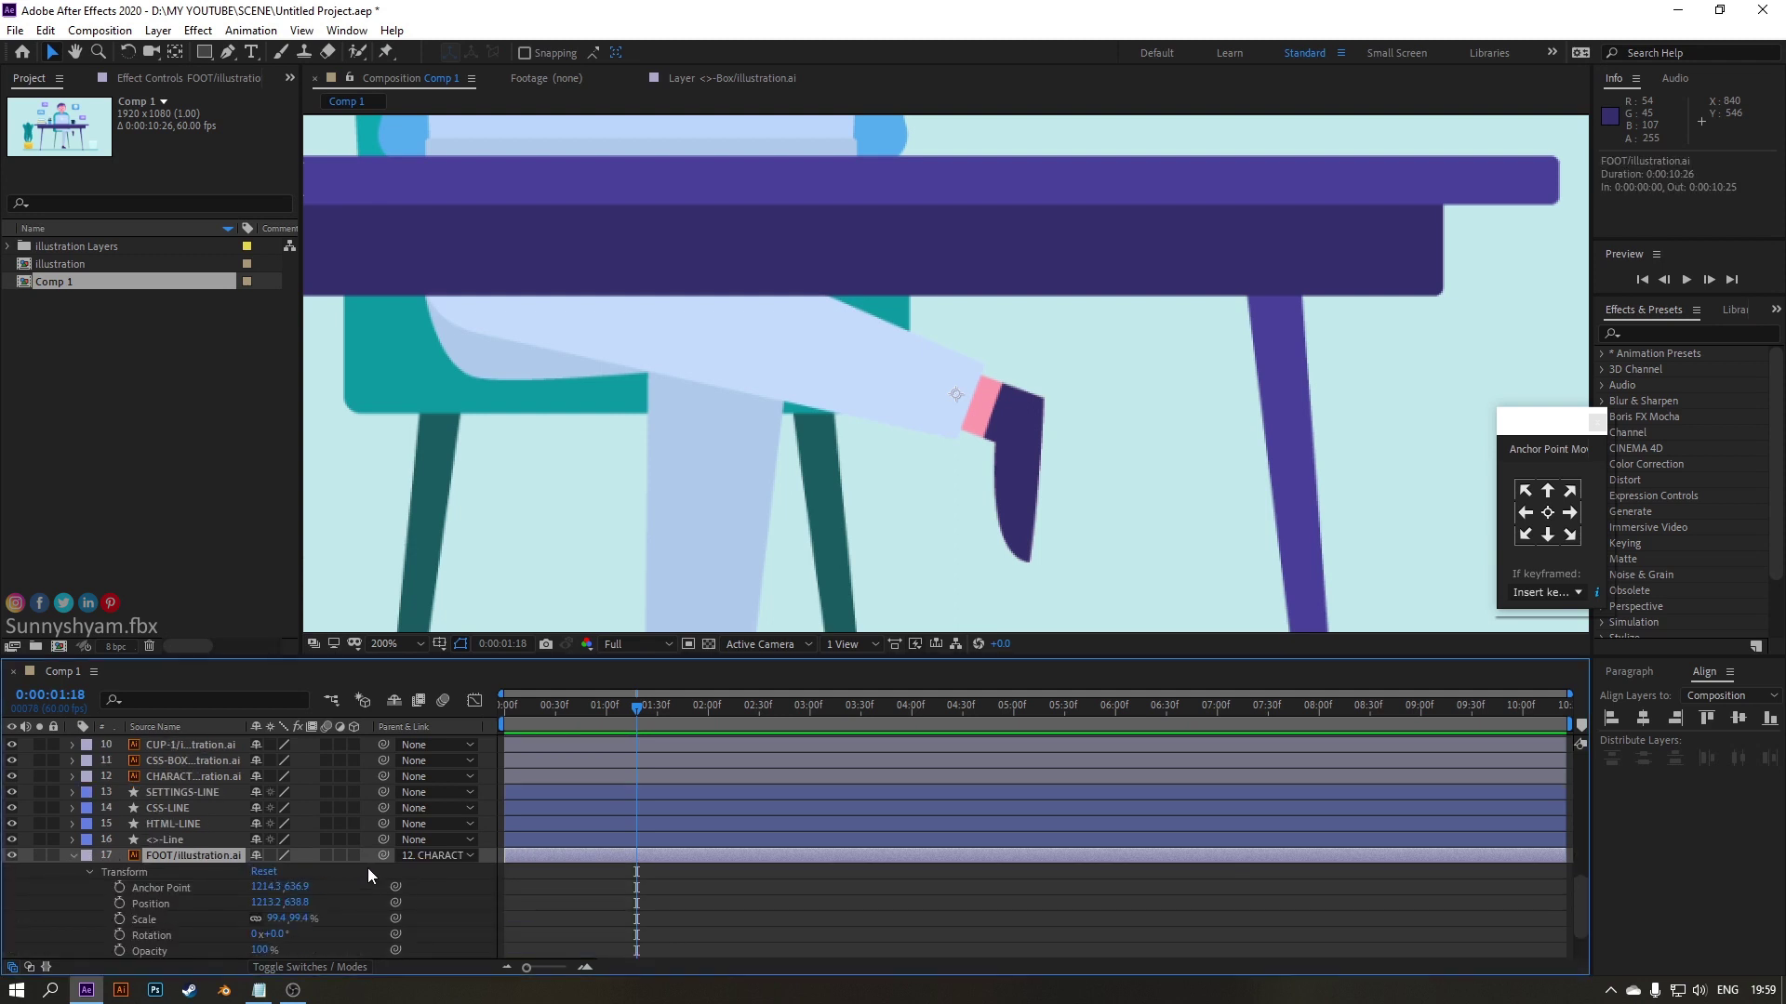
{"action": "left_click", "coordinate": [353, 856]}
{"action": "scroll", "coordinate": [212, 878], "scroll_direction": "down", "scroll_amount": 2}
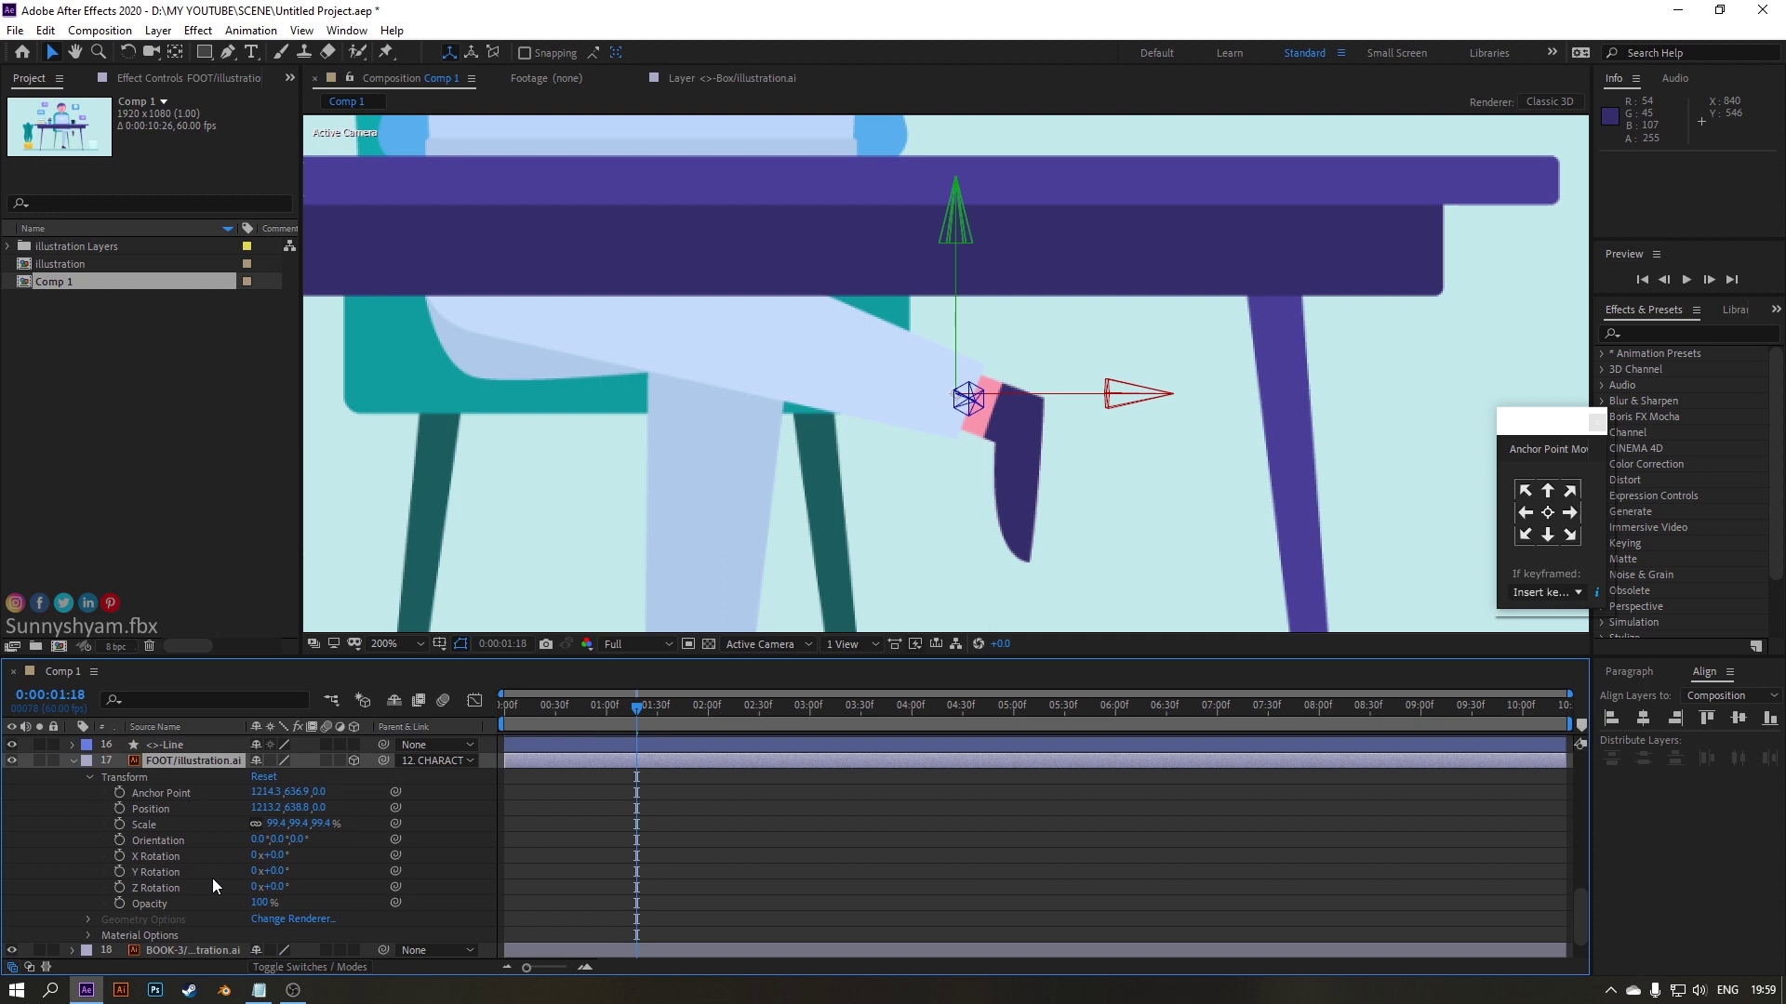
Keyframe the FOOT layer's Z Rotation at 0° at 0:00:01:18 and at -10° at 0:00:02:31
{"action": "left_click", "coordinate": [120, 886]}
{"action": "key", "text": "space"}
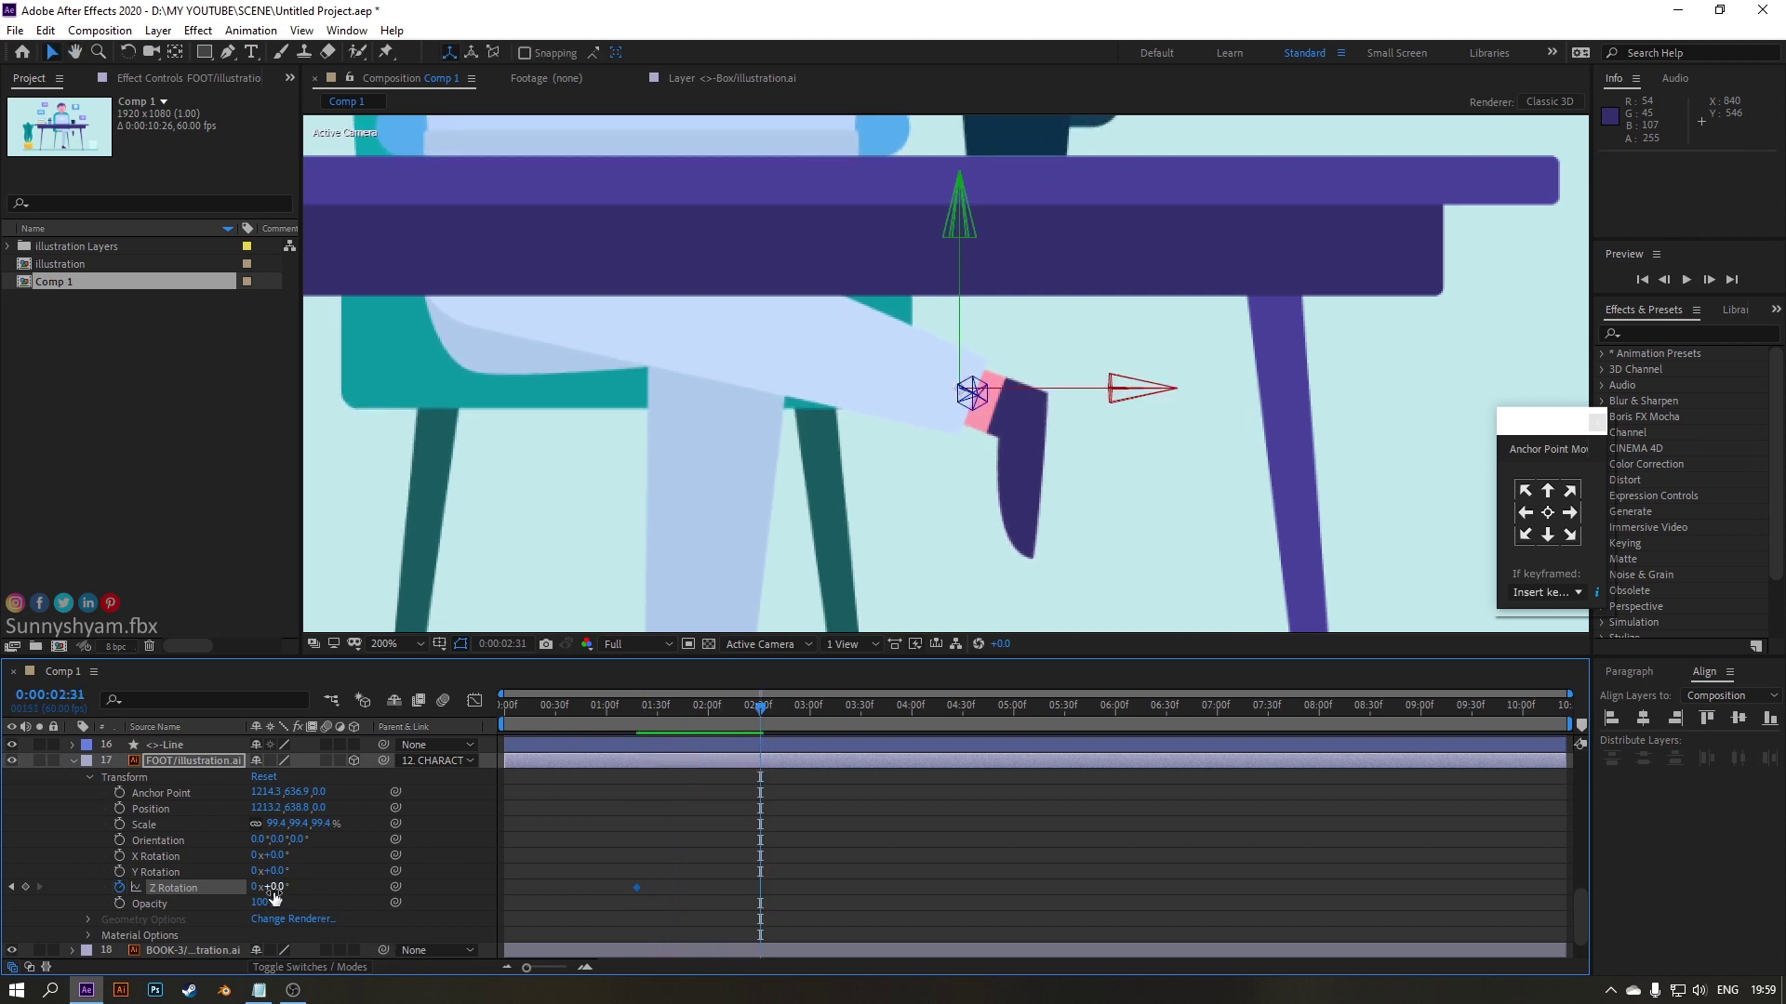
{"action": "left_click_drag", "start_coordinate": [272, 886], "coordinate": [260, 886]}
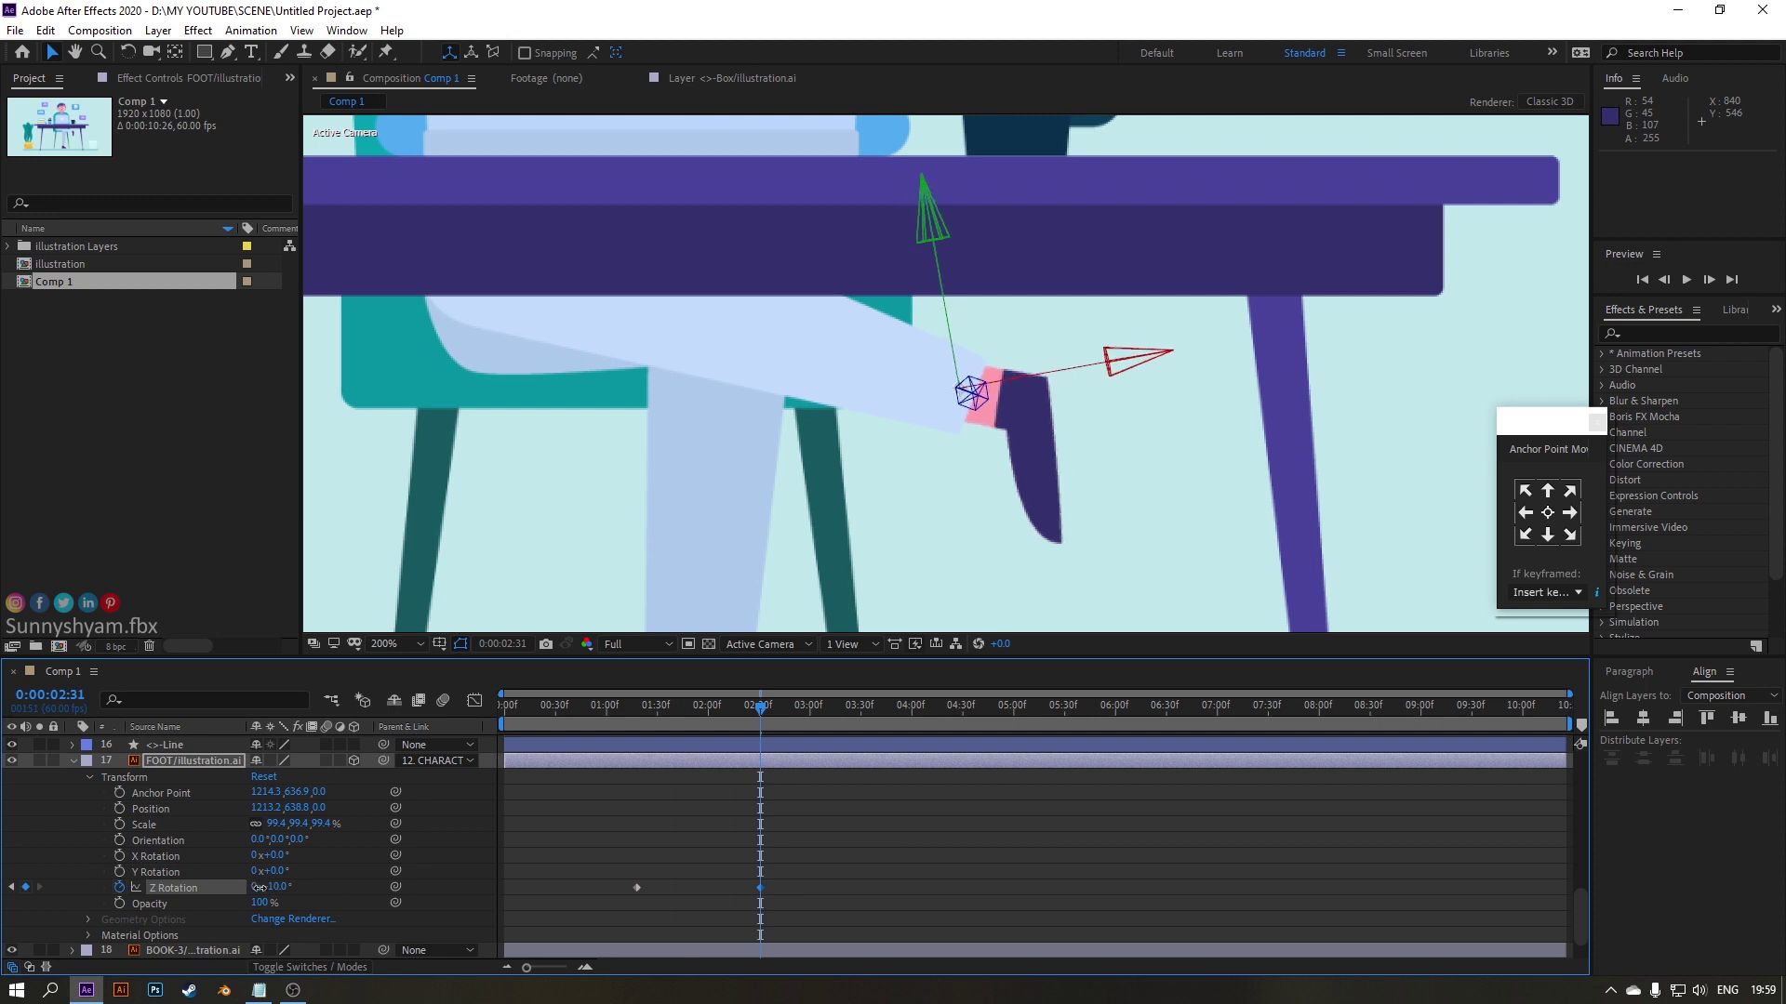
Apply Easy Ease to the foot's two Z Rotation keyframes and preview the swing from about 0:00:01:17
{"action": "left_click_drag", "start_coordinate": [882, 853], "coordinate": [485, 907]}
{"action": "left_click", "coordinate": [638, 716]}
{"action": "key", "text": "space"}
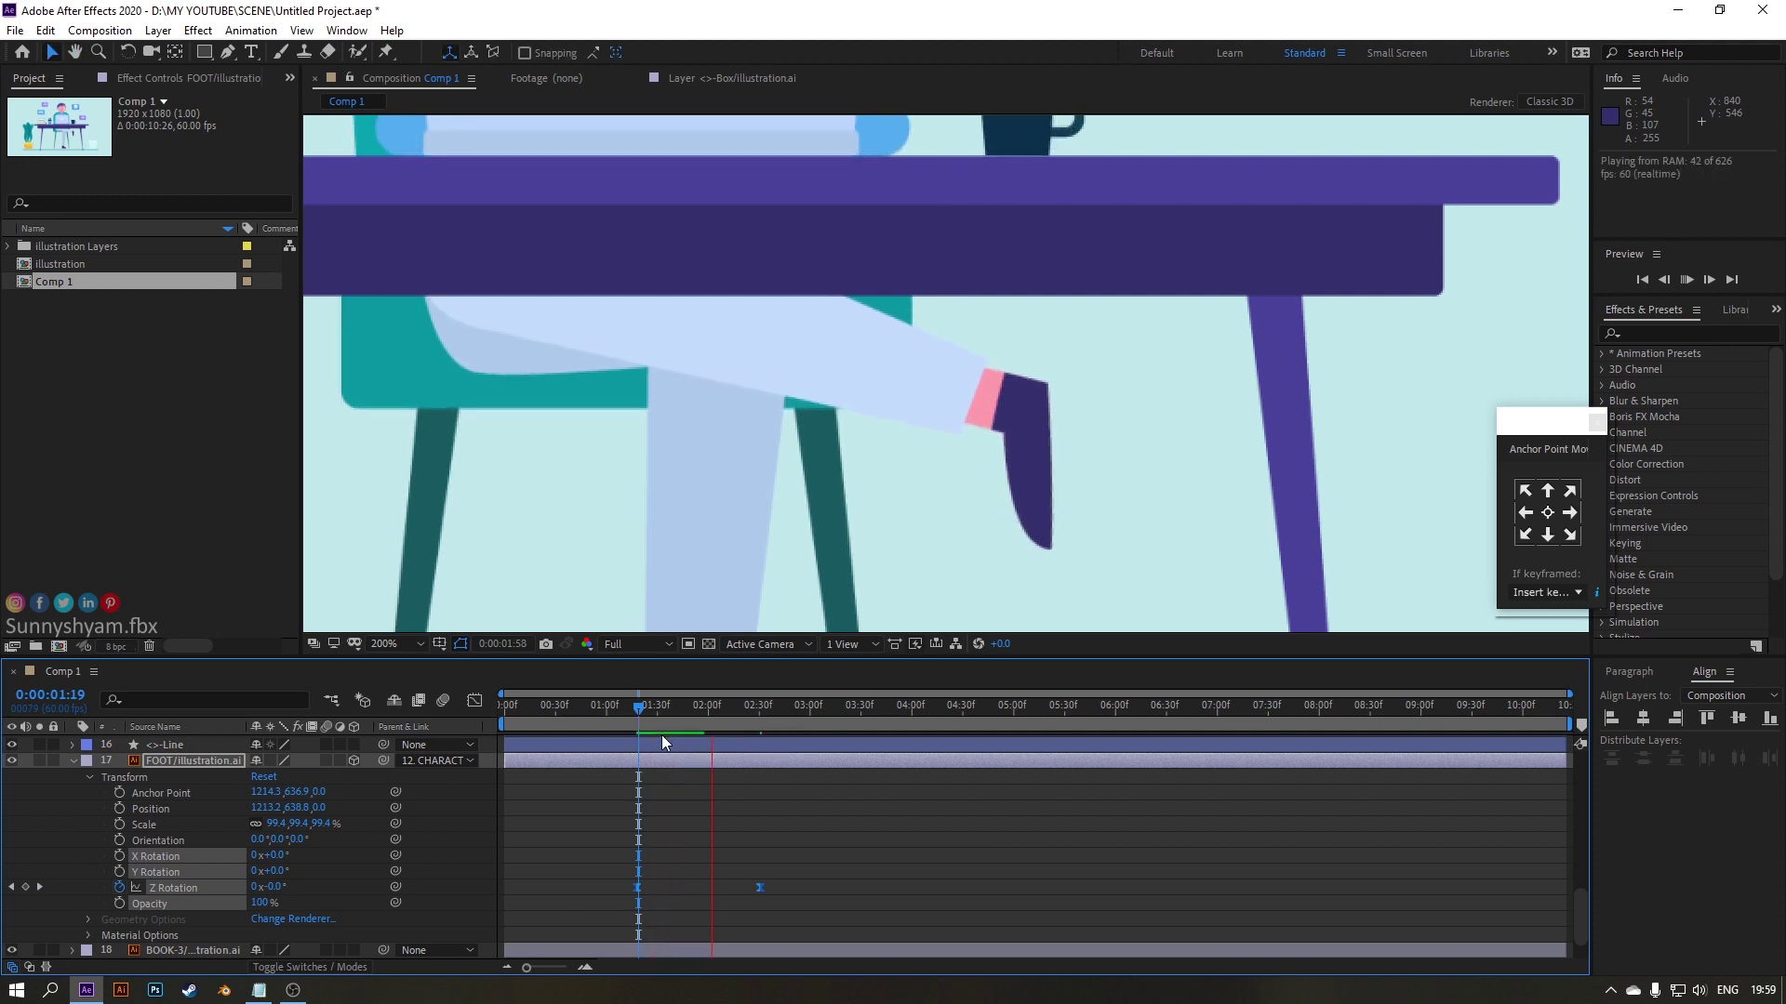
{"action": "left_click", "coordinate": [634, 709]}
{"action": "key", "text": "space"}
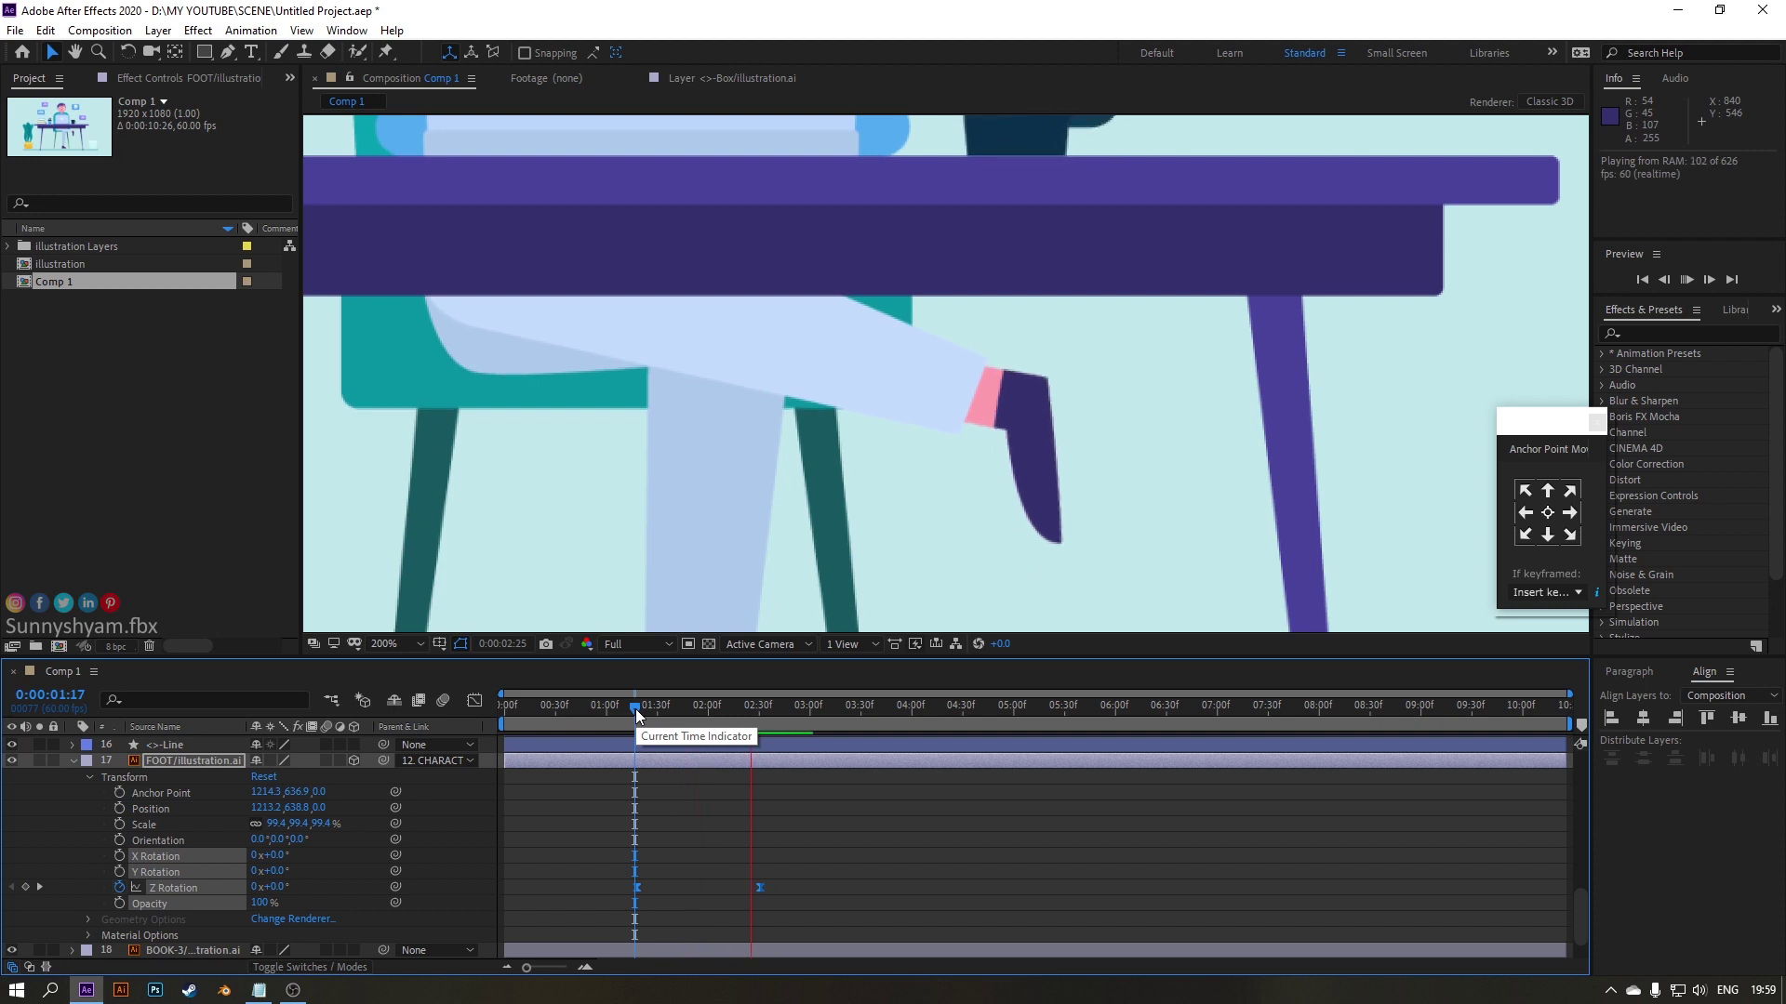
{"action": "key", "text": "space"}
{"action": "scroll", "coordinate": [717, 521], "scroll_direction": "down", "scroll_amount": 2}
{"action": "left_click", "coordinate": [632, 722]}
{"action": "key", "text": "space"}
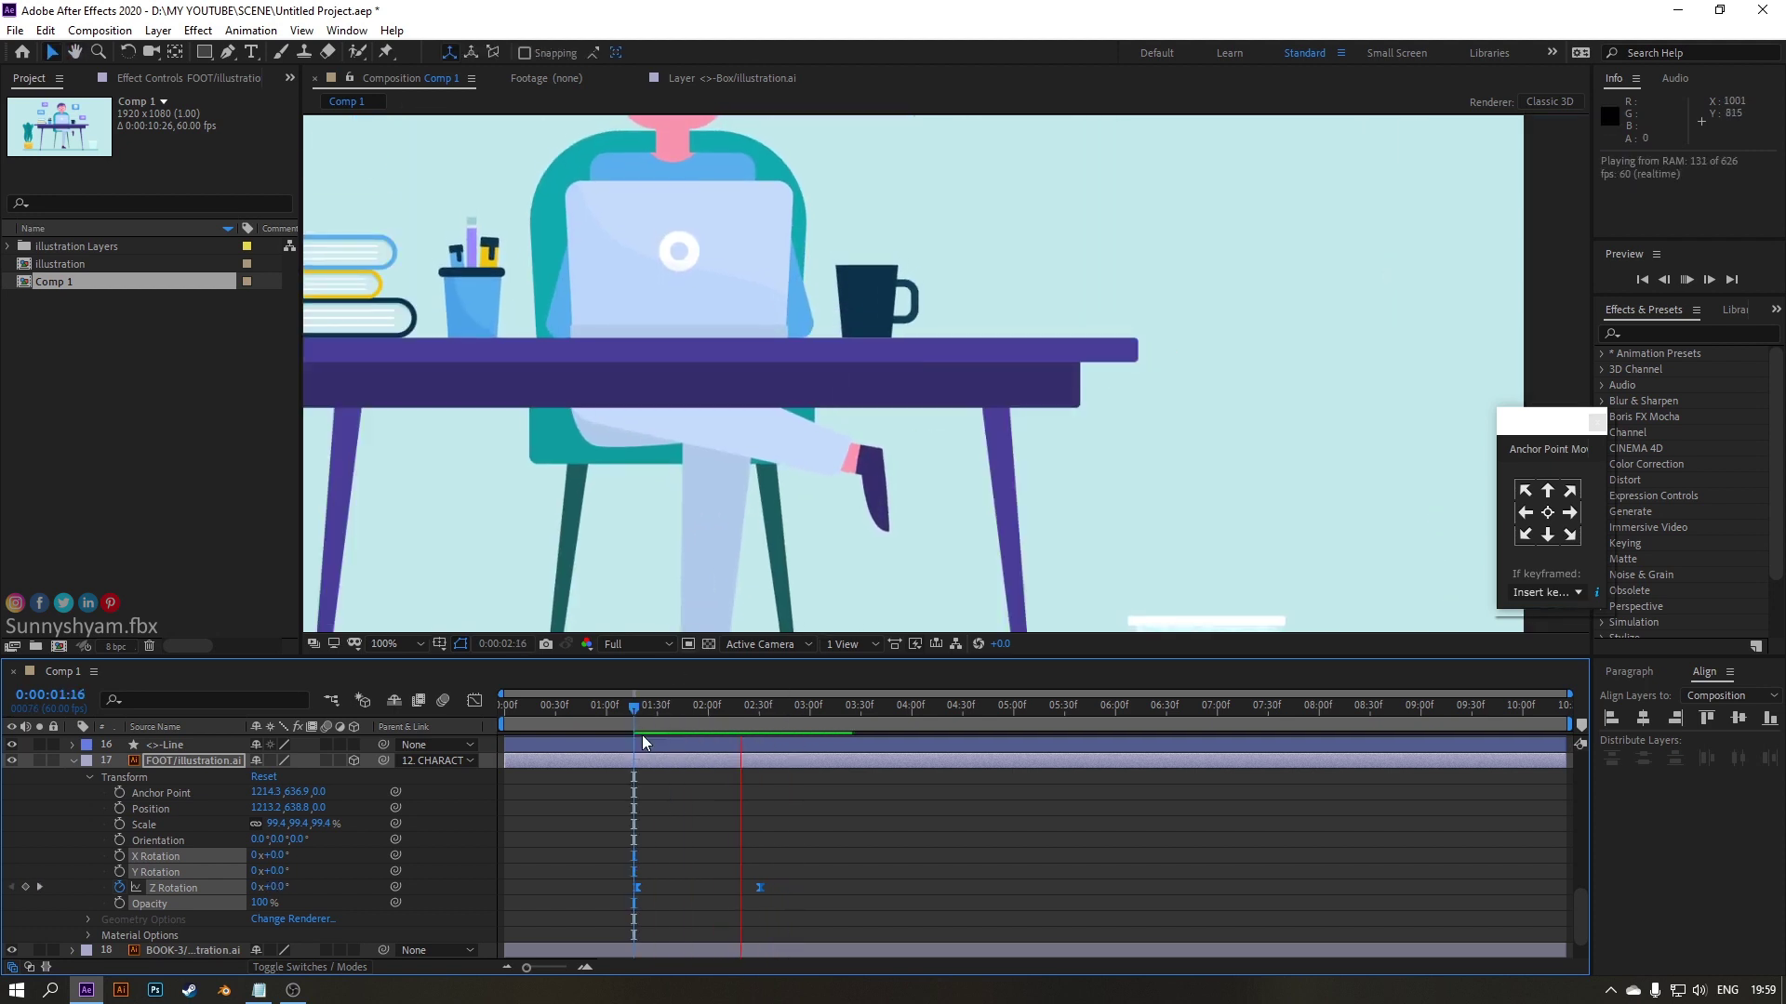
{"action": "key", "text": "space"}
Move the foot's second Z Rotation keyframe to about 0:00:02:07 and add a copy of the first at 0:00:02:48, nudged to about 0:00:02:56
{"action": "left_click", "coordinate": [760, 887]}
{"action": "left_click_drag", "start_coordinate": [757, 885], "coordinate": [718, 884]}
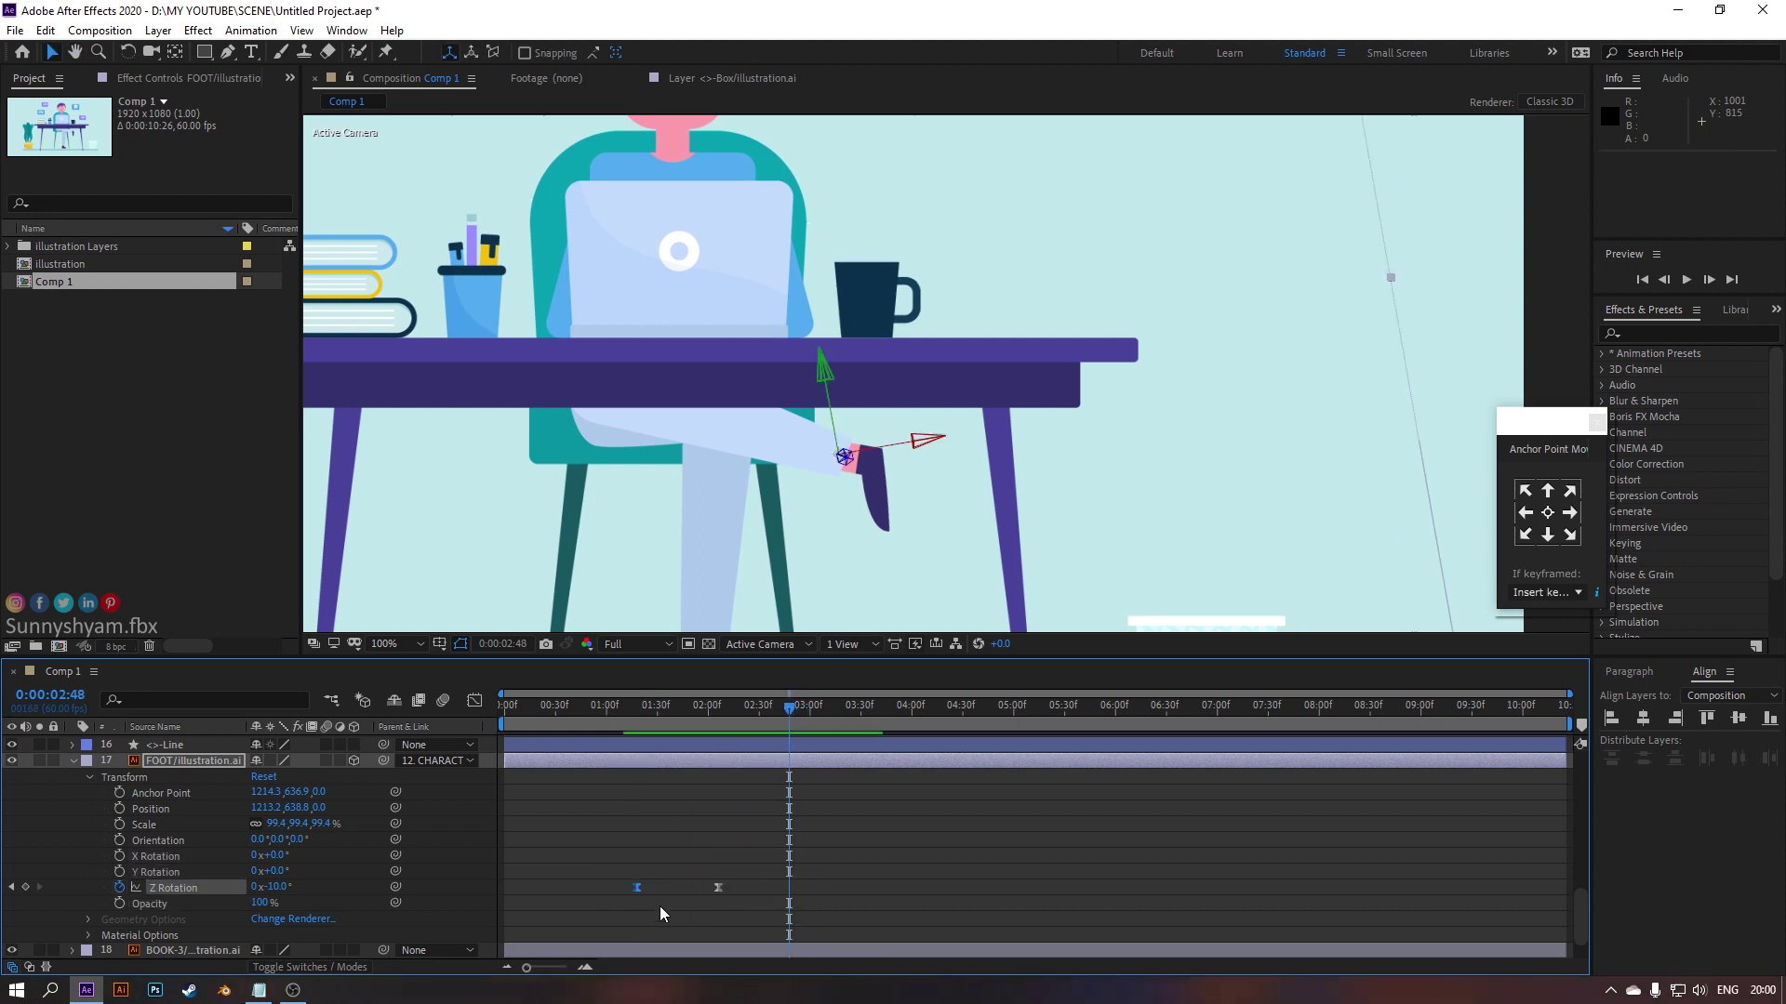
{"action": "key", "text": "ctrl+v"}
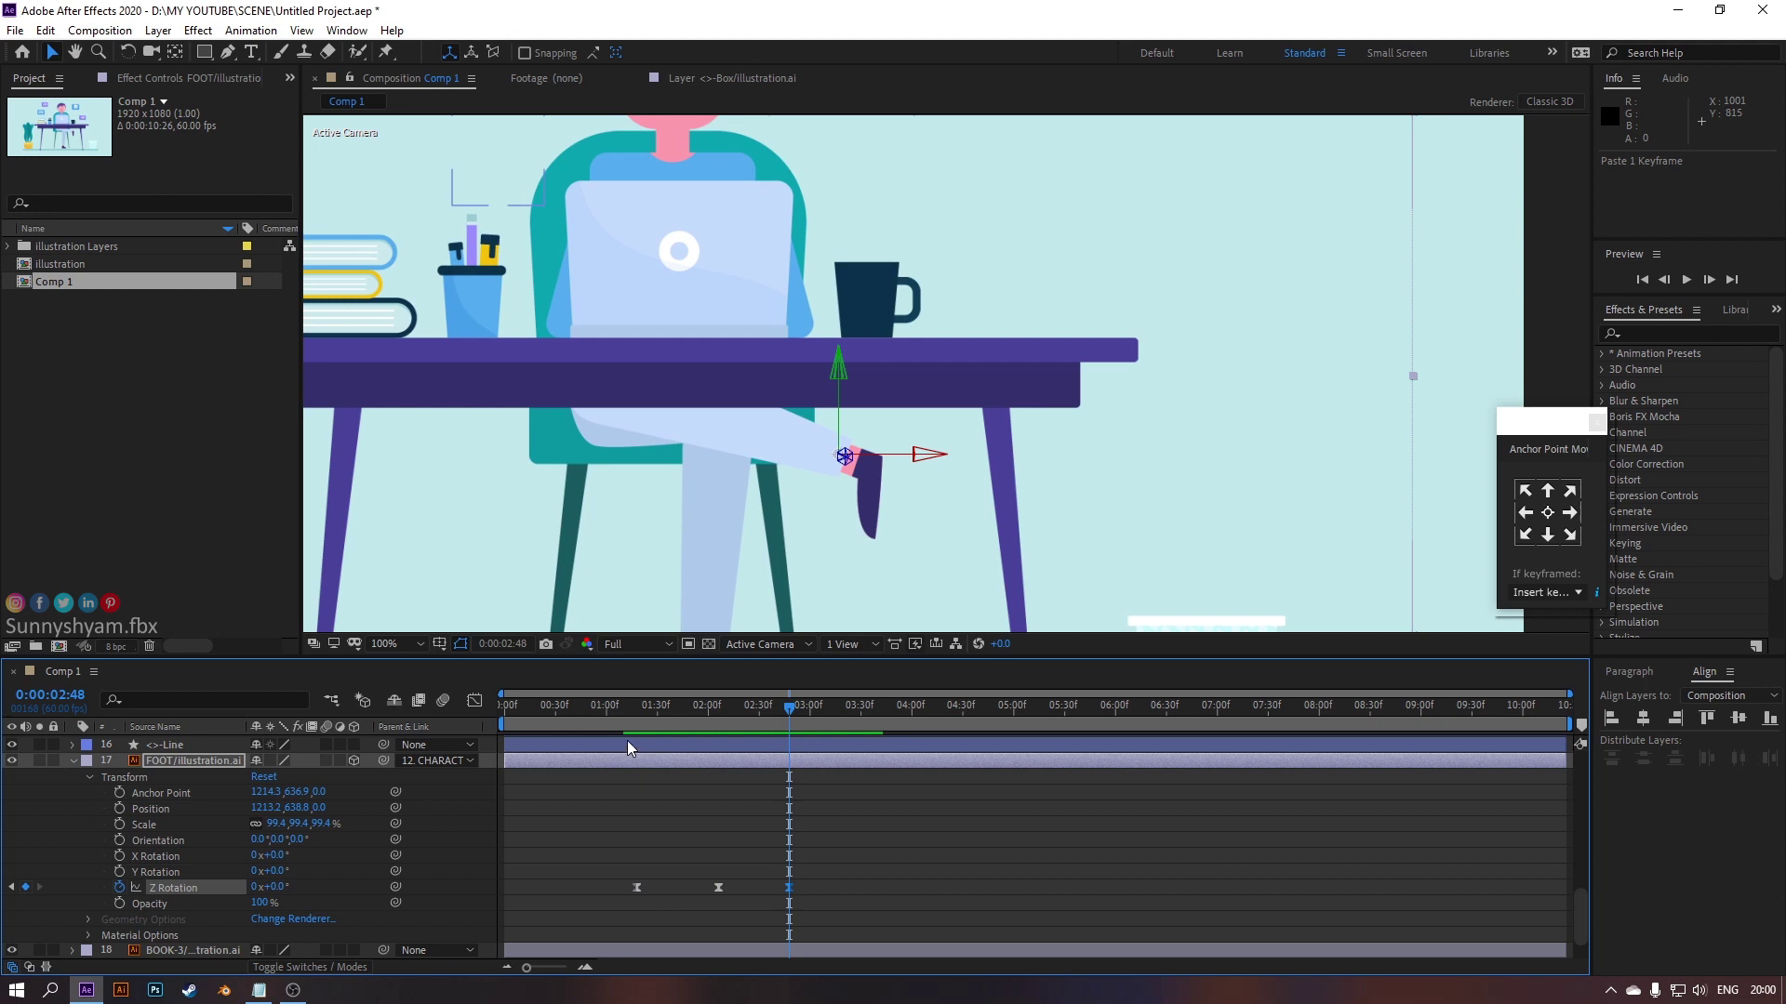
{"action": "left_click", "coordinate": [627, 712]}
{"action": "key", "text": "space"}
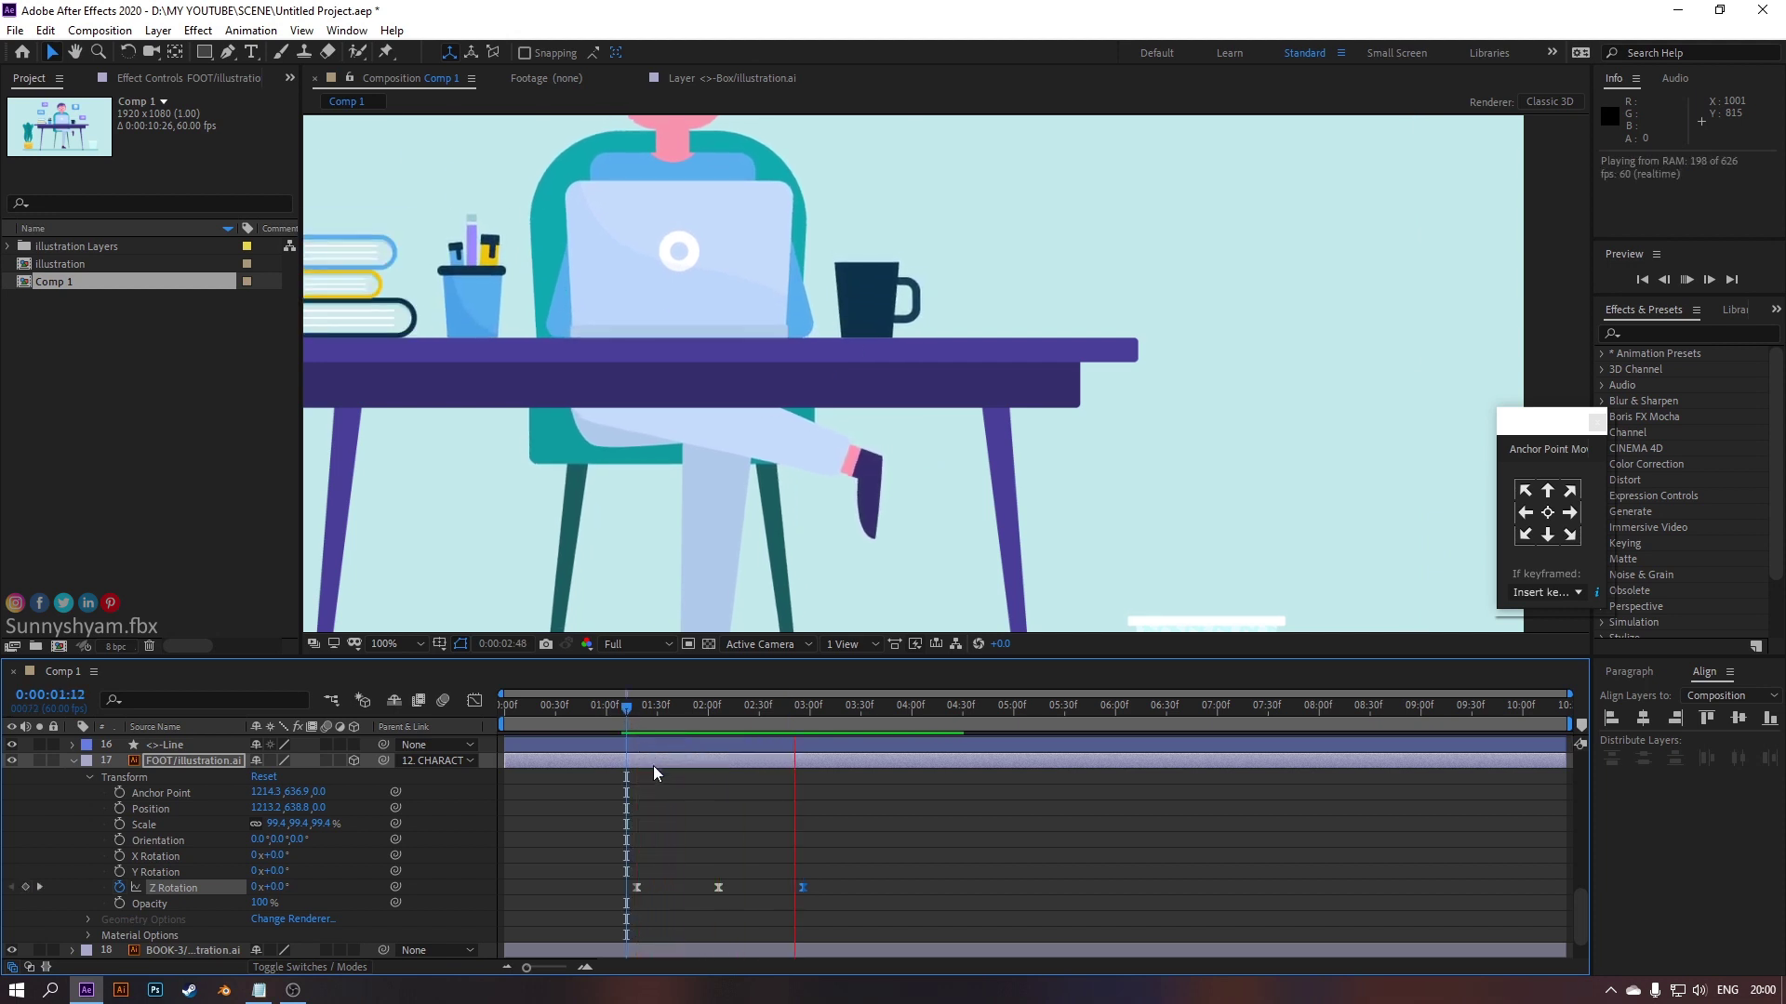
{"action": "key", "text": "space"}
Paste a copy of the foot's three Z Rotation keyframes at about 0:00:03:46 and preview the repeated swing
{"action": "left_click_drag", "start_coordinate": [580, 828], "coordinate": [956, 934]}
{"action": "key", "text": "ctrl+c"}
{"action": "left_click", "coordinate": [888, 715]}
{"action": "key", "text": "ctrl+v"}
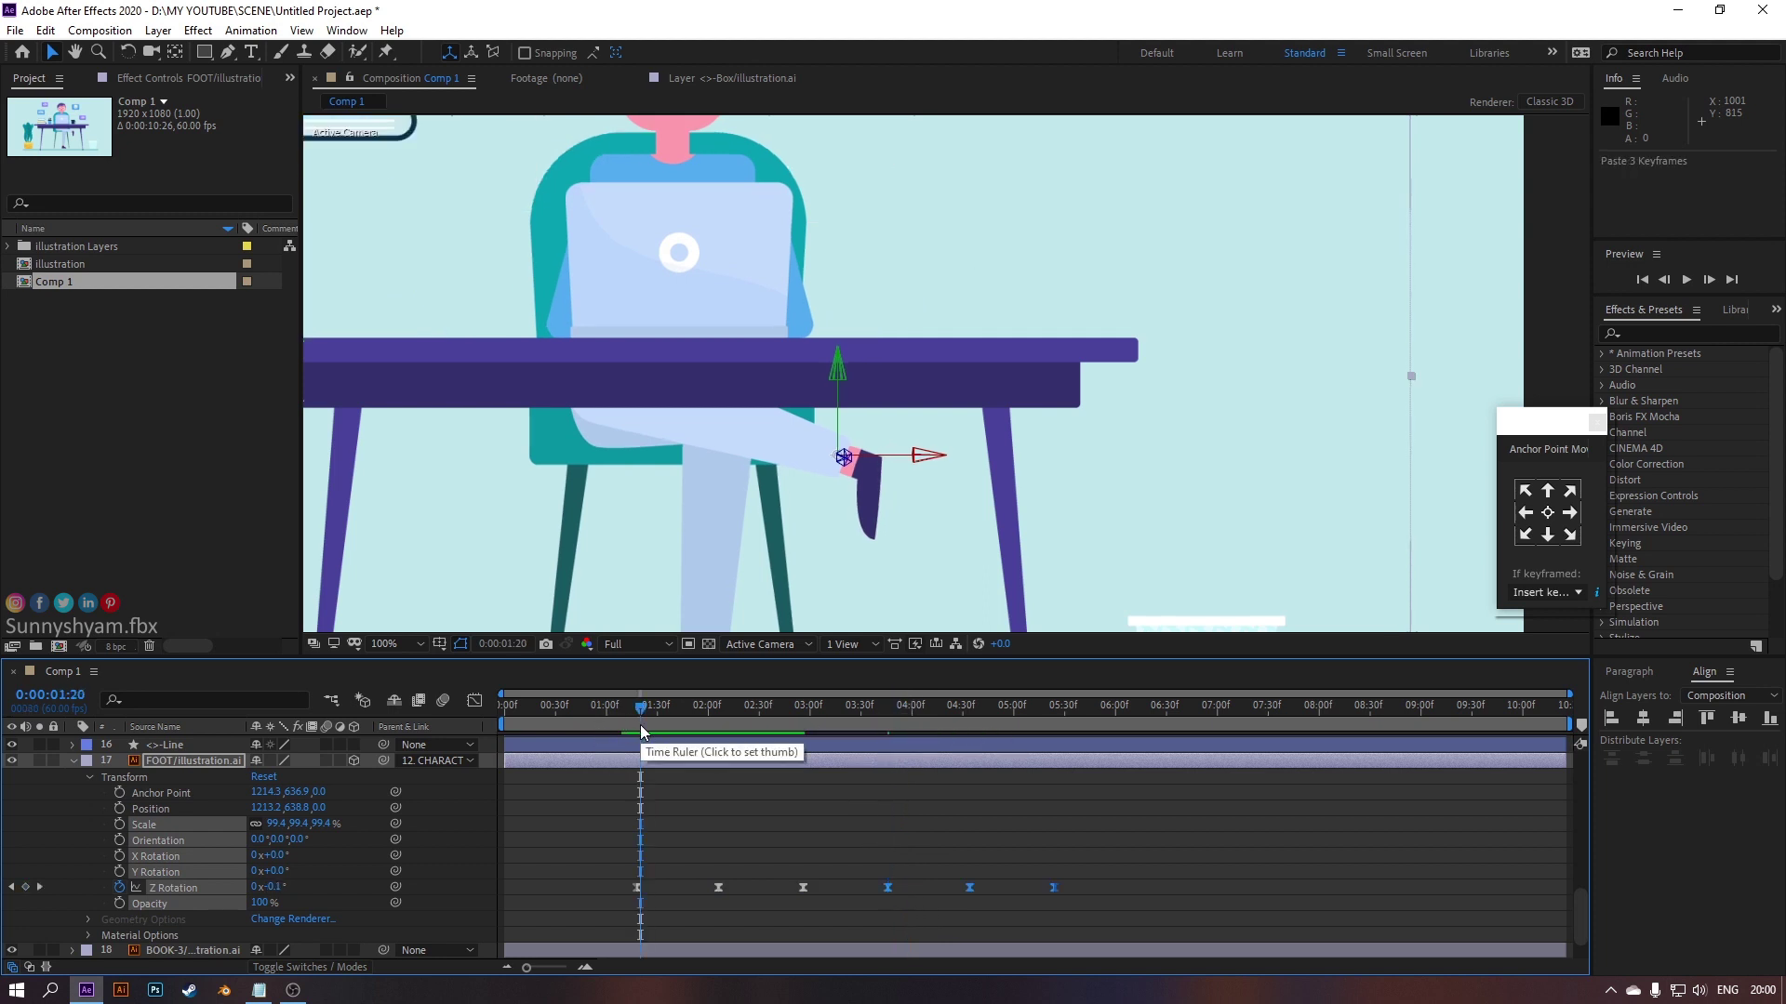
{"action": "key", "text": "shift+slash"}
{"action": "key", "text": "space"}
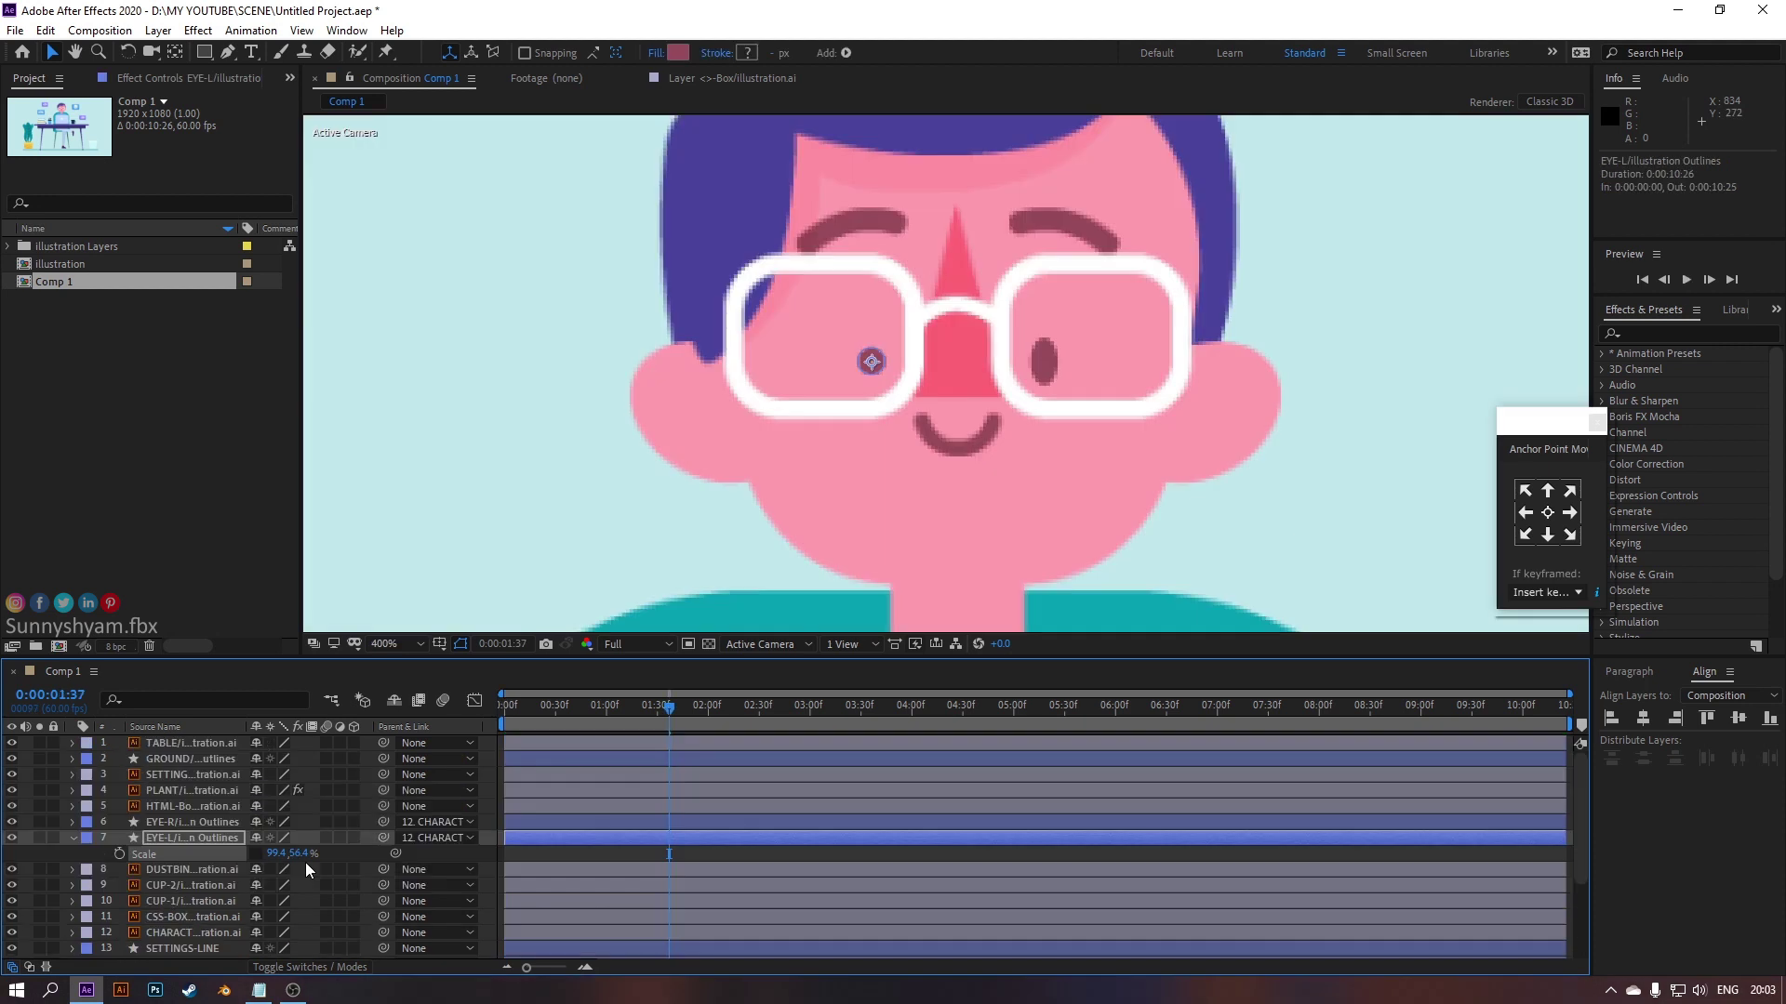
Undo the trial Scale change on the EYE-L layer and keyframe its Scale at 0:00:01:37
{"action": "key", "text": "ctrl+z"}
{"action": "left_click", "coordinate": [119, 854]}
{"action": "key", "text": "space"}
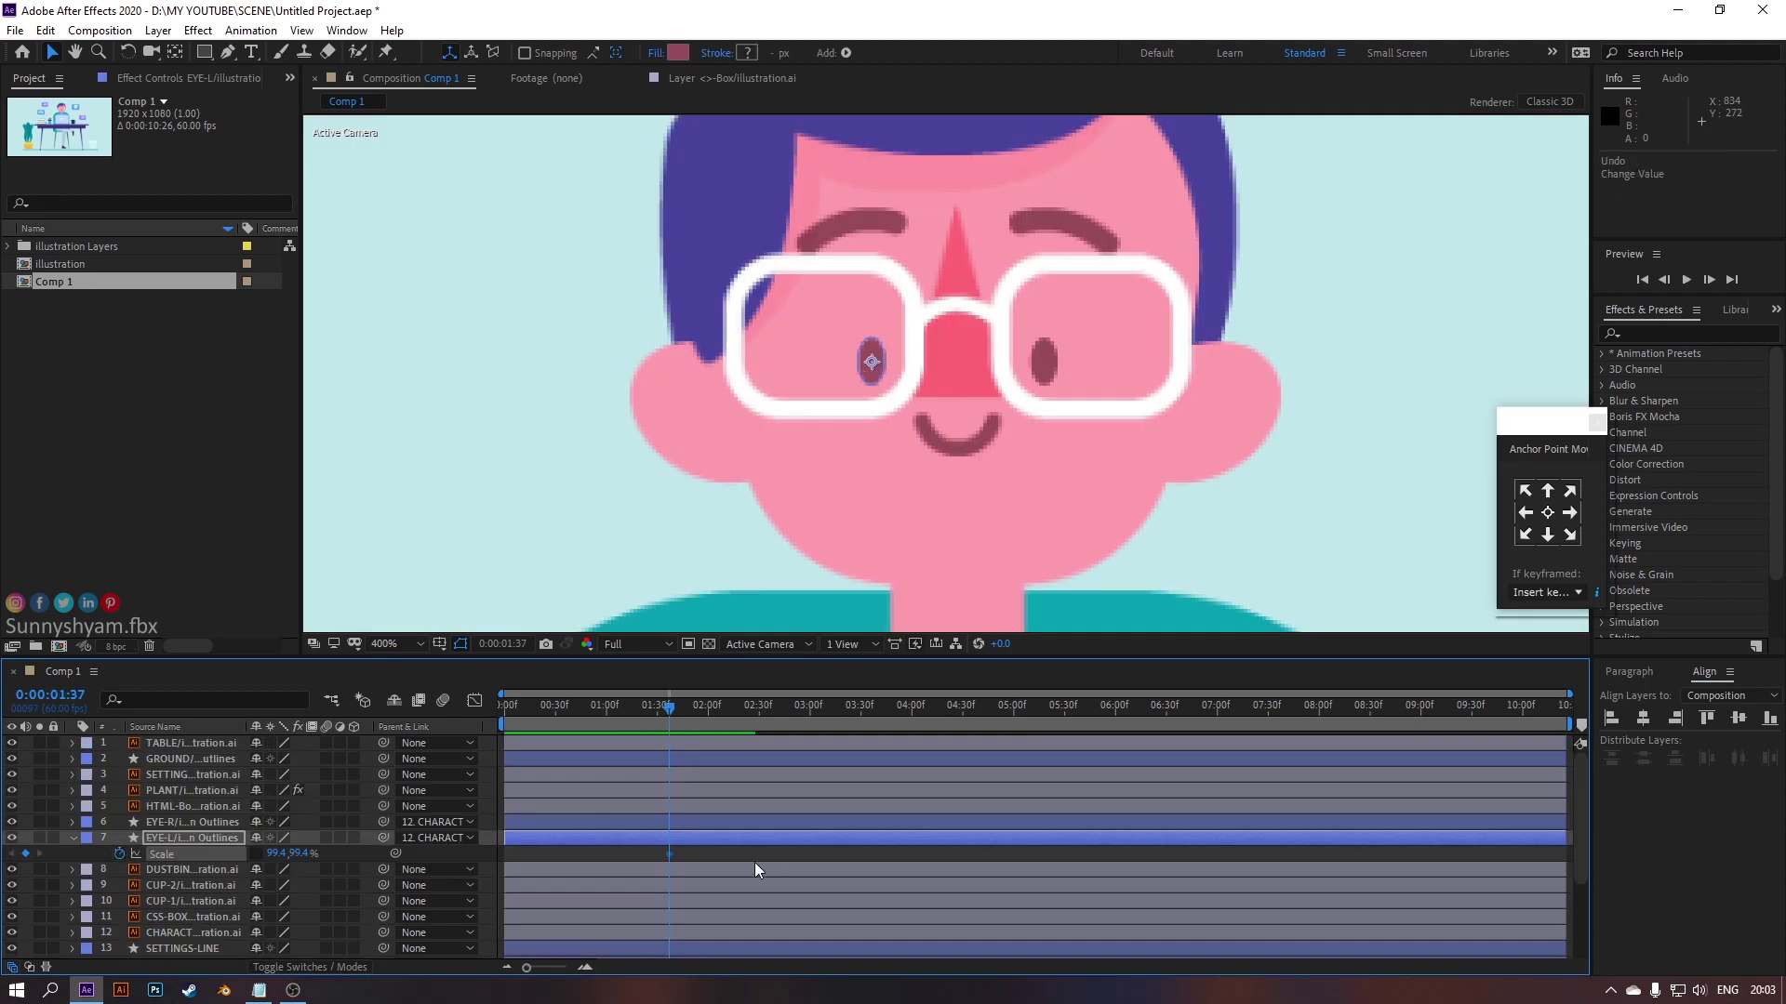